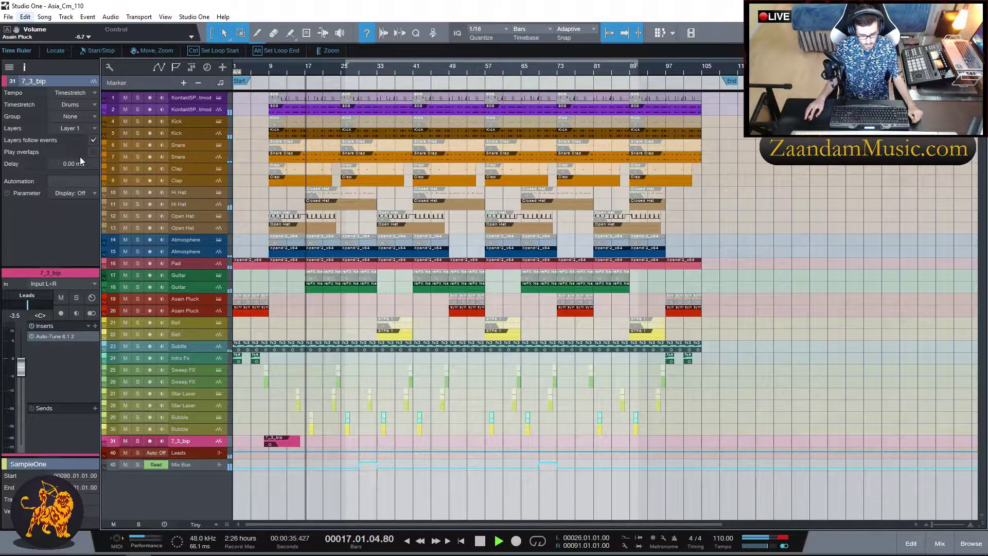
# Set the arrangement's track height to Normal.
pyautogui.click(215, 528)
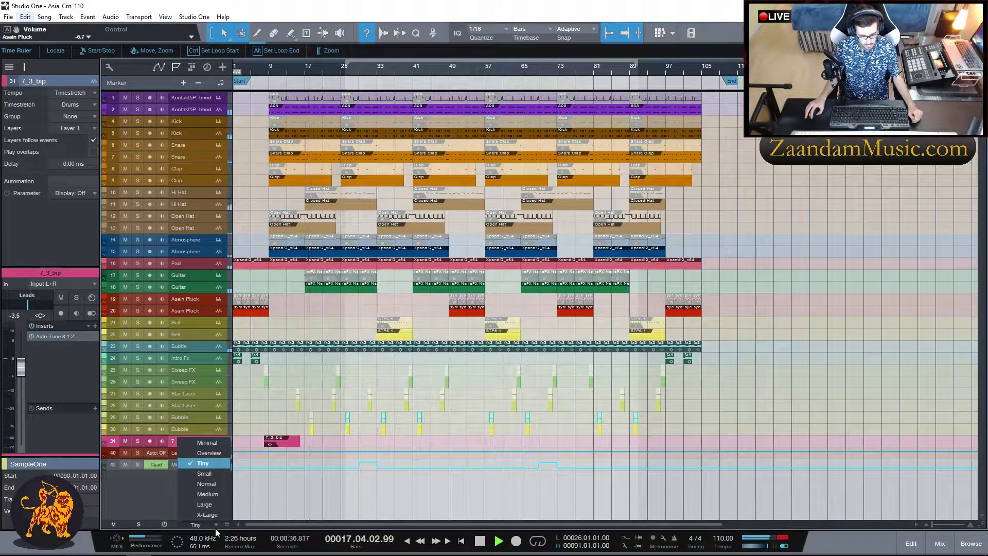
pyautogui.click(213, 483)
pyautogui.scroll(10, 545, 332)
pyautogui.scroll(1, 533, 331)
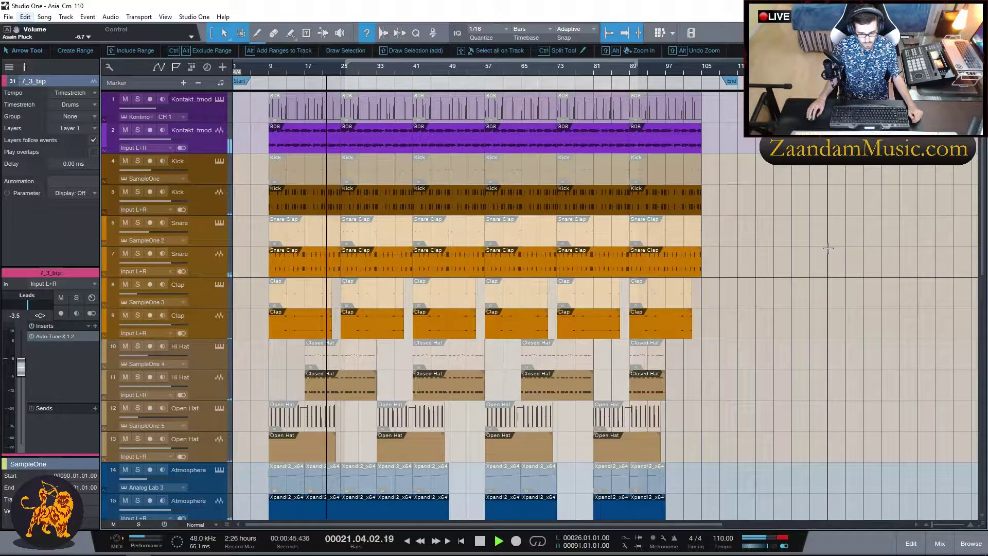
# Examine the arrangement's tracks in order from the 808 and drums down to the Mix Bus automation during playback.
pyautogui.scroll(-2, 828, 249)
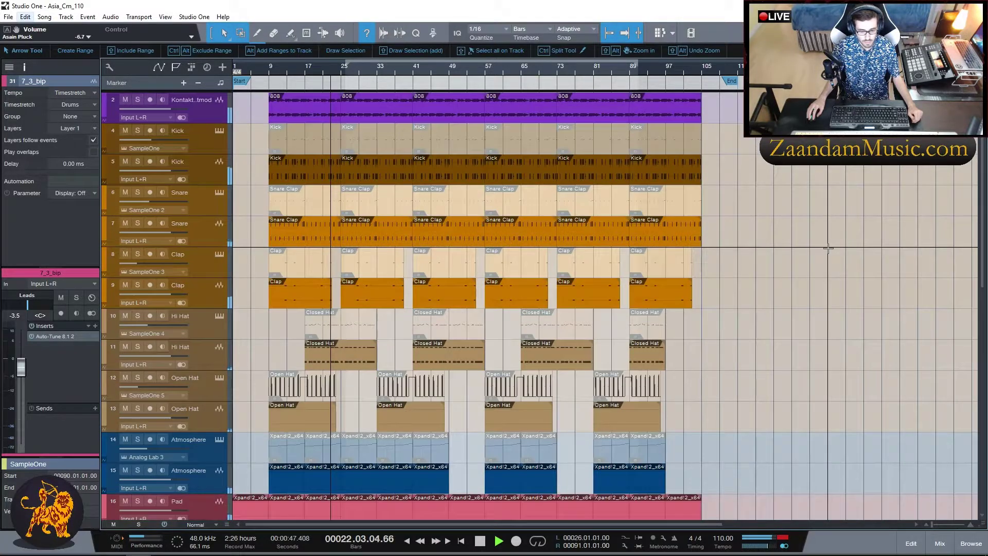
pyautogui.scroll(-1, 828, 249)
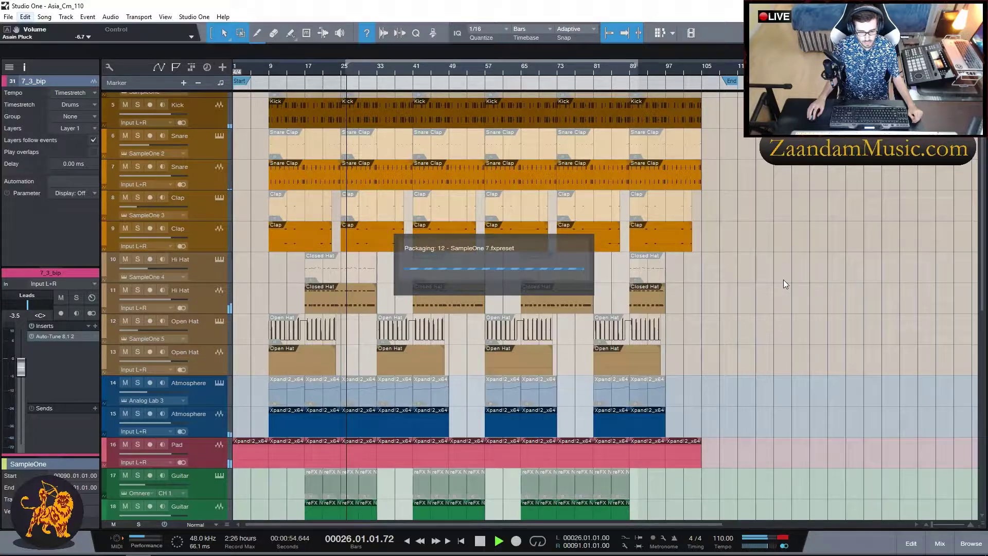
pyautogui.scroll(-1, 783, 279)
pyautogui.scroll(-1, 783, 280)
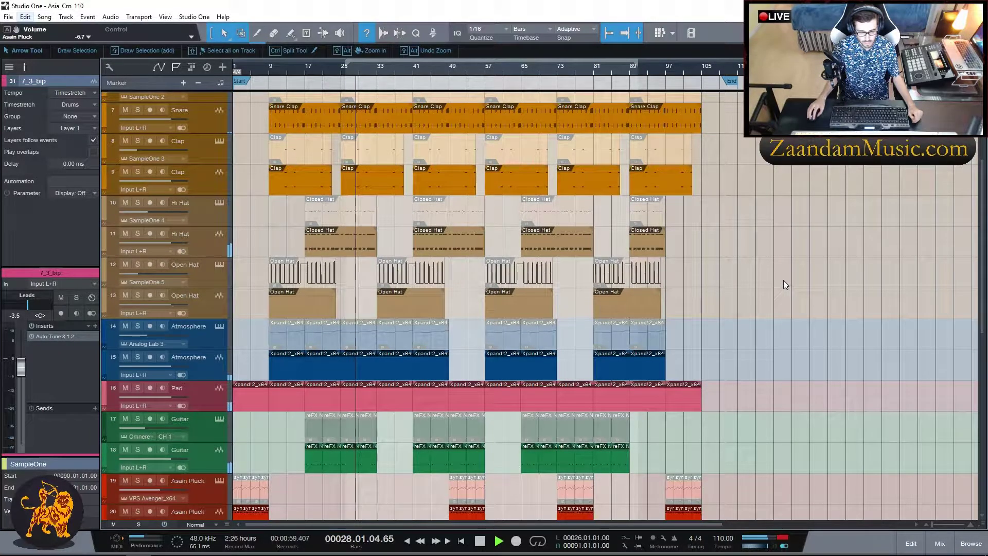
pyautogui.scroll(-1, 783, 284)
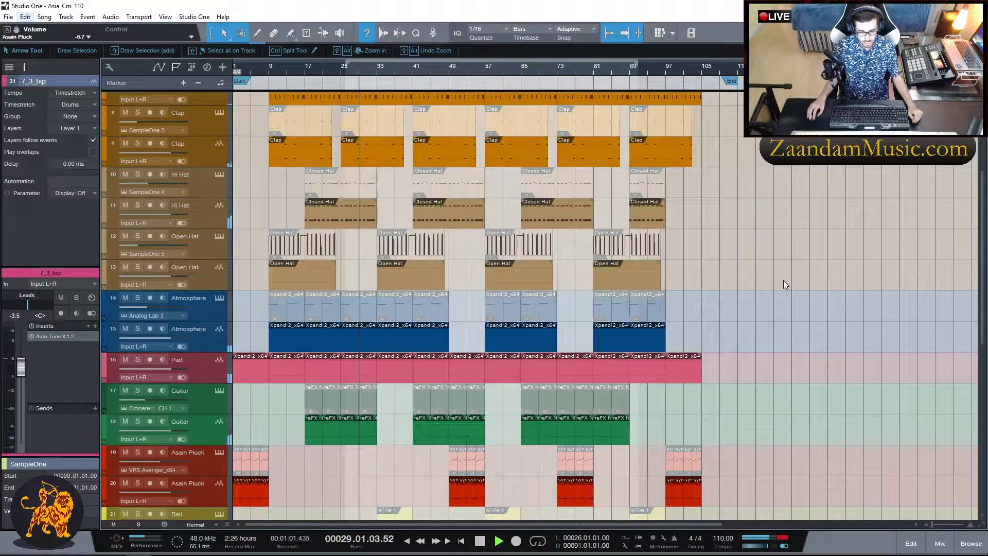
pyautogui.scroll(-2, 782, 281)
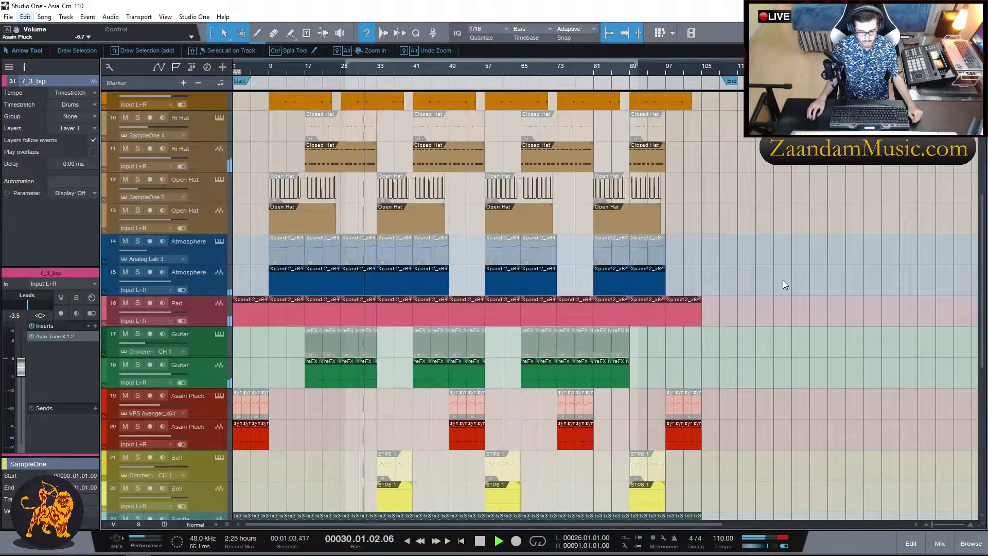
pyautogui.scroll(-2, 783, 283)
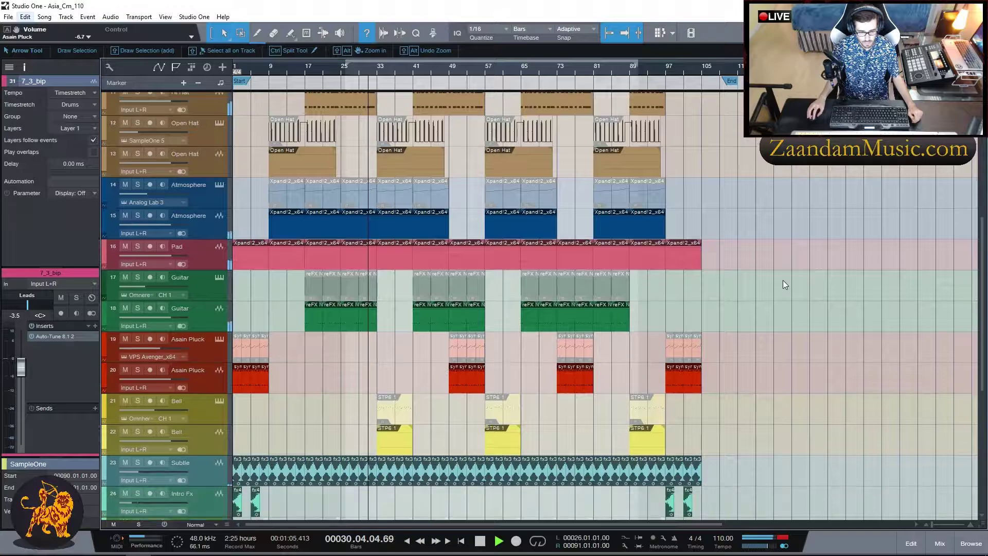
pyautogui.scroll(-1, 783, 284)
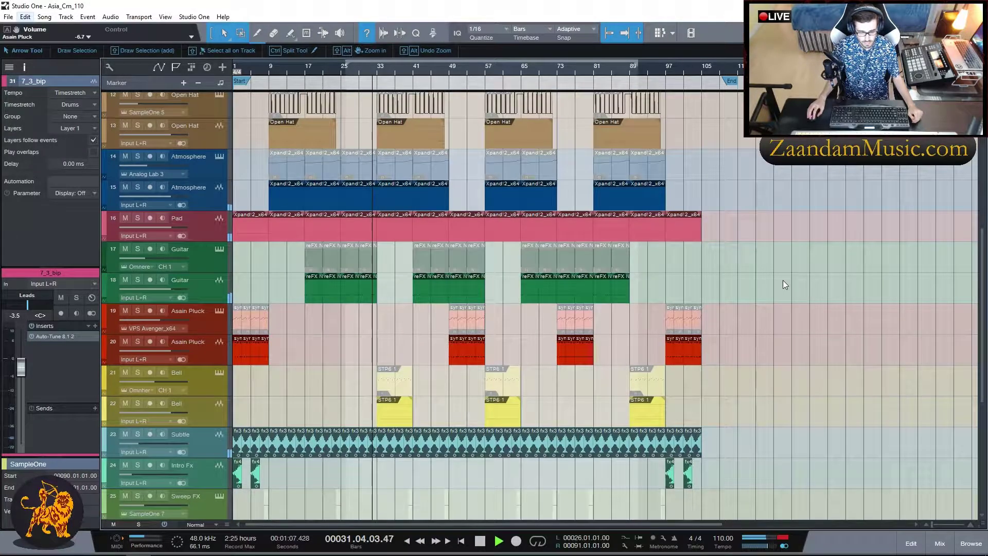
pyautogui.scroll(-1, 783, 284)
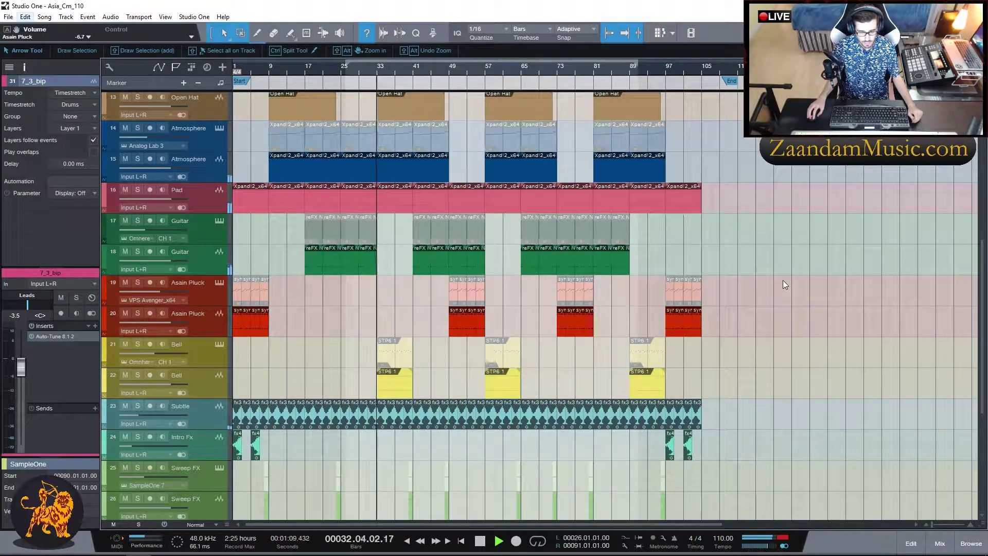
pyautogui.scroll(-3, 783, 282)
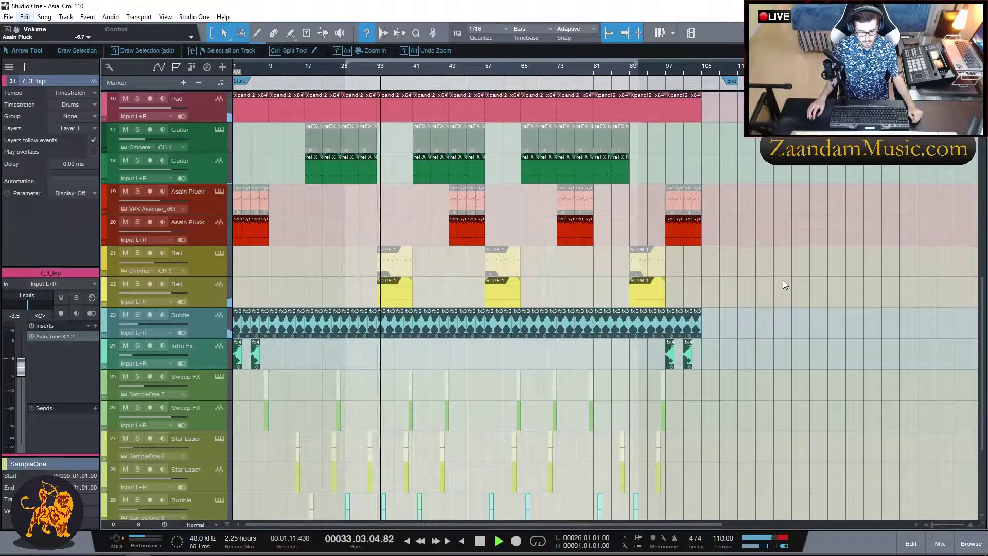
pyautogui.scroll(-5, 783, 282)
pyautogui.scroll(-1, 782, 279)
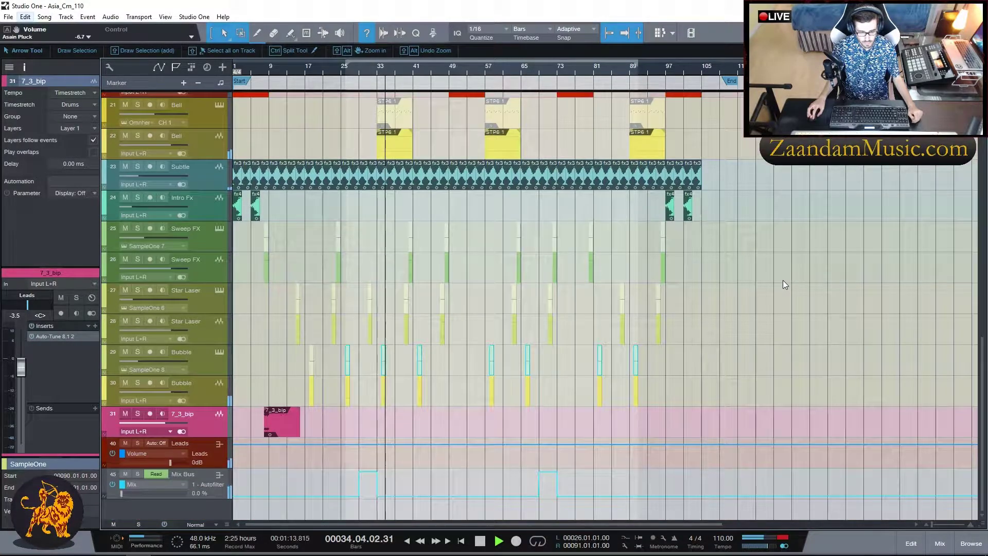
# Set the arrangement's track height to Large.
pyautogui.click(193, 520)
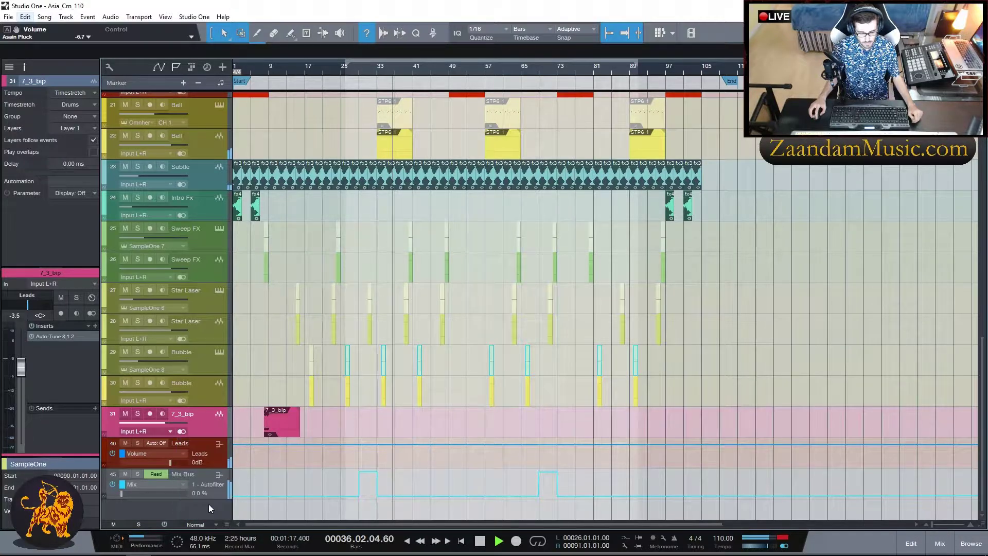
pyautogui.click(206, 505)
pyautogui.scroll(4, 617, 353)
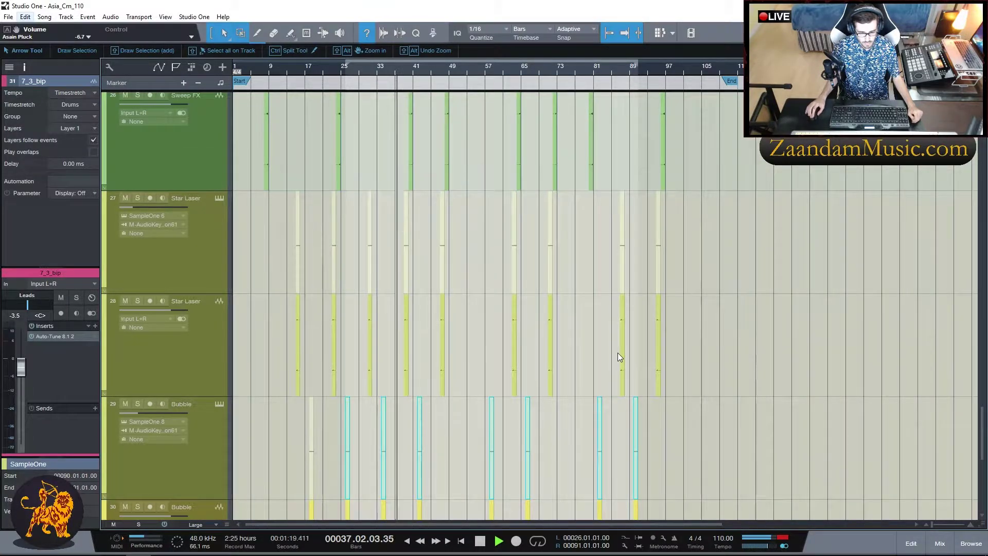
# Examine the enlarged tracks from the Sweep FX upward through melodies and drums to the first Kontakt 808 track.
pyautogui.scroll(2, 617, 353)
pyautogui.scroll(3, 618, 352)
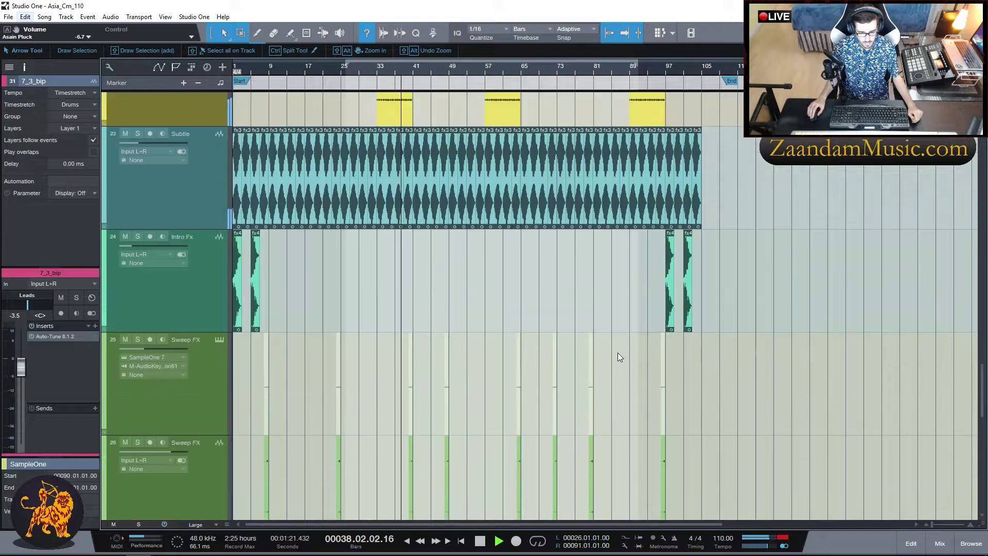
pyautogui.scroll(1, 617, 353)
pyautogui.scroll(3, 617, 352)
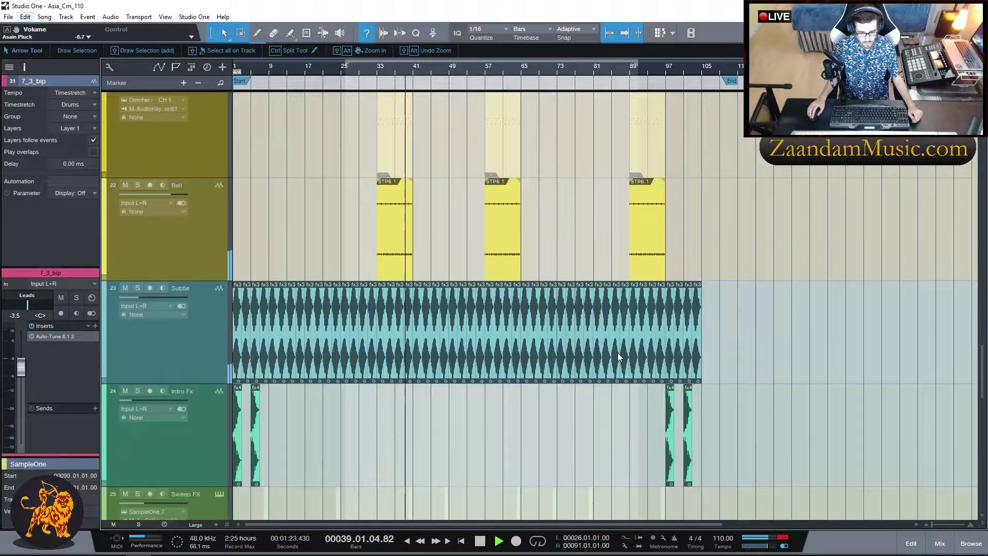
pyautogui.scroll(3, 618, 353)
pyautogui.scroll(3, 618, 353)
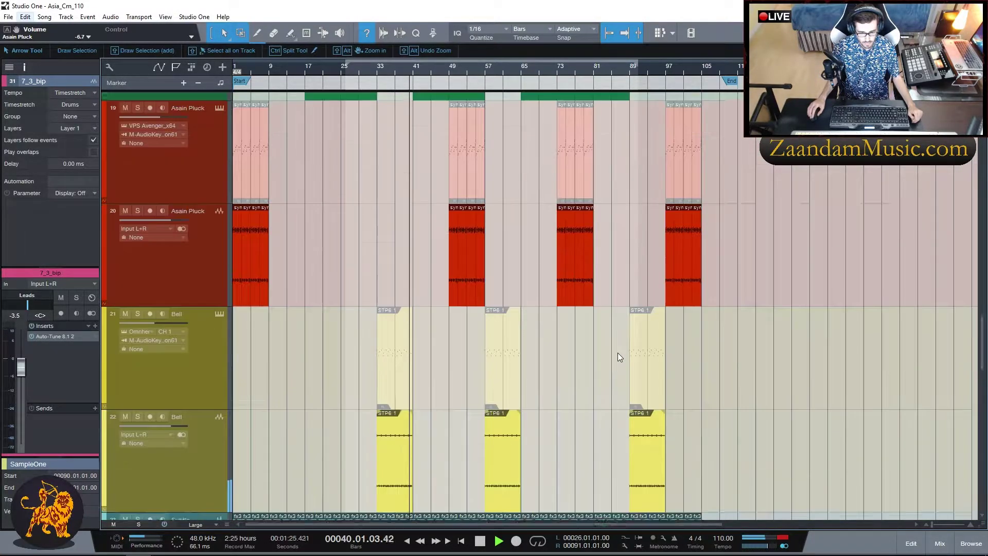
pyautogui.scroll(3, 617, 353)
pyautogui.scroll(3, 618, 353)
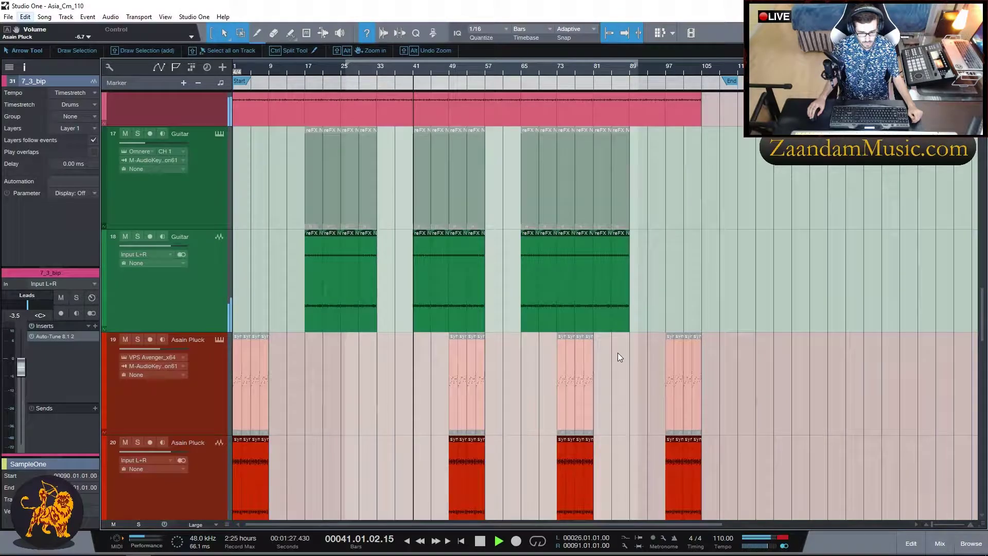
pyautogui.scroll(4, 618, 353)
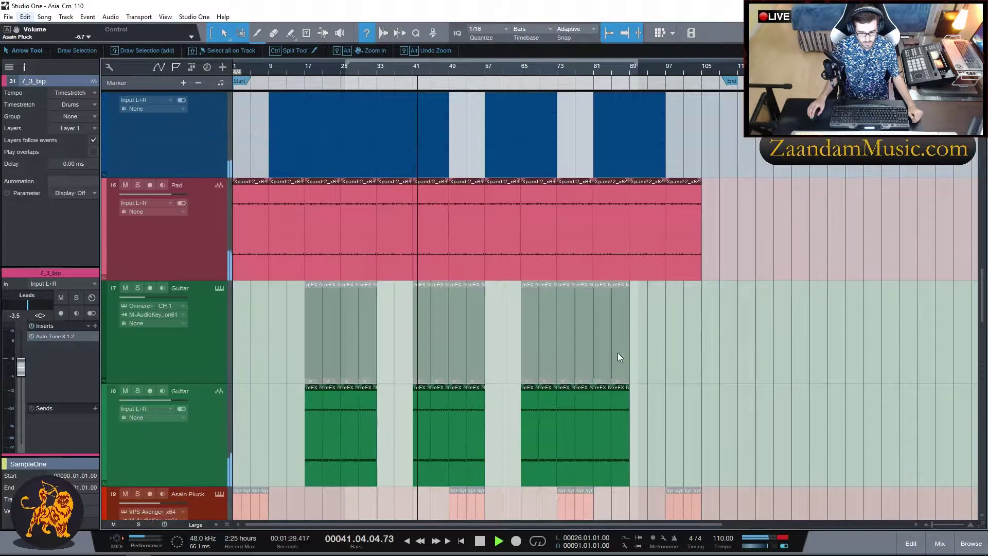
pyautogui.scroll(4, 617, 353)
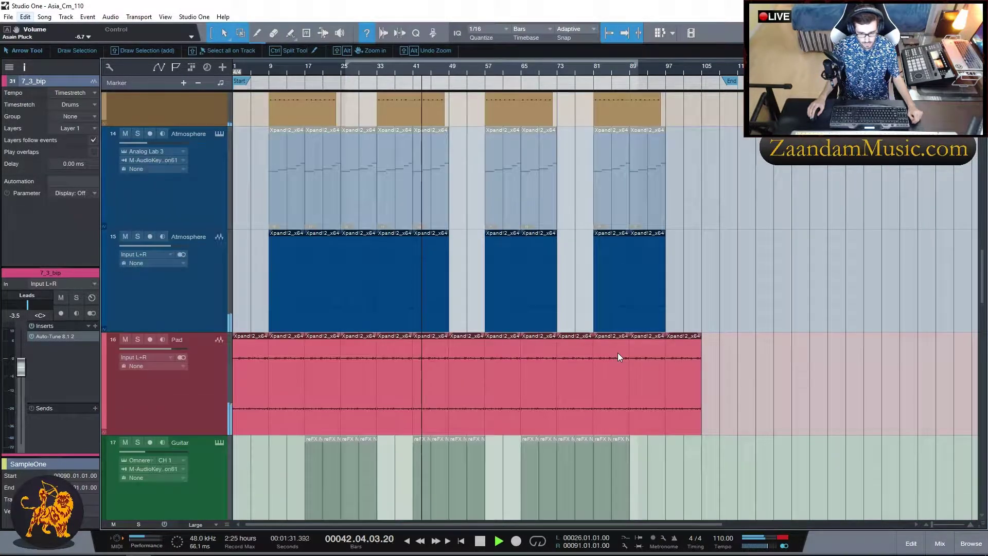
pyautogui.scroll(5, 617, 355)
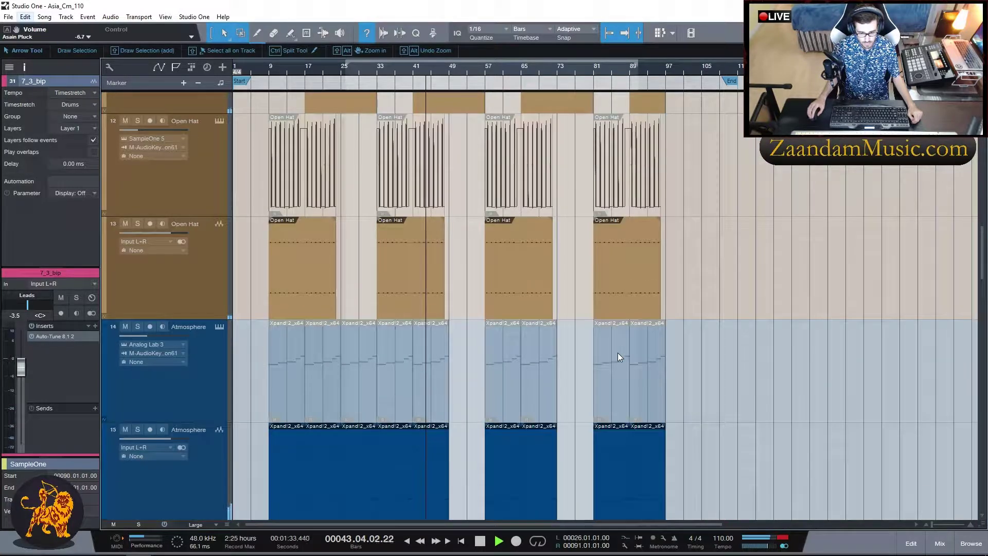
pyautogui.scroll(6, 618, 353)
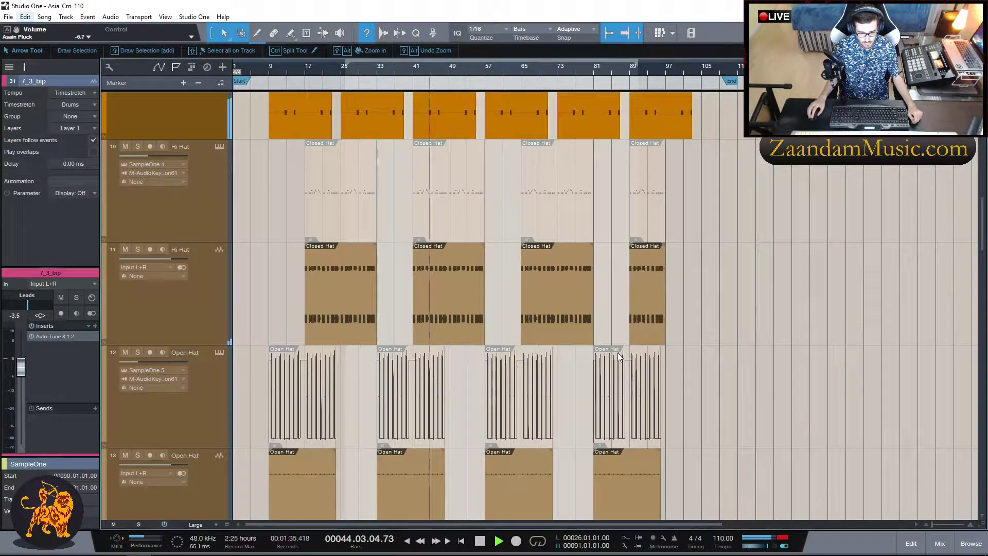
pyautogui.scroll(5, 617, 353)
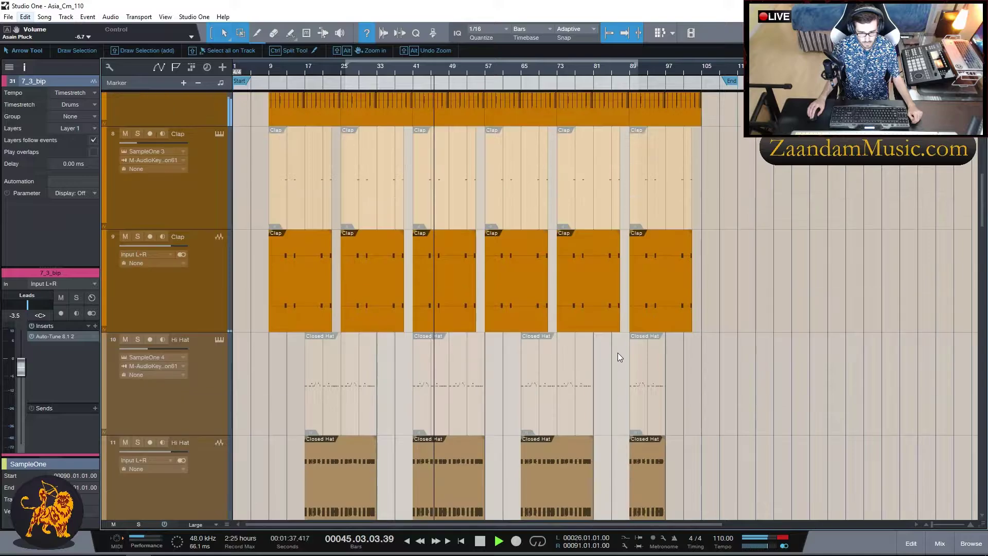
pyautogui.scroll(6, 618, 355)
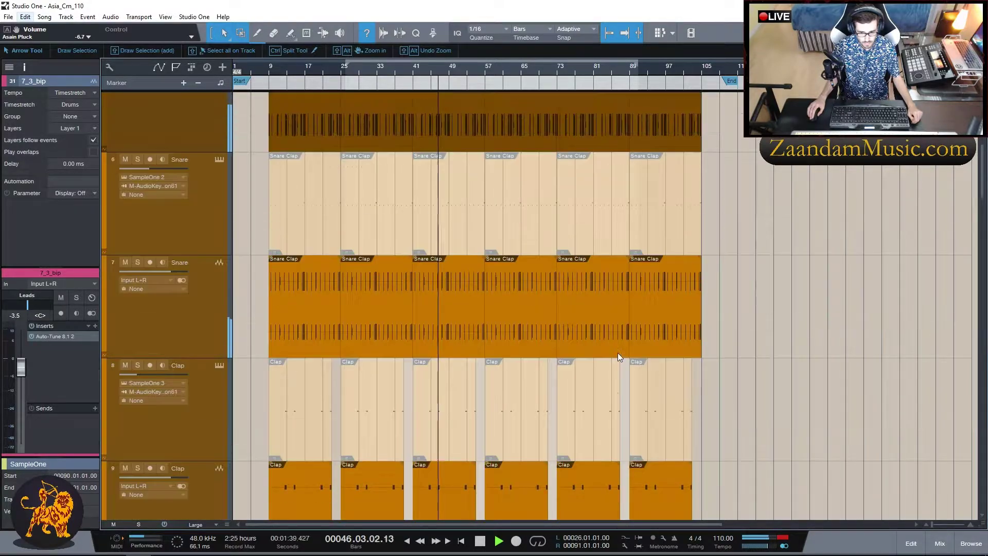
pyautogui.scroll(5, 618, 353)
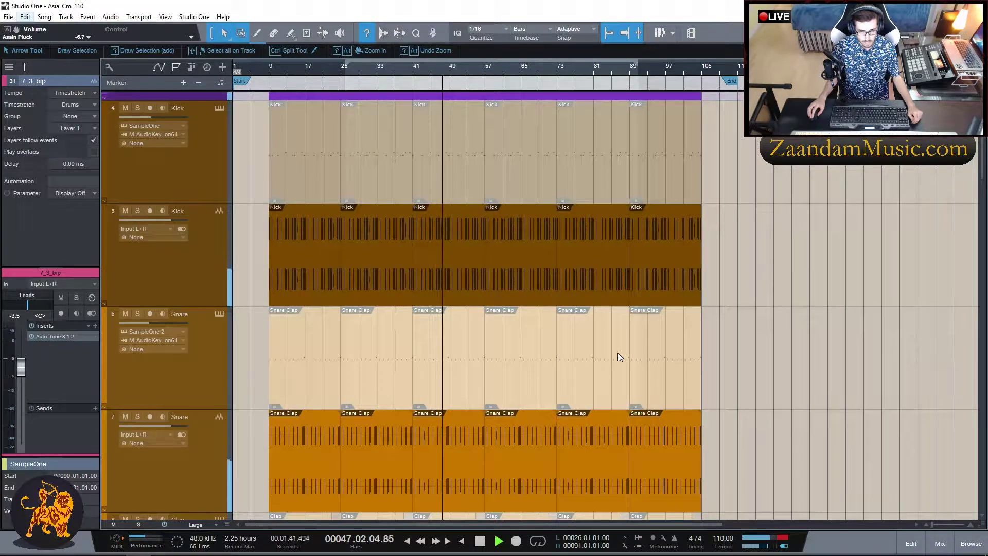
pyautogui.scroll(5, 618, 353)
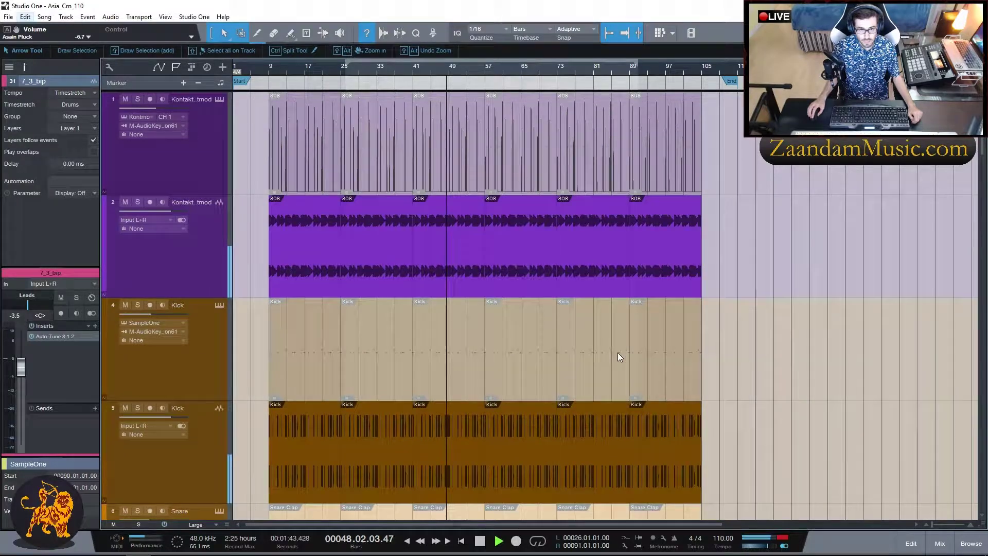
# Set the track height to Tiny and stop playback once the song has finished.
pyautogui.click(205, 524)
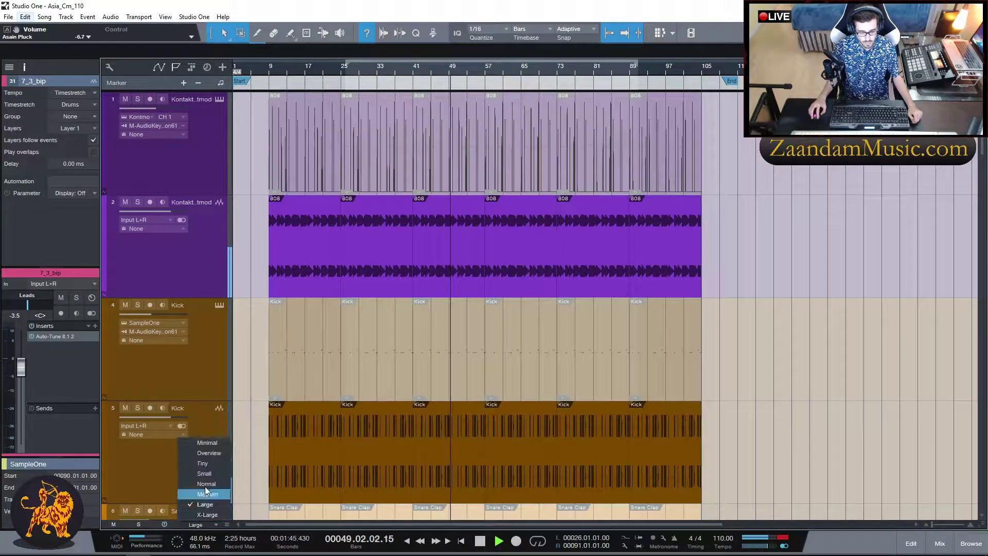
pyautogui.click(203, 464)
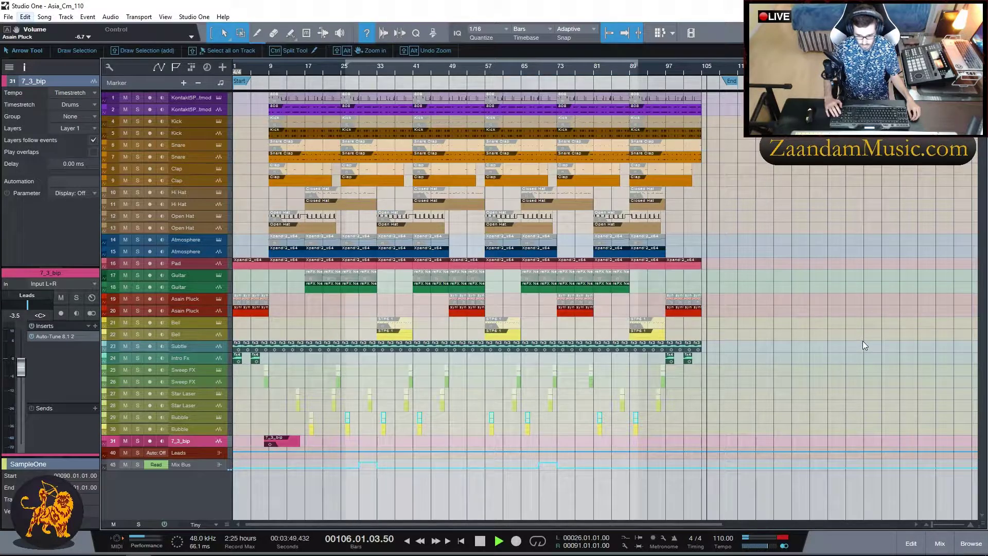
pyautogui.press('space')
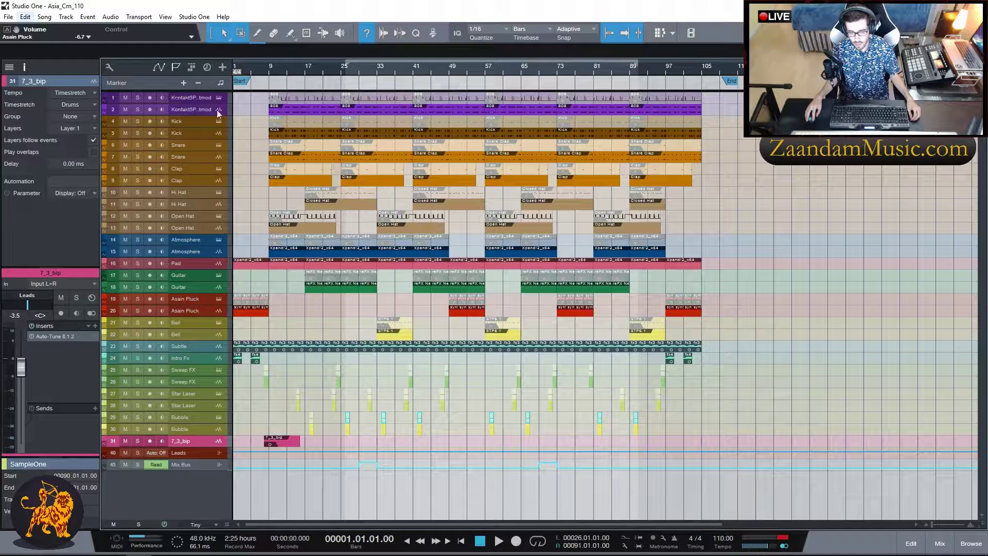
# Open the Kontakt instrument on the 808 instrument track to inspect its Clean 808 patch, and close its window.
pyautogui.click(208, 99)
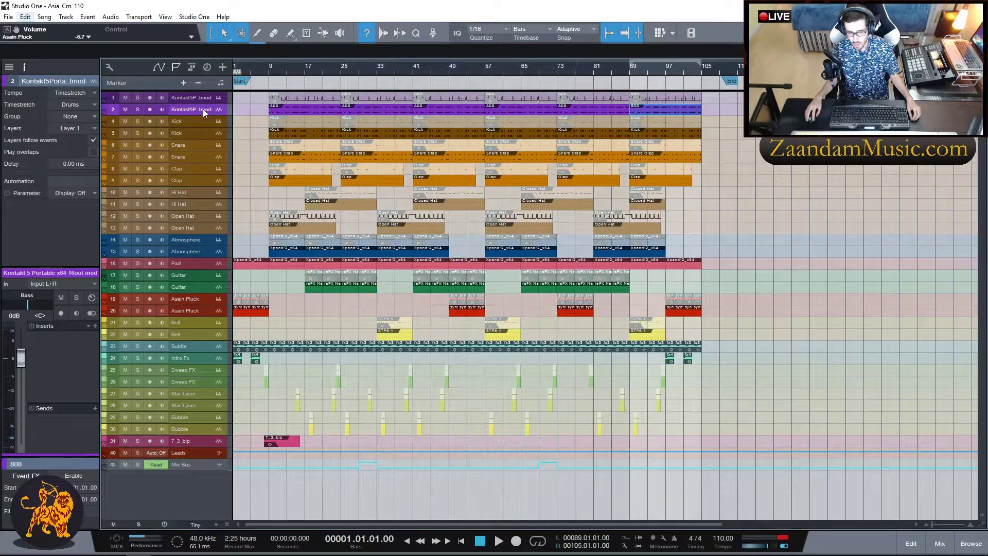
pyautogui.click(219, 98)
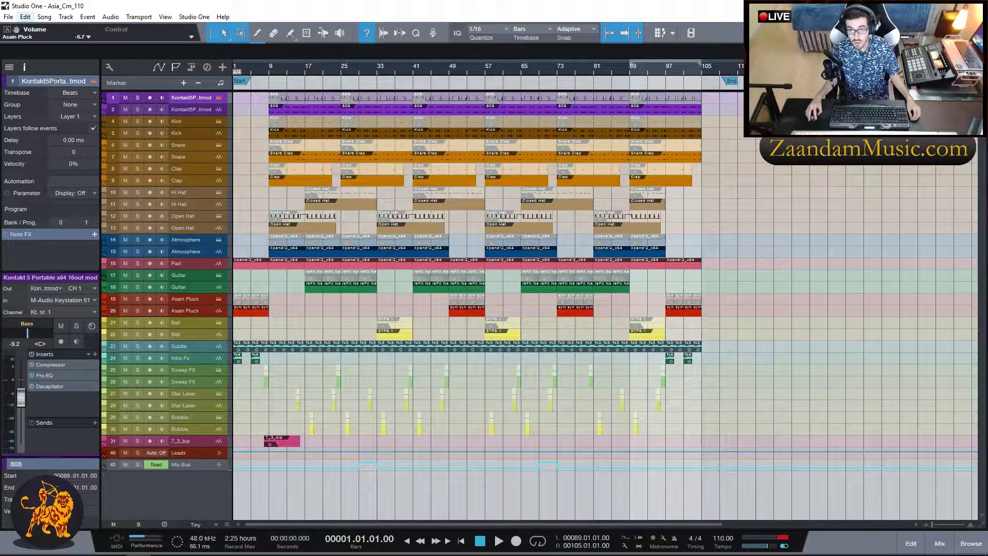
pyautogui.moveTo(0, 186); pyautogui.dragTo(603, 171)
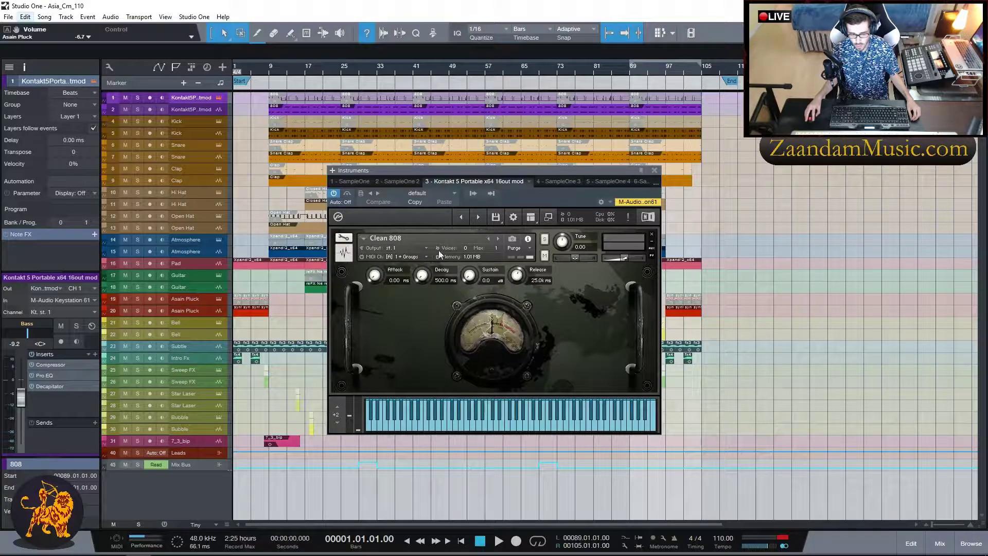
pyautogui.click(652, 169)
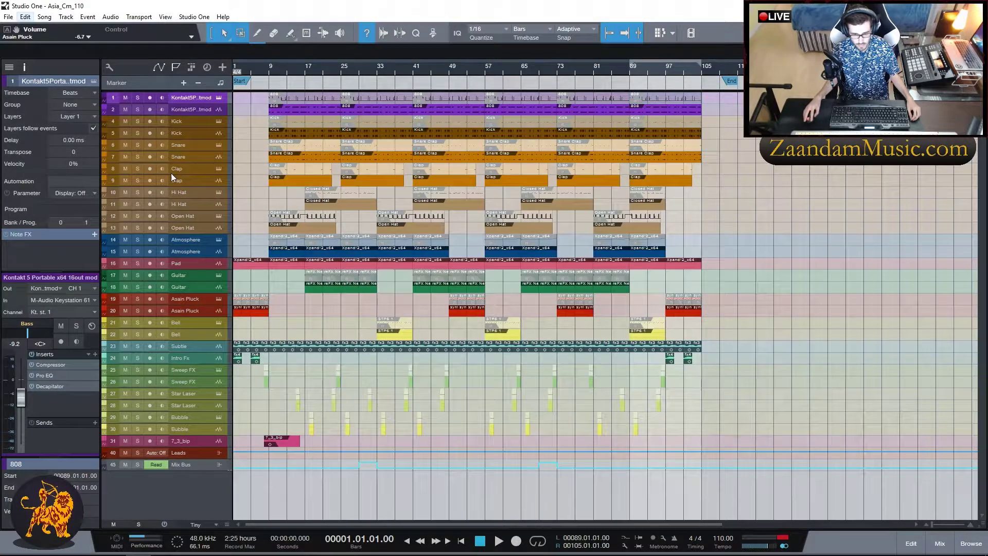
# Open the SampleOne instrument of the Kick instrument track to inspect its kick sample.
pyautogui.click(194, 122)
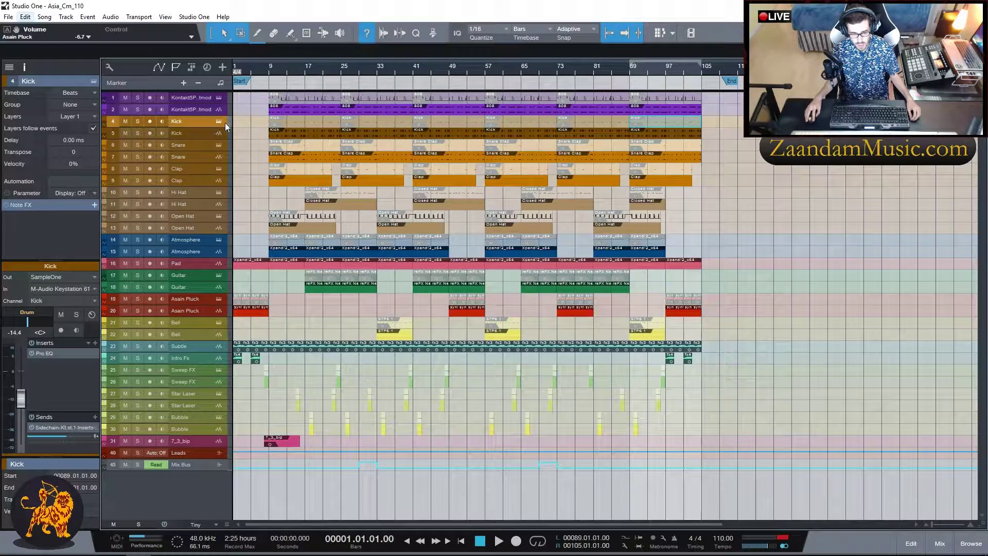
pyautogui.moveTo(0, 209); pyautogui.dragTo(461, 171)
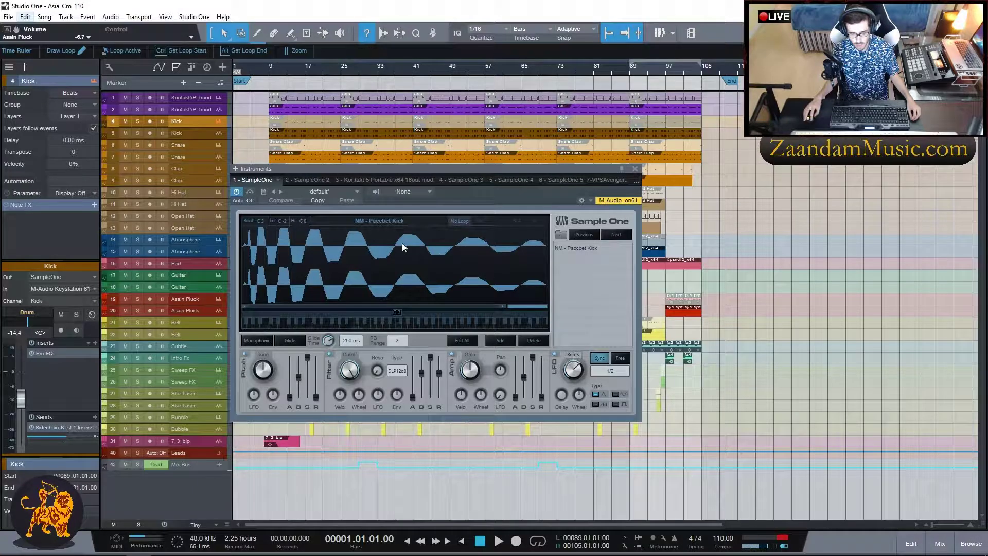
# Inspect the SampleOne samples of the Snare and Clap instrument tracks, closing each instrument window, including the open Kick one.
pyautogui.click(634, 169)
pyautogui.click(219, 144)
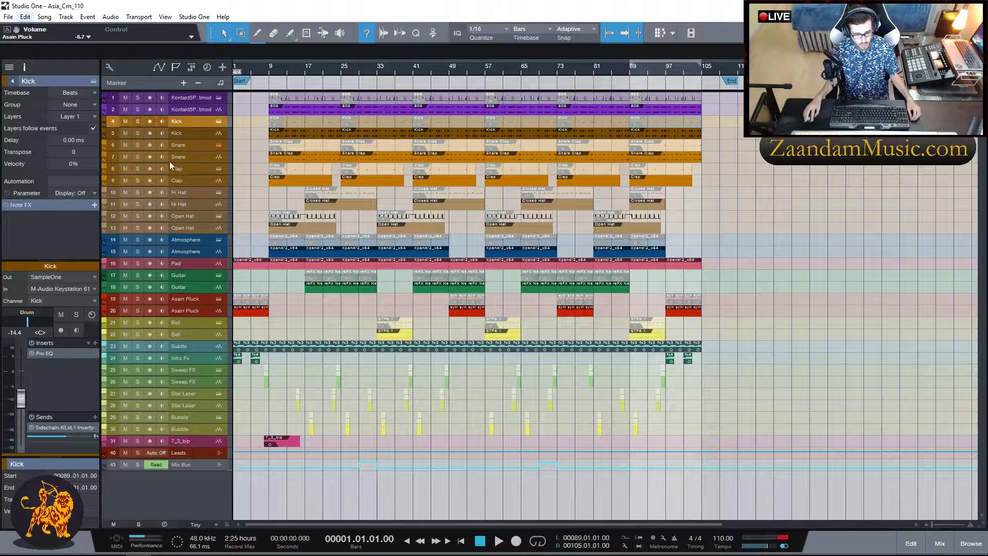
pyautogui.moveTo(0, 198); pyautogui.dragTo(439, 195)
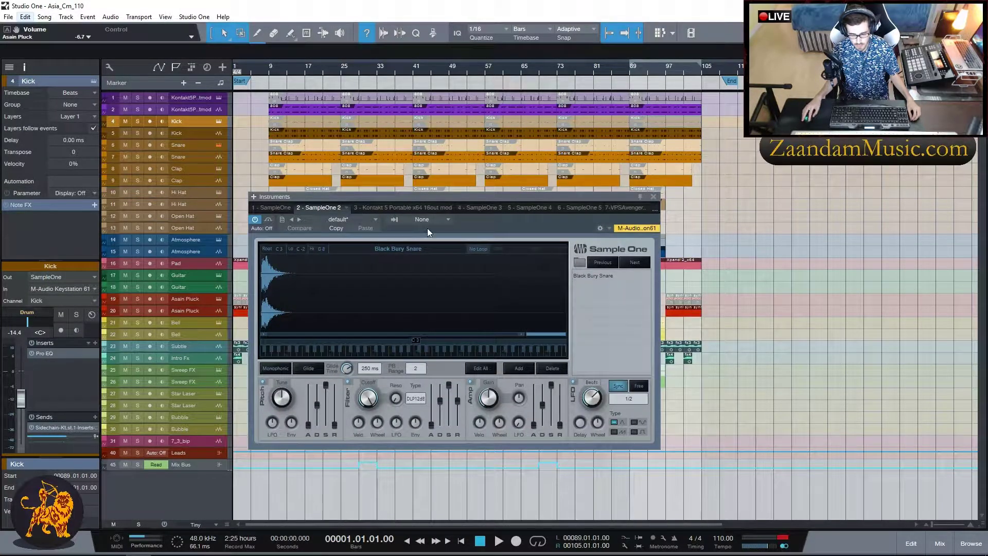
pyautogui.click(653, 197)
pyautogui.click(218, 168)
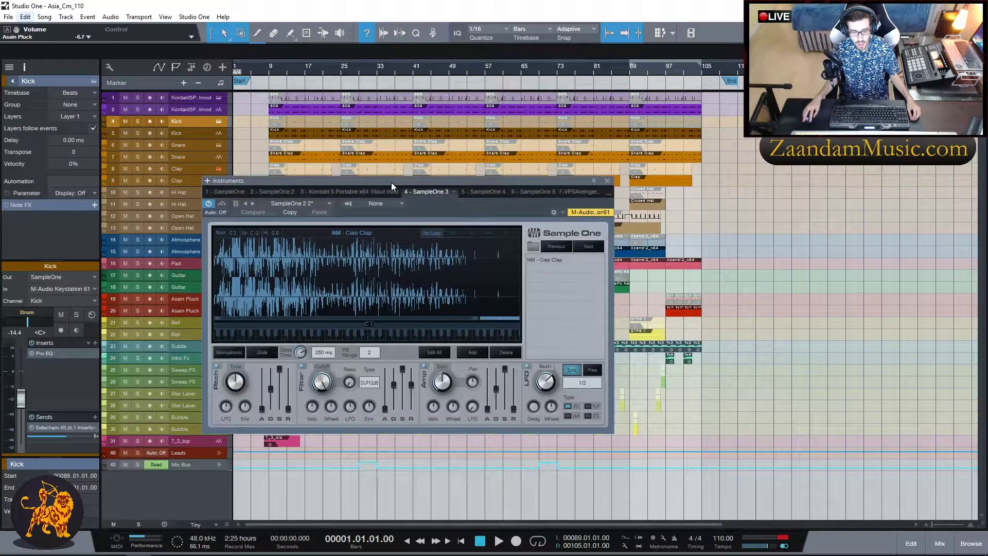
pyautogui.click(606, 181)
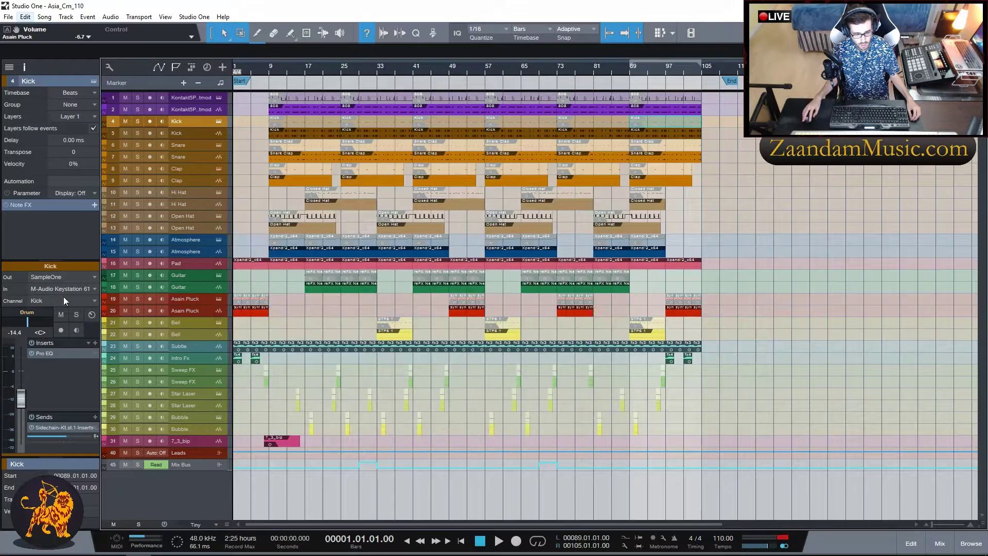
# Open the SampleOne instruments of the Hi Hat and Open Hat tracks to inspect their samples, closing each window.
pyautogui.click(218, 192)
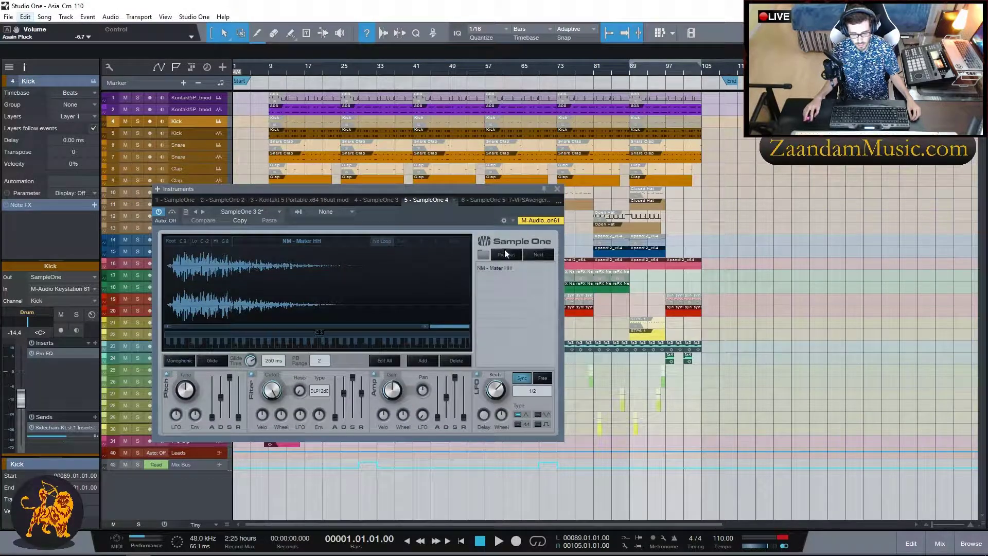
pyautogui.click(556, 190)
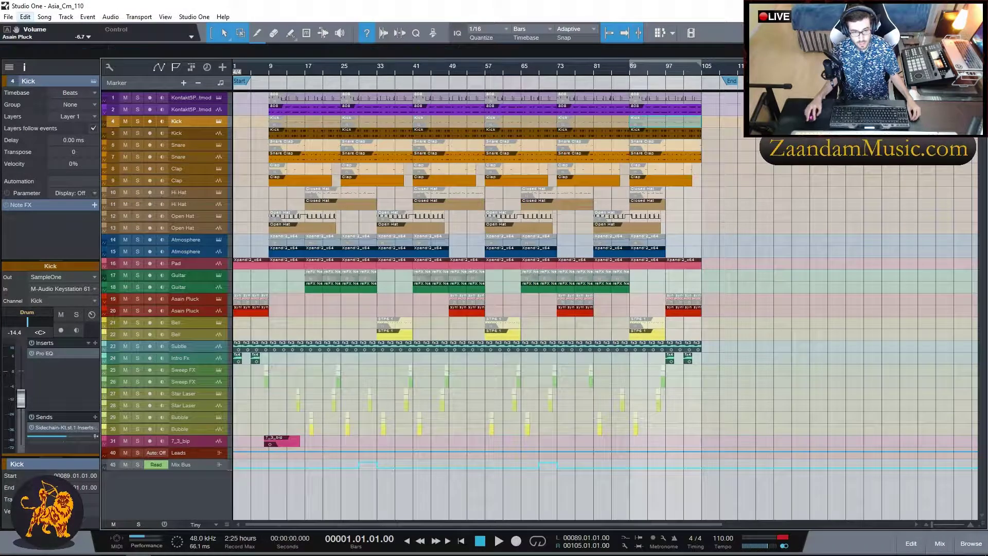
pyautogui.click(219, 216)
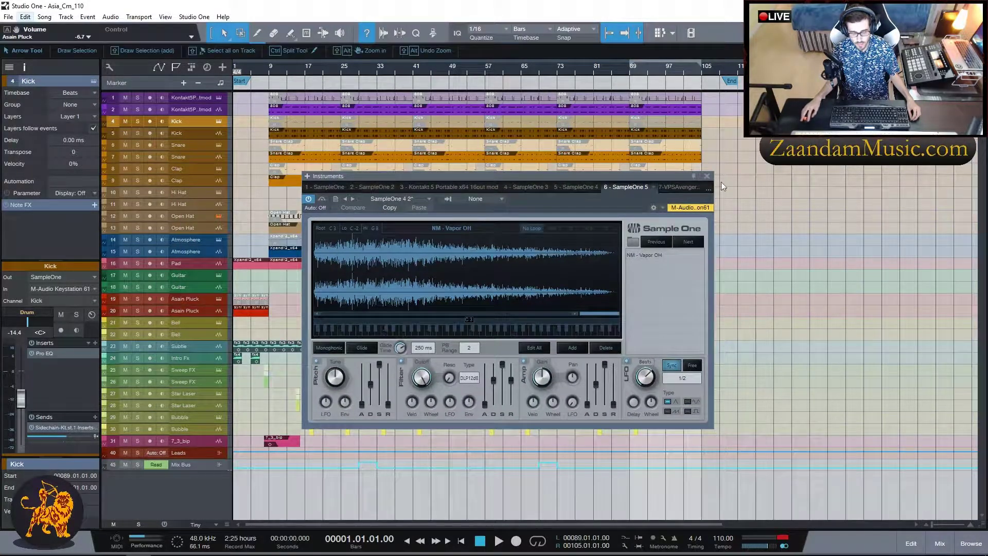
pyautogui.click(707, 176)
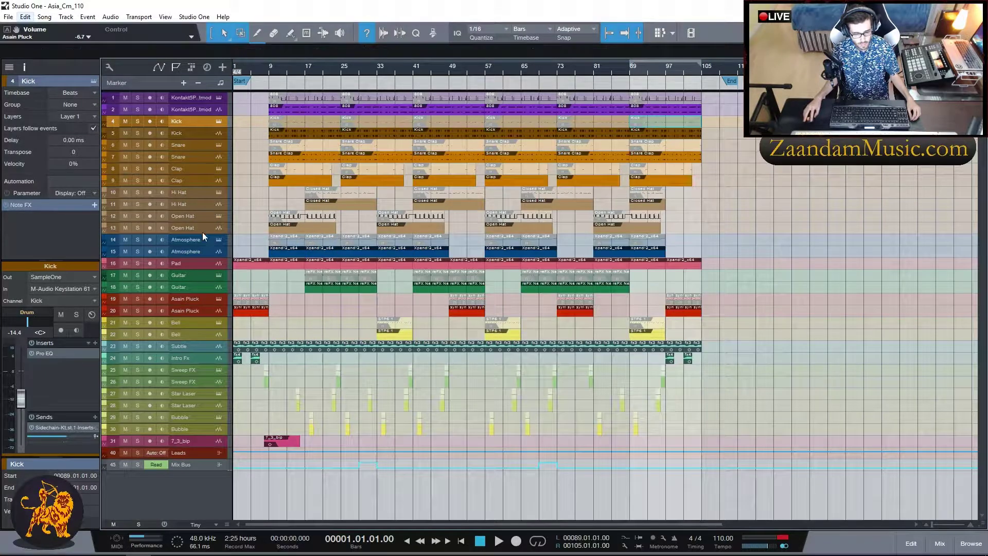
# Inspect the Atmosphere track's Analog Lab preset and close it, and open the Pad track's first audio event in the editor.
pyautogui.click(219, 240)
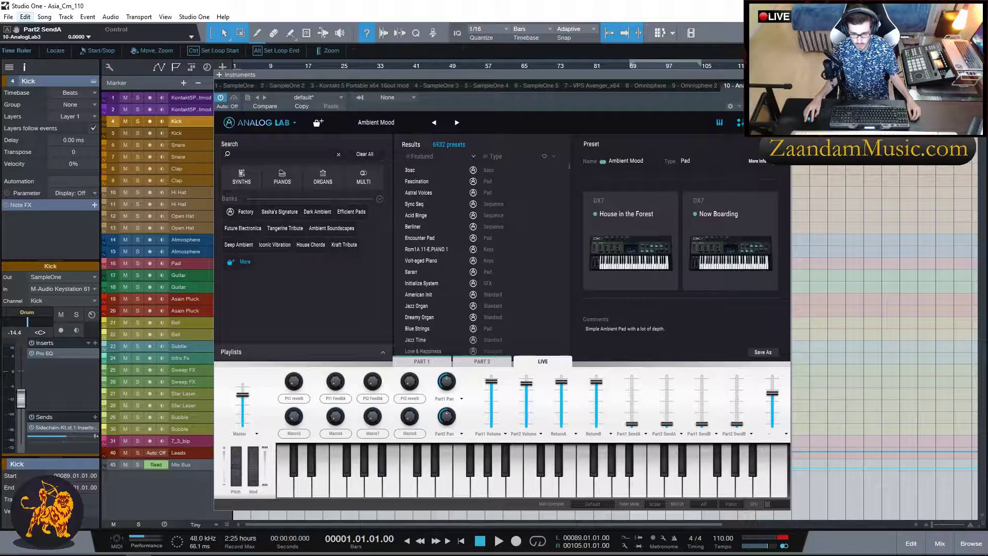
pyautogui.click(785, 75)
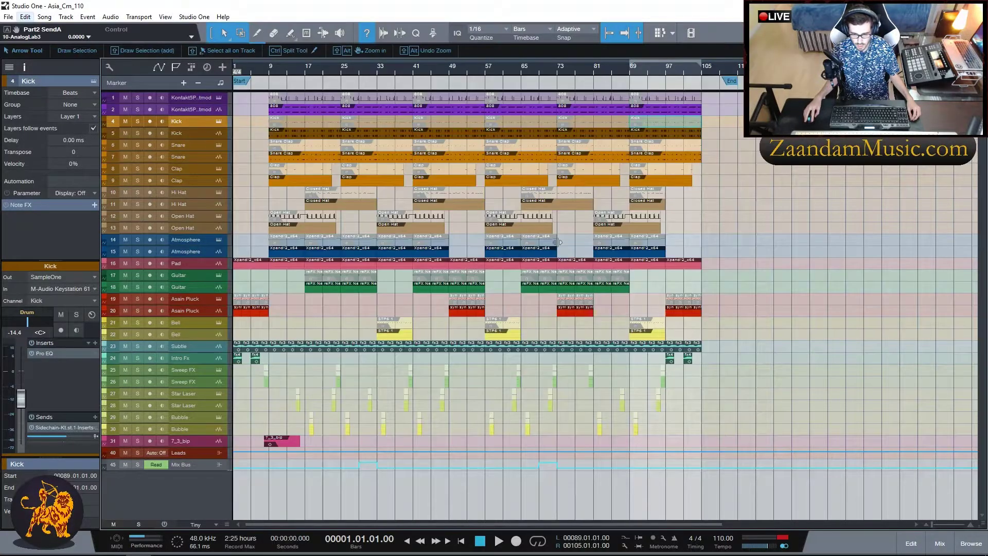
pyautogui.click(209, 264)
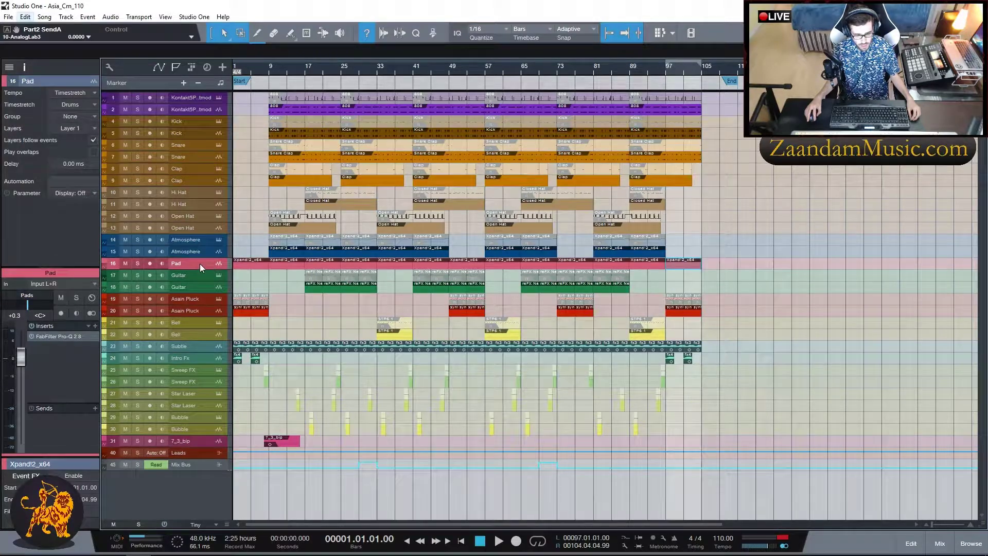
pyautogui.doubleClick(243, 264)
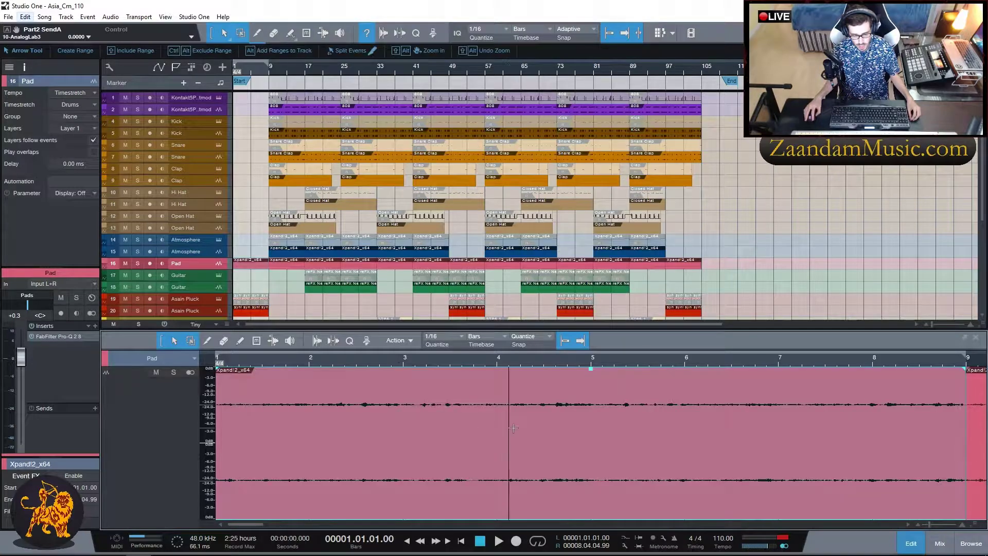
# Examine the notes of the Atmosphere track's first event in the editor, and return to the Pad track's first event.
pyautogui.doubleClick(291, 244)
pyautogui.moveTo(311, 521); pyautogui.dragTo(334, 523)
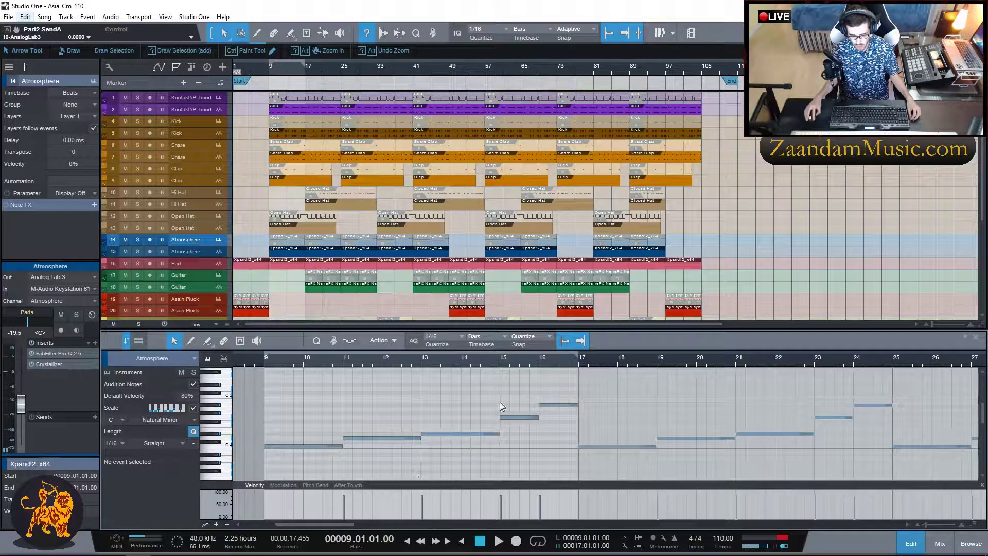
pyautogui.click(245, 267)
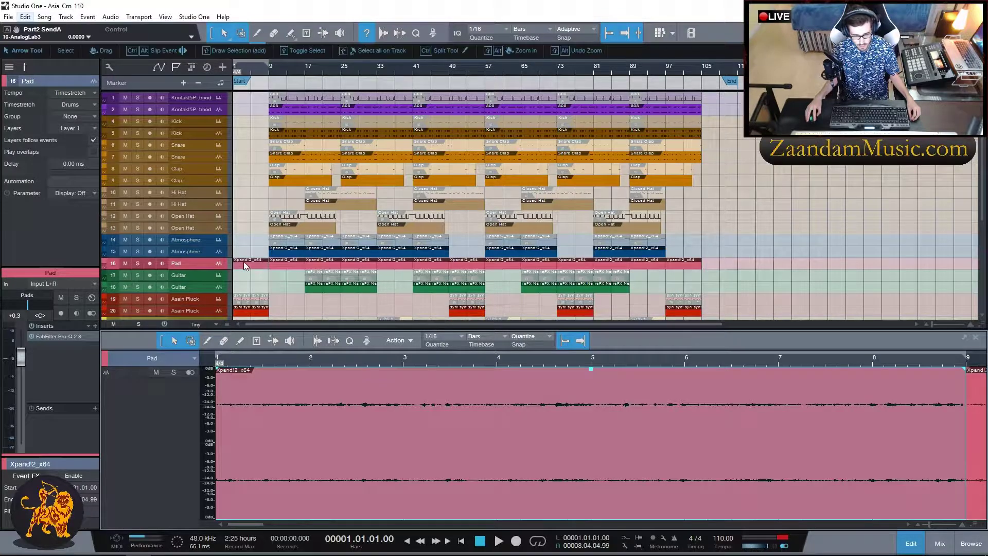
# Inspect the Guitar track's Omnisphere patch and the Asain Pluck track's VPS Avenger preset, closing each instrument window.
pyautogui.click(219, 276)
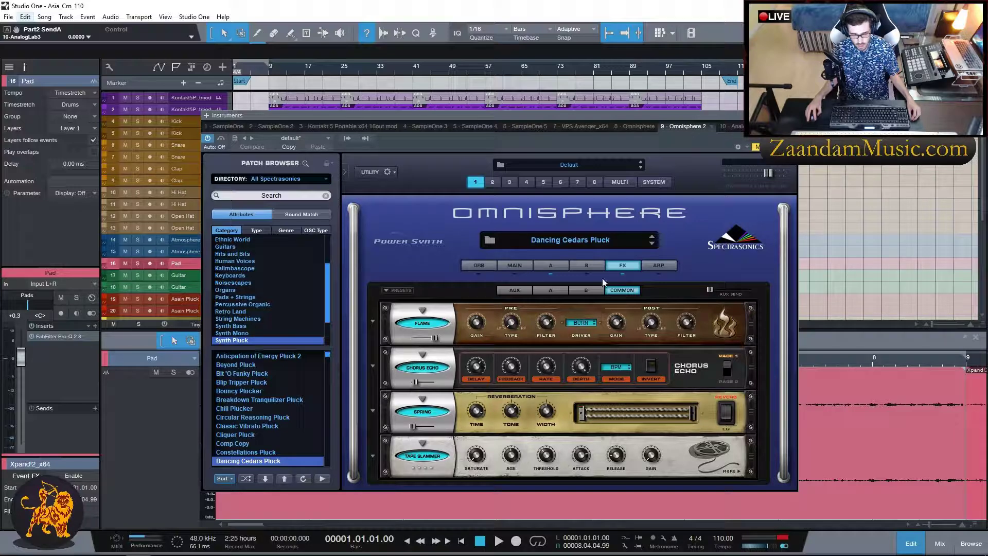
pyautogui.click(791, 115)
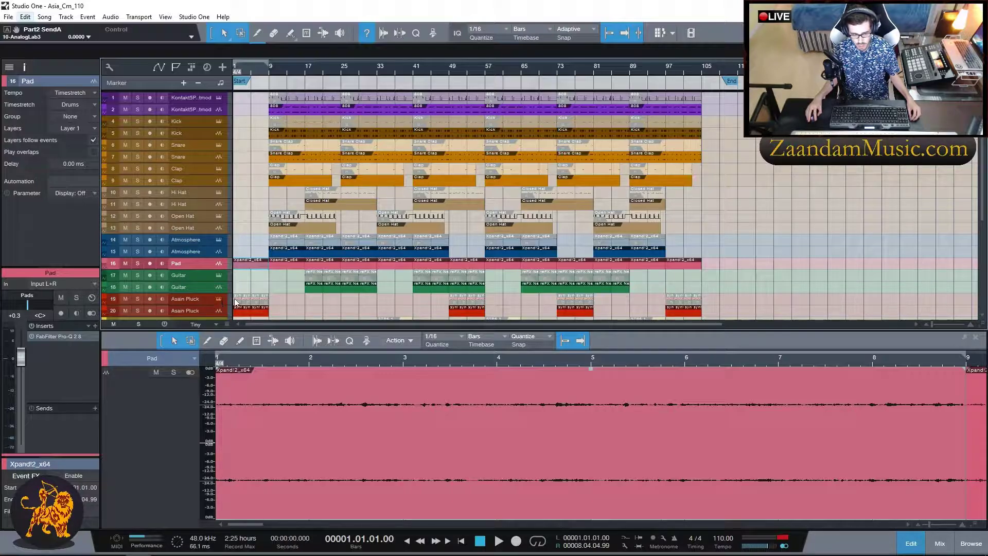
pyautogui.moveTo(0, 94); pyautogui.dragTo(510, 94)
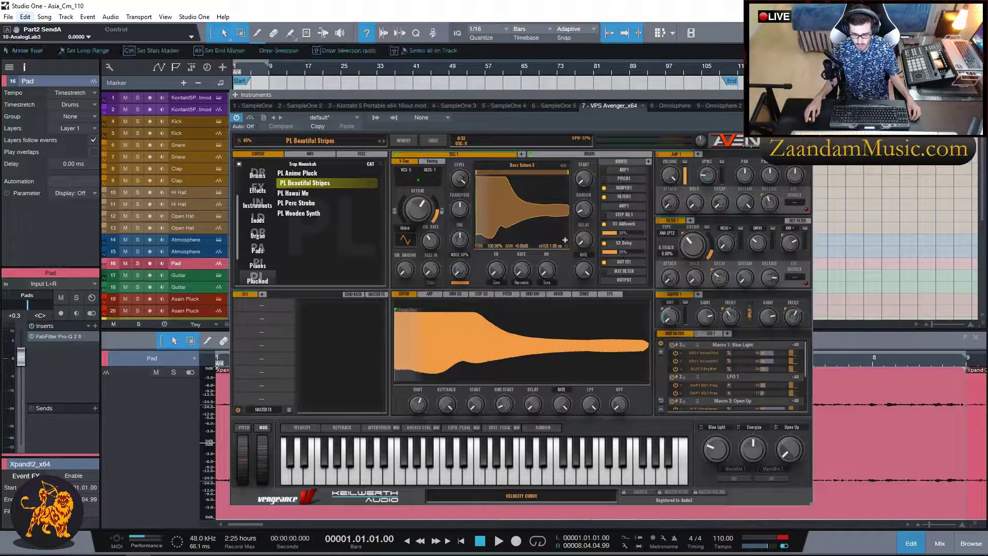
pyautogui.click(806, 95)
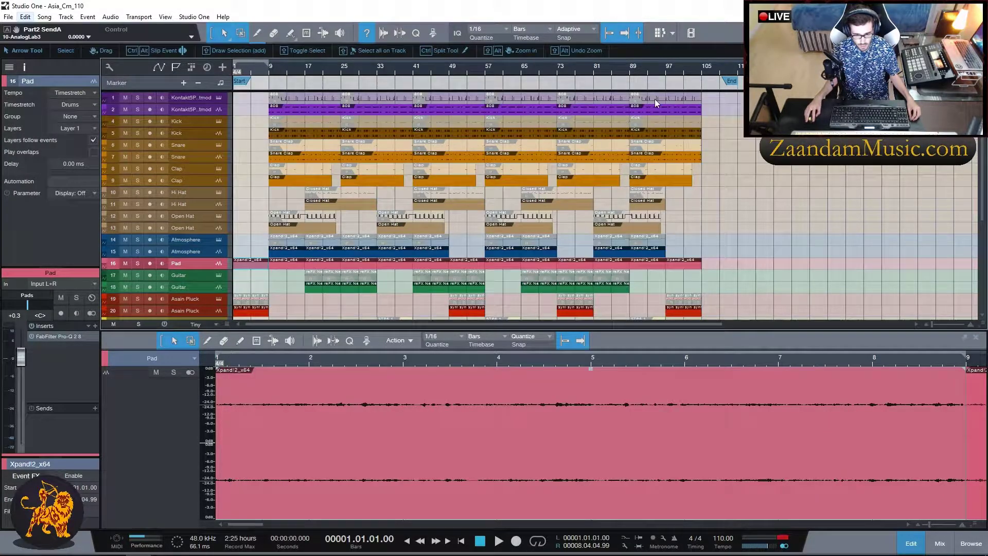
# Open the Omnisphere instrument of the Bell instrument track to inspect its patch, and close the window.
pyautogui.scroll(-3, 210, 252)
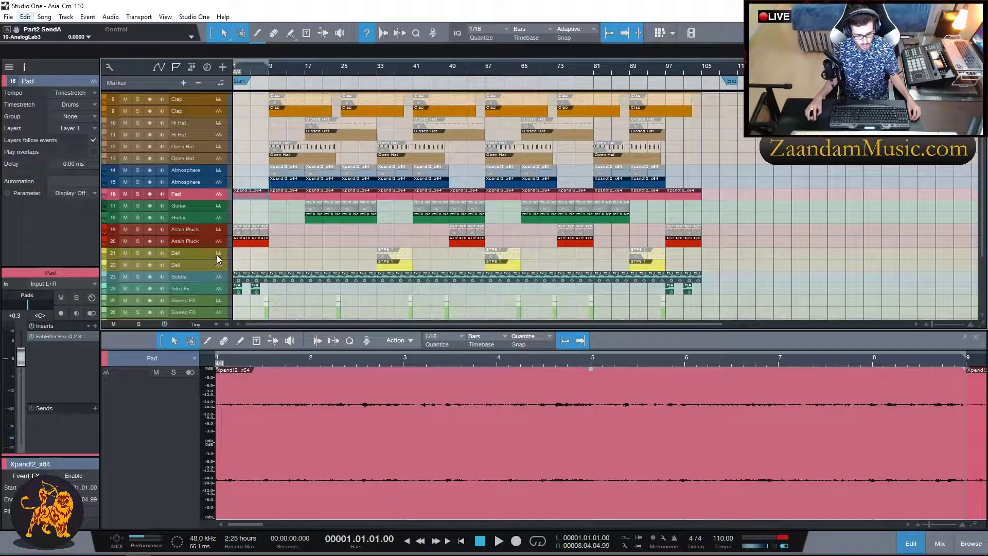
pyautogui.click(218, 253)
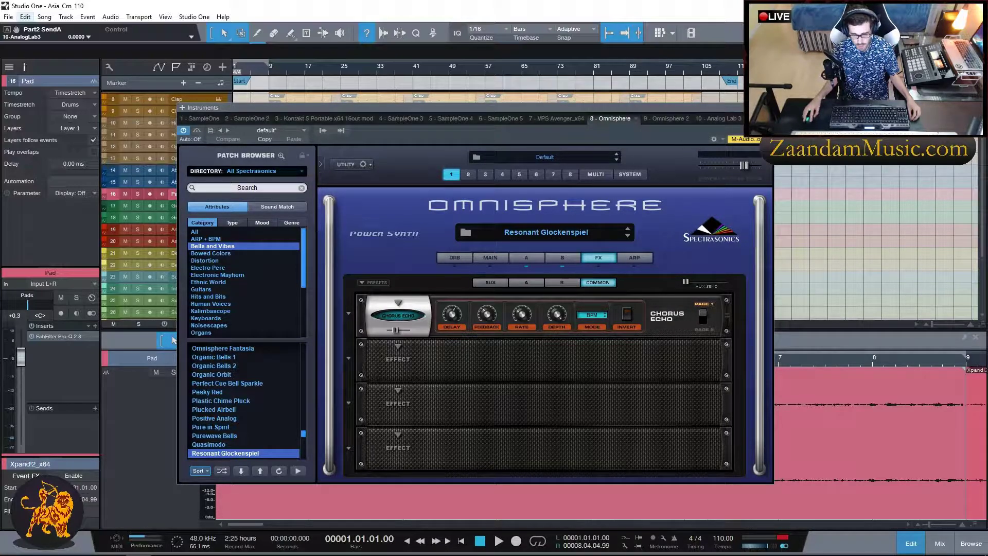
pyautogui.click(767, 107)
# Select the Subtle and Intro Fx tracks in turn to examine their audio waveforms in the editor.
pyautogui.scroll(-1, 205, 266)
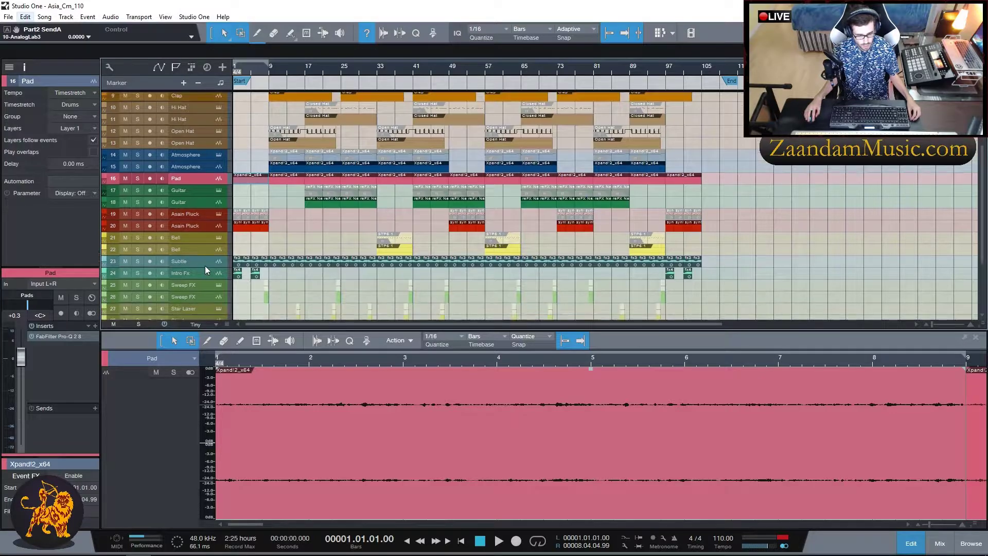
pyautogui.scroll(-2, 187, 261)
pyautogui.scroll(-1, 193, 237)
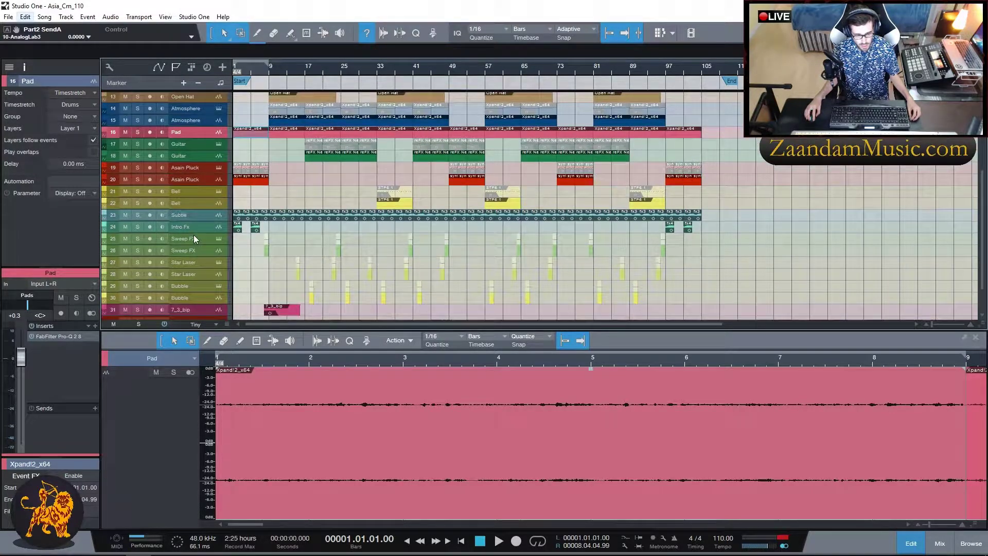
pyautogui.click(218, 214)
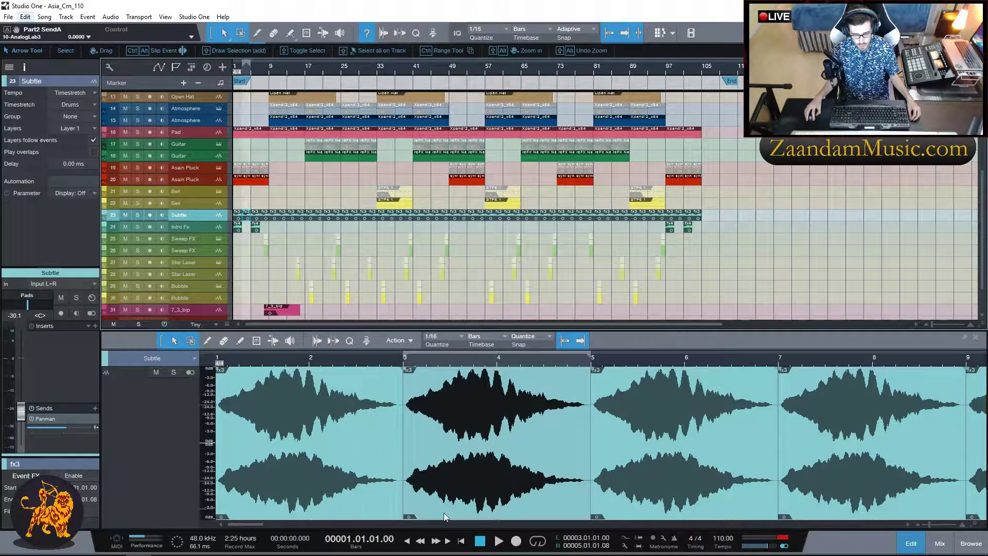
pyautogui.click(190, 228)
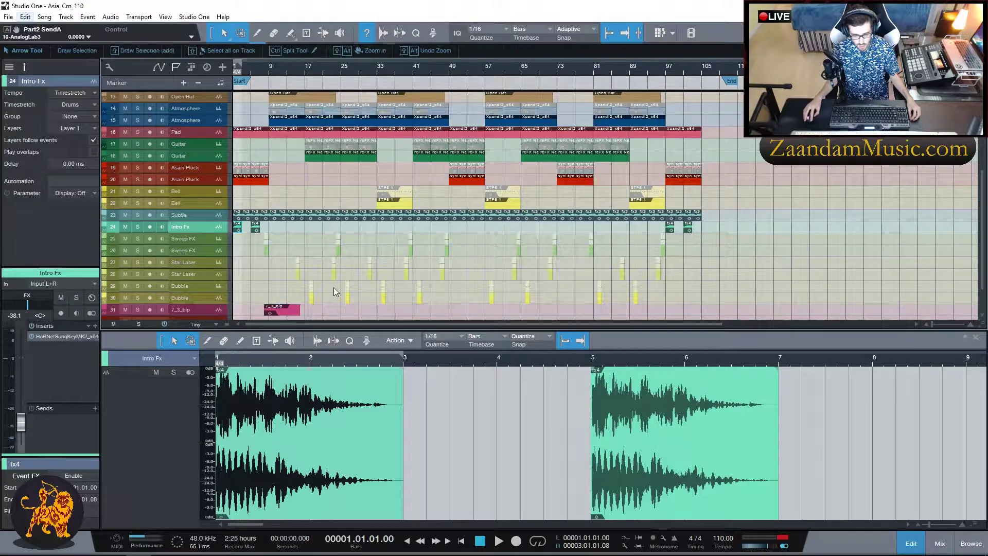
# Select the instrument and audio tracks of Sweep FX and Star Laser to examine their events in the editor.
pyautogui.click(193, 240)
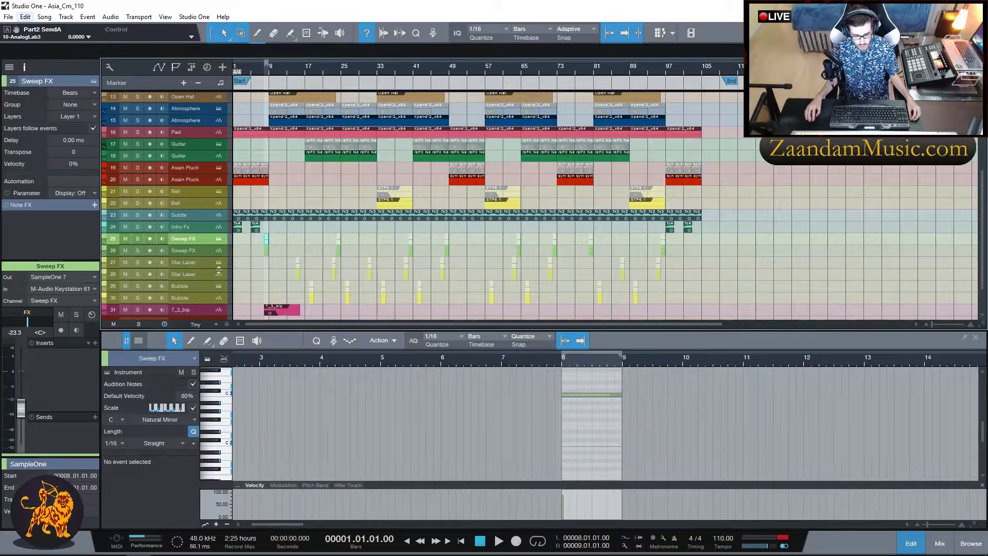
pyautogui.click(202, 250)
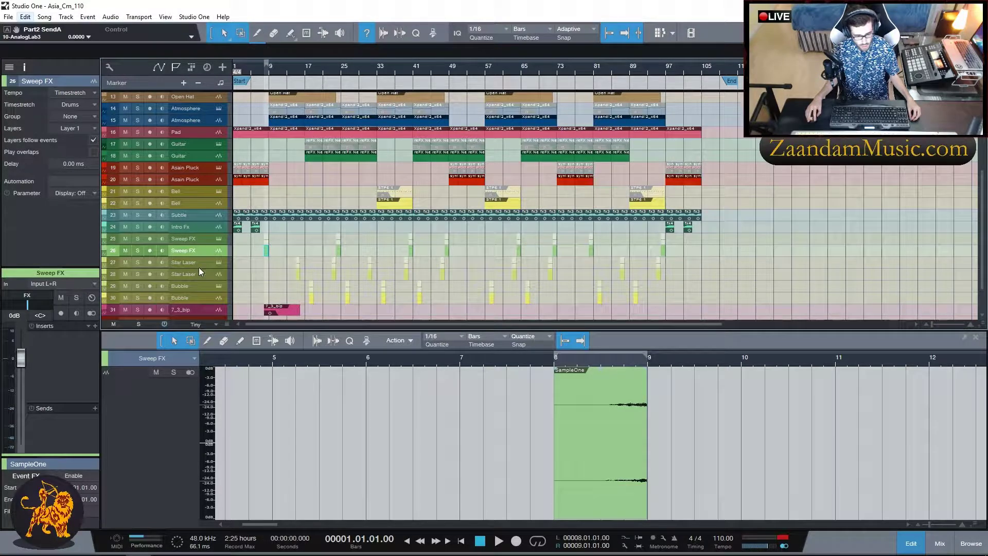
pyautogui.click(183, 262)
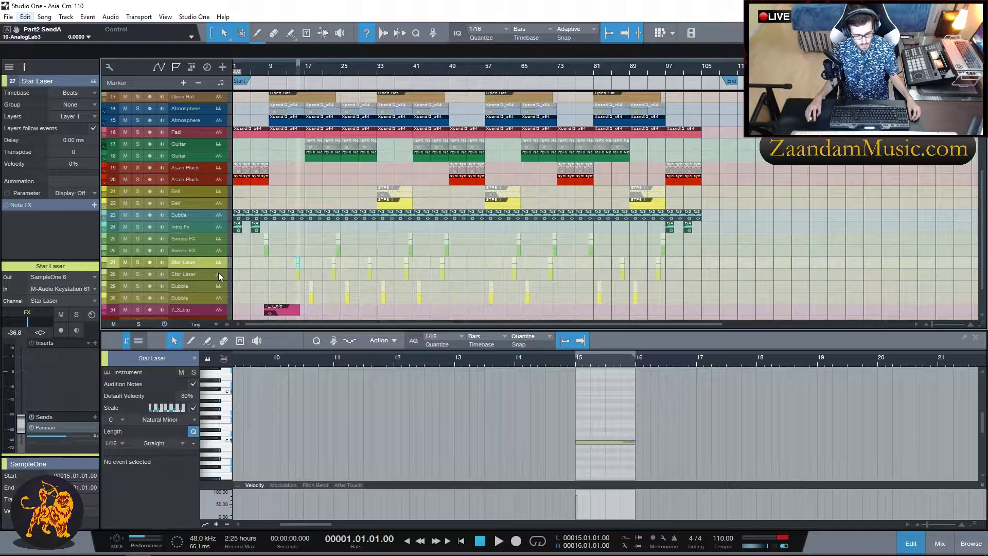
pyautogui.click(210, 276)
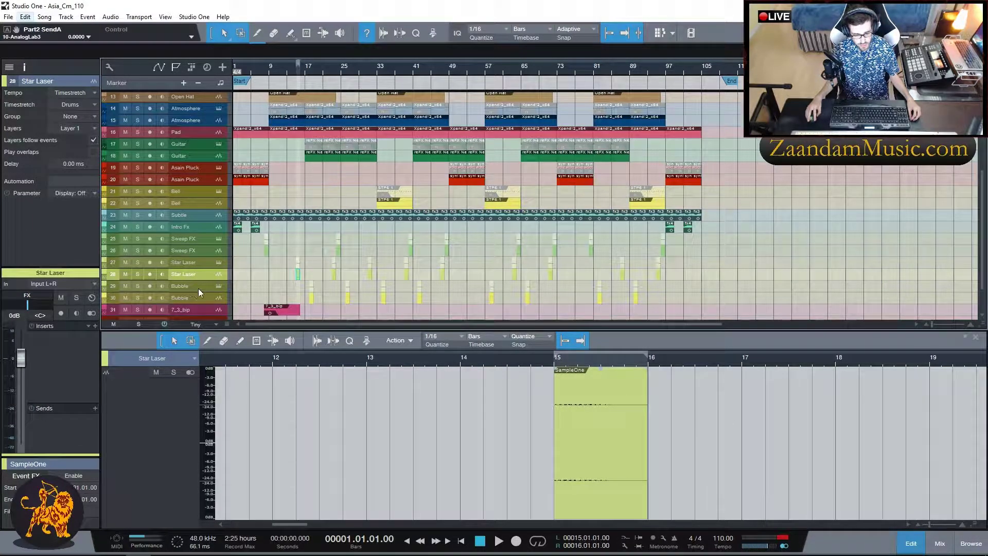
# Select the Bubble audio track and the 7_3_bip track to examine their waveforms in the editor.
pyautogui.click(202, 295)
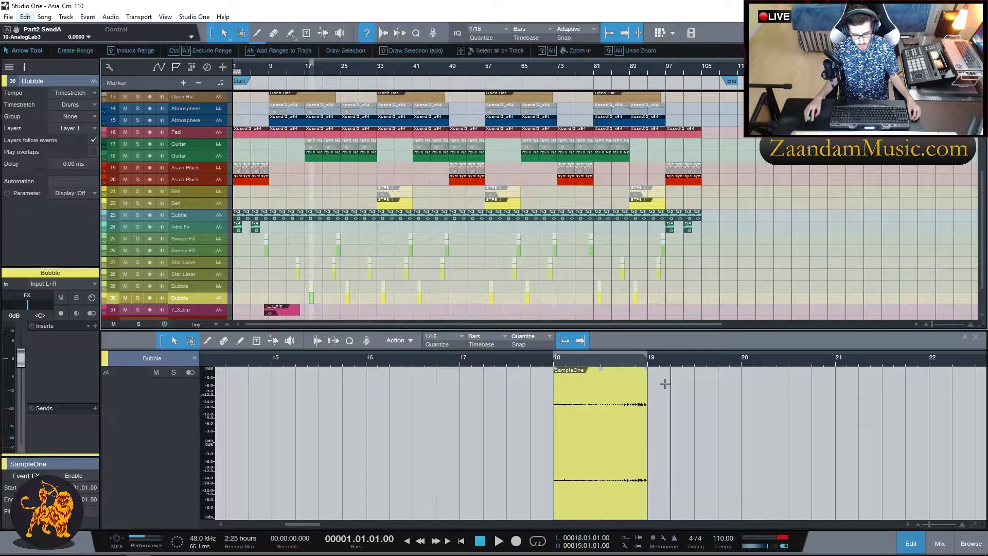
pyautogui.scroll(-3, 196, 284)
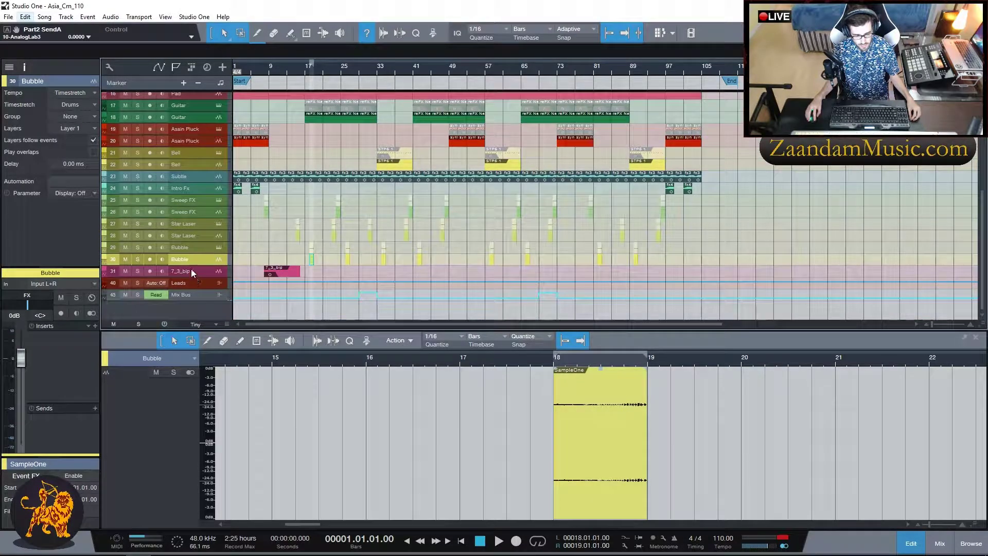
pyautogui.click(190, 272)
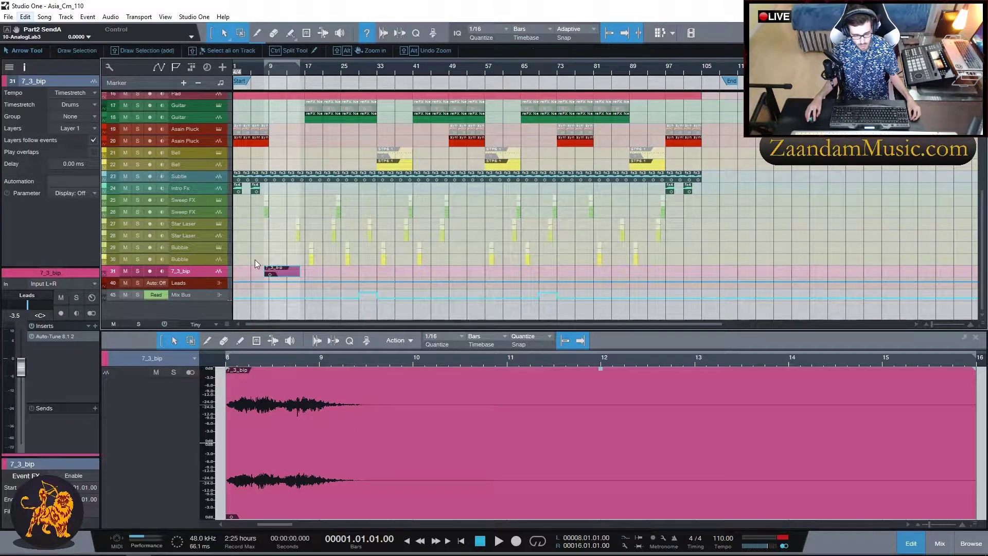
# Select the Mix Bus track to examine its Autofilter Mix automation along the timeline.
pyautogui.click(197, 295)
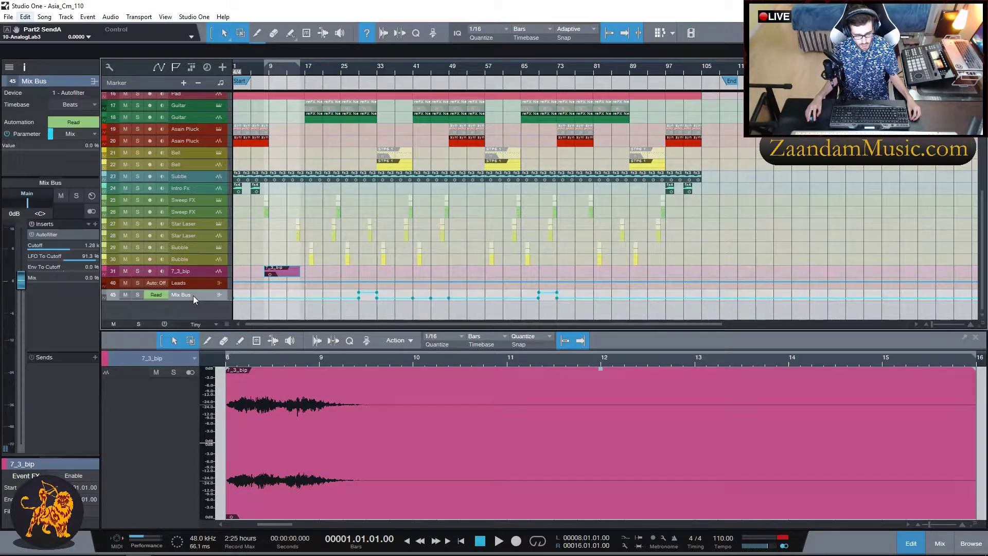
pyautogui.click(359, 292)
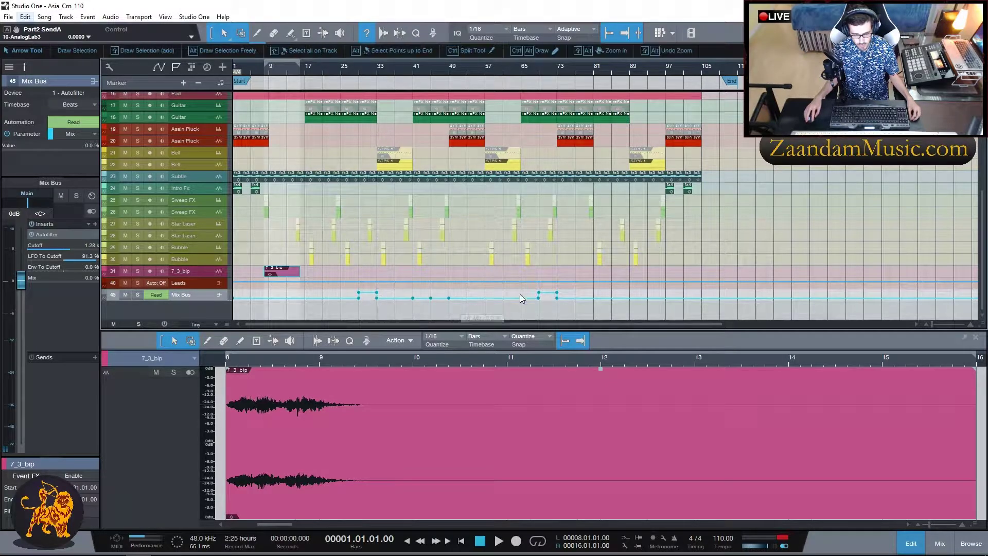
# Return to the first tracks and enlarge the timeline around the song's opening bars.
pyautogui.scroll(5, 297, 256)
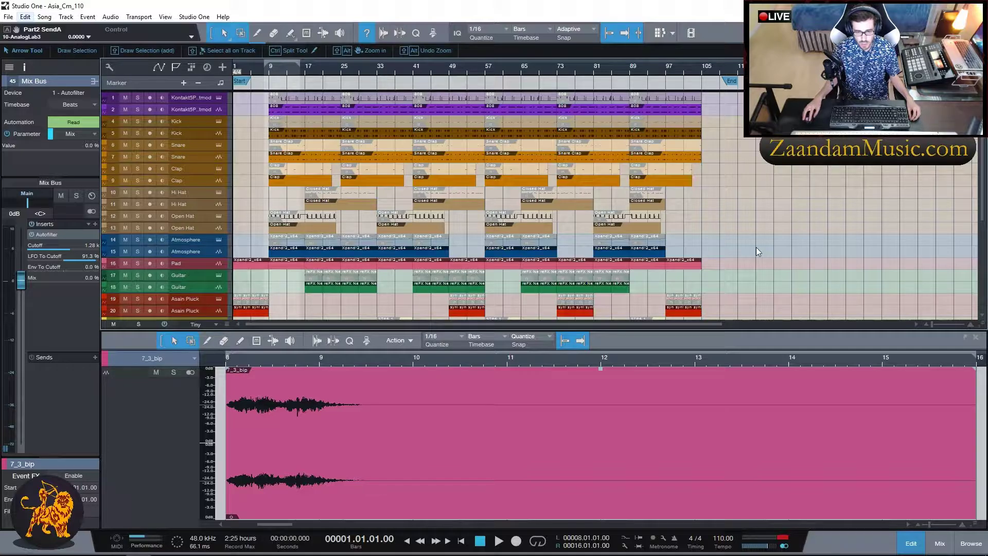
pyautogui.scroll(3, 273, 70)
pyautogui.moveTo(375, 325); pyautogui.dragTo(358, 325)
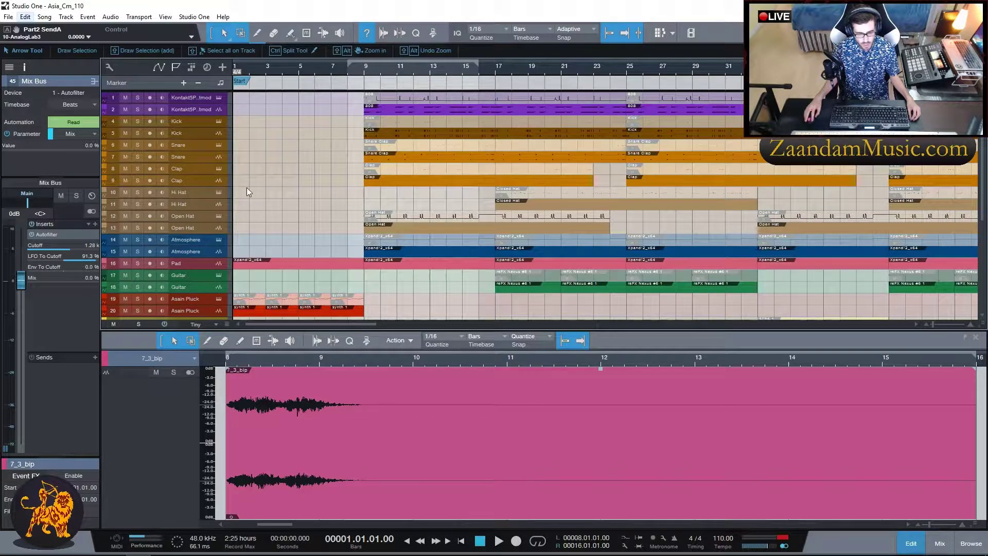
# Close the event editor, then play the song with a loop from bar 1 to bar 9.
pyautogui.scroll(-5, 291, 156)
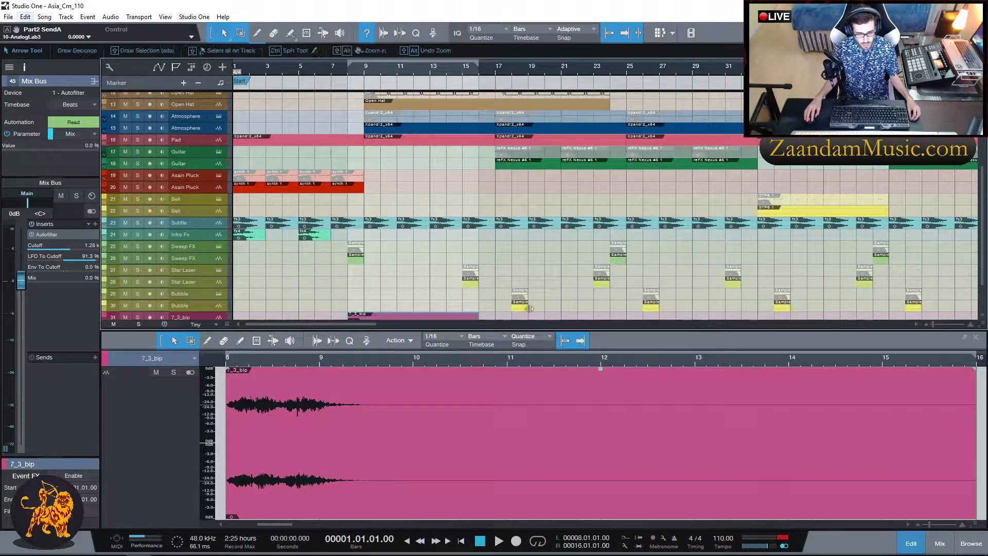
pyautogui.click(920, 549)
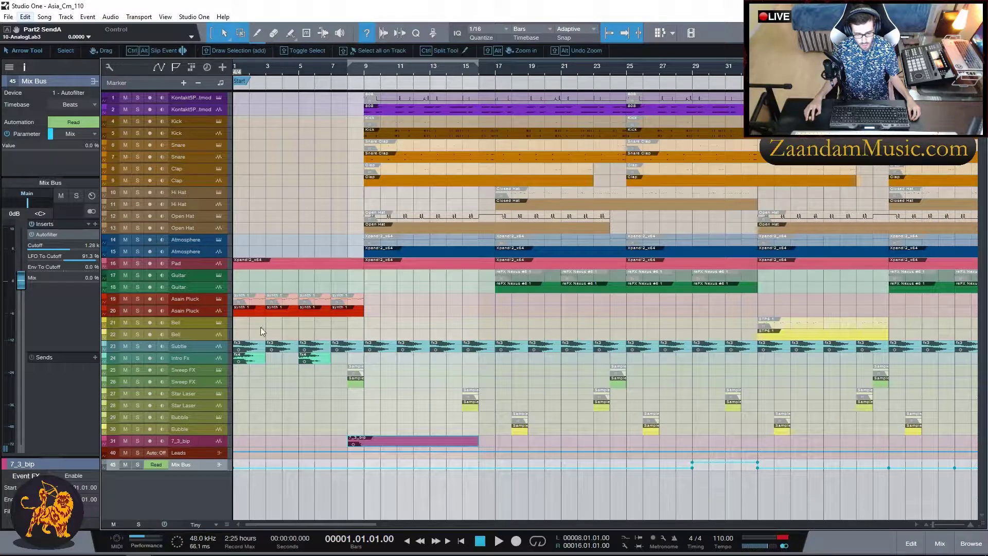
pyautogui.keyDown('ctrl'); pyautogui.click(236, 67); pyautogui.keyUp('ctrl')
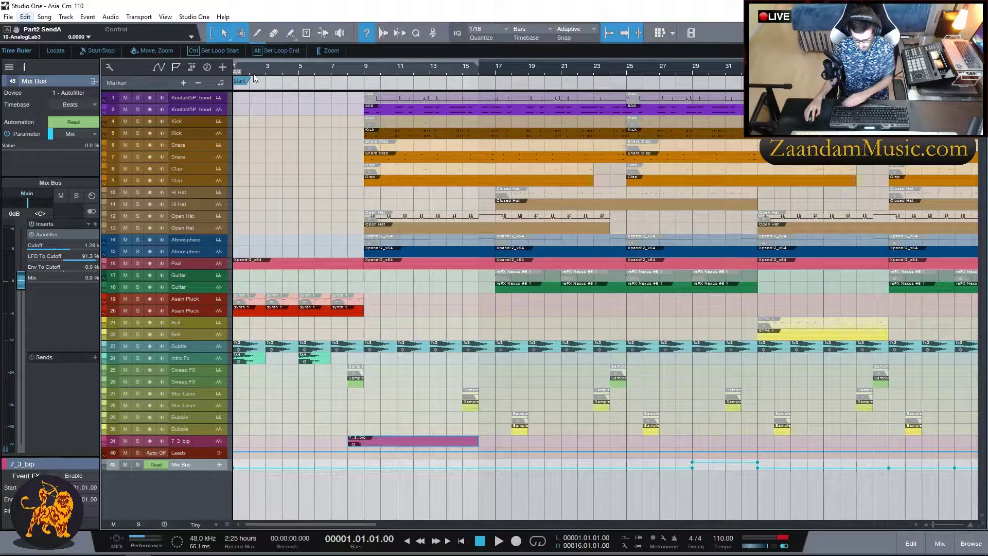
pyautogui.press('space')
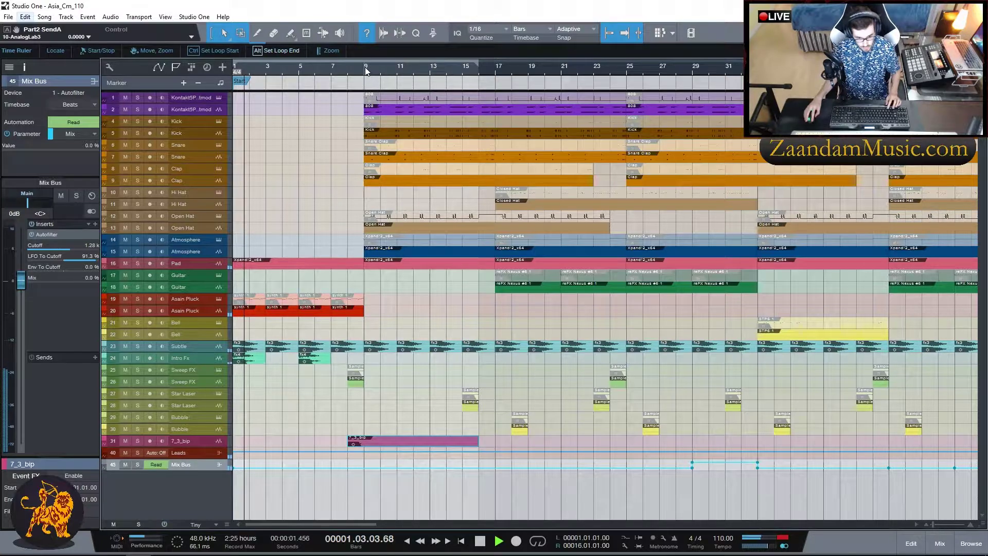
pyautogui.keyDown('alt'); pyautogui.click(365, 67); pyautogui.keyUp('alt')
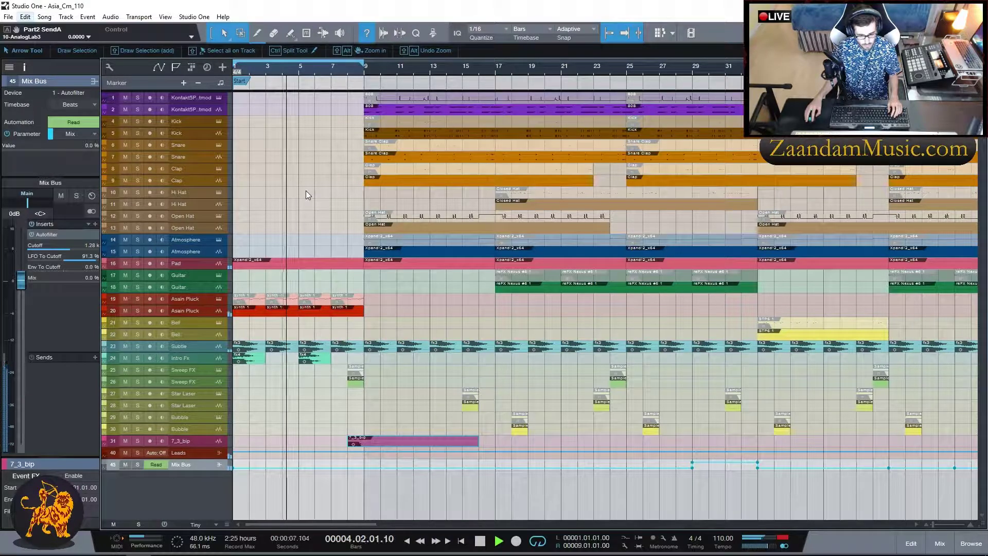
pyautogui.hotkey('ctrl', 's')
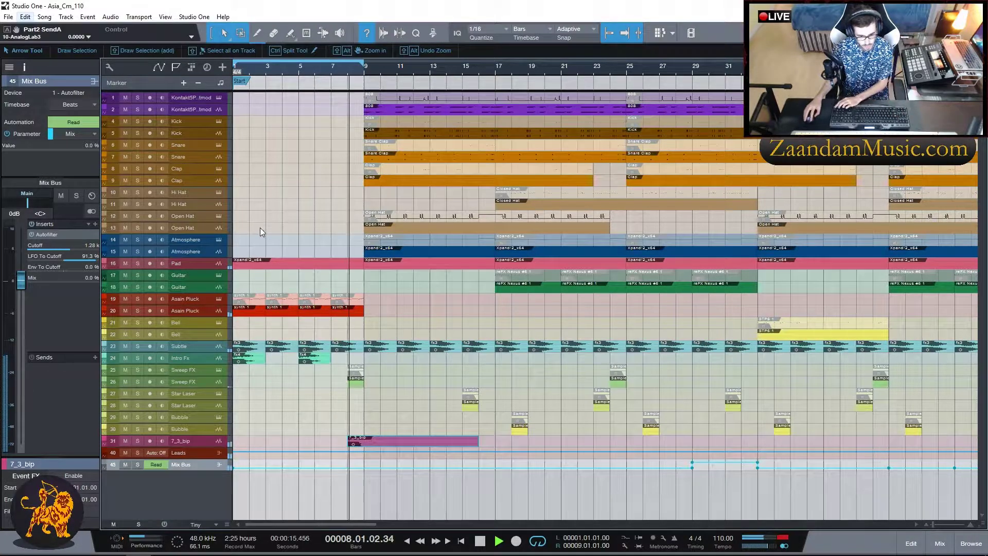
# Mute the 7_3_bip track and solo the Pad track to hear it alone in the intro loop.
pyautogui.click(125, 440)
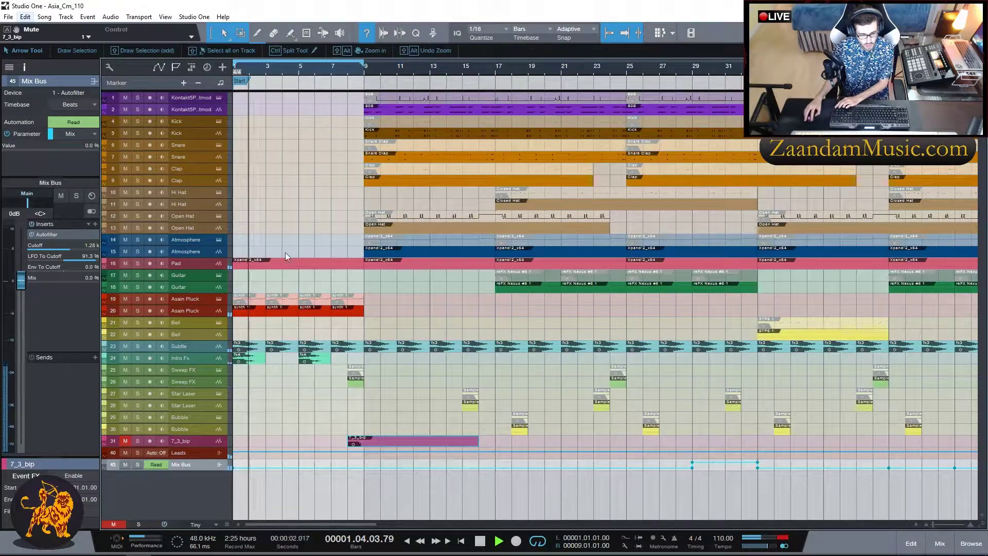
pyautogui.click(136, 263)
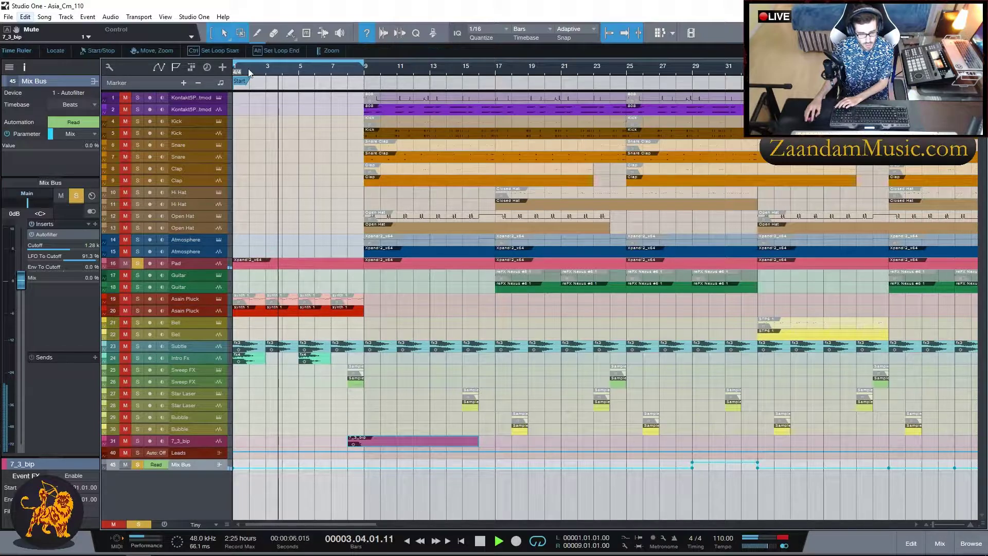
pyautogui.scroll(4, 249, 69)
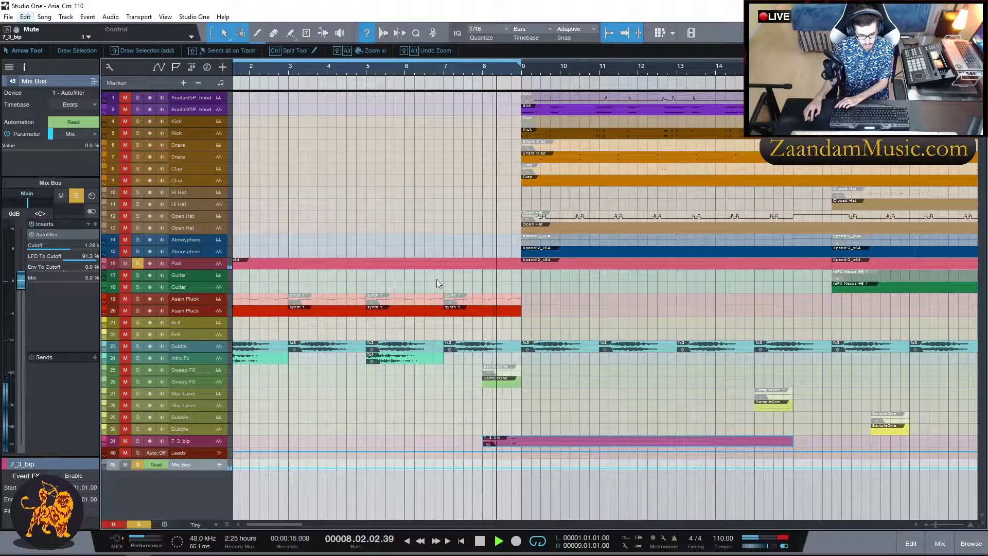
# Move the Atmosphere audio event at bar 9 to bar 1 and solo the Atmosphere instrument track.
pyautogui.click(560, 250)
pyautogui.moveTo(561, 250); pyautogui.dragTo(248, 250)
pyautogui.click(137, 240)
pyautogui.click(135, 251)
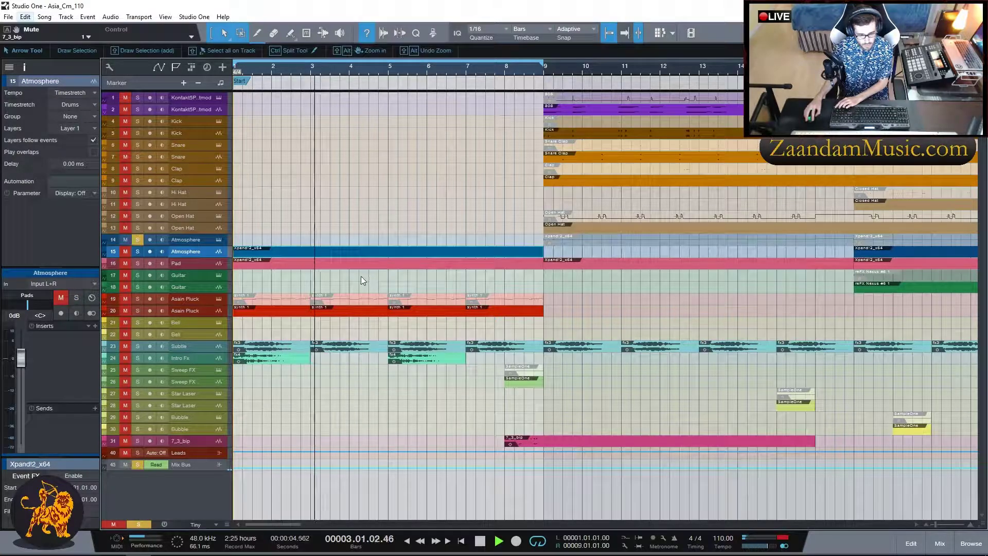
# Solo the Atmosphere audio track instead, listen to it from the start, and move its event back to bar 9.
pyautogui.press(',')
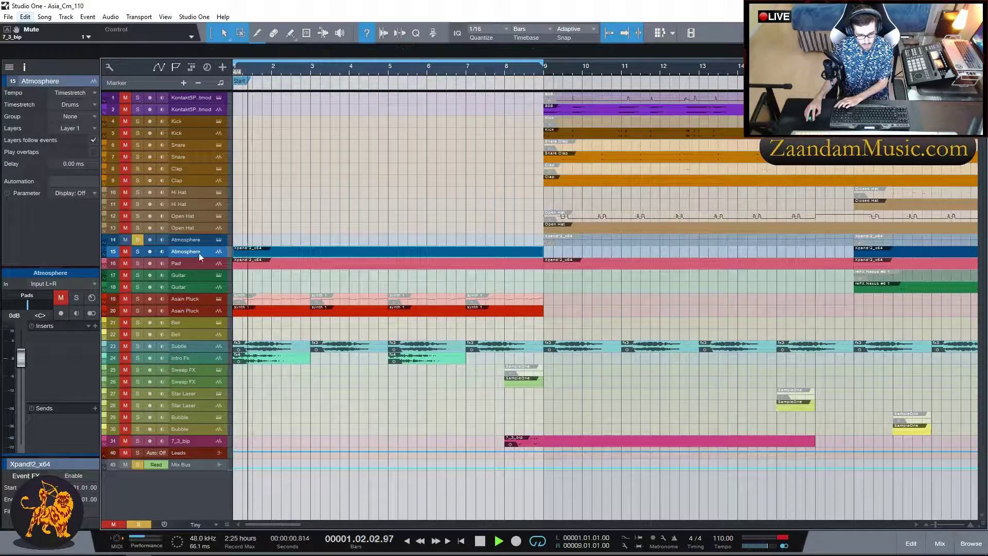
pyautogui.click(138, 252)
pyautogui.click(138, 241)
pyautogui.press(',')
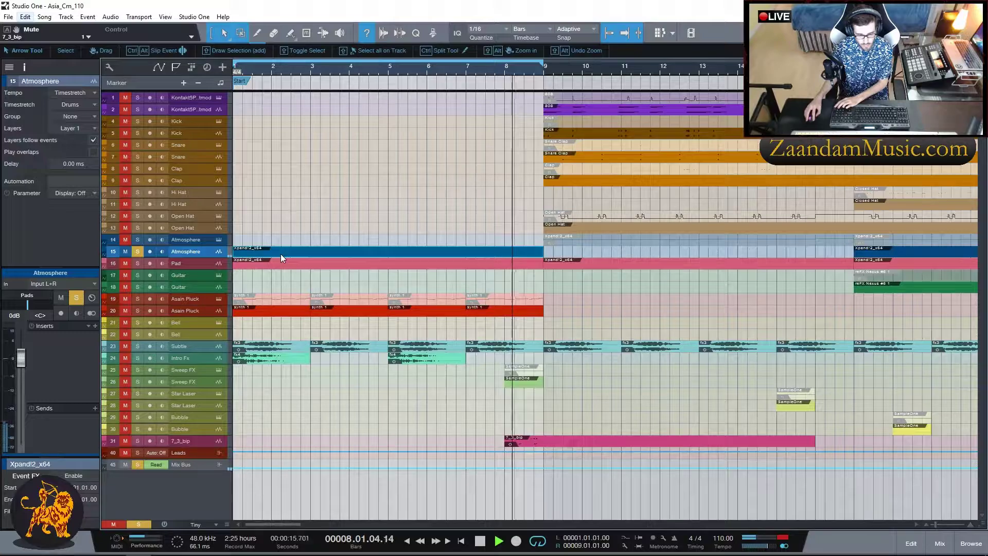
pyautogui.press('space')
pyautogui.moveTo(279, 253); pyautogui.dragTo(590, 252)
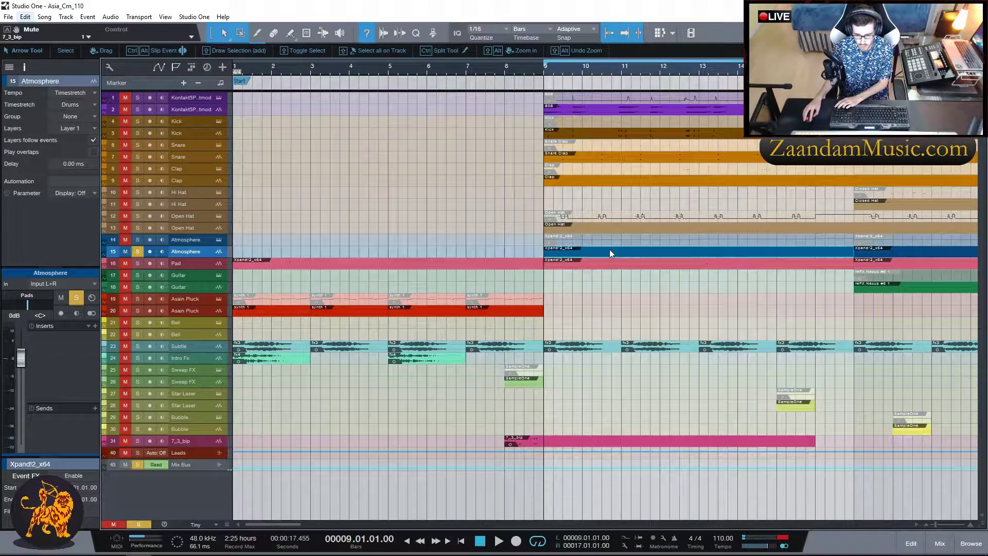
# Loop the first Pad event, listen to the soloed Pad track, and return the playhead to the start.
pyautogui.click(249, 261)
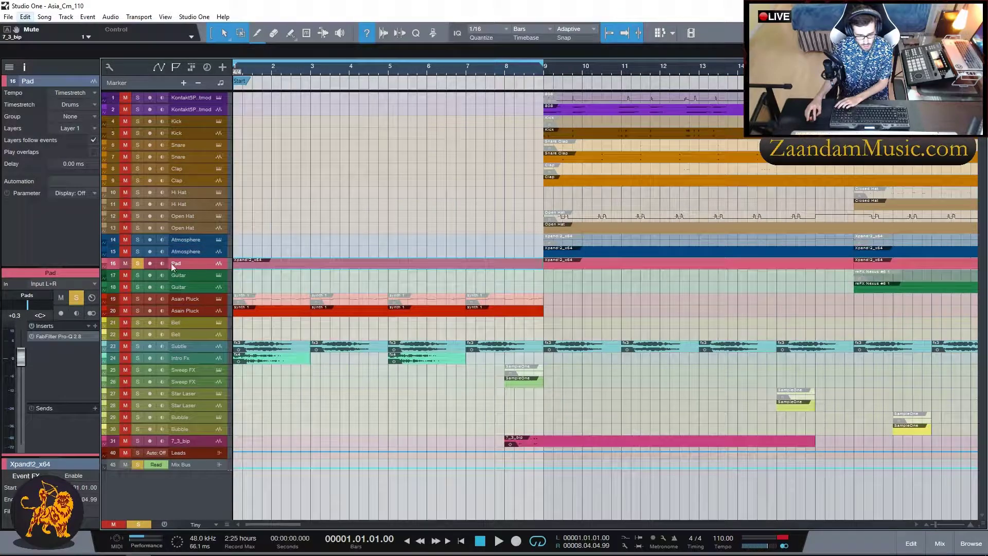
pyautogui.press('space')
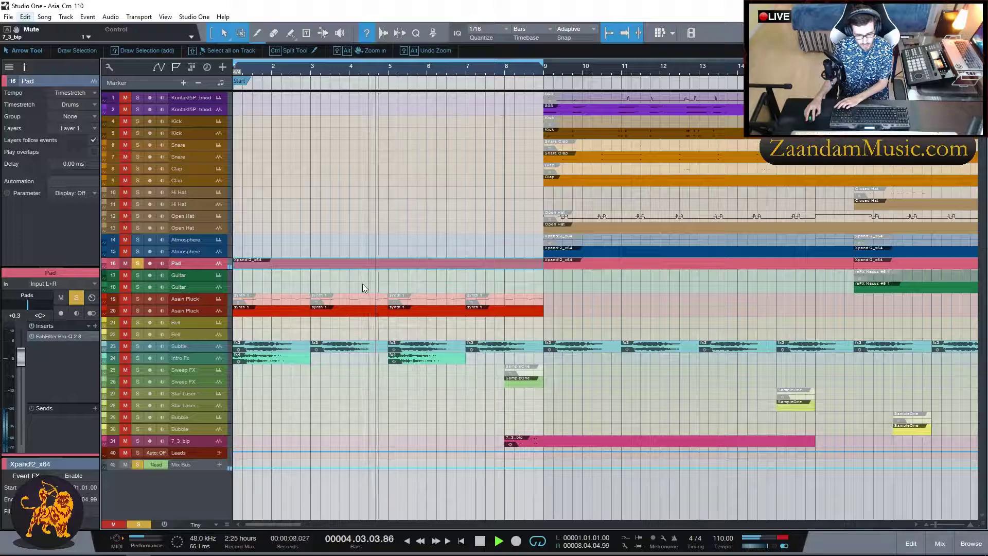
pyautogui.press('space')
pyautogui.press('Home')
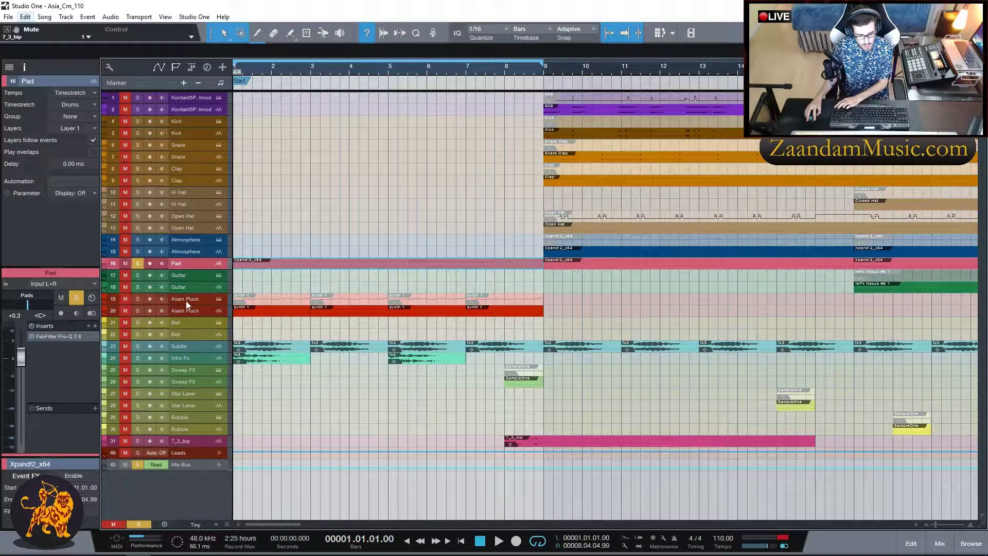
# Solo the Asain Pluck audio track in place of the Pad and listen to it, then release the solo.
pyautogui.click(138, 298)
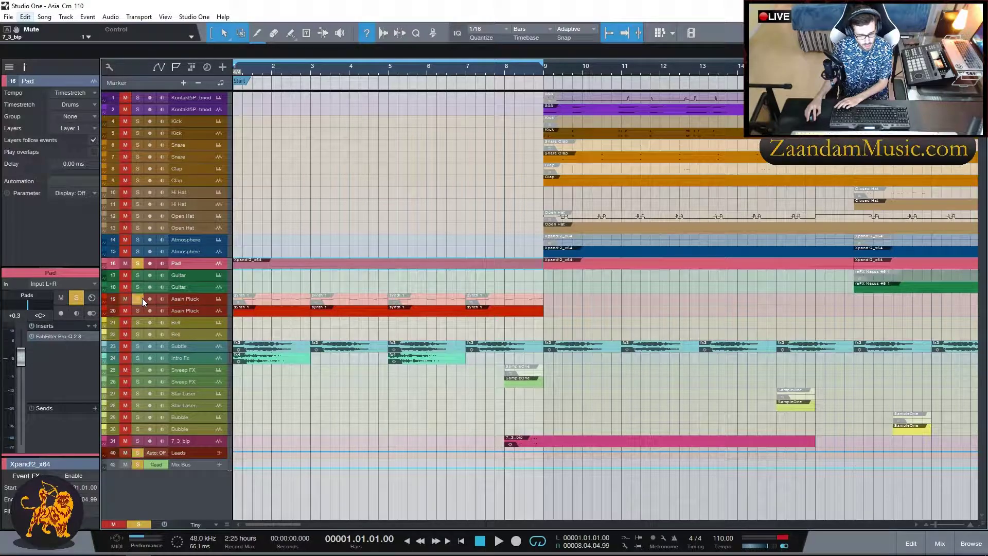
pyautogui.click(138, 262)
pyautogui.press('space')
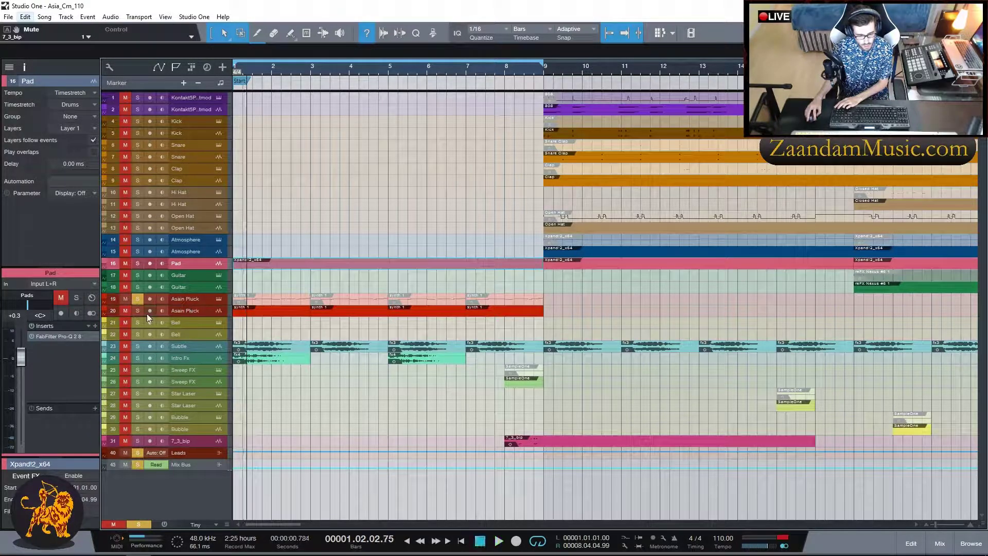
pyautogui.click(138, 302)
pyautogui.click(138, 310)
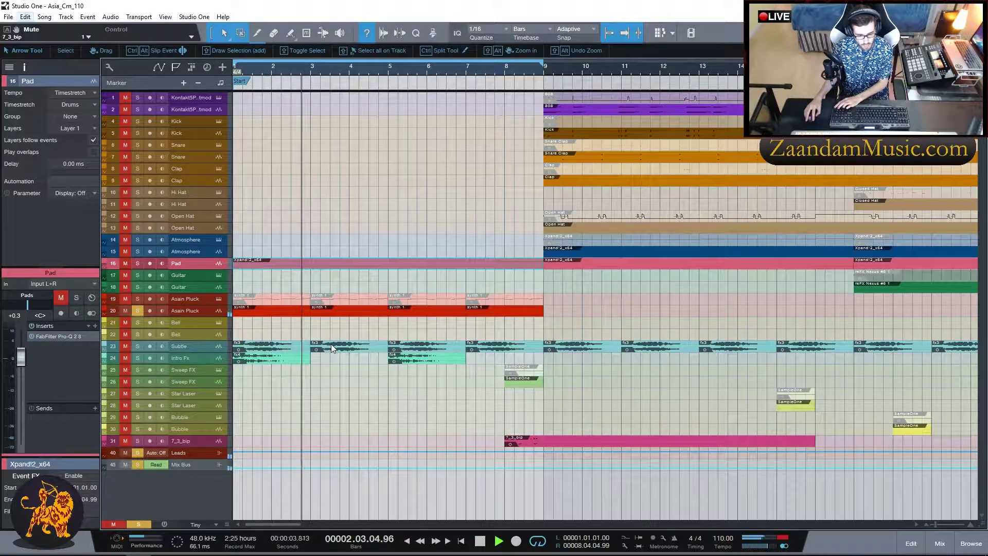
pyautogui.click(137, 311)
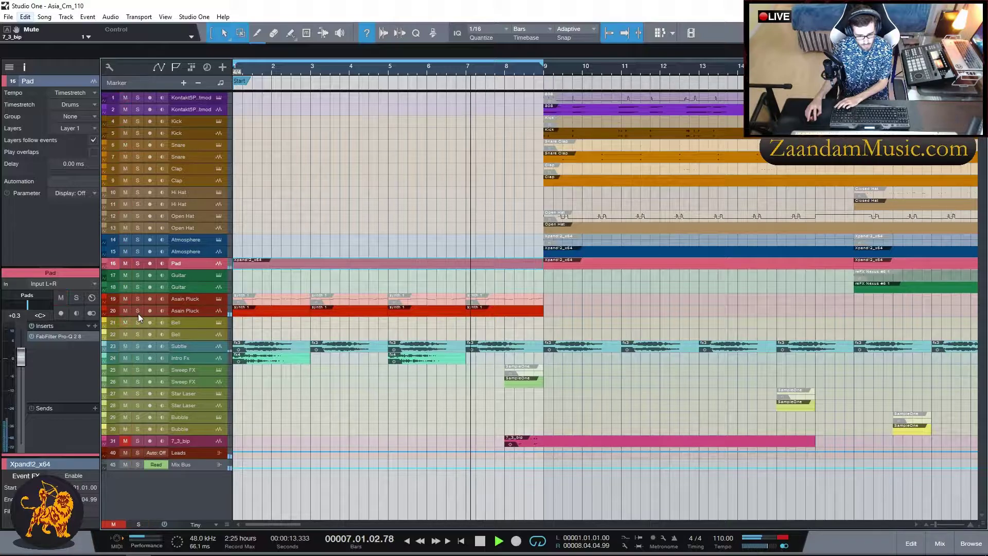
# Solo the Subtle track and listen to it from the start while checking where its clips run in the arrangement.
pyautogui.click(138, 346)
pyautogui.press('space')
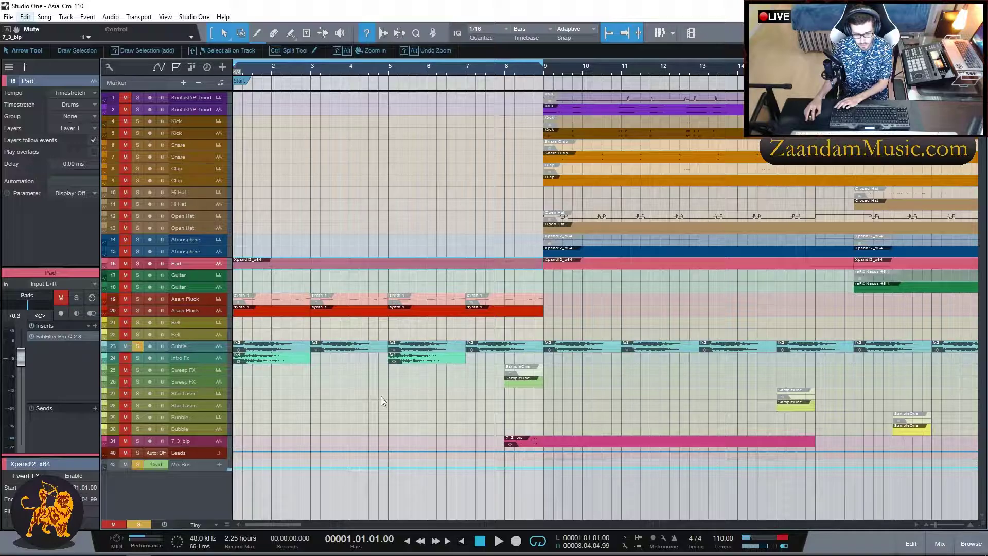
pyautogui.press('space')
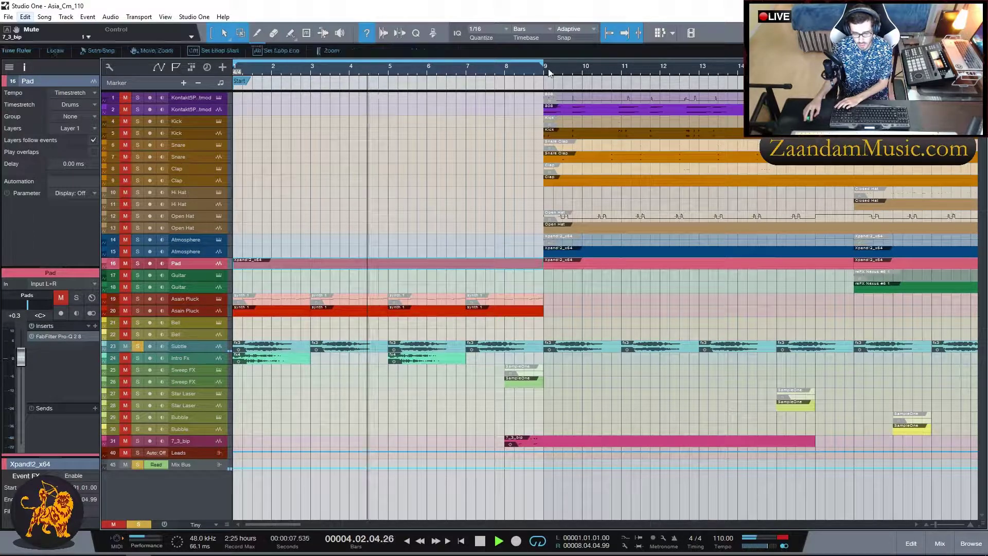
pyautogui.scroll(-8, 526, 76)
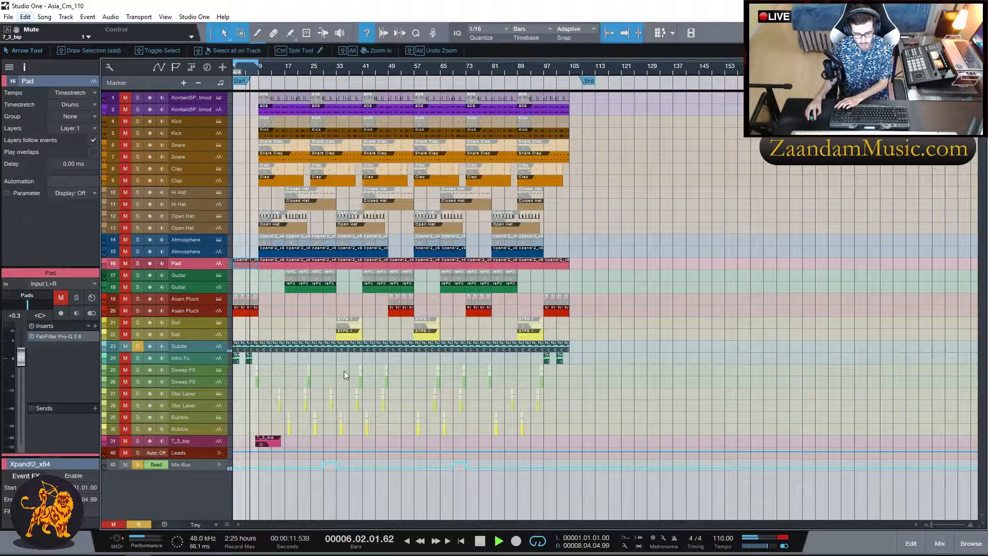
pyautogui.scroll(8, 371, 486)
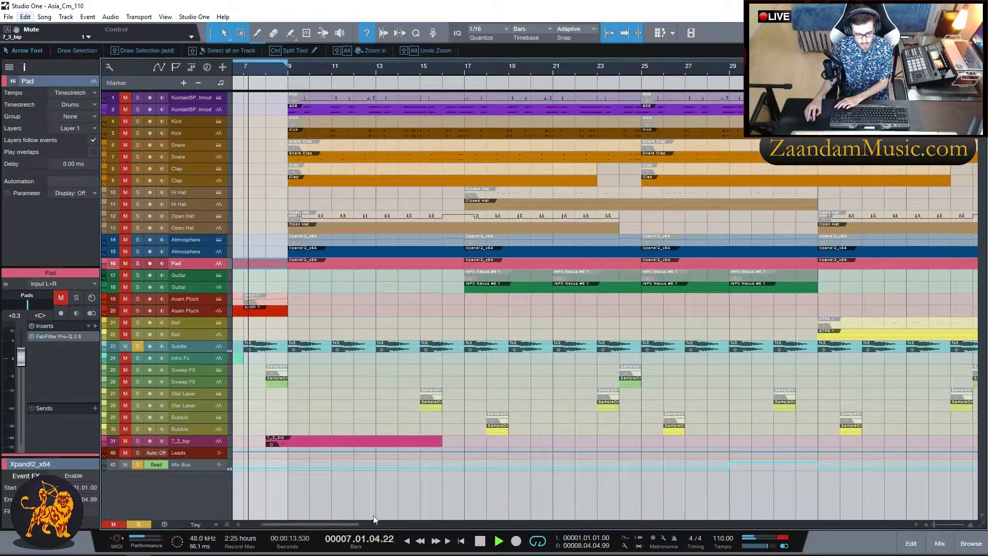
pyautogui.moveTo(344, 522); pyautogui.dragTo(243, 514)
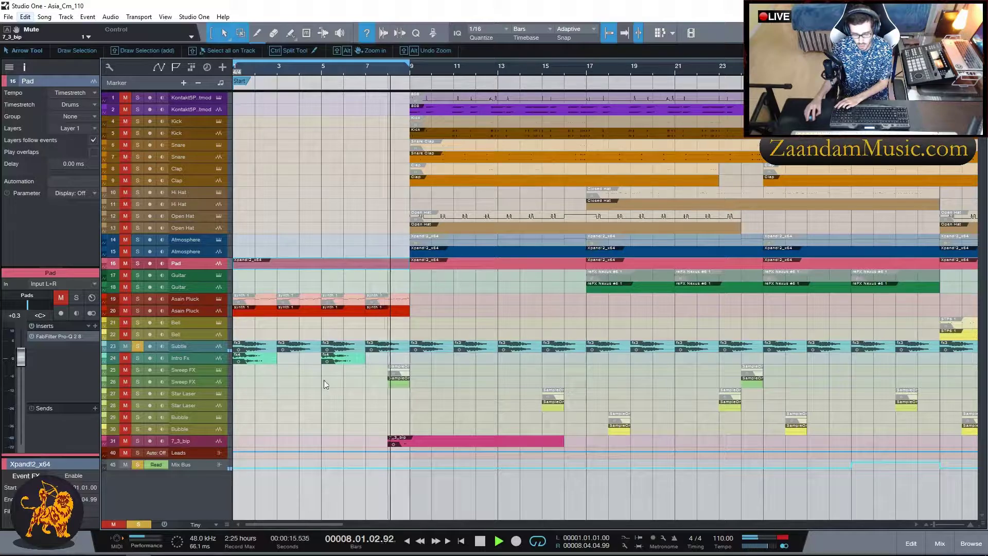
# Switch the solo from Subtle to Intro Fx, listen to its clips at bars 1 and 5, and release the solo.
pyautogui.click(137, 346)
pyautogui.click(138, 357)
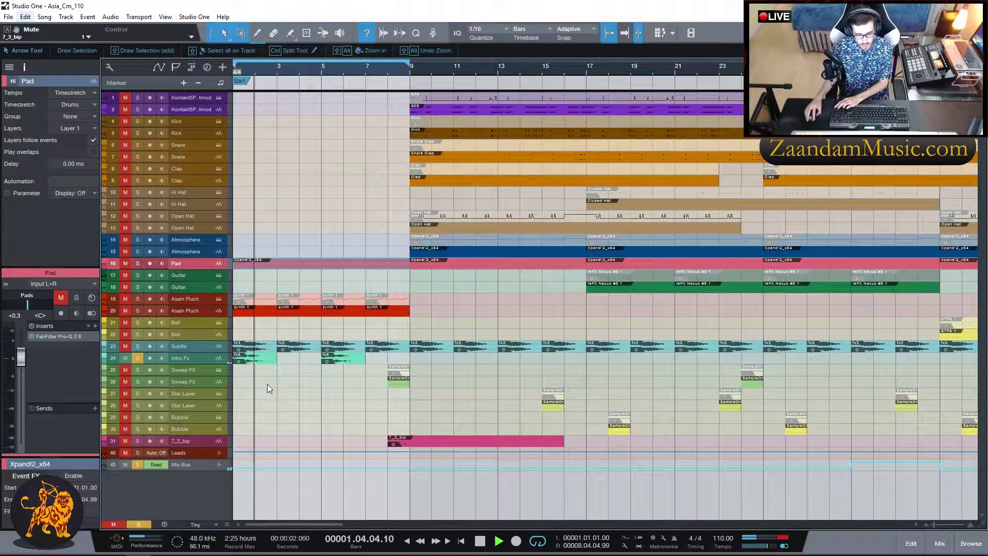
pyautogui.click(321, 80)
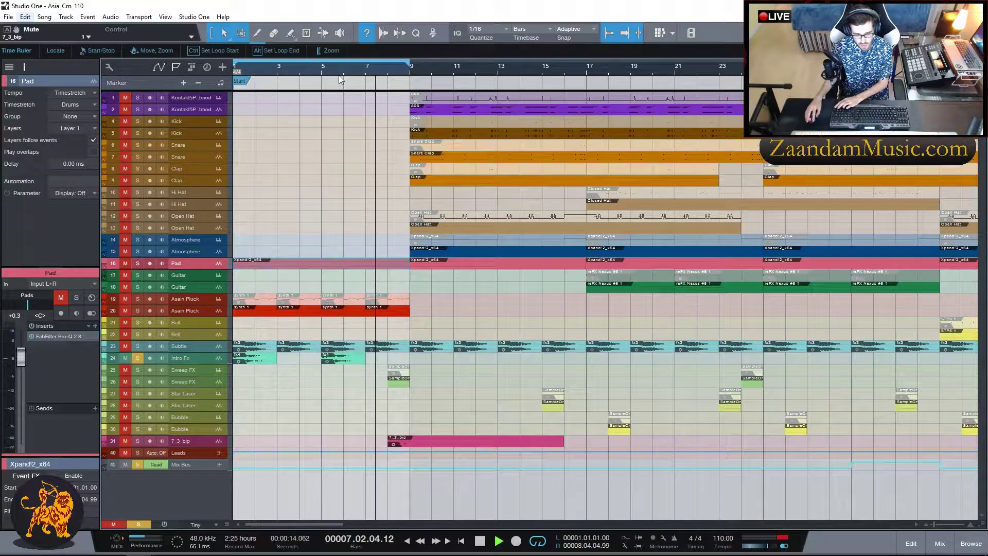
pyautogui.click(319, 71)
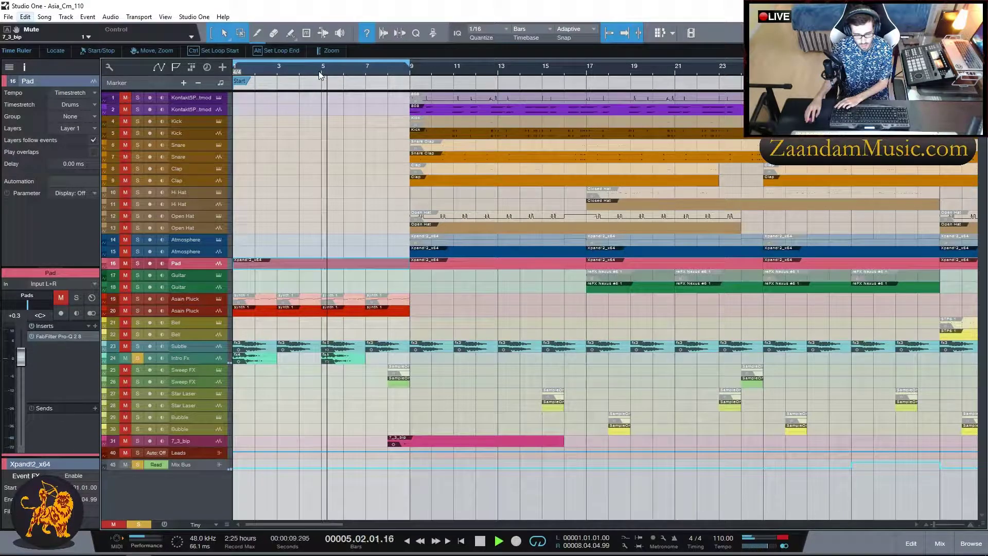
pyautogui.click(138, 357)
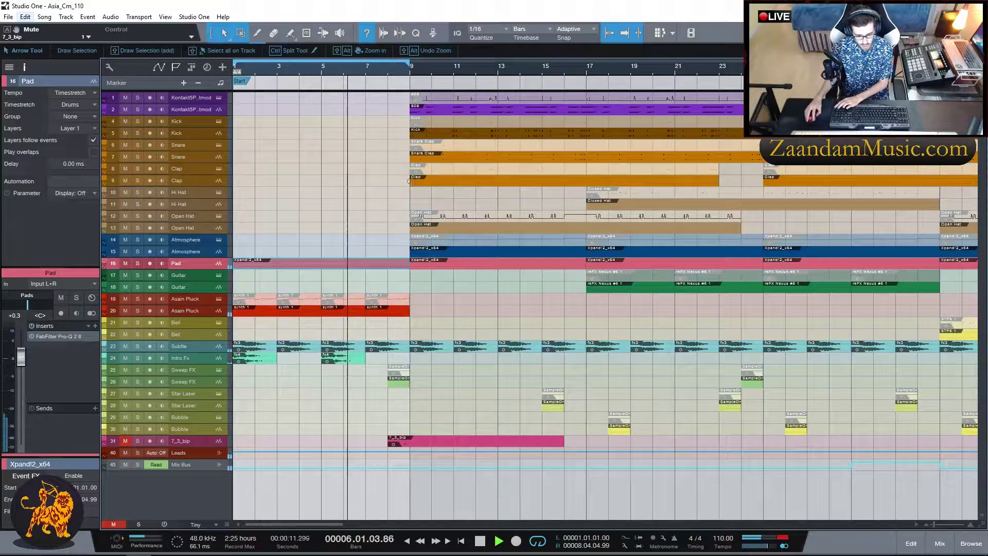
# Stop playback and set the loop to the Sweep FX audio event at bar 8.
pyautogui.press('space')
pyautogui.hotkey('shift', 'f')
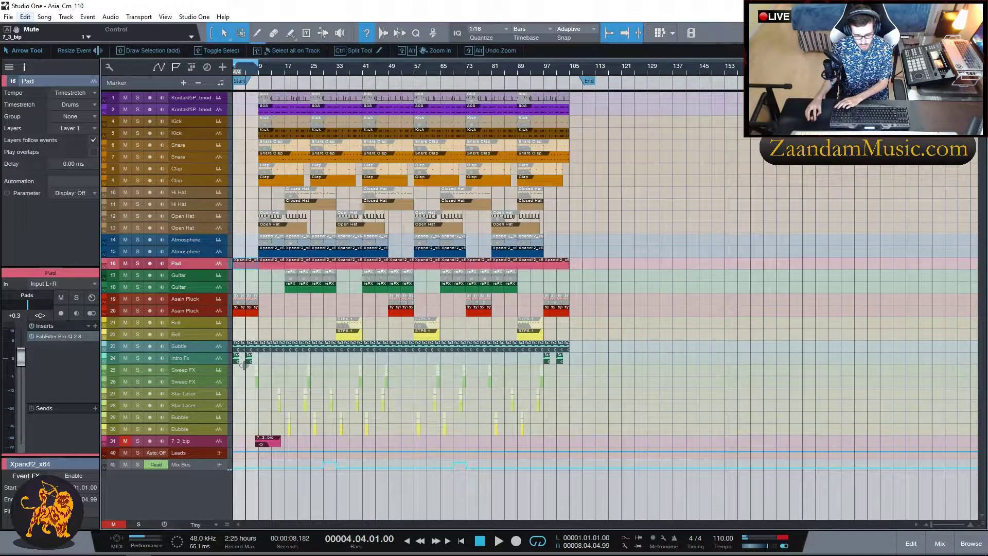
pyautogui.scroll(4, 276, 70)
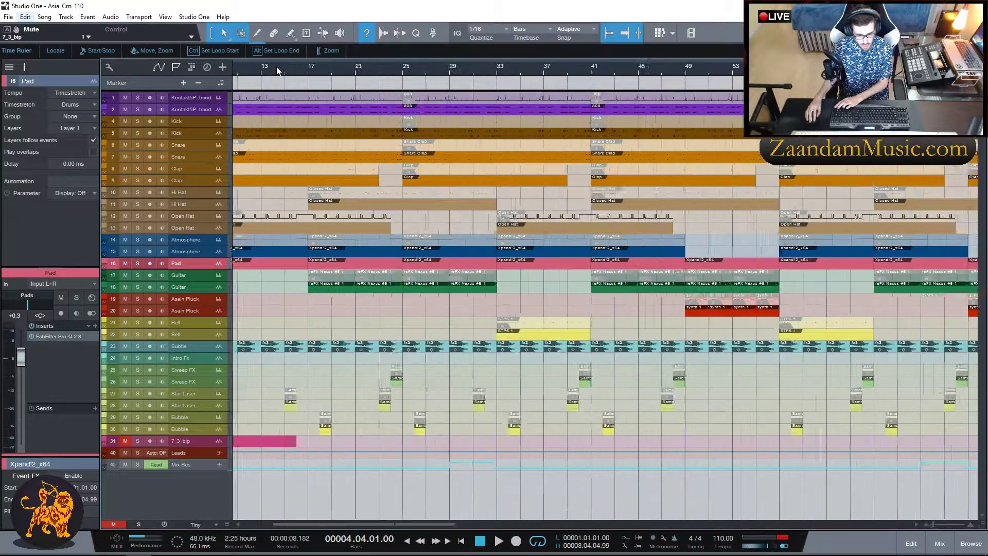
pyautogui.moveTo(354, 523); pyautogui.dragTo(276, 521)
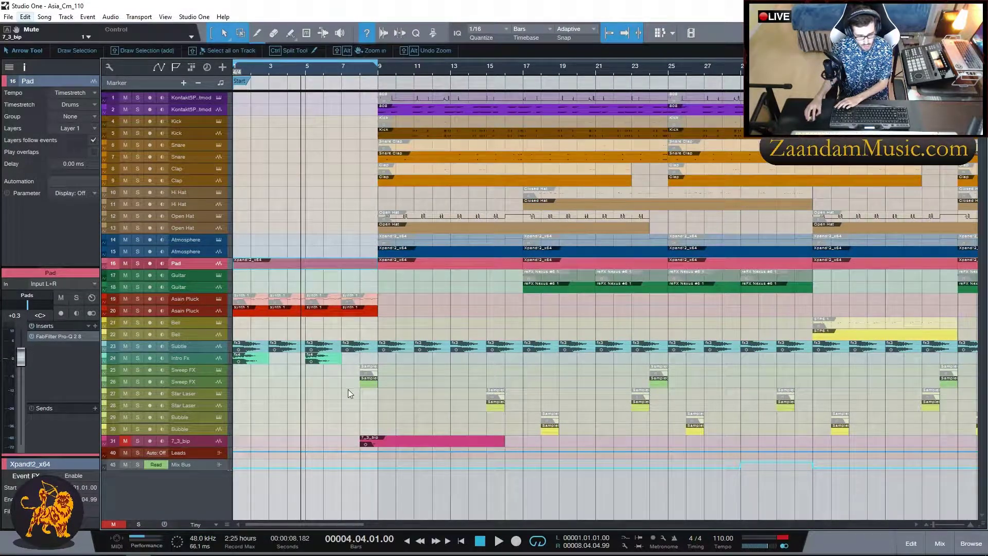
pyautogui.click(367, 383)
pyautogui.press('p')
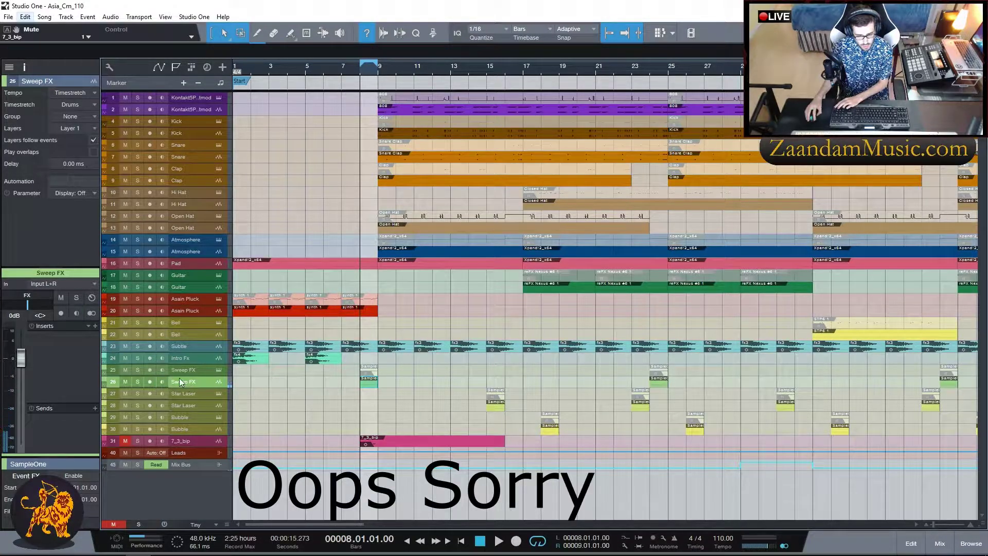
# Solo the Sweep FX audio track, play it, and extend the loop end to bar 10.
pyautogui.click(138, 381)
pyautogui.press('space')
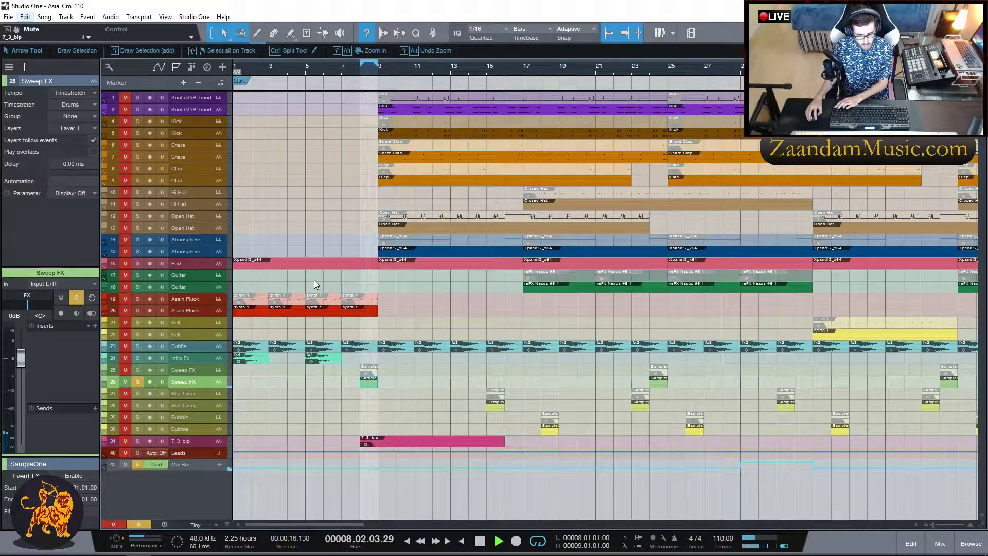
pyautogui.moveTo(377, 61); pyautogui.dragTo(396, 63)
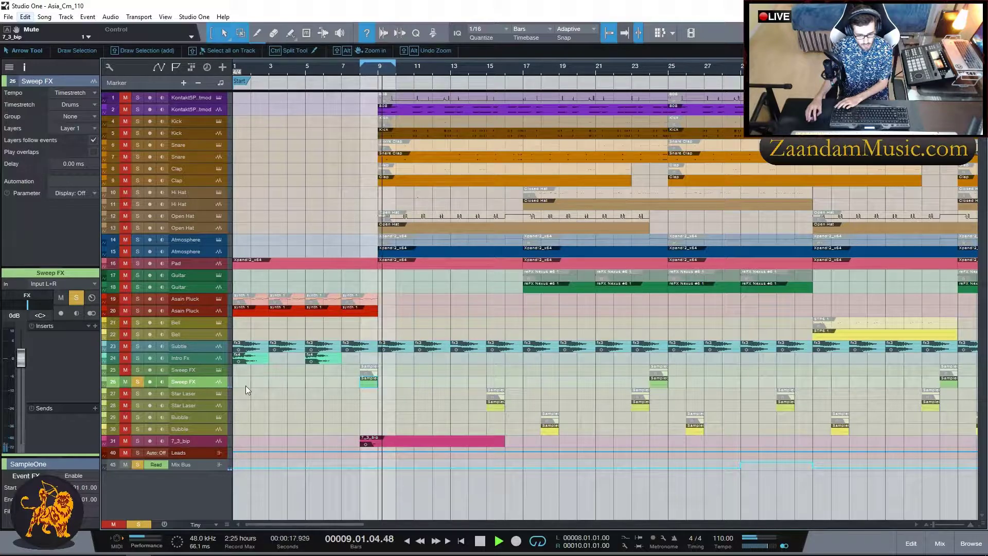
# Stop playback, loop the 7_3_bip event over bars 8 to 16, and play the track soloed from just before bar 8.
pyautogui.press('space')
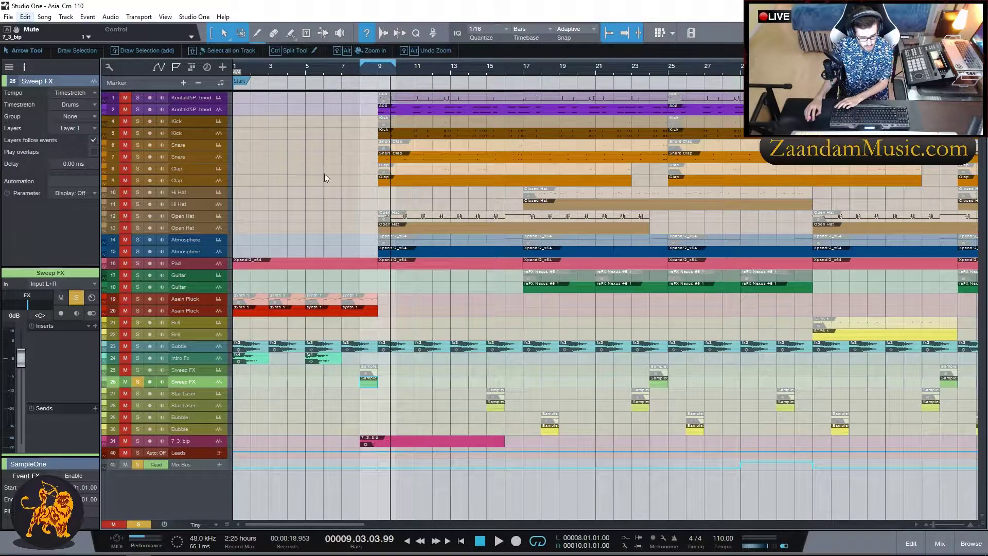
pyautogui.click(196, 440)
pyautogui.press('p')
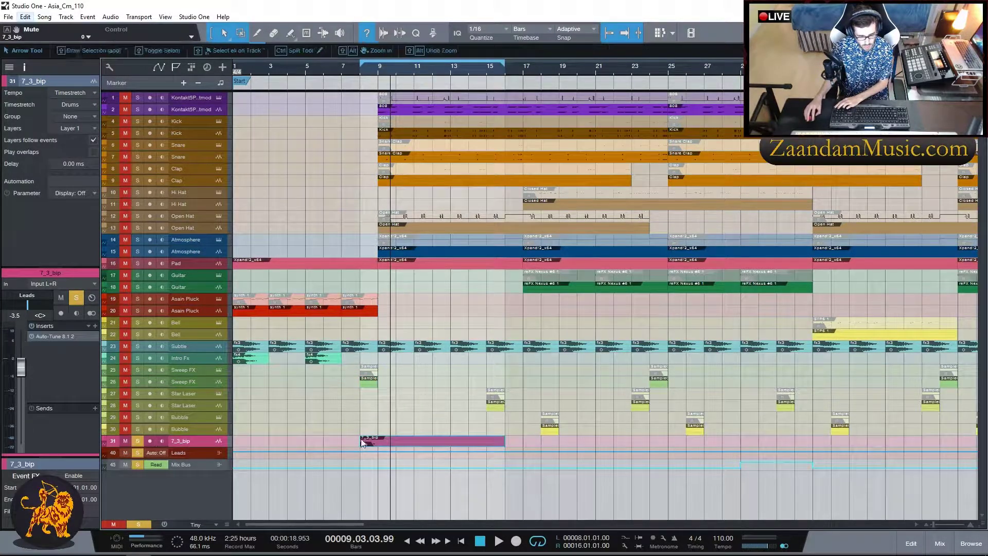
pyautogui.click(365, 67)
pyautogui.click(351, 66)
pyautogui.press('space')
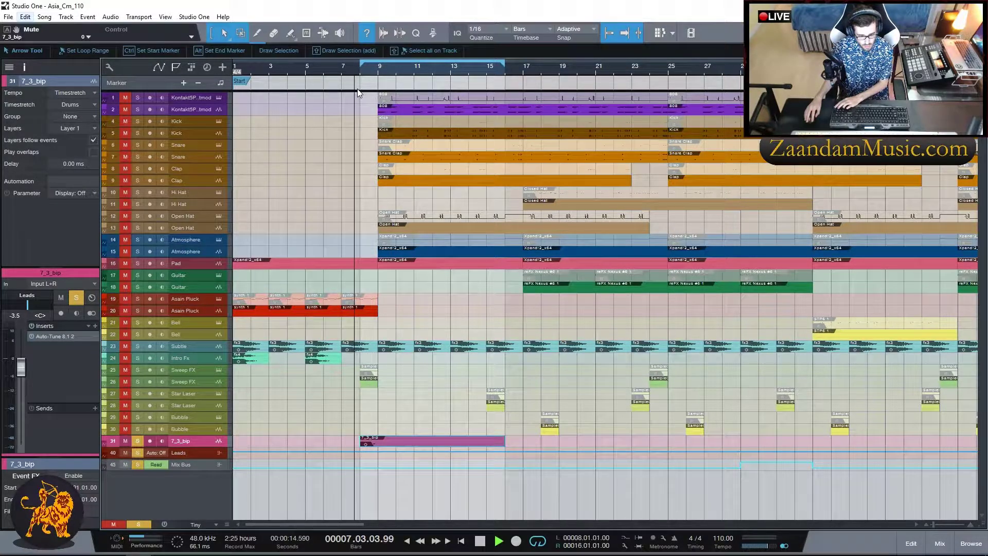
# Release the 7_3_bip solo, stop playback, and return to the start of the song.
pyautogui.click(139, 441)
pyautogui.press('space')
pyautogui.press('Home')
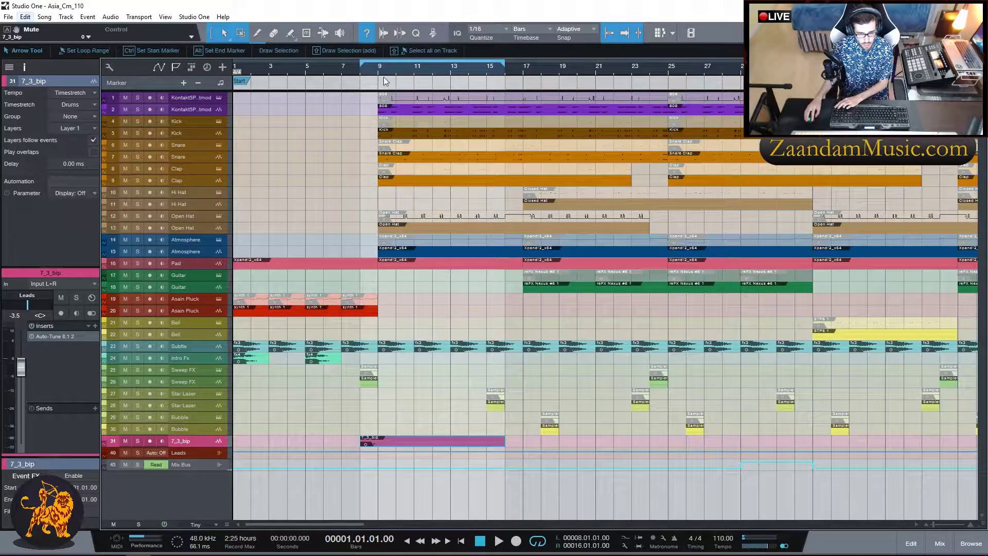
# Set the loop to the Atmosphere event over bars 9 to 17 and play the full mix from bar 1.
pyautogui.click(371, 69)
pyautogui.keyDown('ctrl'); pyautogui.click(371, 68); pyautogui.keyUp('ctrl')
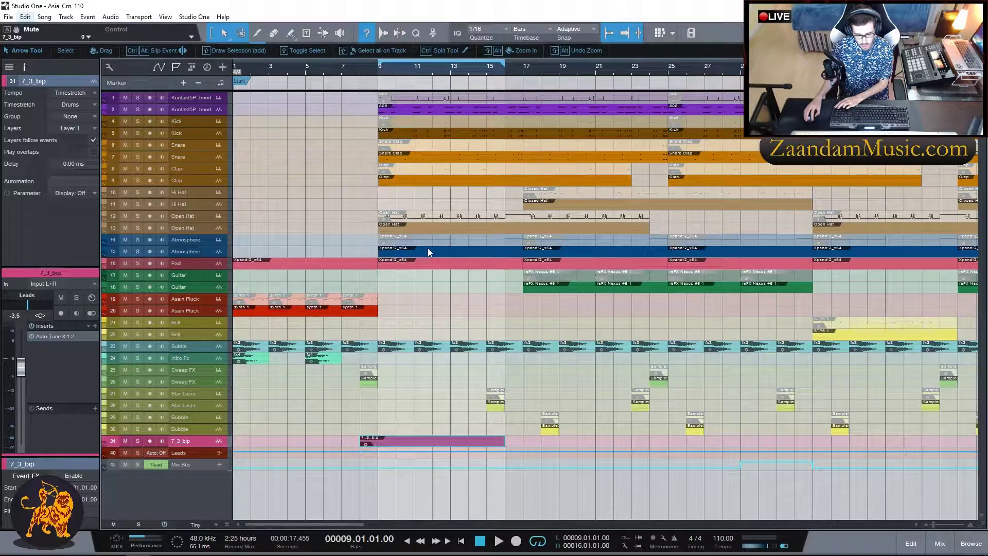
pyautogui.click(513, 251)
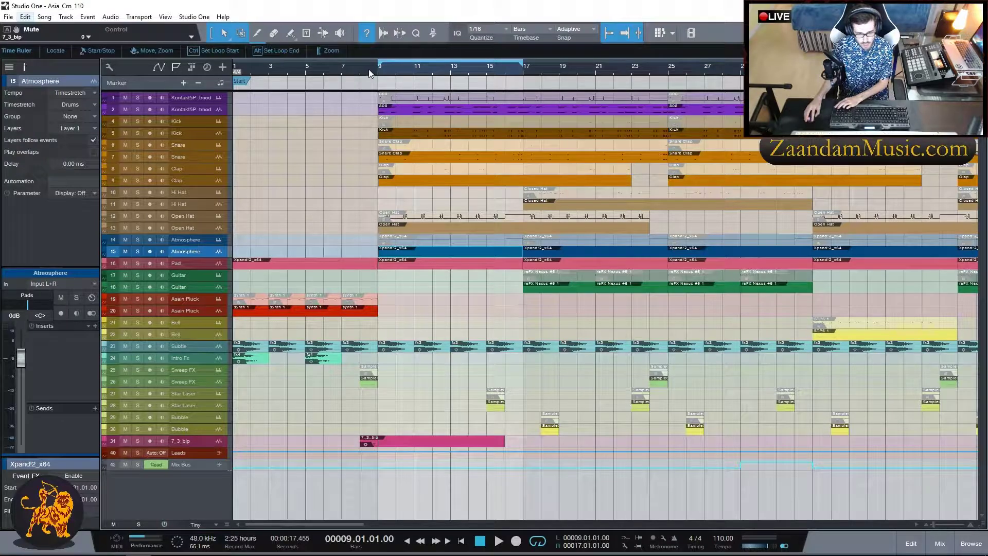
pyautogui.moveTo(378, 63)
pyautogui.mouseDown()
pyautogui.moveTo(259, 64)
pyautogui.moveTo(233, 74)
pyautogui.mouseUp()
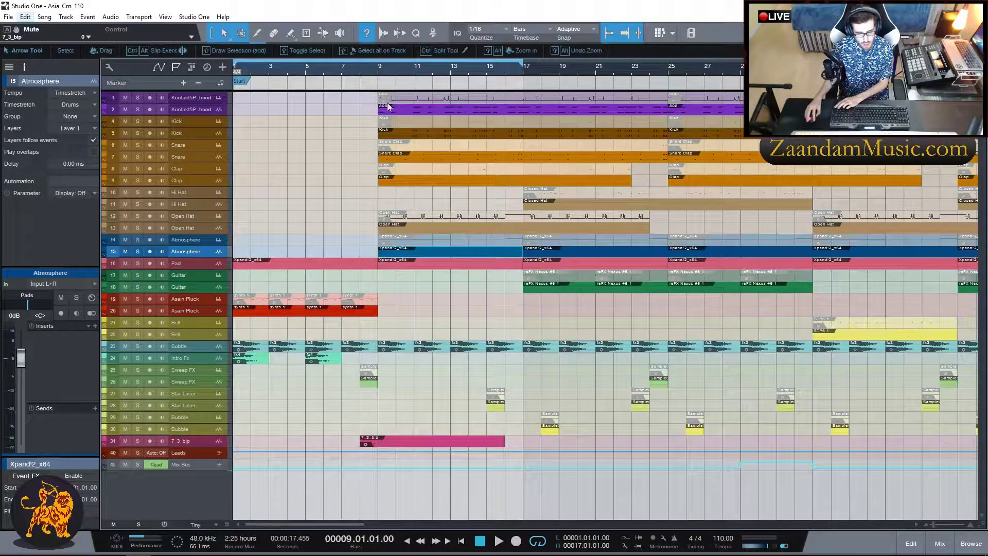
pyautogui.press('space')
pyautogui.press('space')
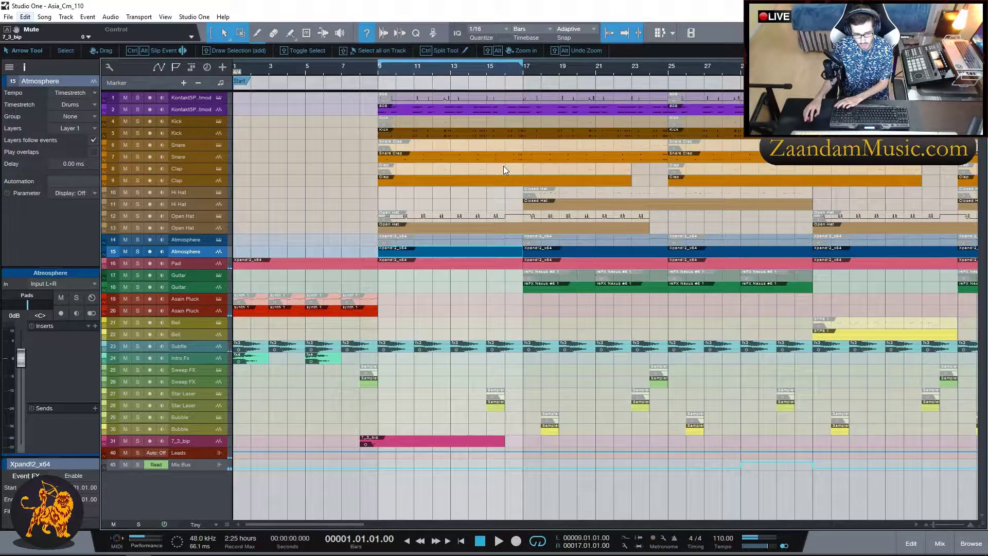
pyautogui.press('space')
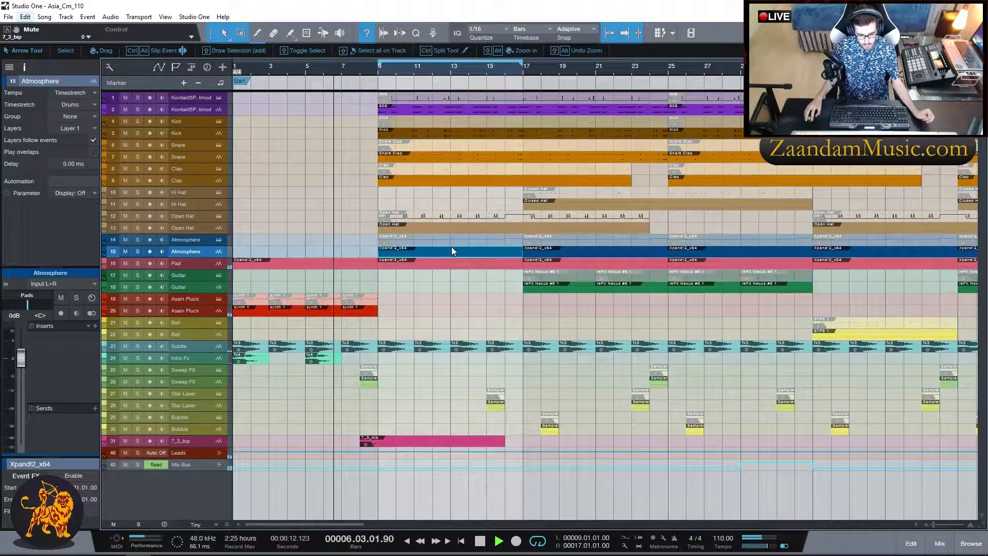
# Extend the loop end to bar 25, return playback to just before bar 17, and solo the Bubble audio track.
pyautogui.moveTo(351, 524); pyautogui.dragTo(368, 523)
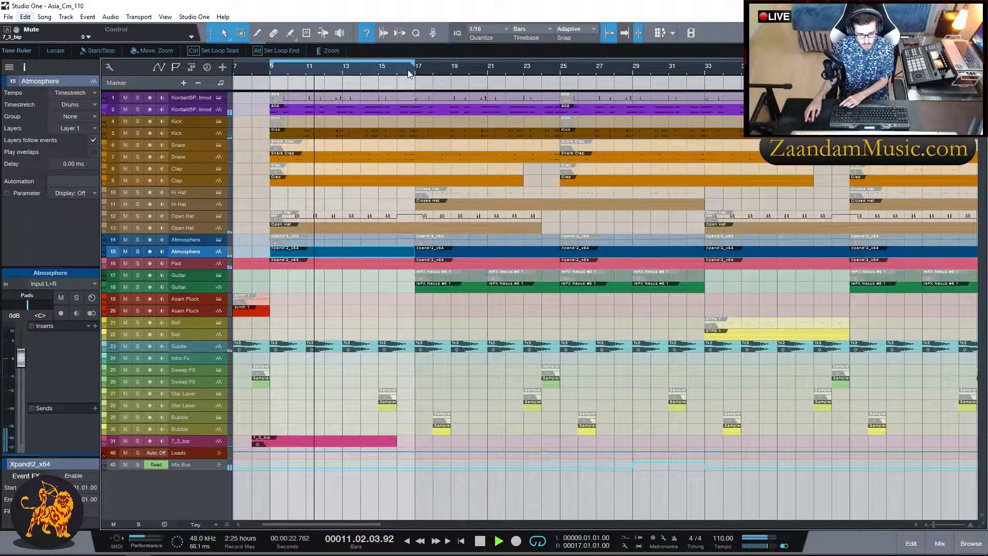
pyautogui.moveTo(418, 71); pyautogui.dragTo(561, 72)
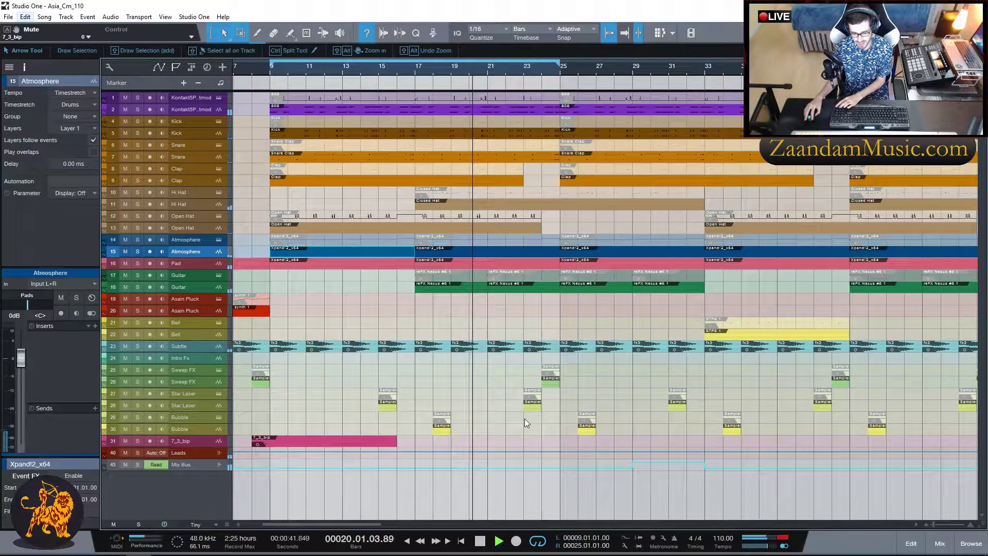
pyautogui.click(407, 72)
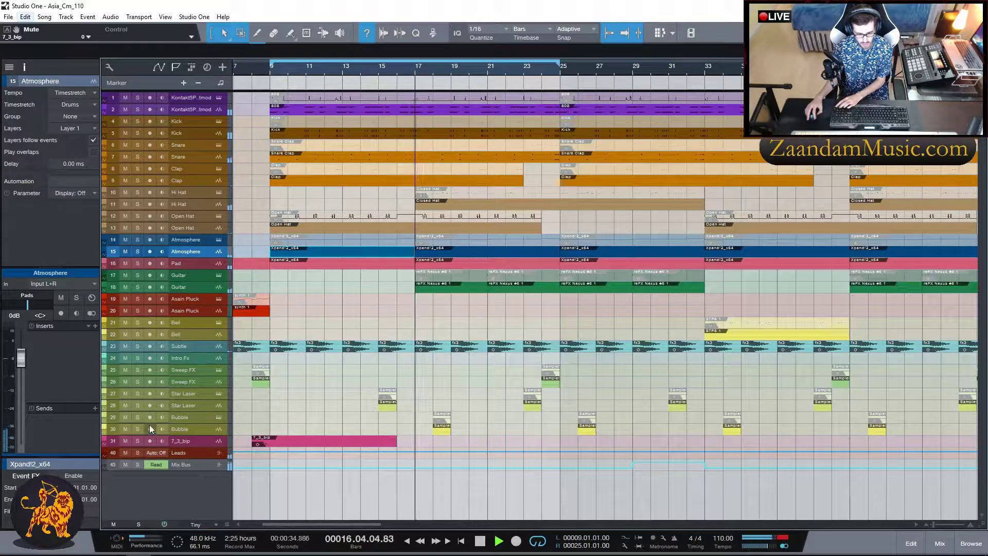
pyautogui.click(135, 428)
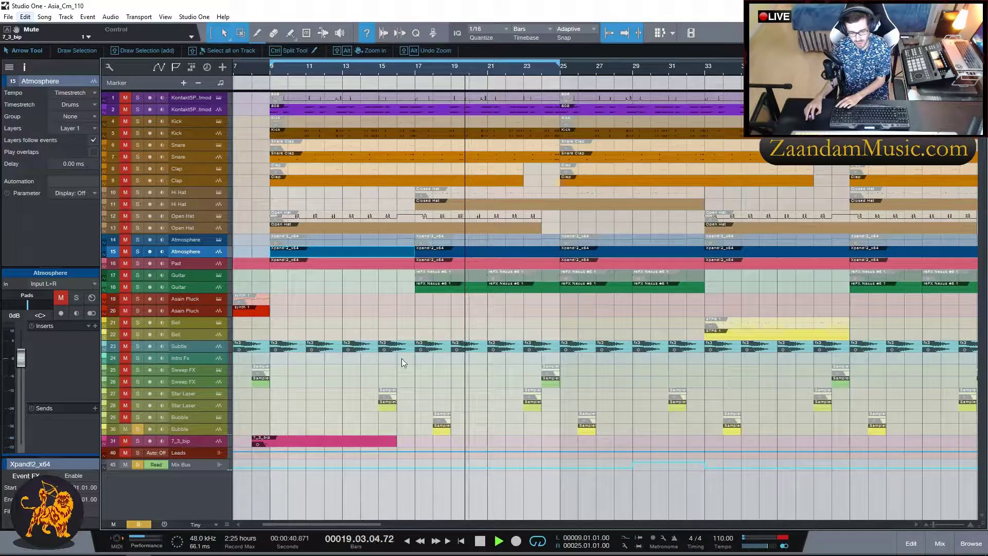
# Add the Star Laser audio track to the solo, loop bars 9 to 17, listen from bar 15, and stop playback.
pyautogui.click(138, 405)
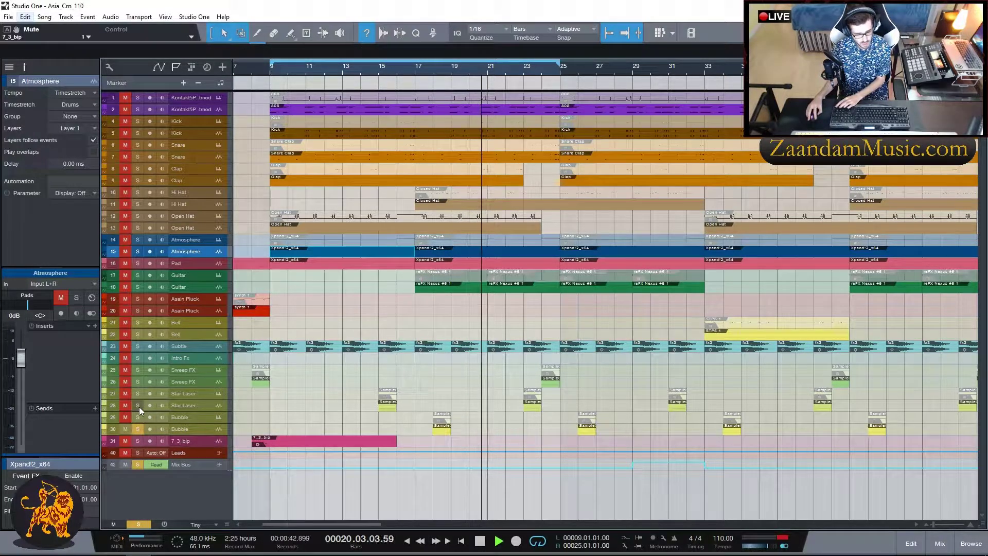
pyautogui.press('p')
pyautogui.click(369, 71)
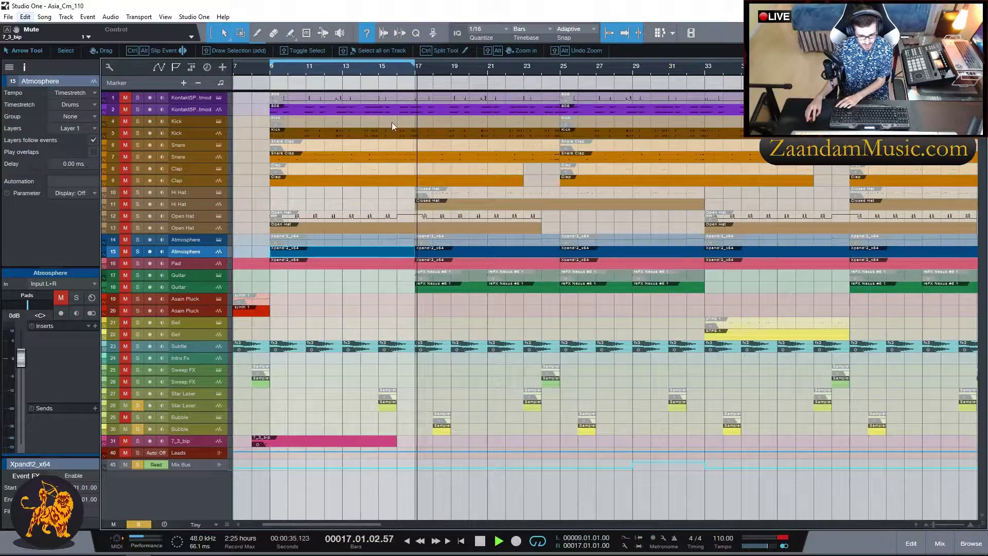
pyautogui.click(379, 71)
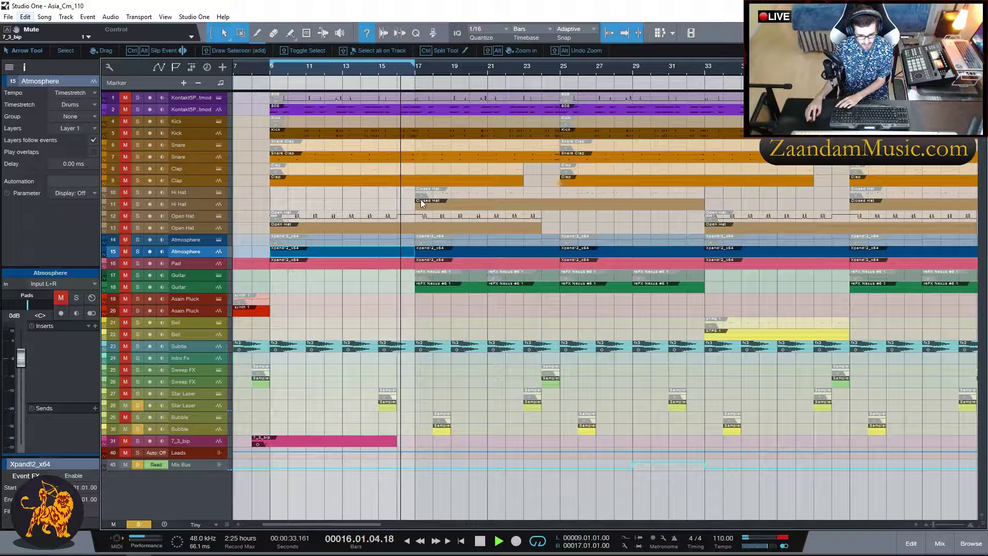
pyautogui.press('space')
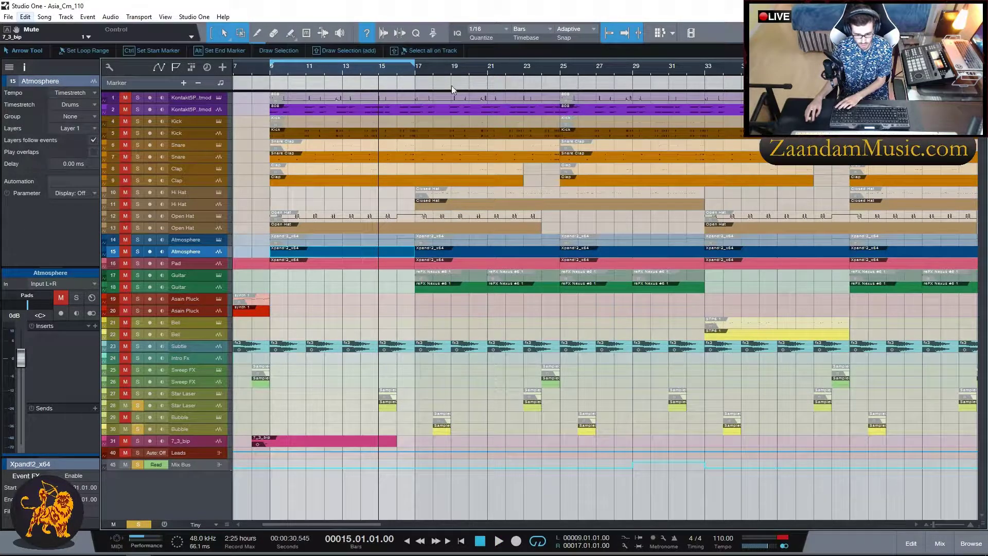
# Examine how the Star Laser and Bubble clips repeat through the arrangement to its end, locating the section starts at bars 25 and 33.
pyautogui.moveTo(281, 523); pyautogui.dragTo(320, 513)
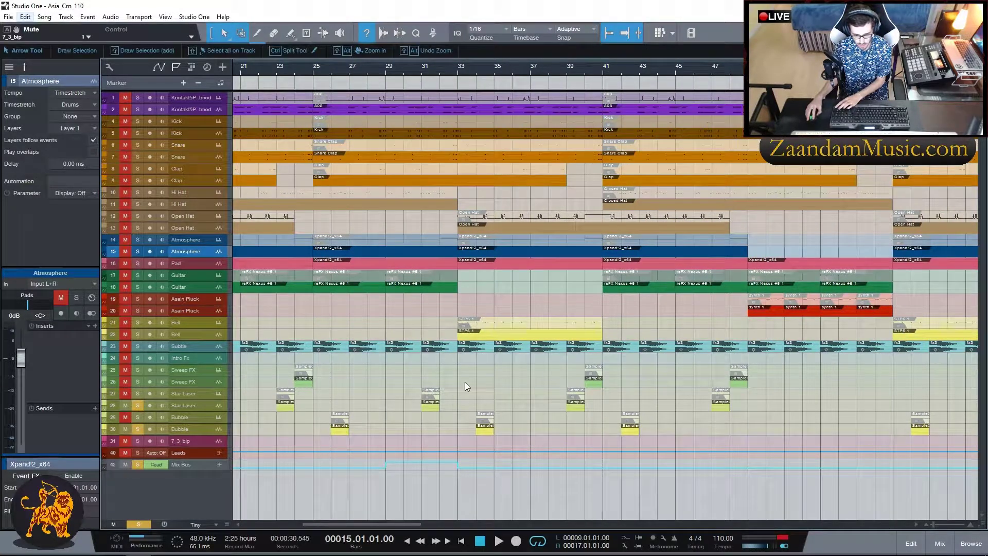
pyautogui.moveTo(405, 524); pyautogui.dragTo(566, 503)
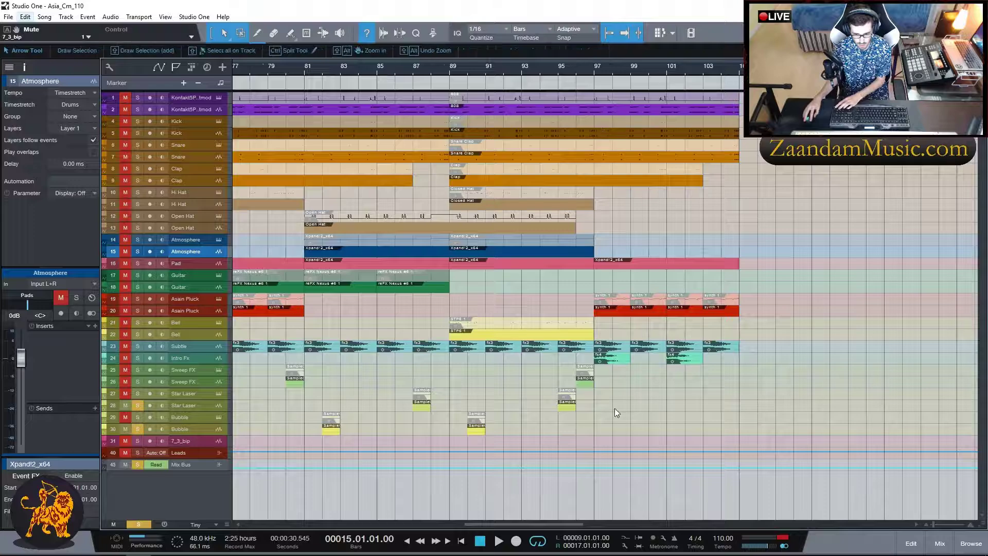
pyautogui.moveTo(545, 525); pyautogui.dragTo(304, 535)
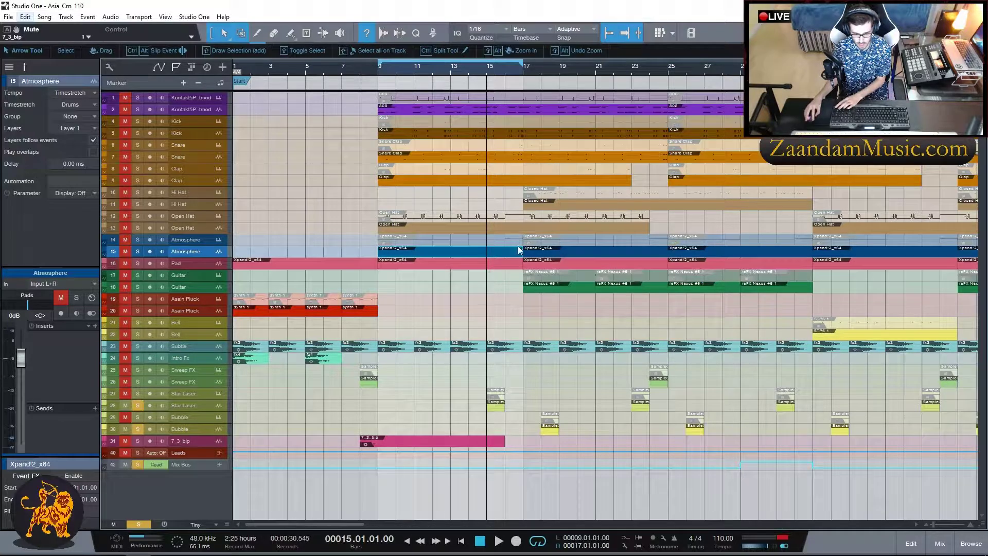
pyautogui.click(669, 69)
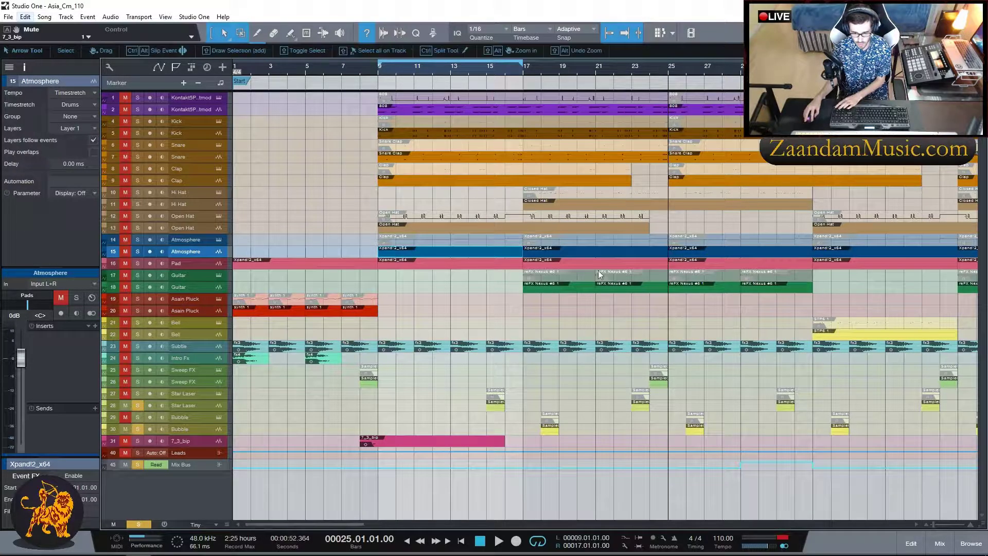
pyautogui.click(813, 69)
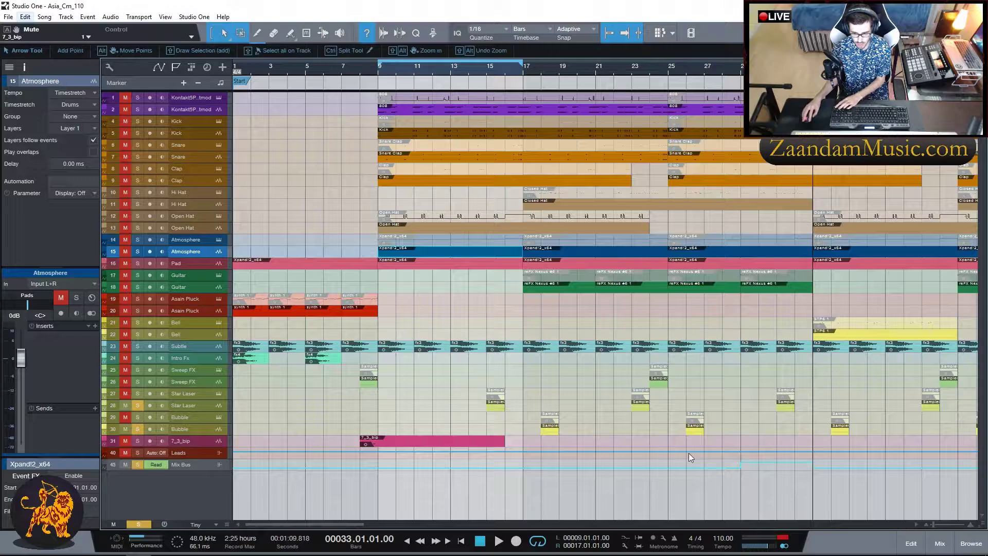
pyautogui.moveTo(361, 523); pyautogui.dragTo(393, 522)
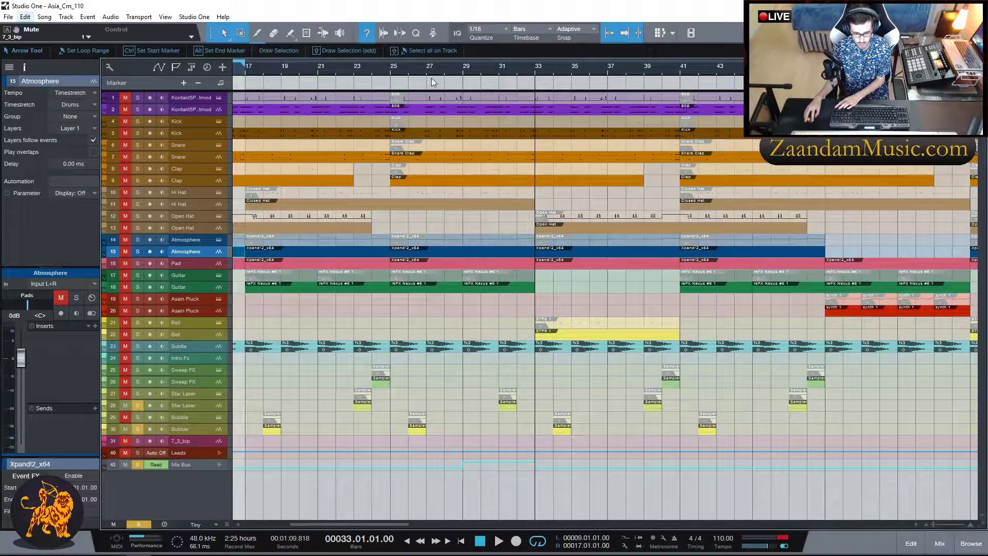
# Place the playback cursor at bar 25, release the Star Laser and Bubble solos, and play the full mix.
pyautogui.click(392, 72)
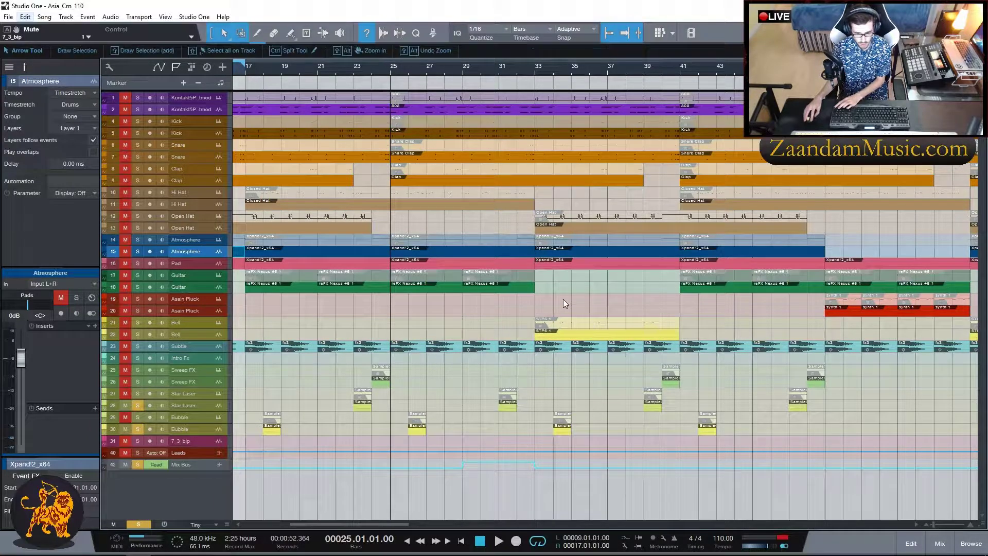
pyautogui.moveTo(403, 523); pyautogui.dragTo(363, 520)
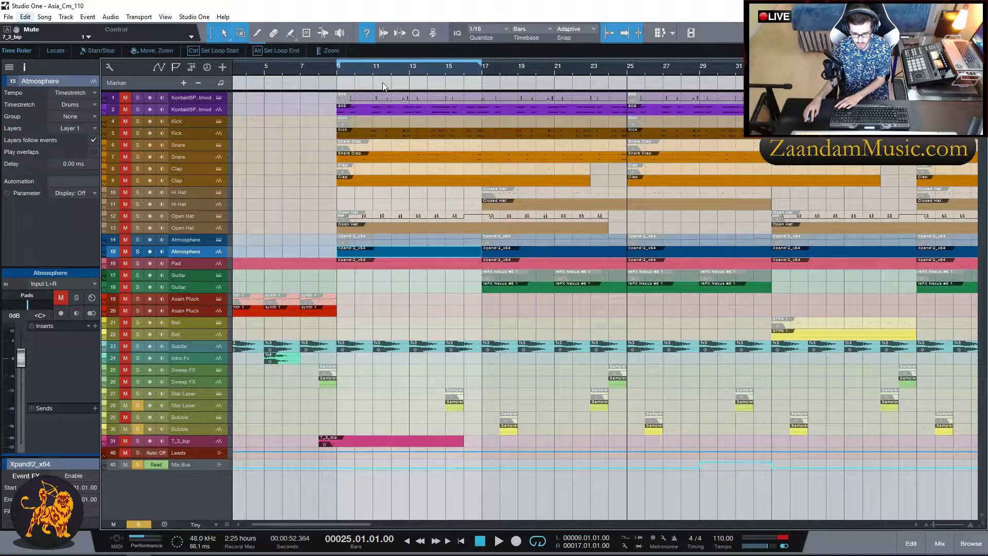
pyautogui.moveTo(330, 519); pyautogui.dragTo(369, 520)
pyautogui.press('space')
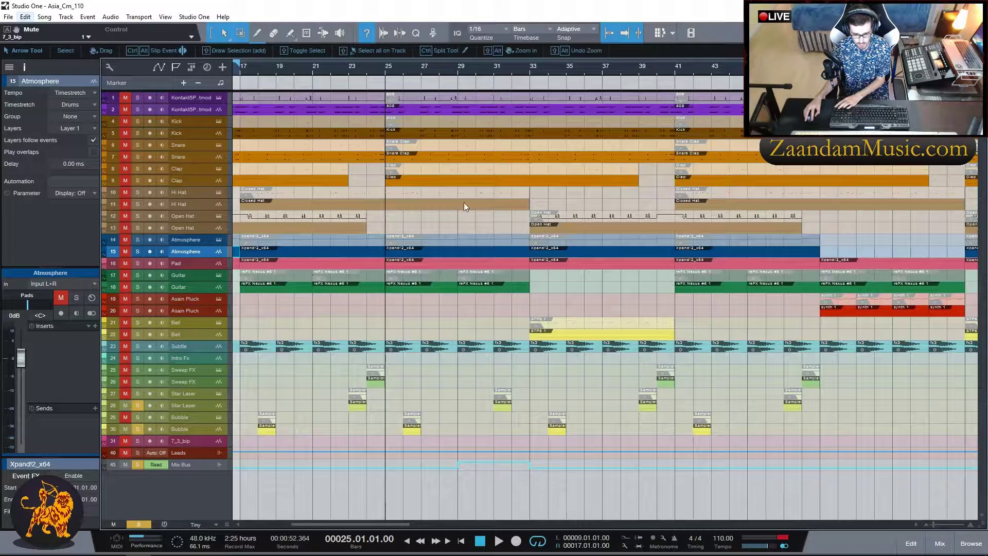
pyautogui.press('space')
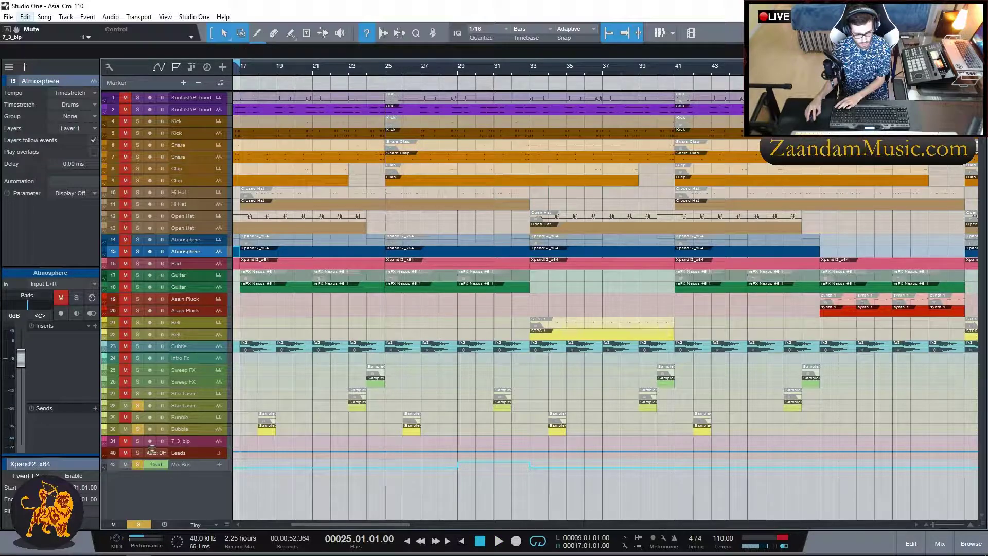
pyautogui.click(137, 405)
pyautogui.press('space')
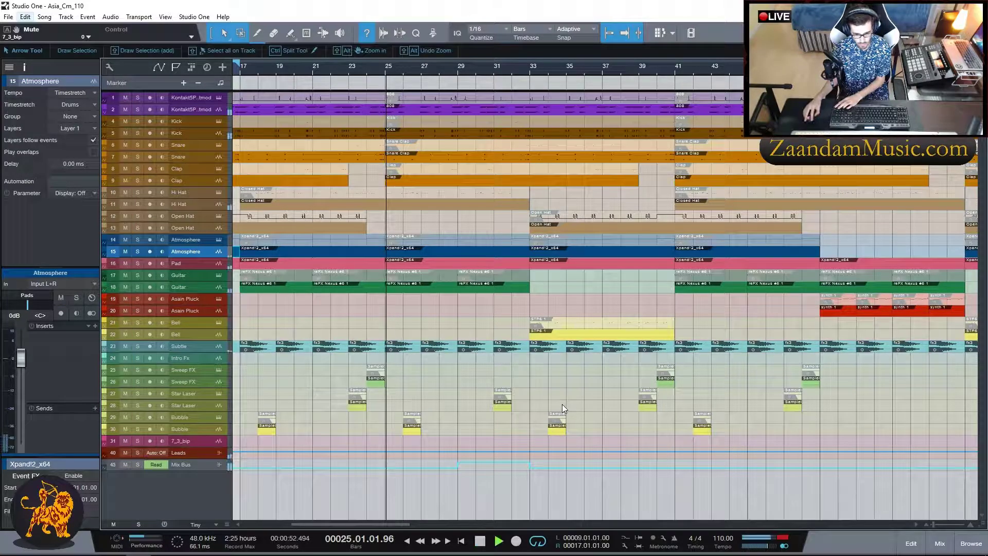
# Listen into the section at bar 33, solo the Bell audio track briefly, and release the solo.
pyautogui.moveTo(383, 524); pyautogui.dragTo(396, 524)
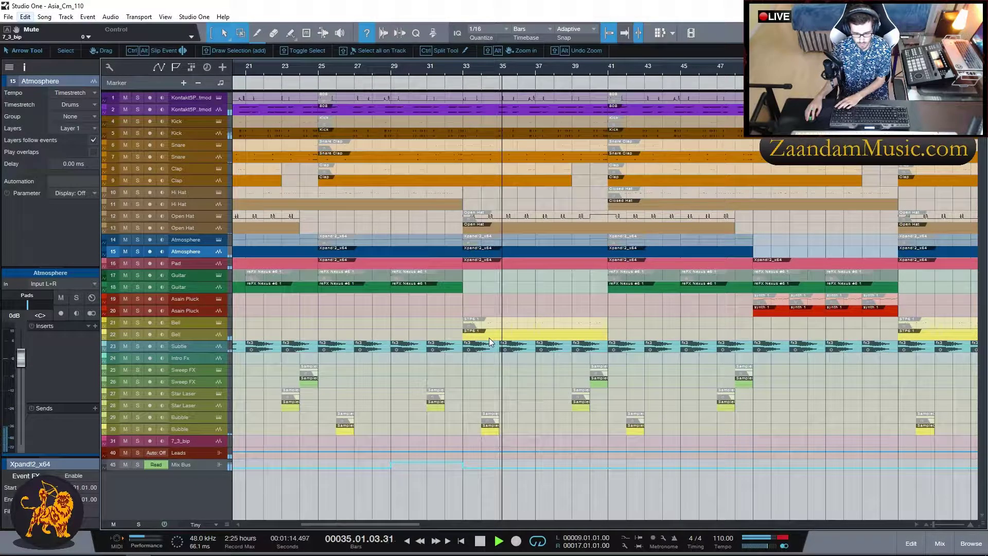
pyautogui.click(138, 334)
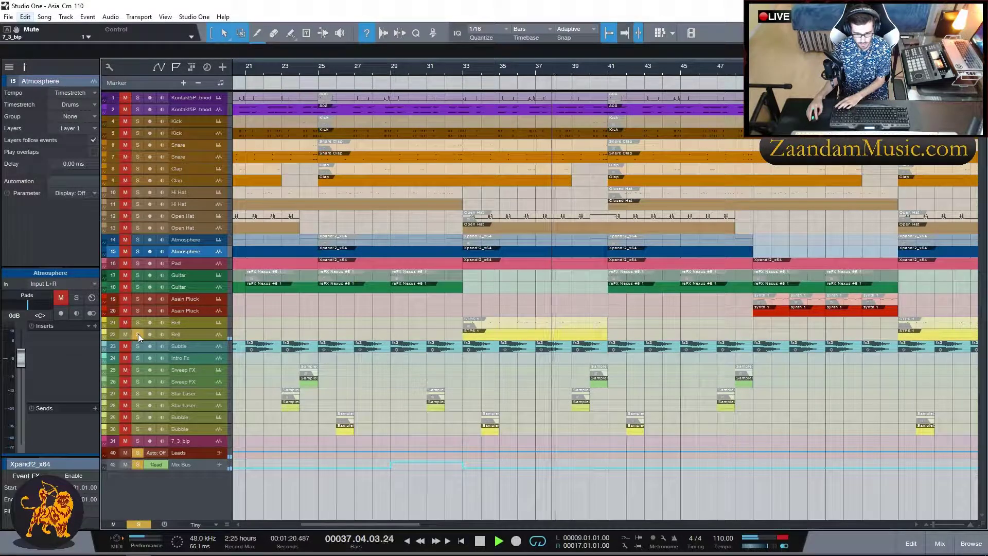
pyautogui.click(138, 333)
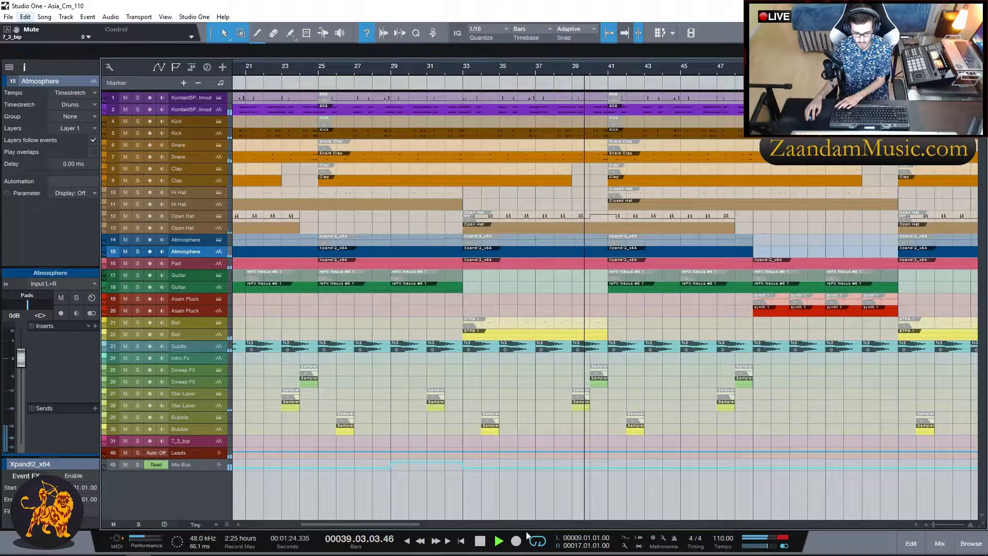
# Follow the full-mix playback through the arrangement from bar 39 to bar 57, checking which tracks enter and drop out.
pyautogui.moveTo(406, 526); pyautogui.dragTo(443, 518)
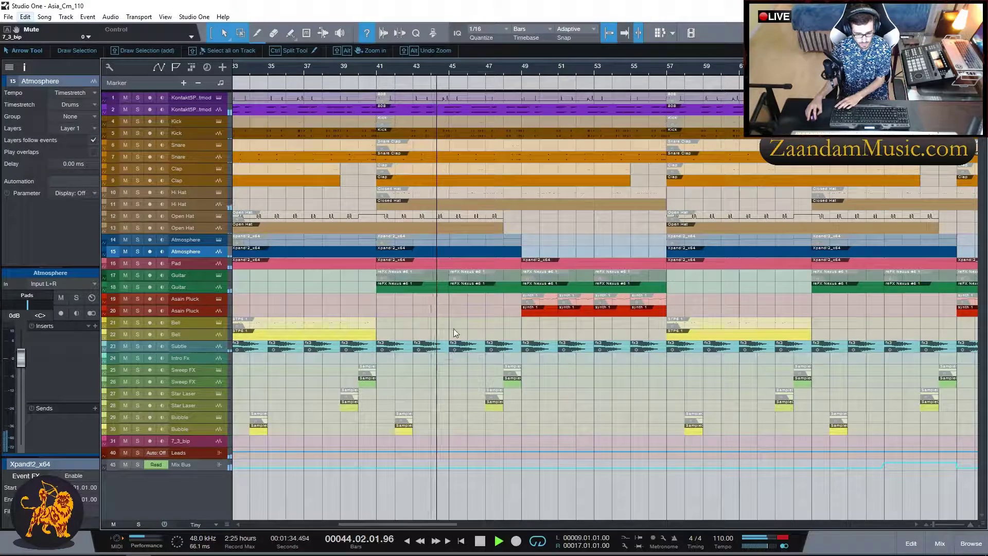
pyautogui.moveTo(398, 523); pyautogui.dragTo(386, 524)
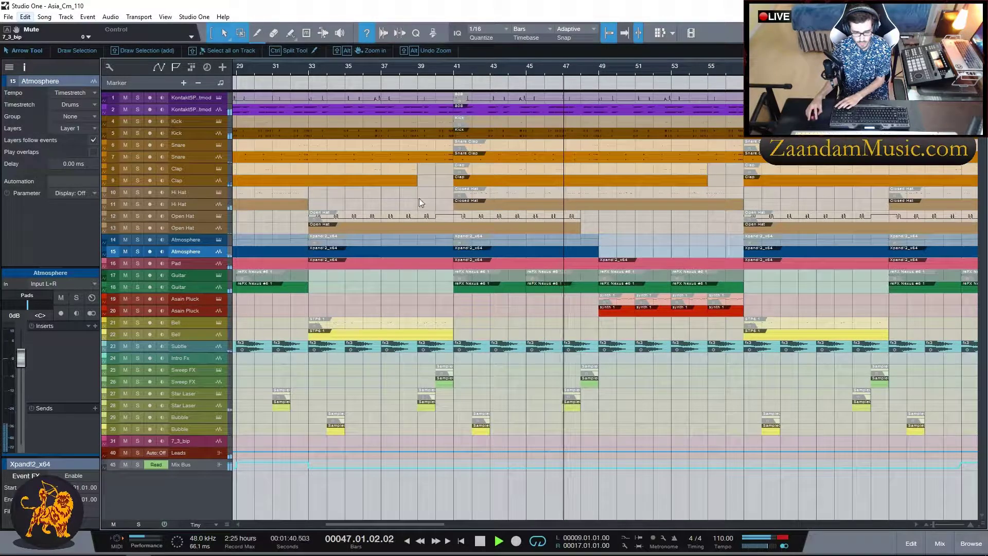
pyautogui.moveTo(406, 524); pyautogui.dragTo(434, 523)
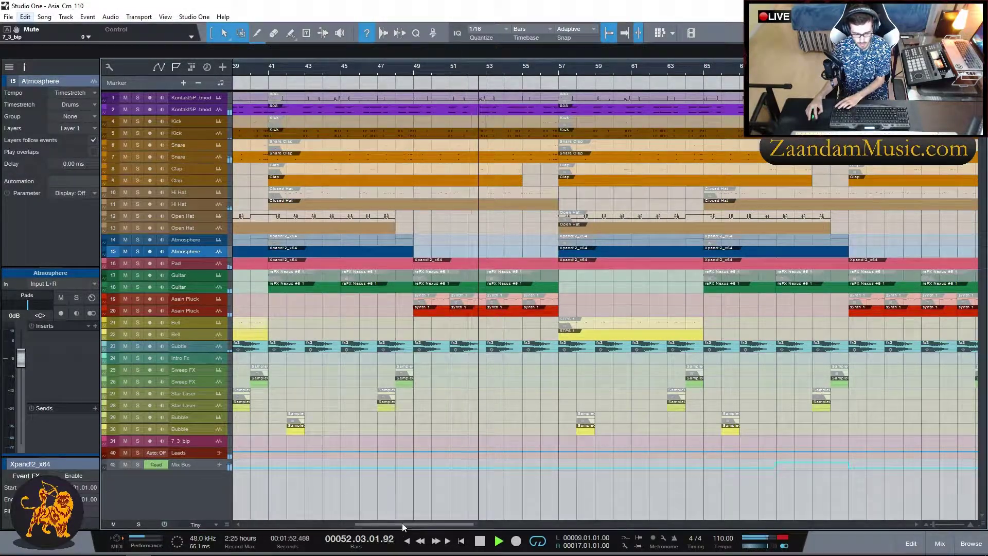
pyautogui.moveTo(400, 526); pyautogui.dragTo(428, 521)
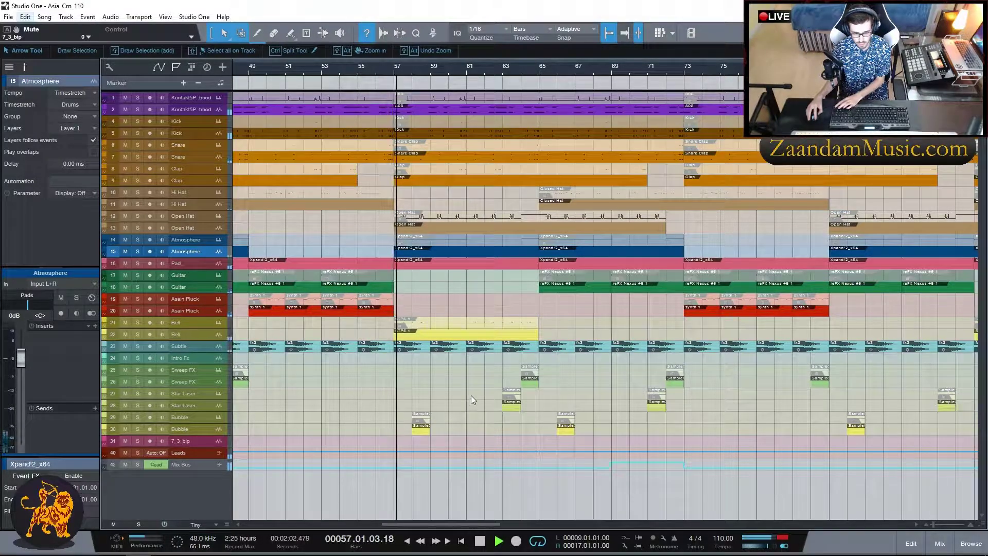
# Jump playback to bar 65 and on to bar 73, listening to the full mix at the start of each section.
pyautogui.moveTo(440, 522); pyautogui.dragTo(451, 523)
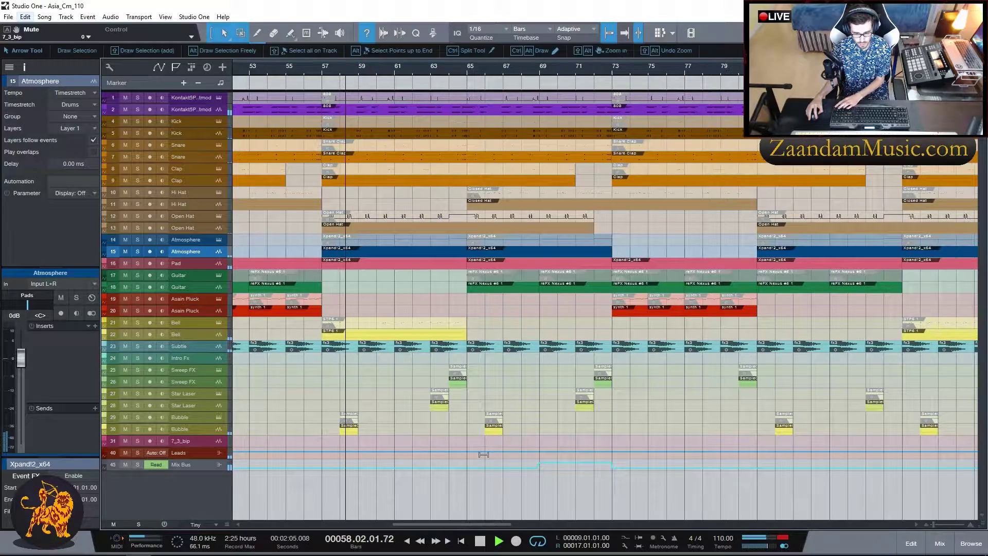
pyautogui.click(467, 77)
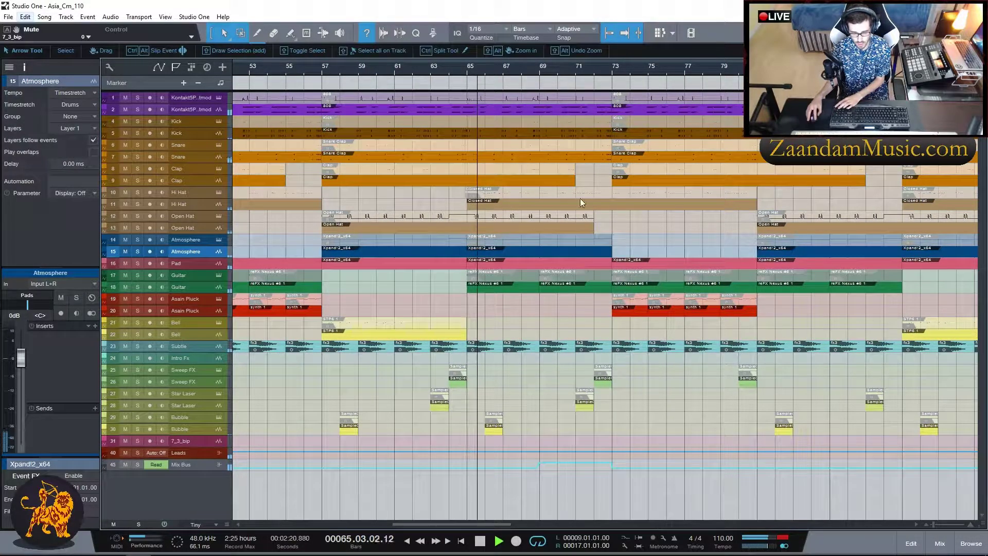
pyautogui.moveTo(482, 525); pyautogui.dragTo(501, 527)
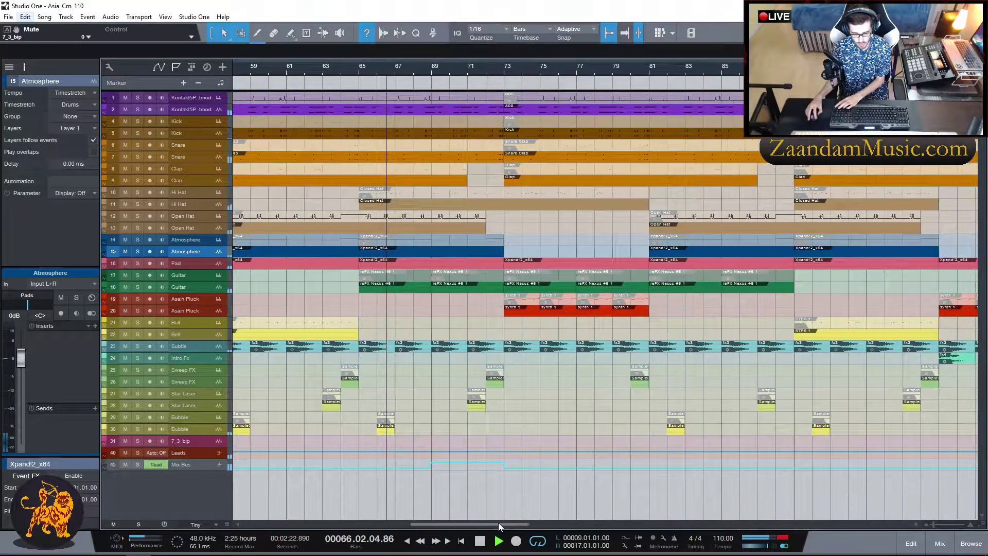
pyautogui.click(500, 71)
pyautogui.moveTo(507, 527); pyautogui.dragTo(528, 523)
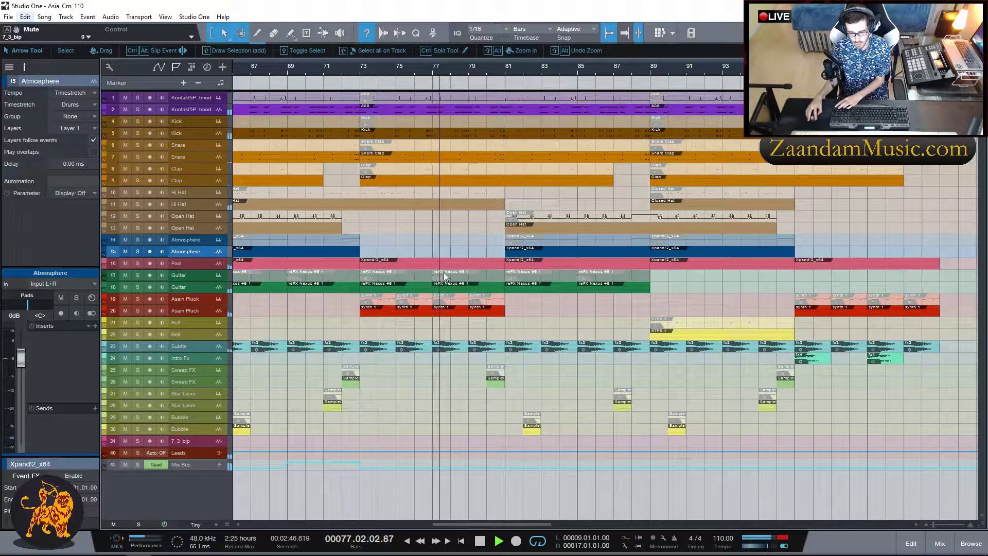
# Compare the arrangement's earlier and later sections while the full mix plays to its end, and stop playback past bar 105.
pyautogui.moveTo(440, 524); pyautogui.dragTo(304, 525)
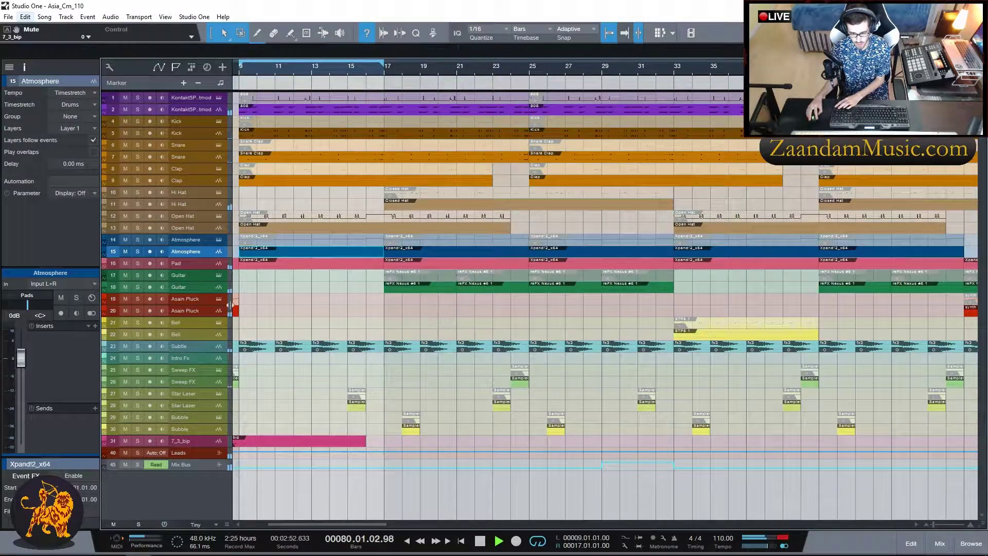
pyautogui.moveTo(347, 524); pyautogui.dragTo(447, 525)
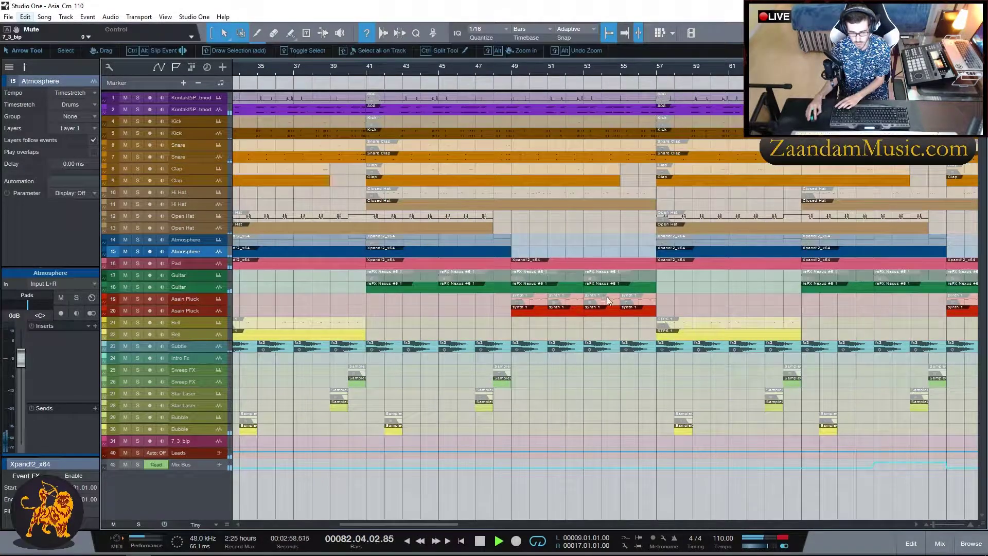
pyautogui.moveTo(424, 523); pyautogui.dragTo(499, 525)
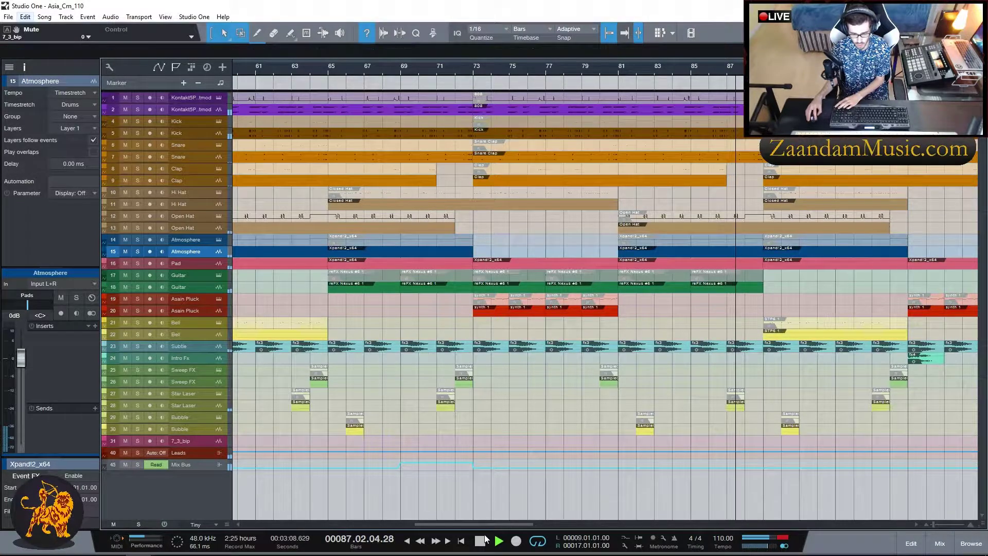
pyautogui.moveTo(496, 524); pyautogui.dragTo(454, 524)
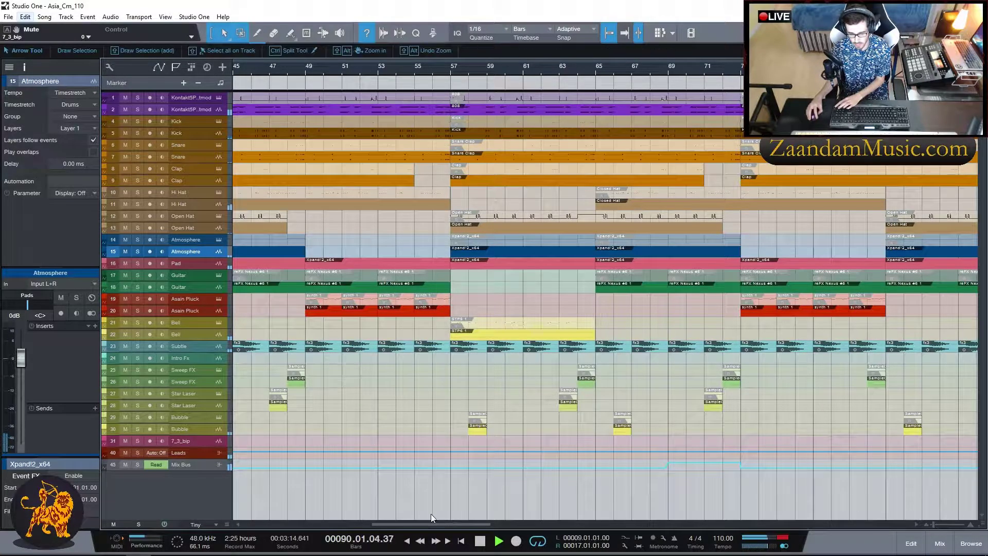
pyautogui.moveTo(419, 524); pyautogui.dragTo(451, 526)
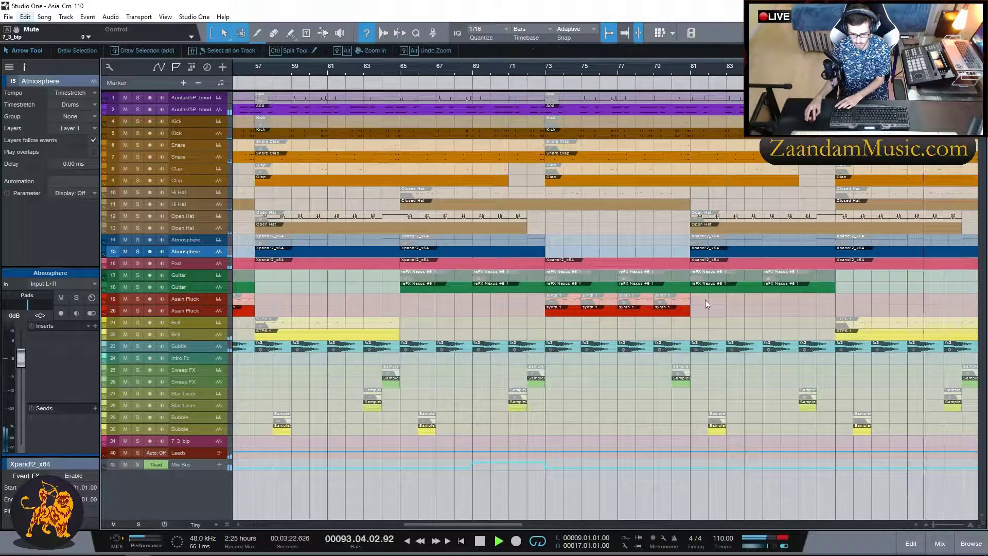
pyautogui.moveTo(501, 523); pyautogui.dragTo(554, 522)
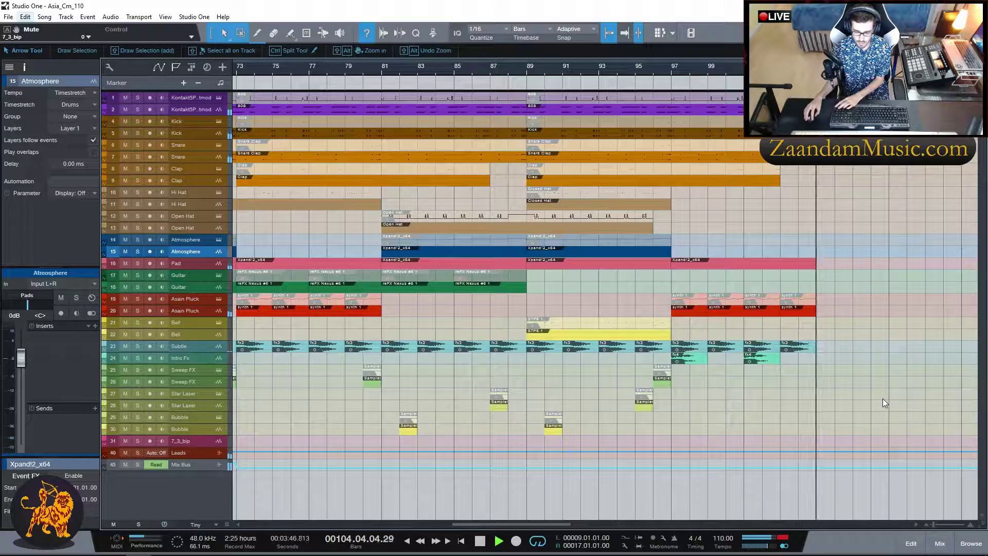
pyautogui.press('space')
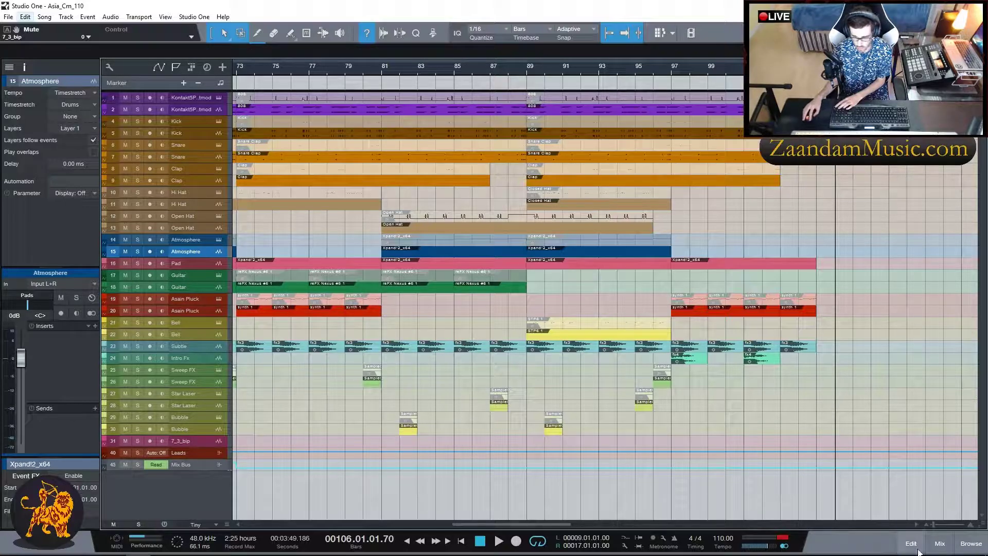
# Show the mixer and inspect the Compressor insert on the Kontakt bass channel, including its external sidechain setting.
pyautogui.click(949, 547)
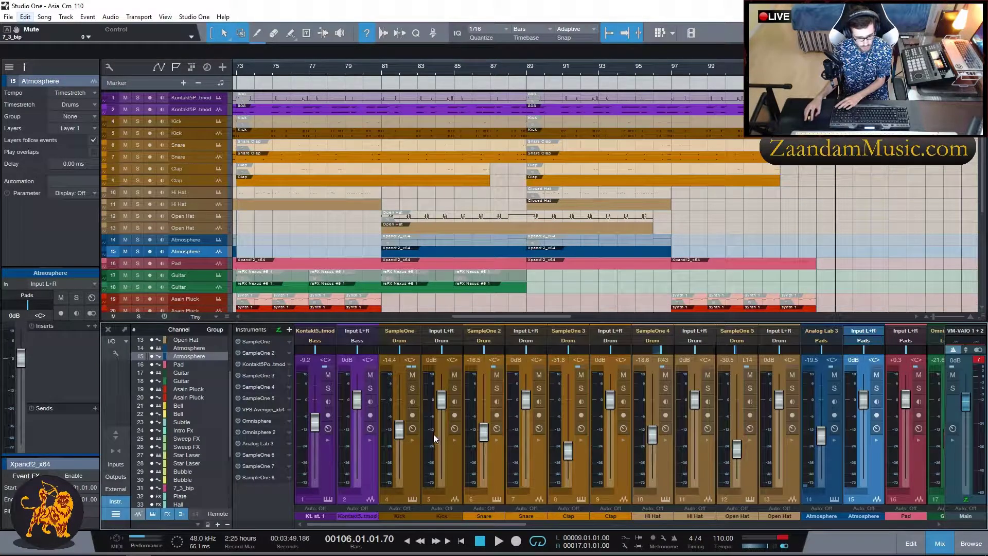
pyautogui.moveTo(445, 525); pyautogui.dragTo(318, 536)
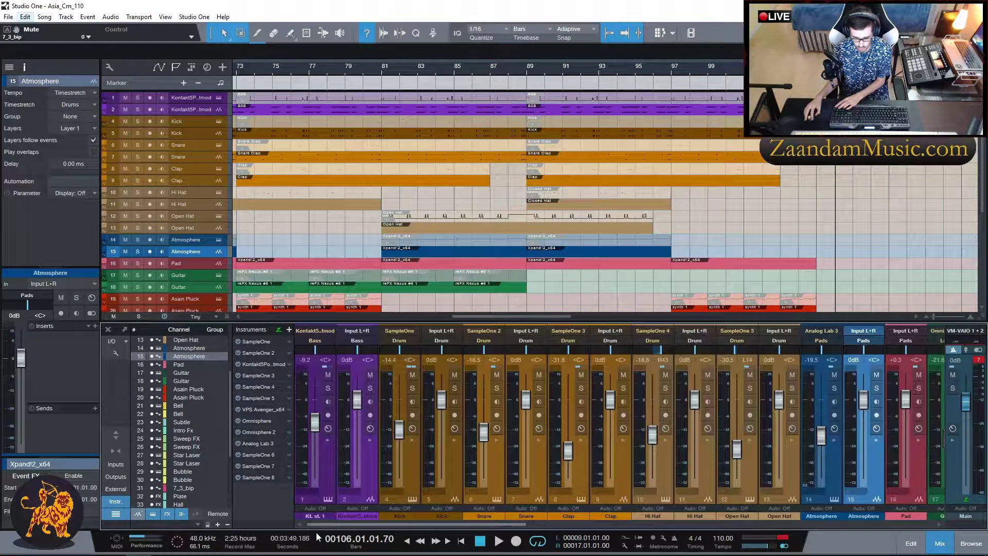
pyautogui.click(325, 462)
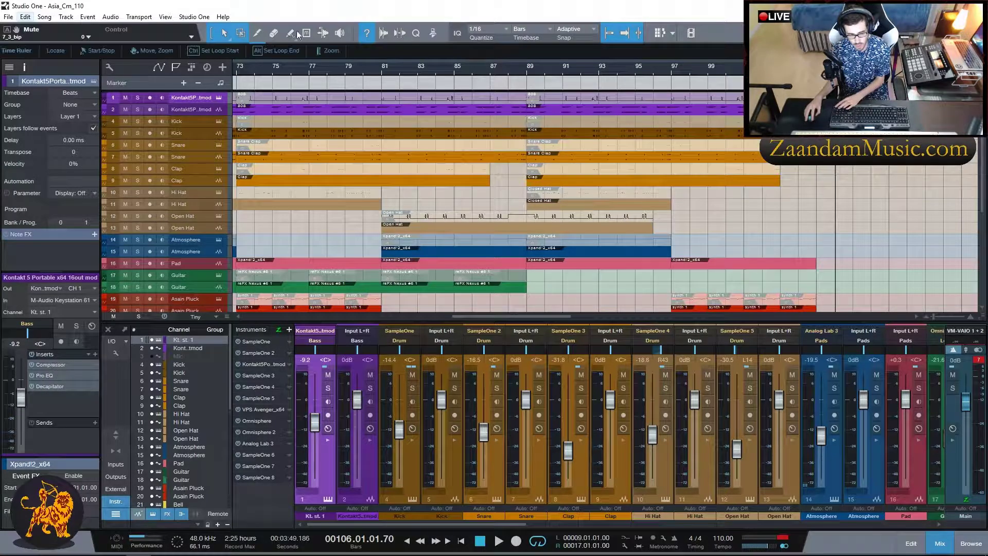
pyautogui.moveTo(0, 232); pyautogui.dragTo(354, 189)
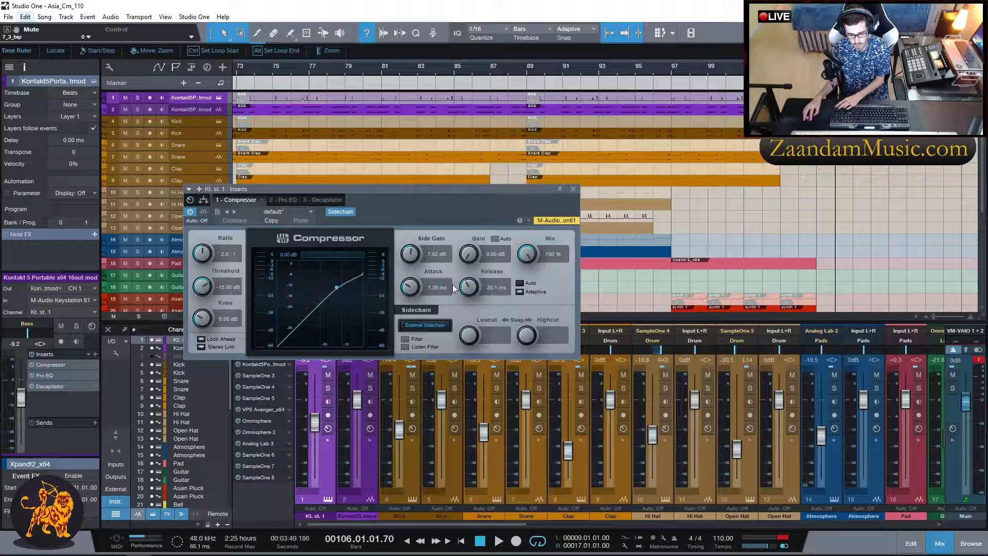
pyautogui.click(571, 190)
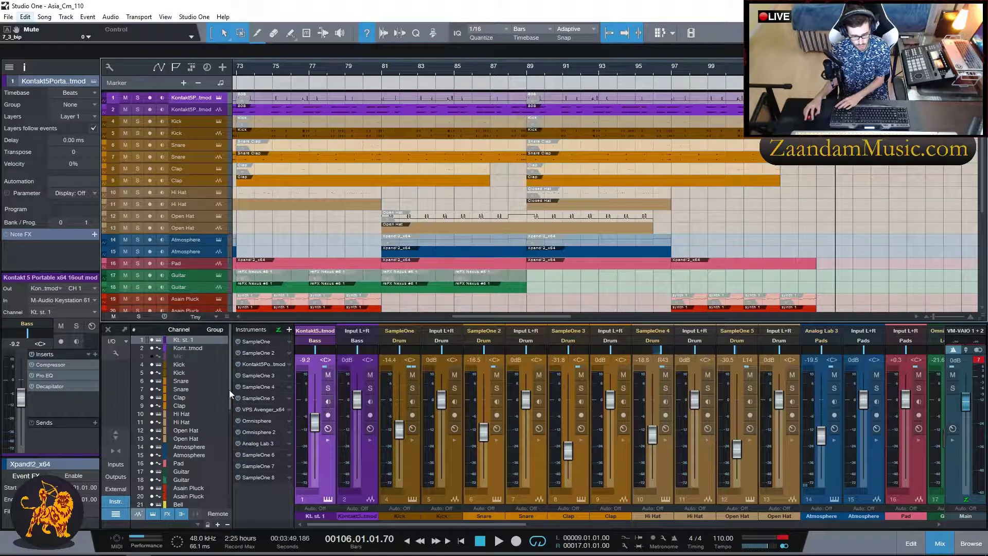
# Inspect the Pro EQ curve and the Decapitator saturation insert on the Kontakt bass channel.
pyautogui.click(62, 375)
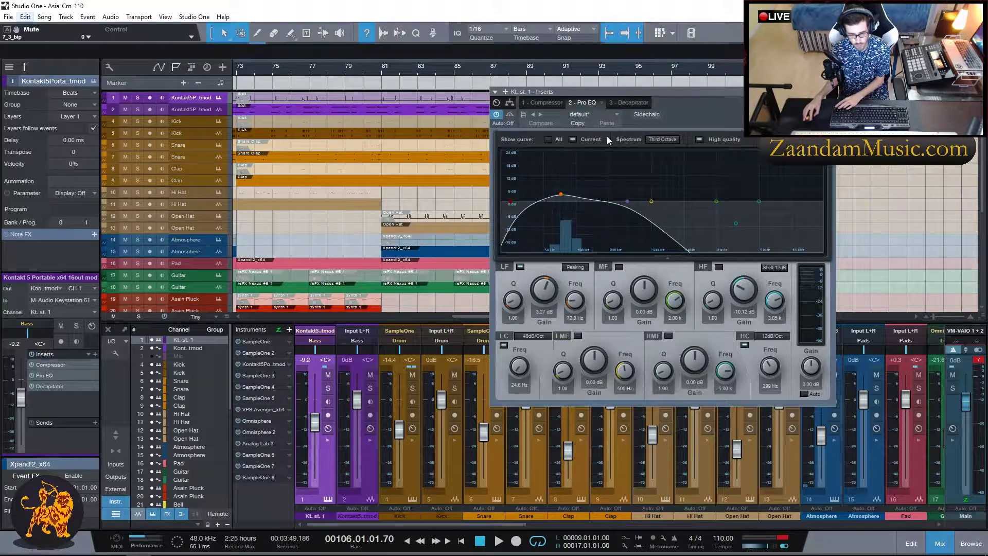
pyautogui.moveTo(638, 95); pyautogui.dragTo(393, 138)
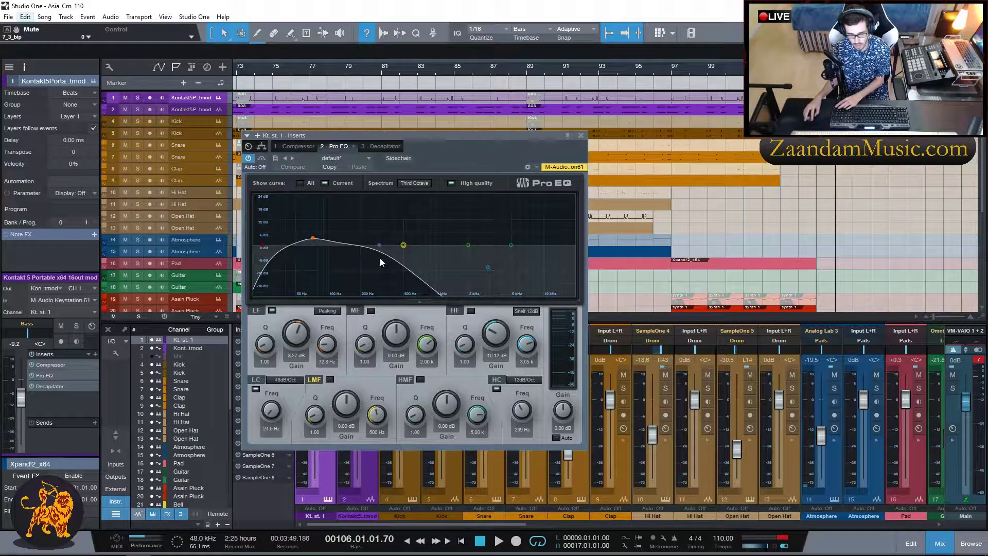
pyautogui.click(580, 136)
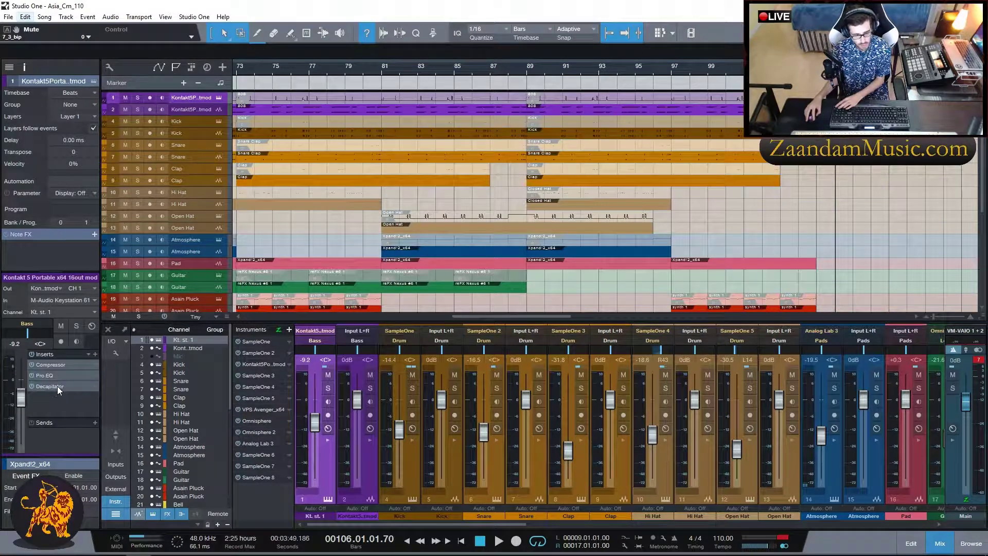
pyautogui.moveTo(350, 174)
pyautogui.mouseDown()
pyautogui.moveTo(425, 162)
pyautogui.moveTo(338, 170)
pyautogui.mouseUp()
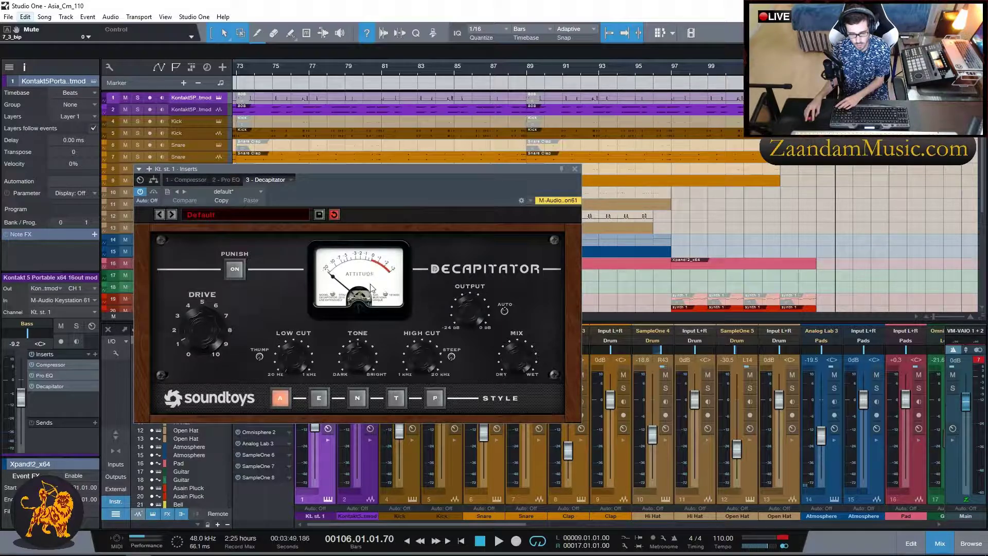
pyautogui.moveTo(290, 169); pyautogui.dragTo(307, 142)
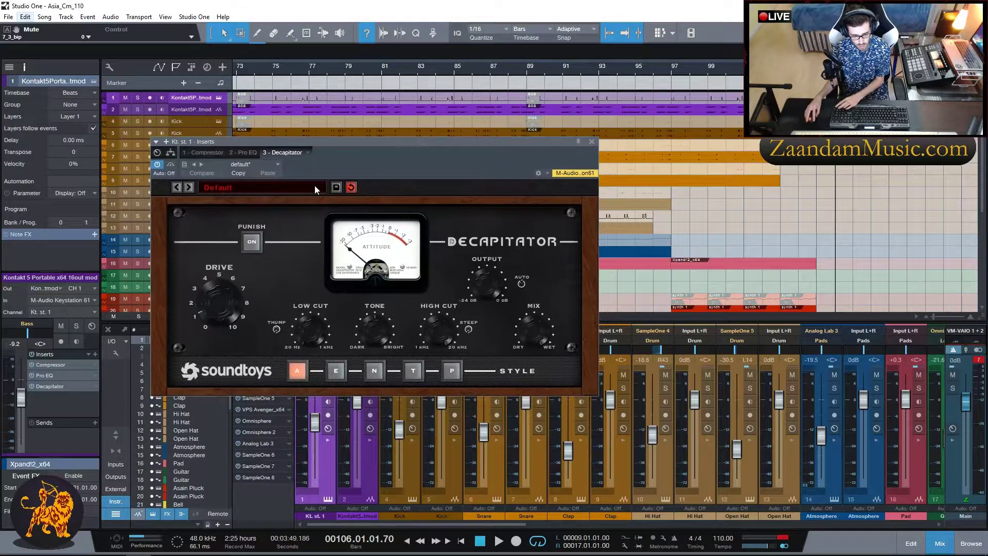
# Play the soloed bass from bar 9, switching the solo from the Kontakt instrument track to its audio track, and close the Decapitator.
pyautogui.click(76, 326)
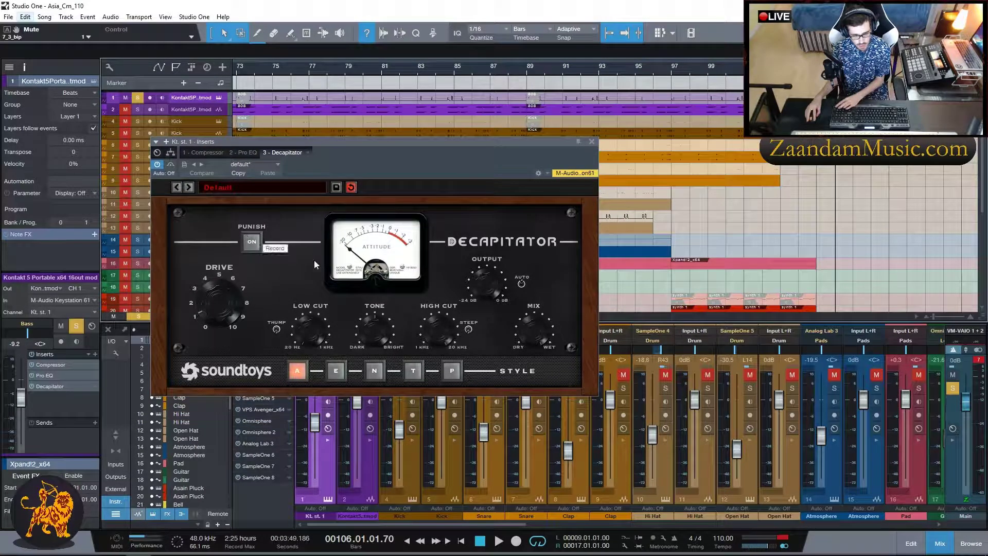
pyautogui.press('Home')
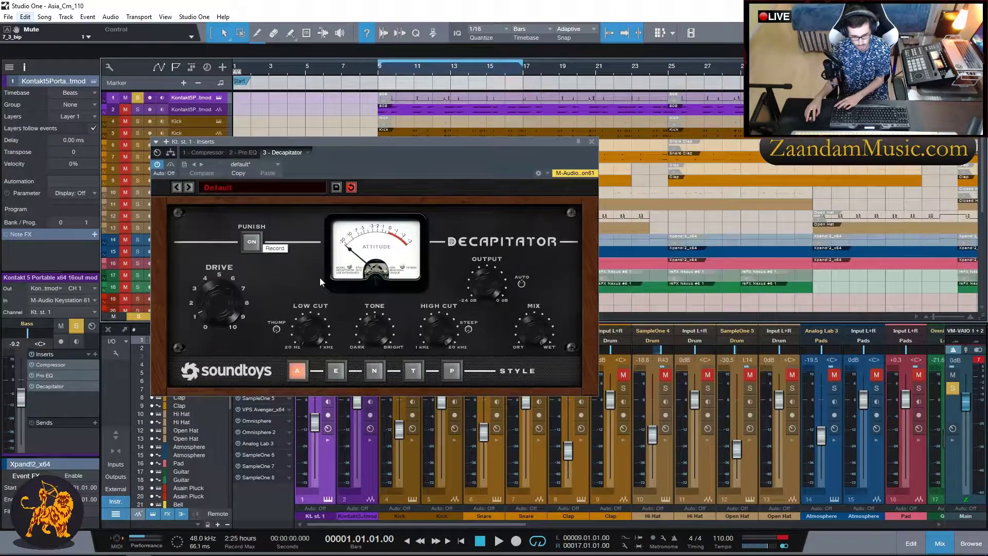
pyautogui.click(378, 72)
pyautogui.press('space')
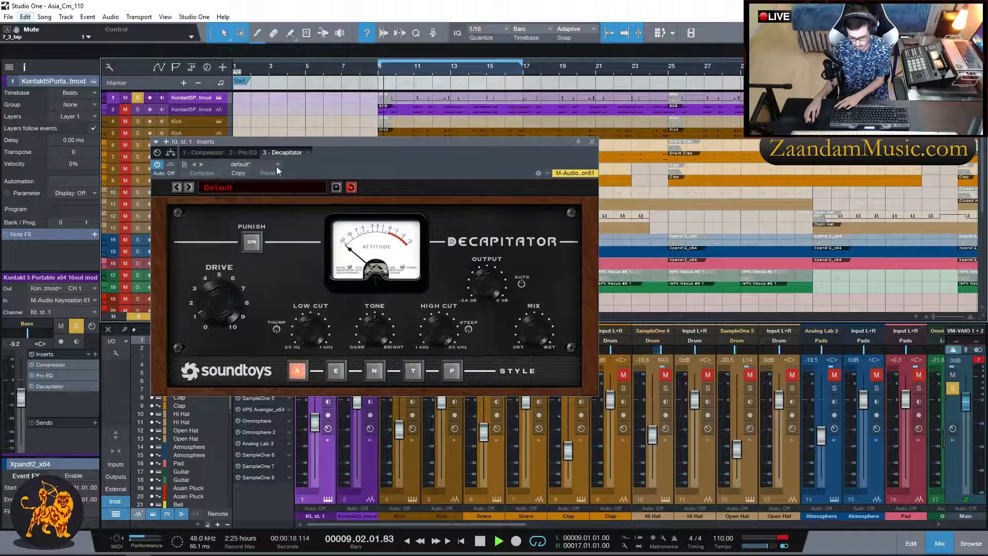
pyautogui.click(137, 109)
pyautogui.click(380, 75)
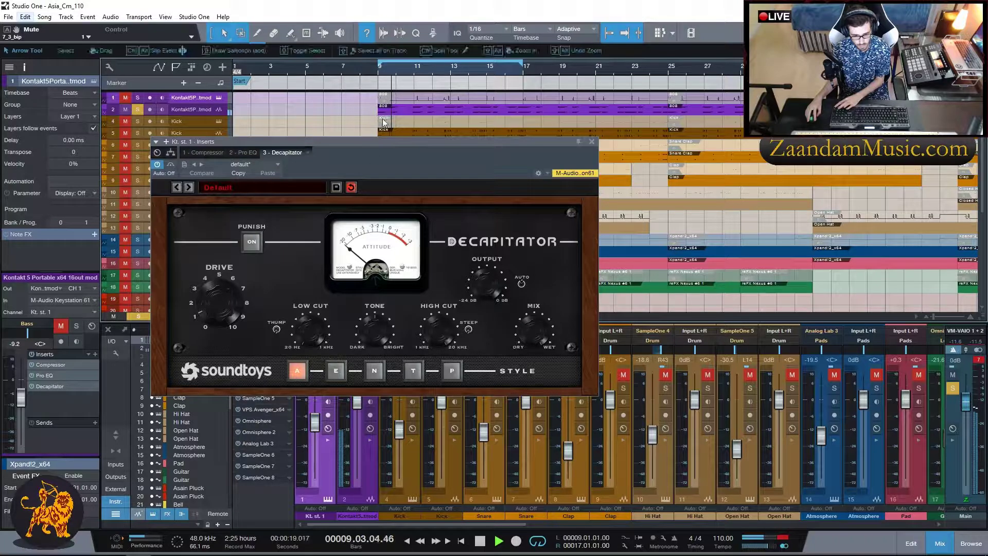
pyautogui.click(591, 141)
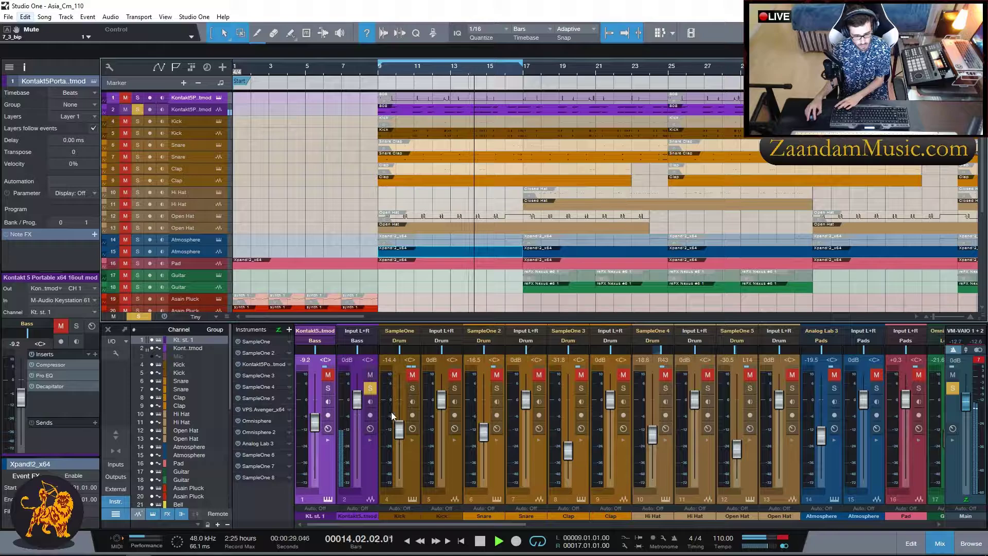
# Add the Kick instrument, Kick audio and Kontakt bass instrument tracks to the solos during playback.
pyautogui.click(412, 389)
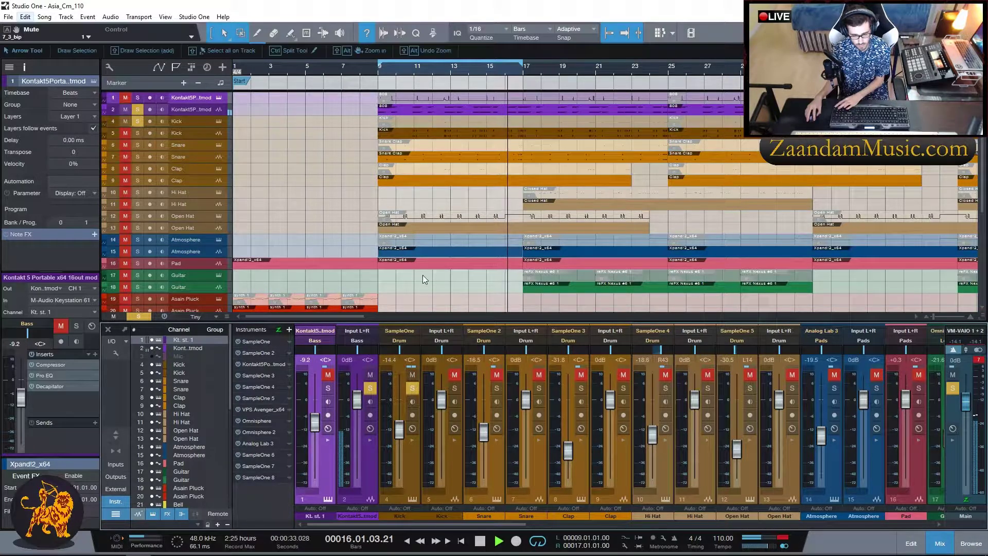
pyautogui.click(137, 133)
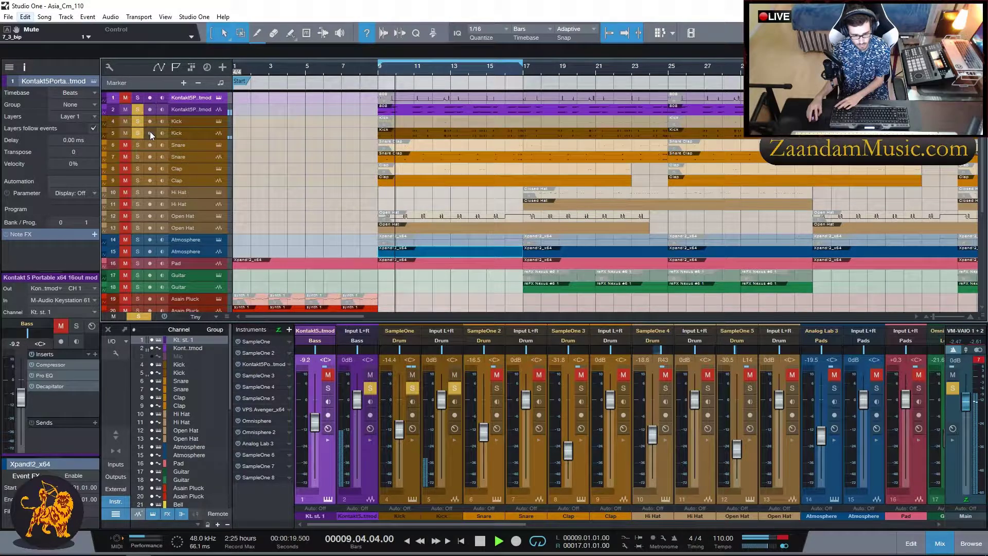
pyautogui.click(137, 97)
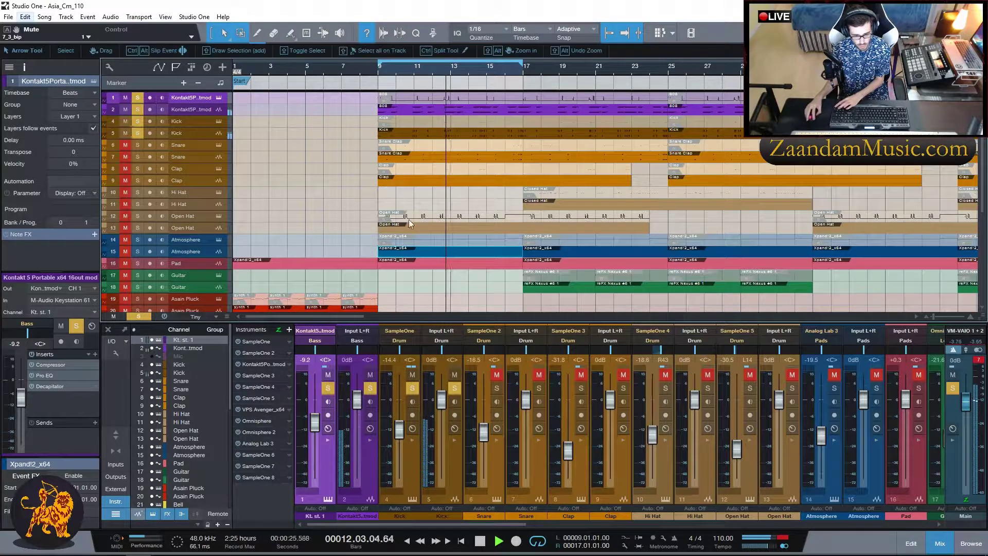
# Stop playback, loop bars 9 to 25 around the first 808 instrument clip, unmute that clip, and release the bass audio track's solo.
pyautogui.press('space')
pyautogui.click(400, 101)
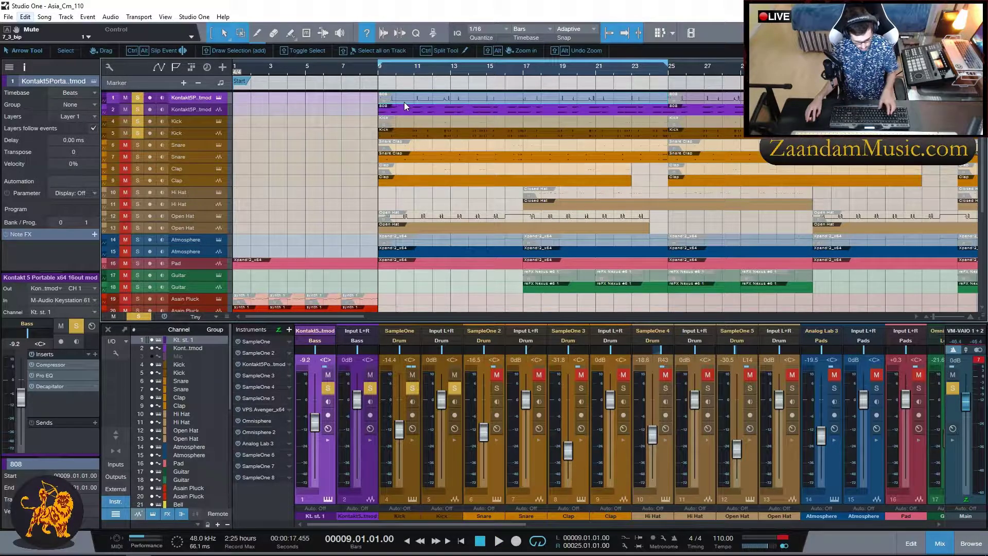
pyautogui.keyDown('shift'); pyautogui.click(407, 102); pyautogui.keyUp('shift')
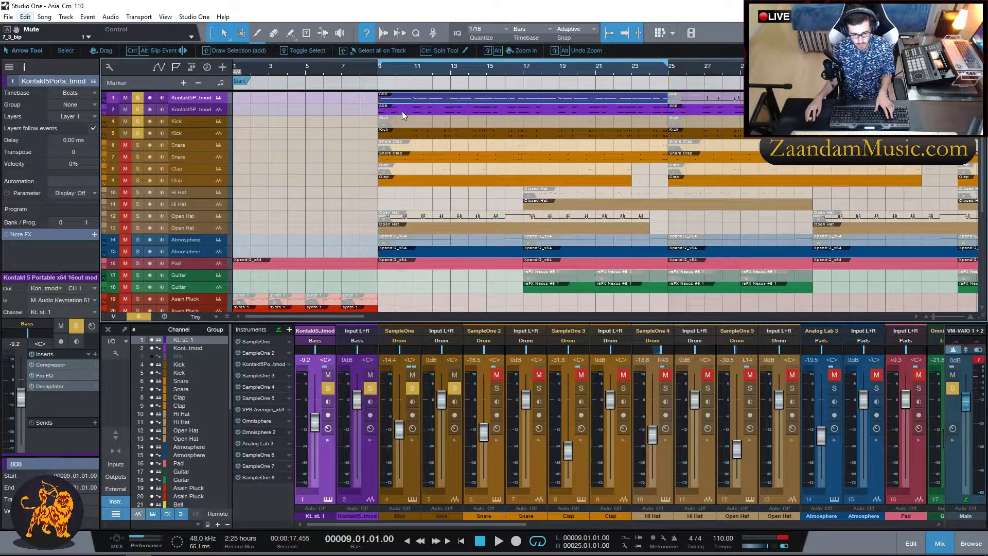
pyautogui.click(401, 112)
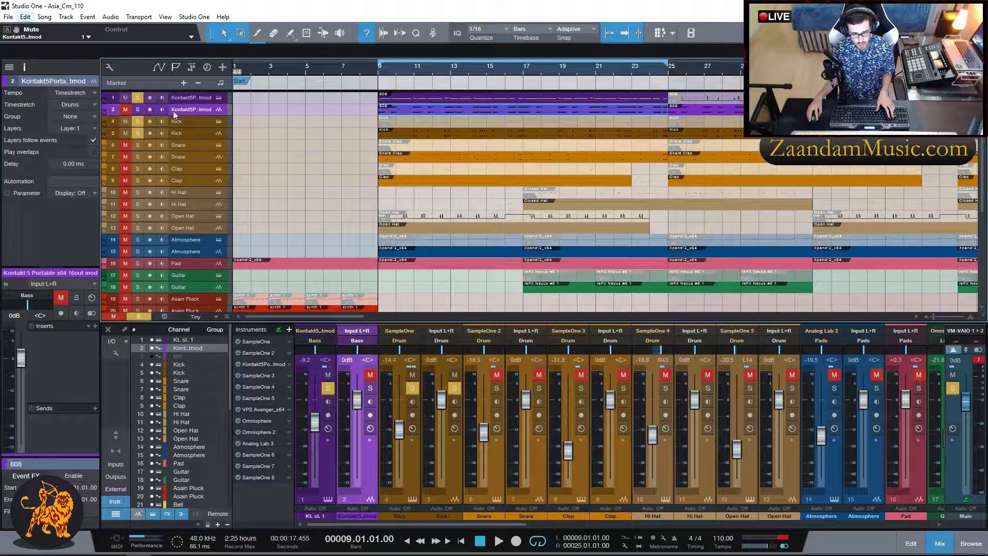
# Unmute the first Kick instrument clip, release the Kick audio track's solo, and play the soloed kick and bass instruments from bar 9.
pyautogui.click(402, 121)
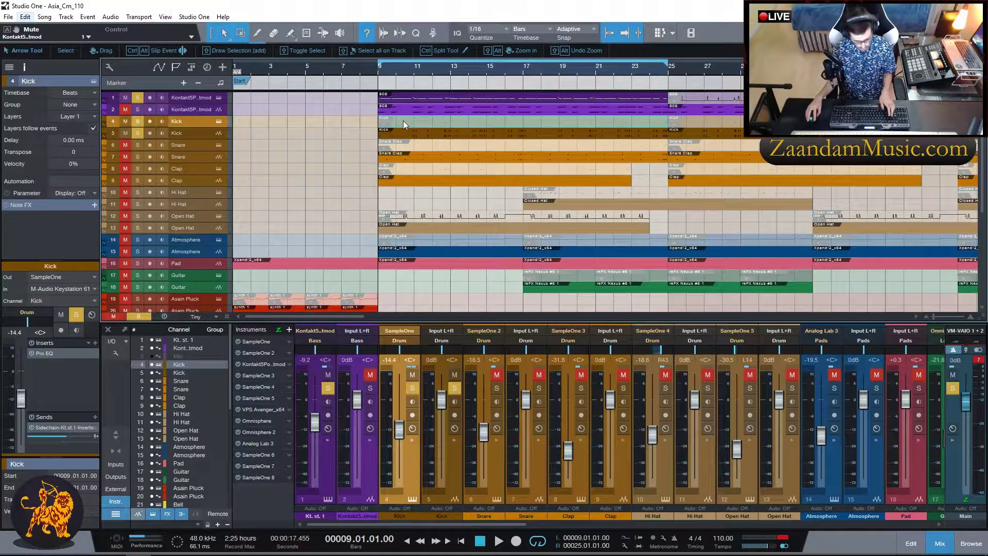
pyautogui.click(119, 134)
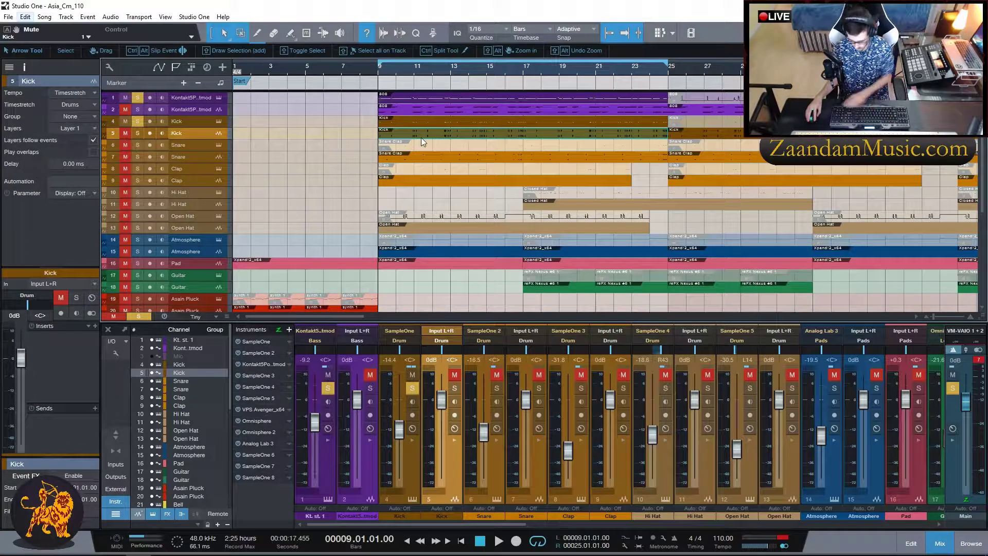
pyautogui.doubleClick(379, 74)
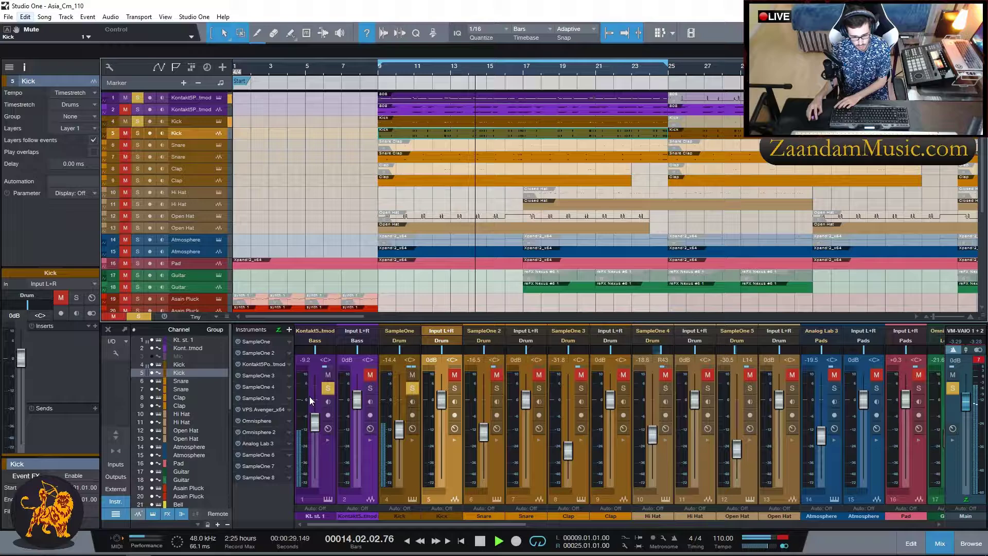
# Examine the Decapitator insert on the Kontakt bass instrument channel during playback, and close it.
pyautogui.click(327, 452)
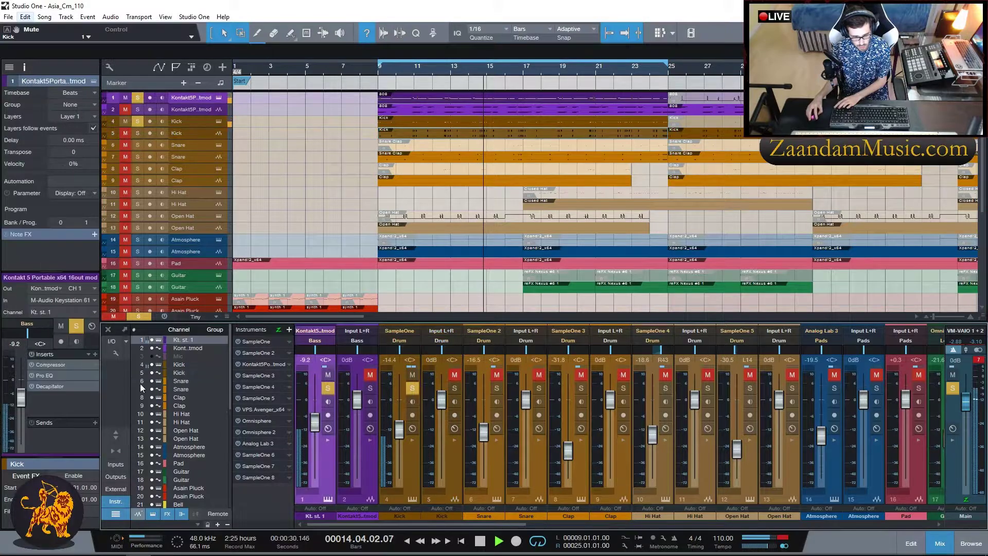
pyautogui.click(52, 388)
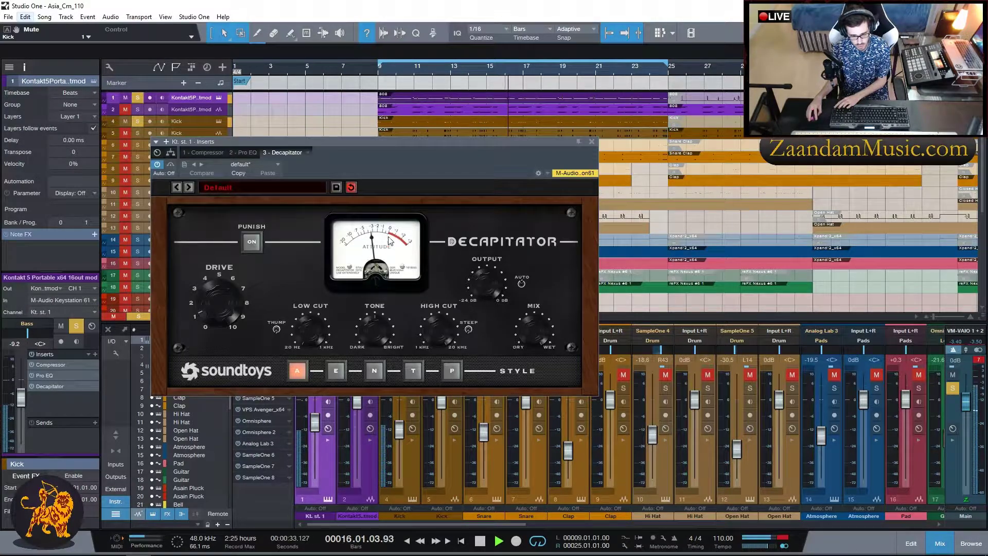
pyautogui.click(591, 141)
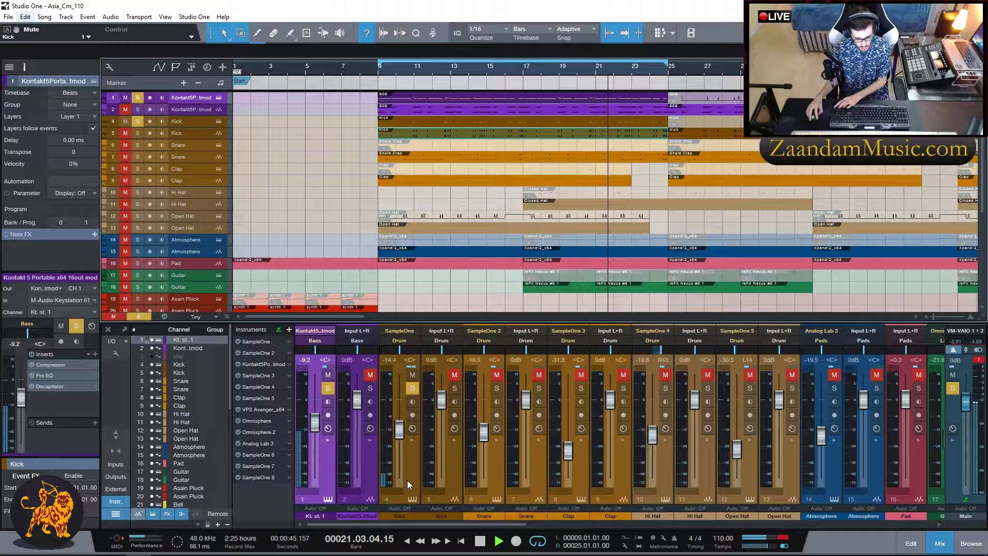
# Examine the Pro EQ curve on the Kick instrument channel during playback, and close the insert.
pyautogui.click(405, 462)
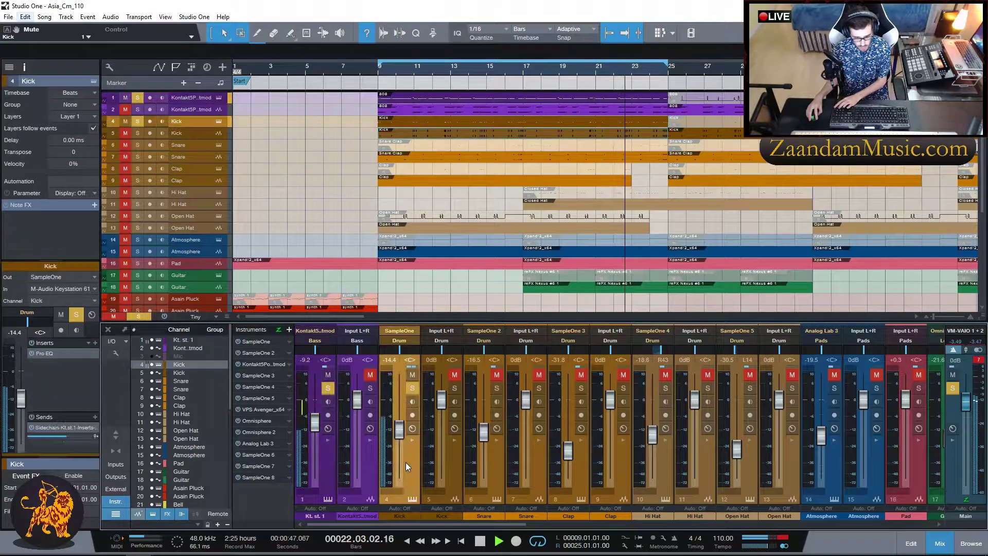
pyautogui.doubleClick(44, 353)
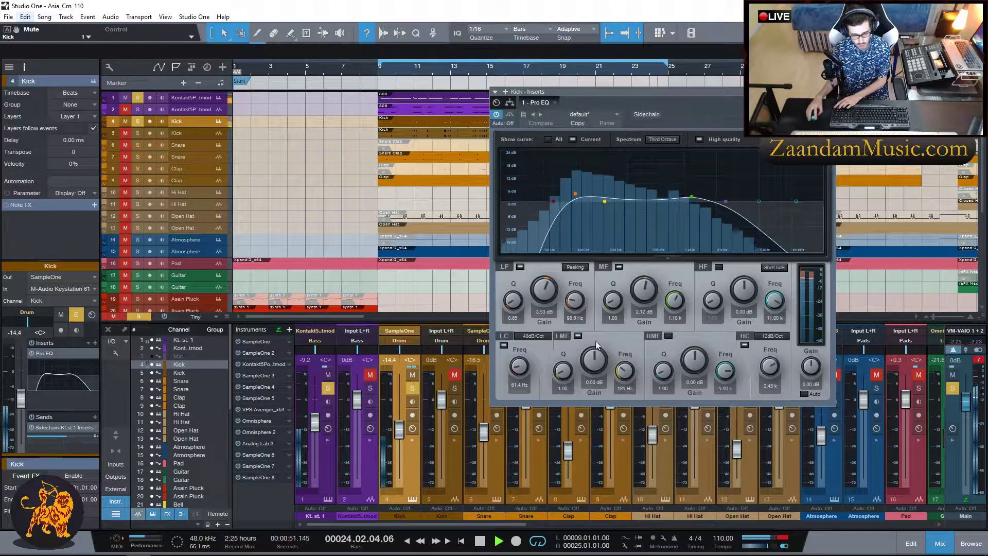
pyautogui.moveTo(642, 92); pyautogui.dragTo(414, 132)
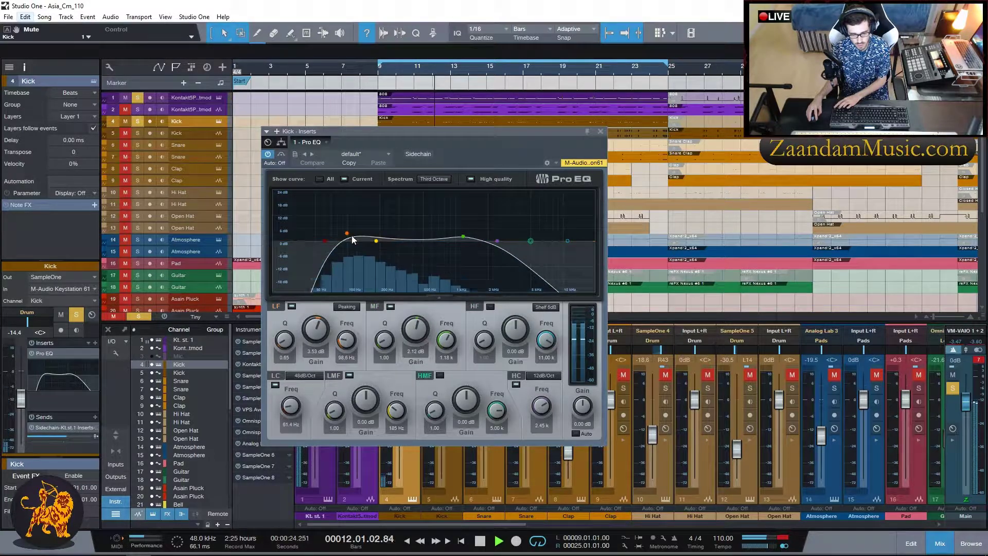
pyautogui.click(600, 132)
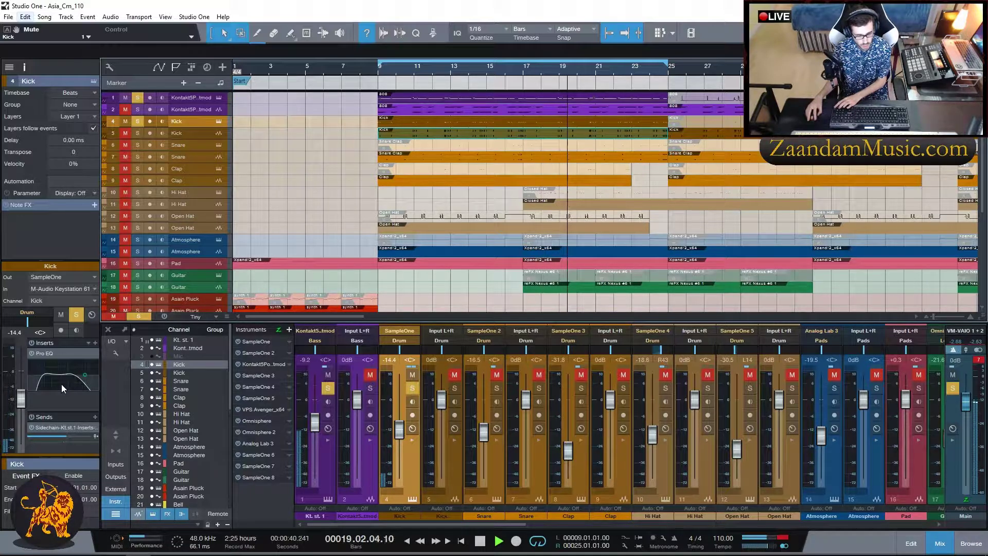
pyautogui.moveTo(36, 372)
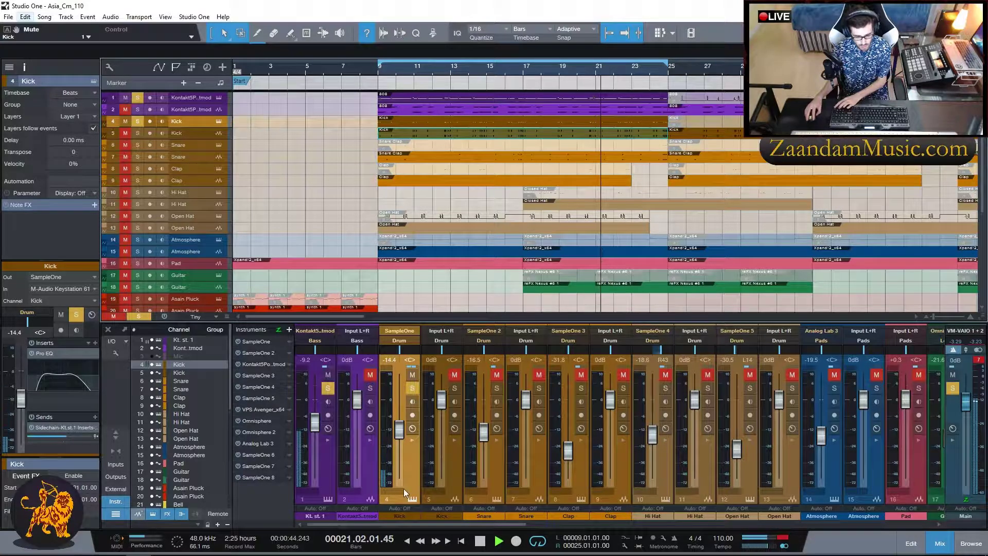
# Release the Kick and Kontakt bass instrument solos, stop playback, and select the first 808 instrument clip.
pyautogui.click(412, 387)
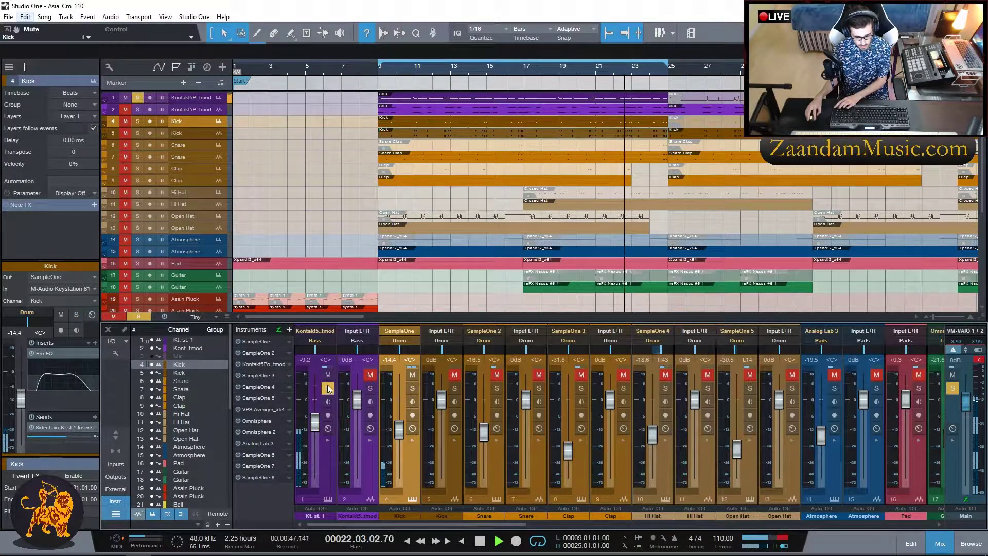
pyautogui.click(434, 97)
pyautogui.press('space')
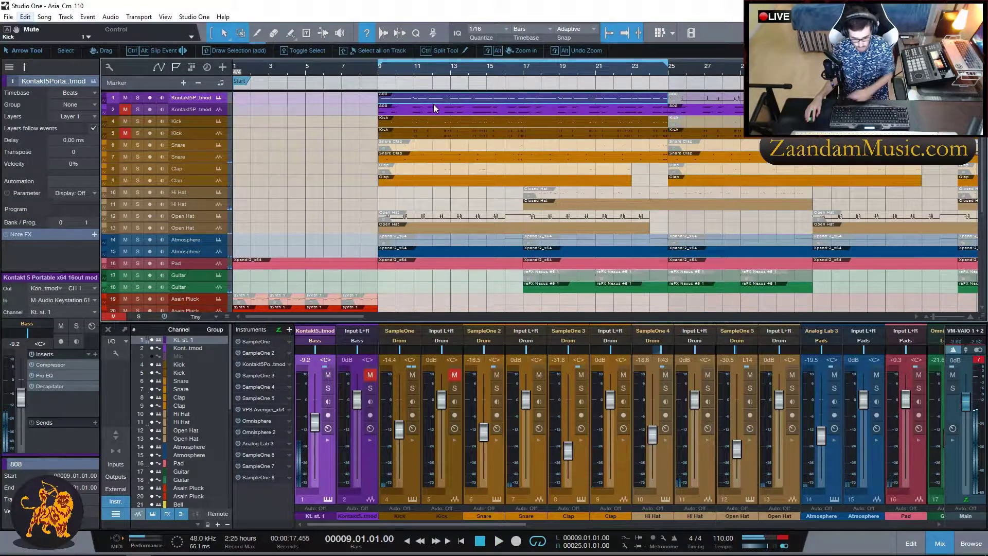
# Mute the first 808 and Kick instrument clips, and unmute the bass and Kick audio tracks.
pyautogui.click(410, 131)
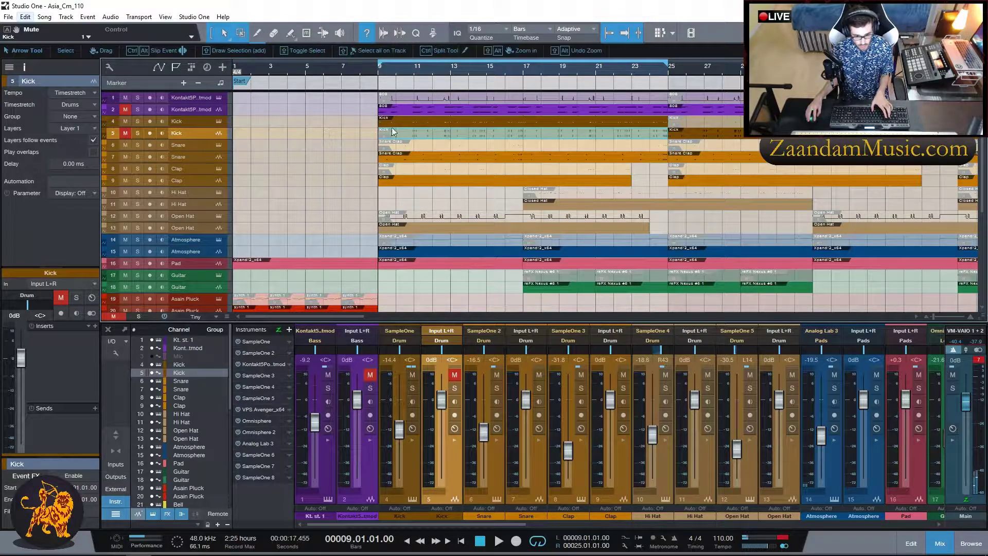
pyautogui.click(417, 126)
pyautogui.hotkey('shift', 'm')
pyautogui.click(424, 130)
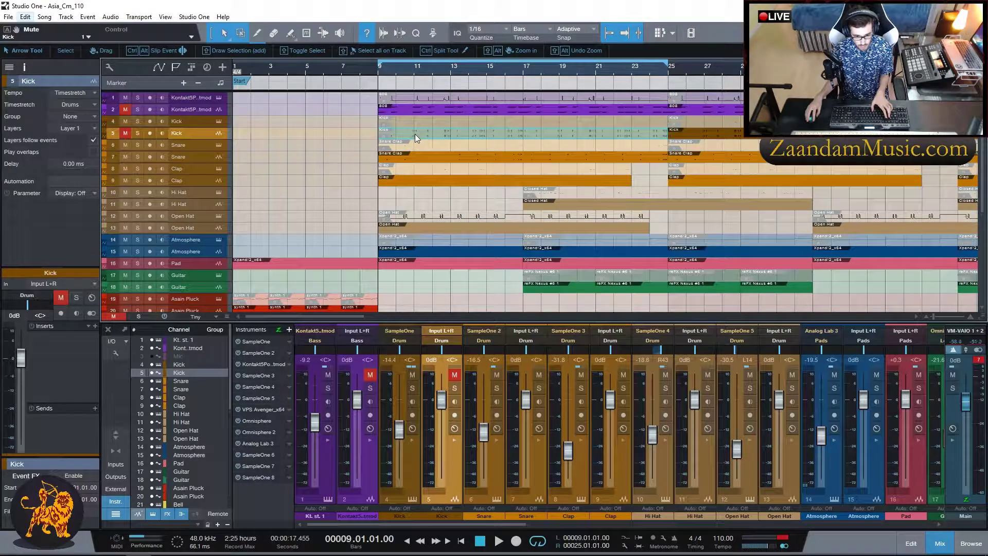
pyautogui.click(126, 109)
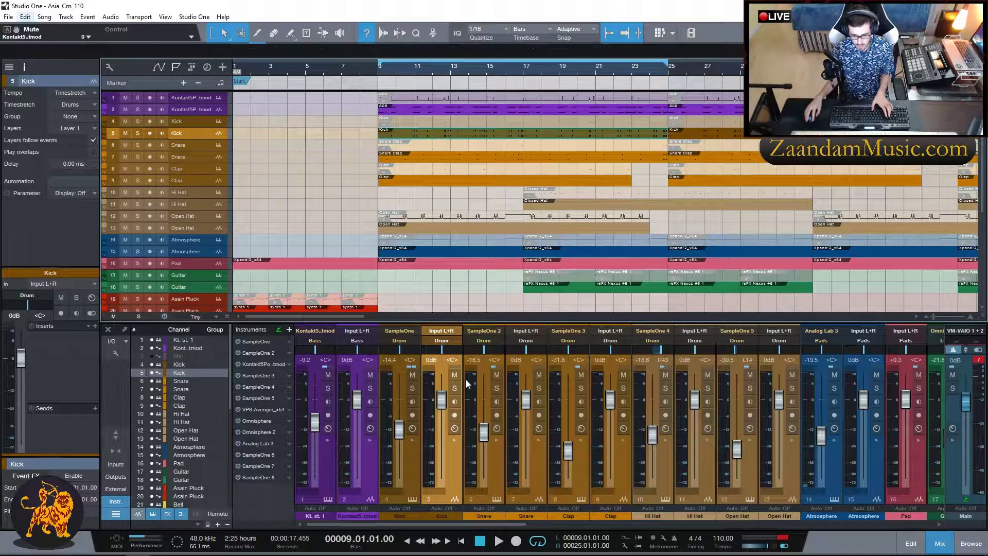
# Examine the FabFilter Pro-Q 2 curve on the Snare instrument channel, save the song, and close the insert.
pyautogui.click(494, 472)
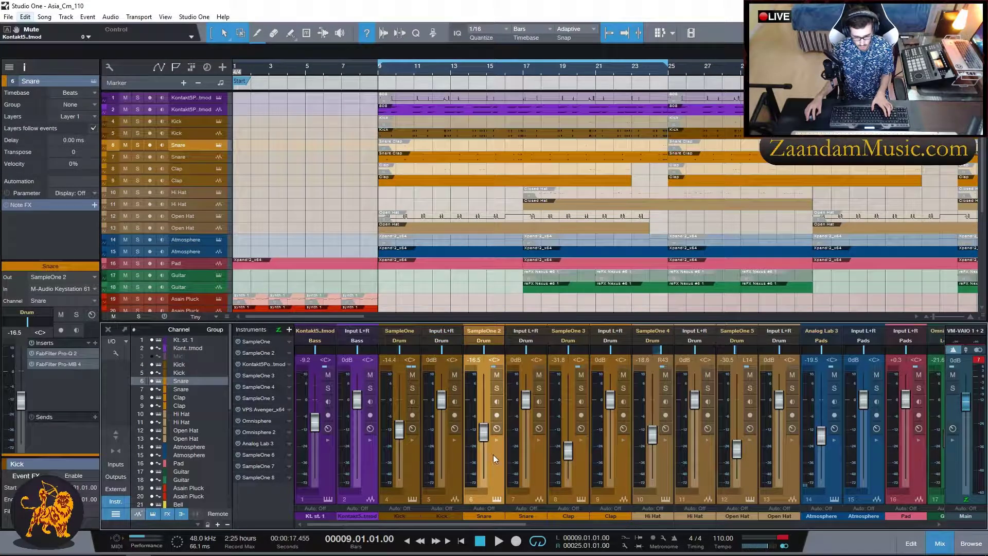
pyautogui.click(55, 353)
pyautogui.moveTo(395, 79); pyautogui.dragTo(422, 83)
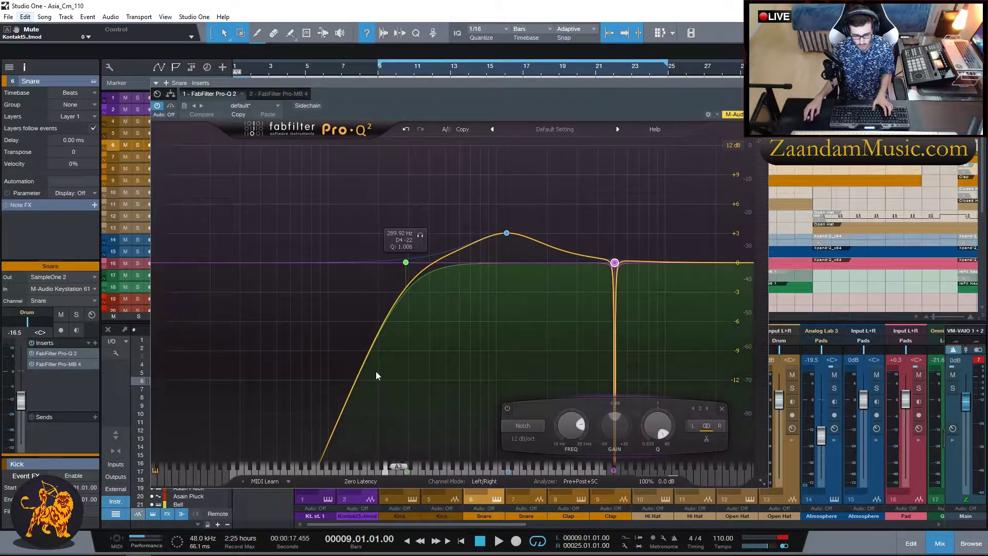
pyautogui.hotkey('ctrl', 's')
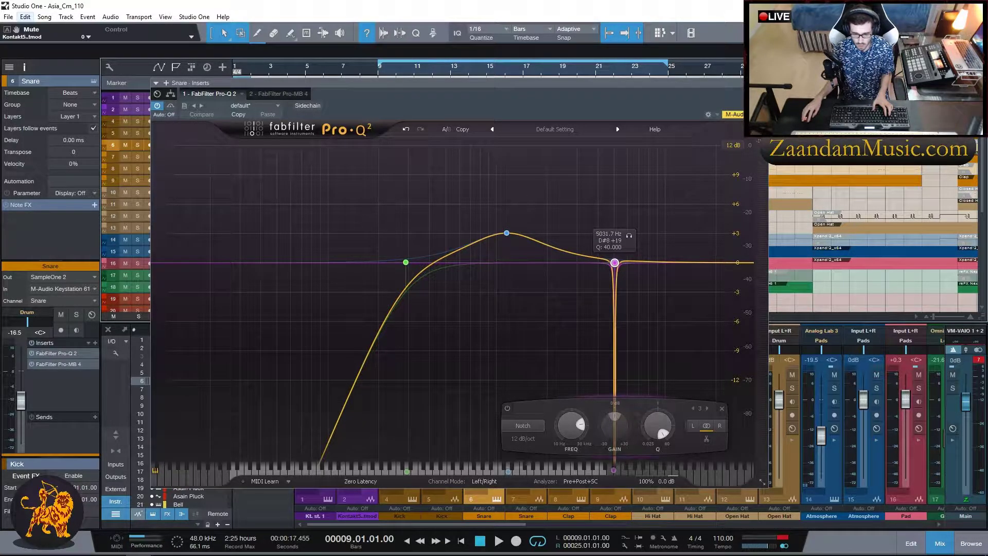
pyautogui.click(761, 82)
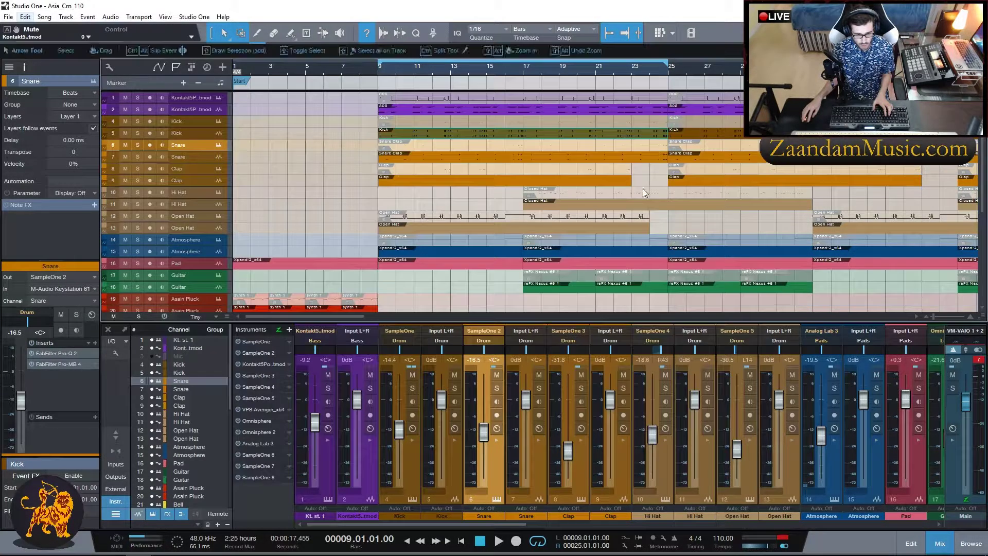
# Examine the bands of the Snare instrument channel's FabFilter Pro-MB insert, and close it.
pyautogui.doubleClick(59, 363)
pyautogui.moveTo(415, 88); pyautogui.dragTo(425, 132)
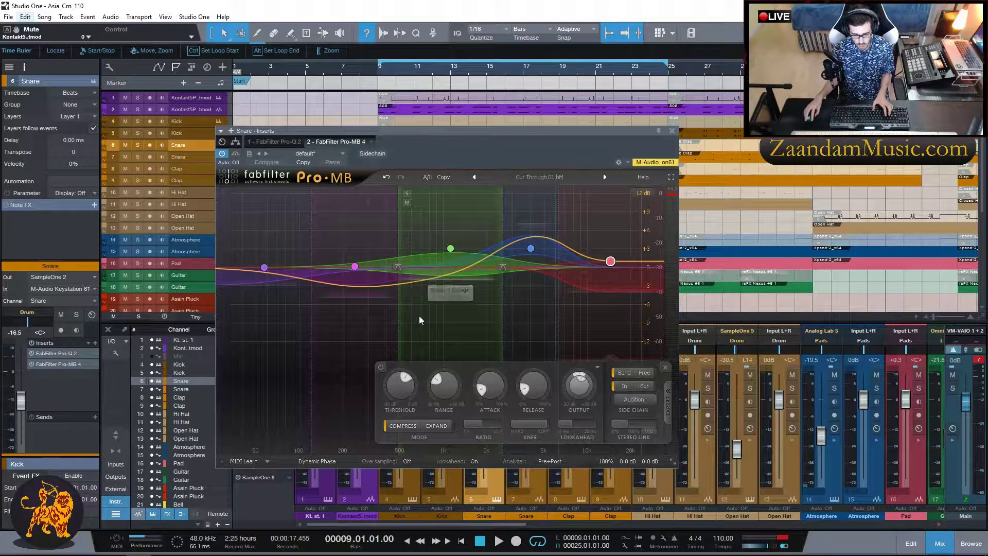
pyautogui.click(671, 130)
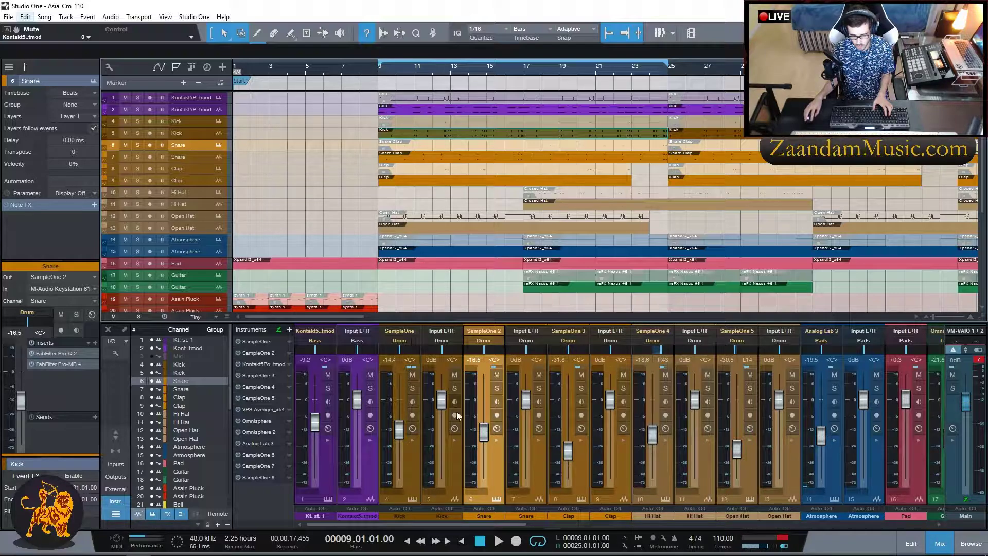
# Examine the low cut and high boost in the Clap instrument channel's FabFilter Pro-Q 2, and close it.
pyautogui.moveTo(455, 523); pyautogui.dragTo(490, 522)
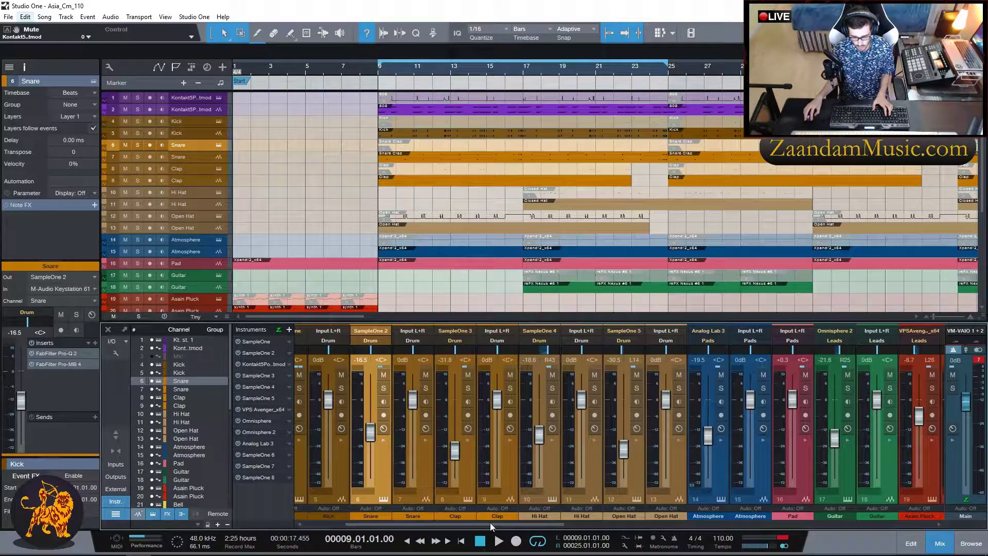
pyautogui.click(466, 458)
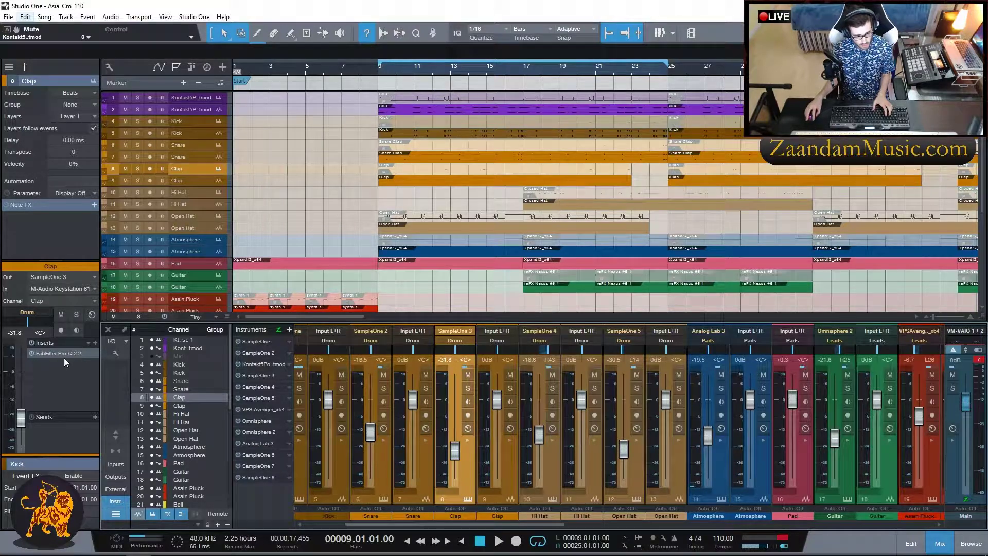
pyautogui.doubleClick(48, 354)
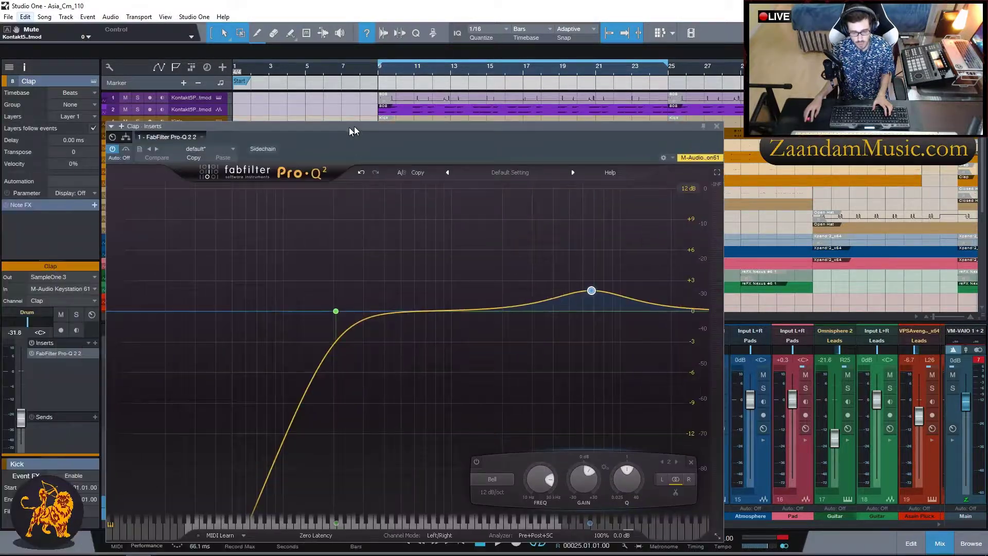
pyautogui.moveTo(354, 126); pyautogui.dragTo(374, 115)
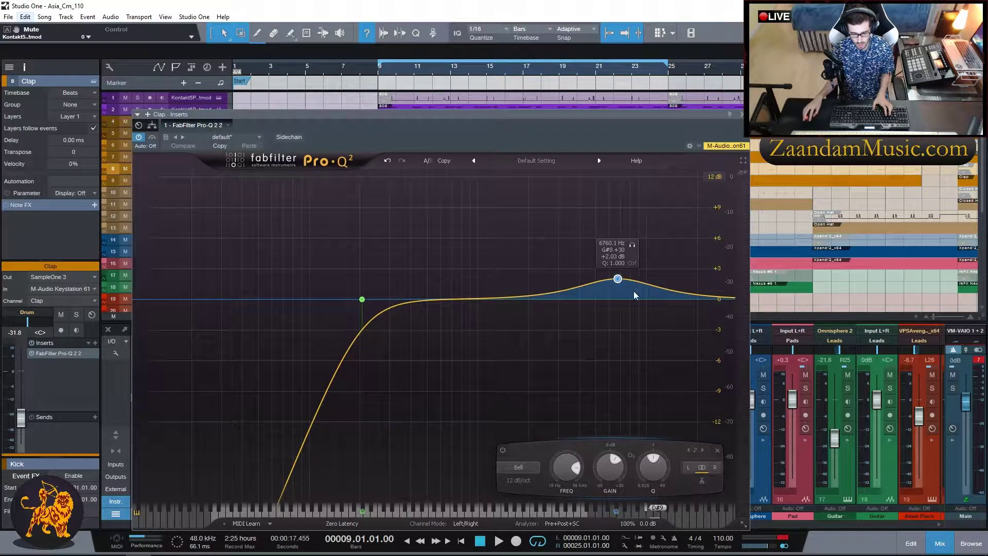
pyautogui.click(742, 114)
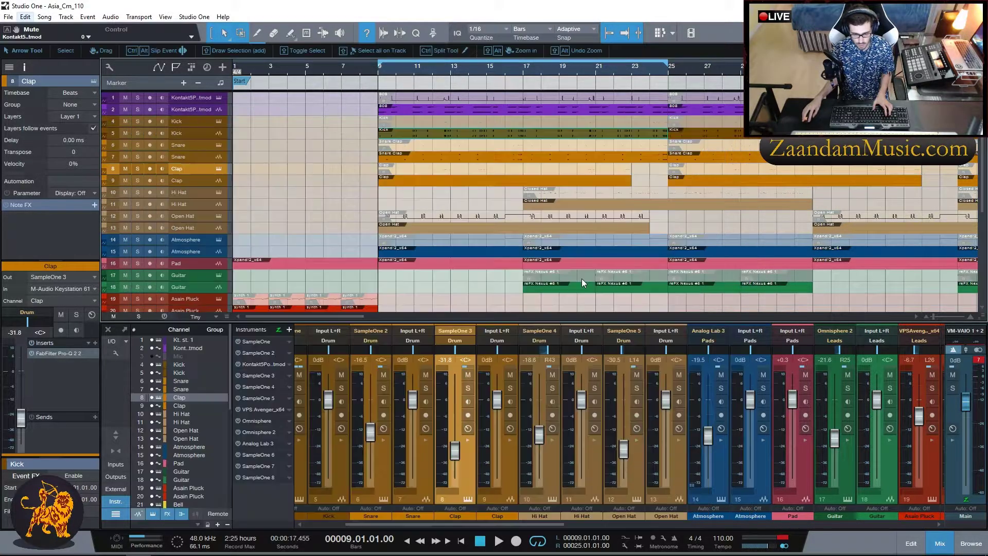
# Examine the FabFilter Pro-Q 2 curve on the Hi Hat instrument channel, and close the insert.
pyautogui.click(506, 453)
pyautogui.click(540, 464)
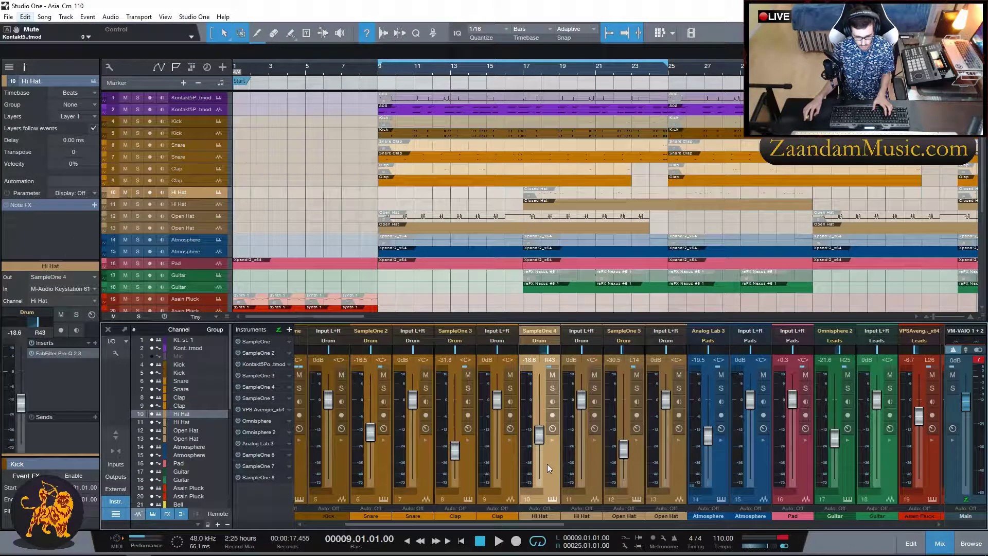
pyautogui.click(57, 353)
pyautogui.moveTo(110, 138); pyautogui.dragTo(457, 102)
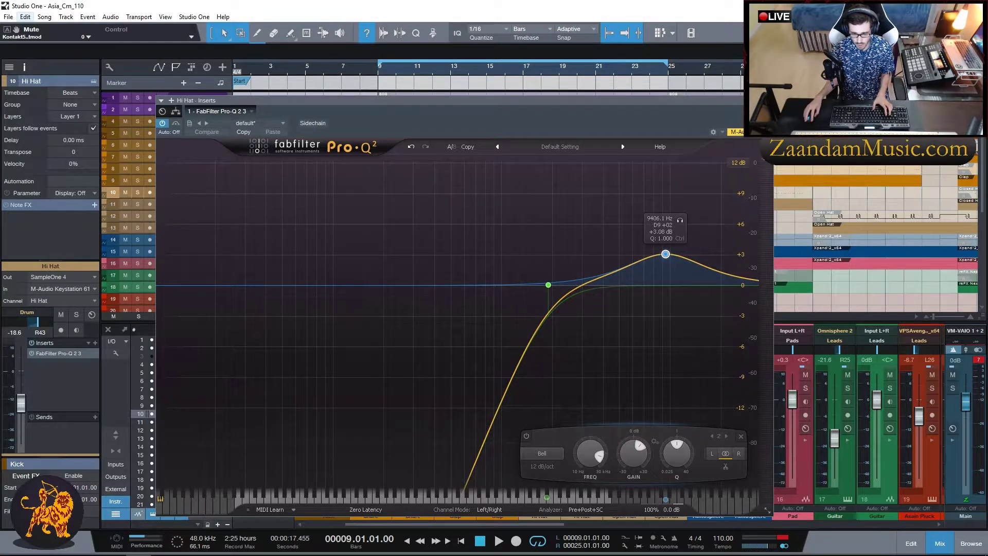
pyautogui.click(767, 100)
# Examine the FabFilter Pro-Q 2 curve on the Open Hat instrument channel, and close the insert.
pyautogui.click(630, 480)
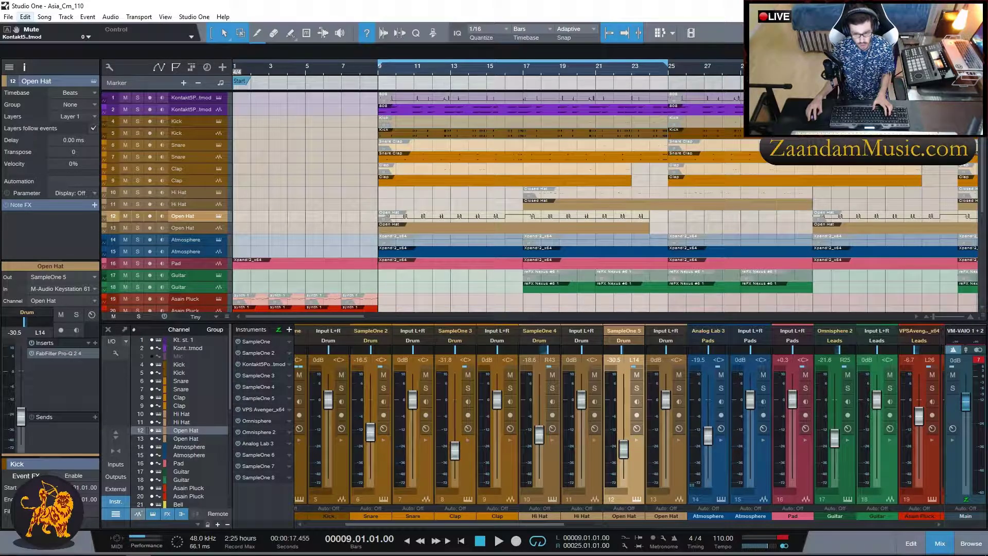
pyautogui.moveTo(0, 125); pyautogui.dragTo(506, 100)
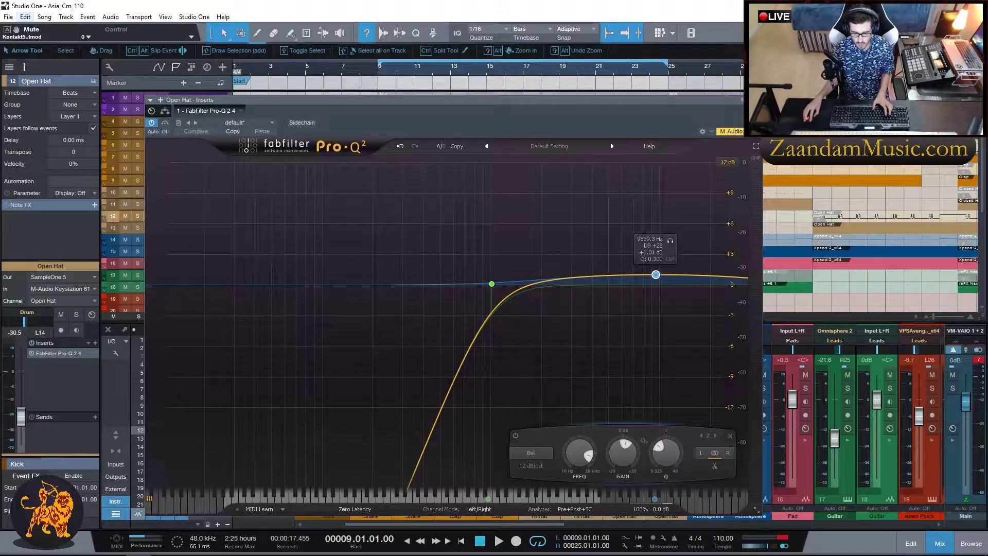
pyautogui.press('Escape')
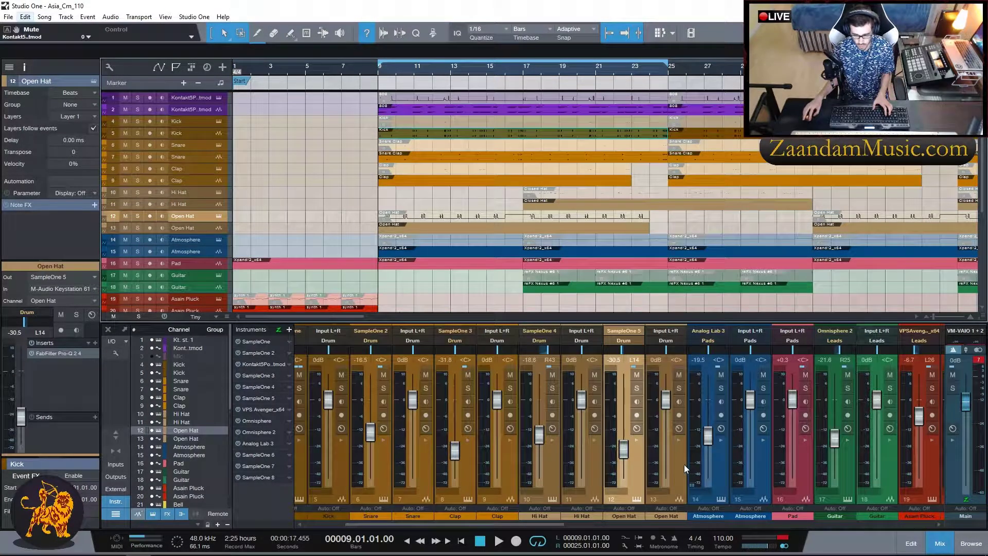
# Examine the Atmosphere instrument channel's FabFilter Pro-Q 2 low cut, close it, and open the channel's Crystallizer insert.
pyautogui.click(717, 473)
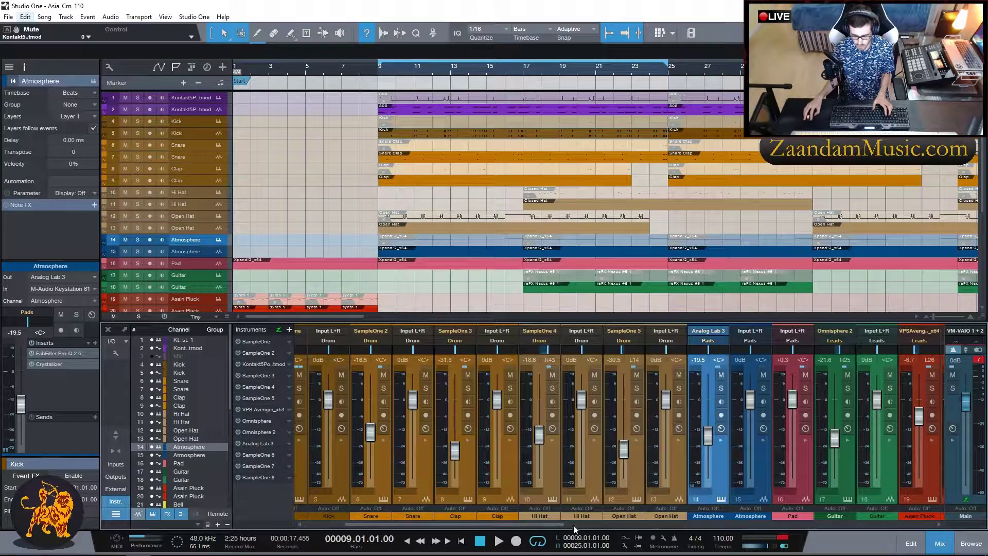
pyautogui.moveTo(551, 525); pyautogui.dragTo(647, 520)
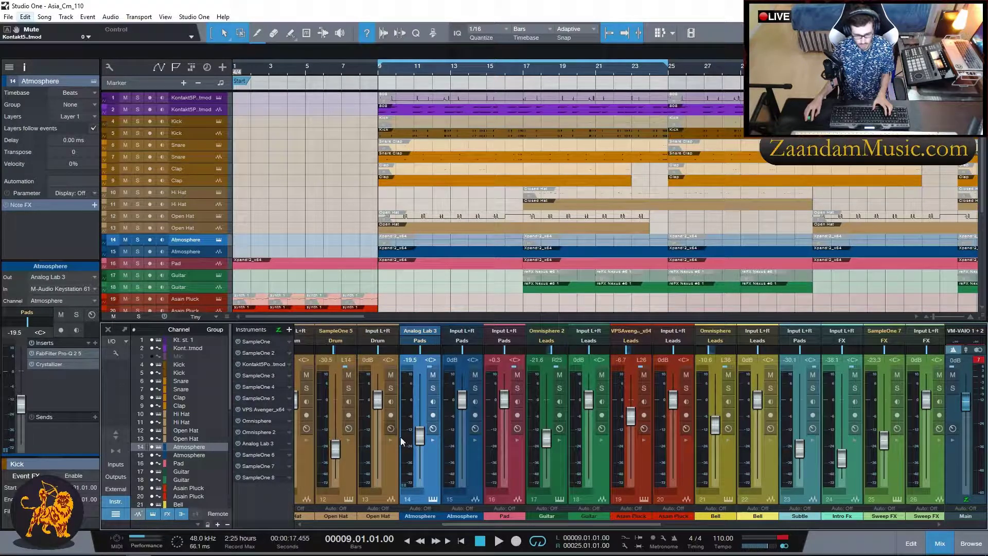
pyautogui.click(433, 441)
pyautogui.click(433, 440)
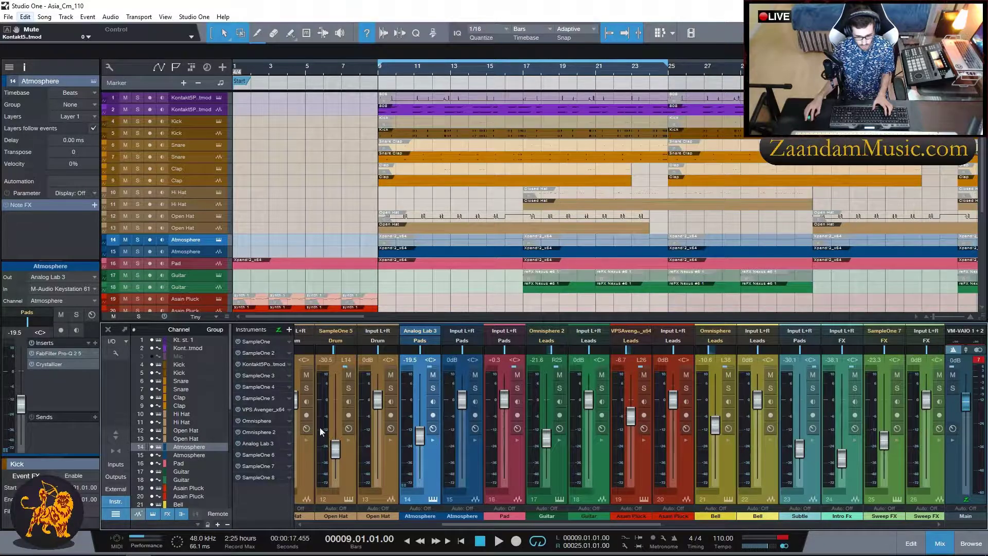
pyautogui.doubleClick(48, 356)
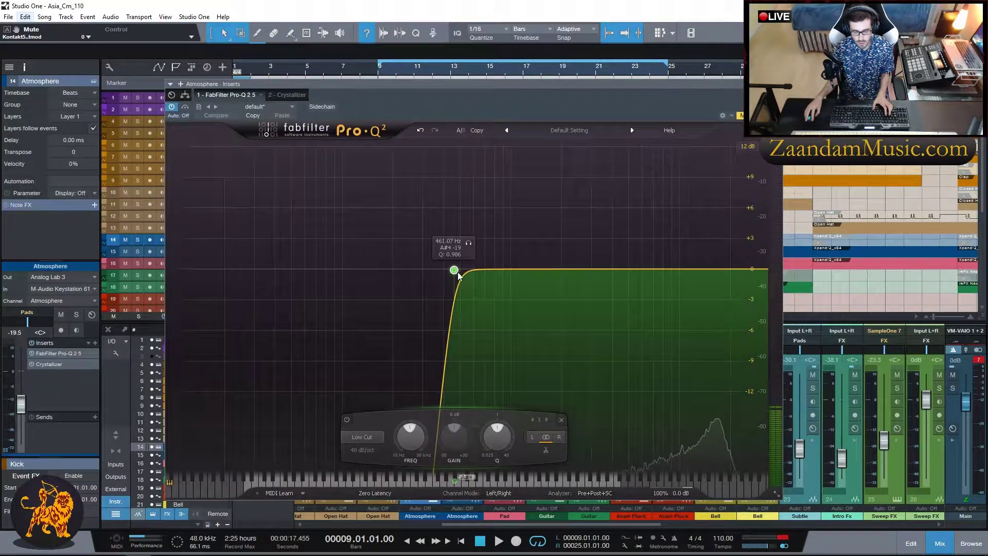
pyautogui.press('Escape')
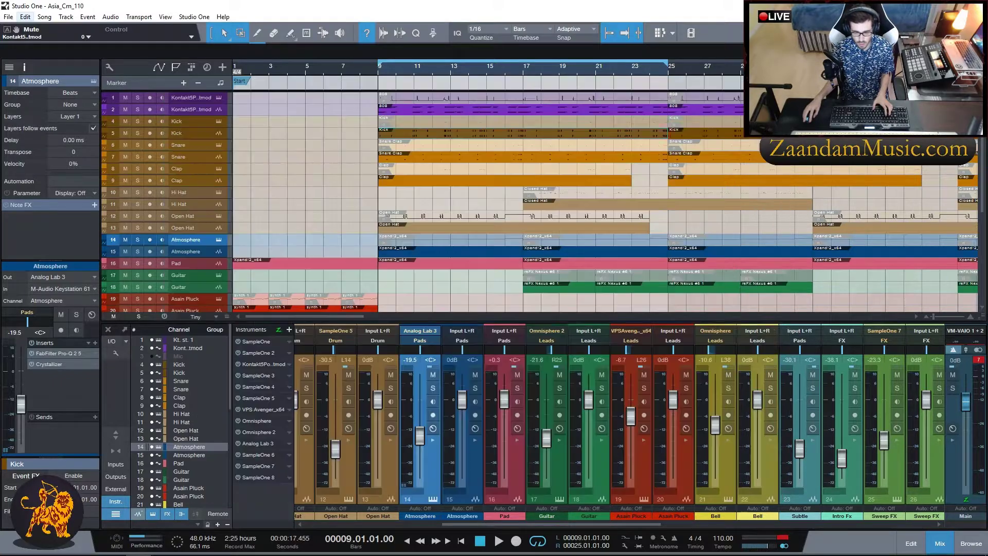
pyautogui.doubleClick(53, 365)
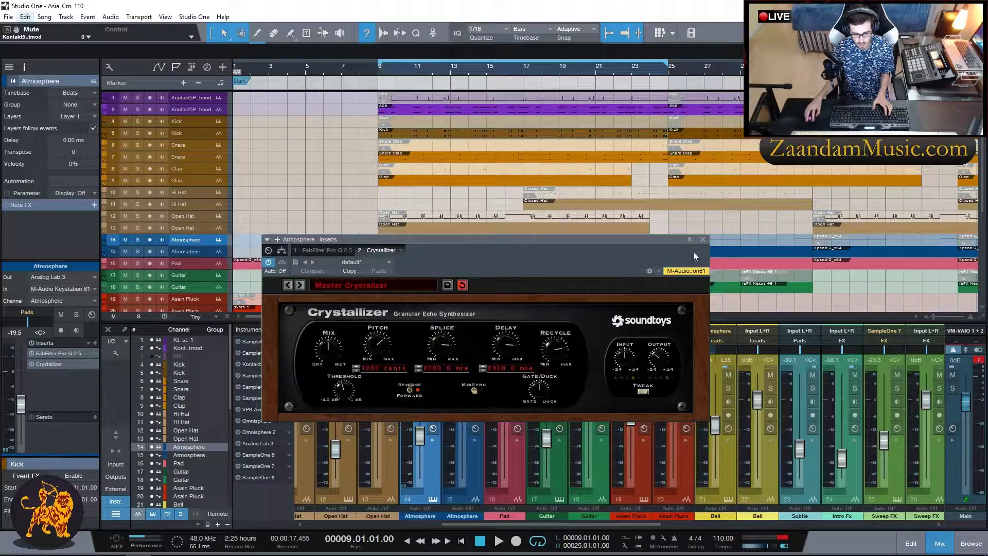
# Close the Crystallizer insert, examine the low cut and narrow boosts in the Pad channel's FabFilter Pro-Q 2, and close it.
pyautogui.click(703, 240)
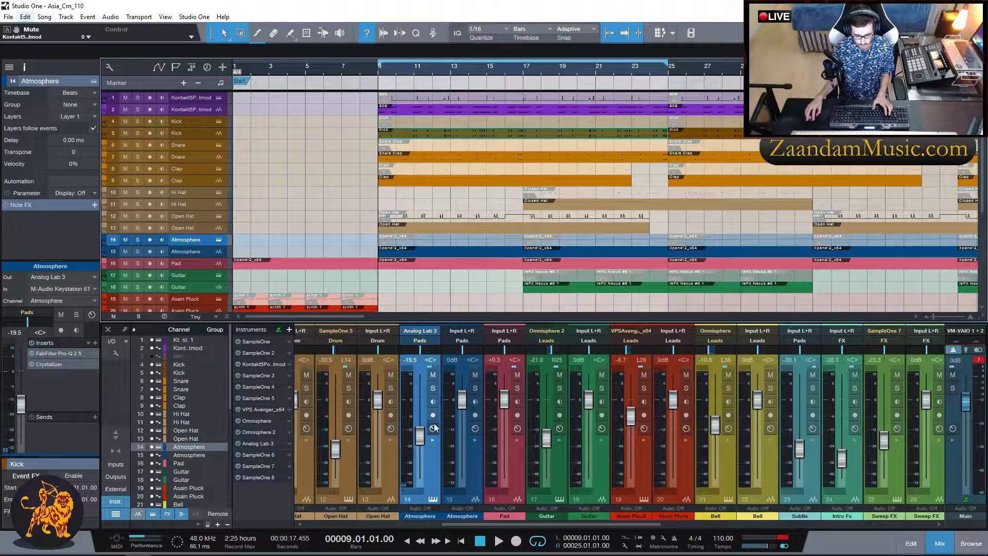
pyautogui.click(510, 468)
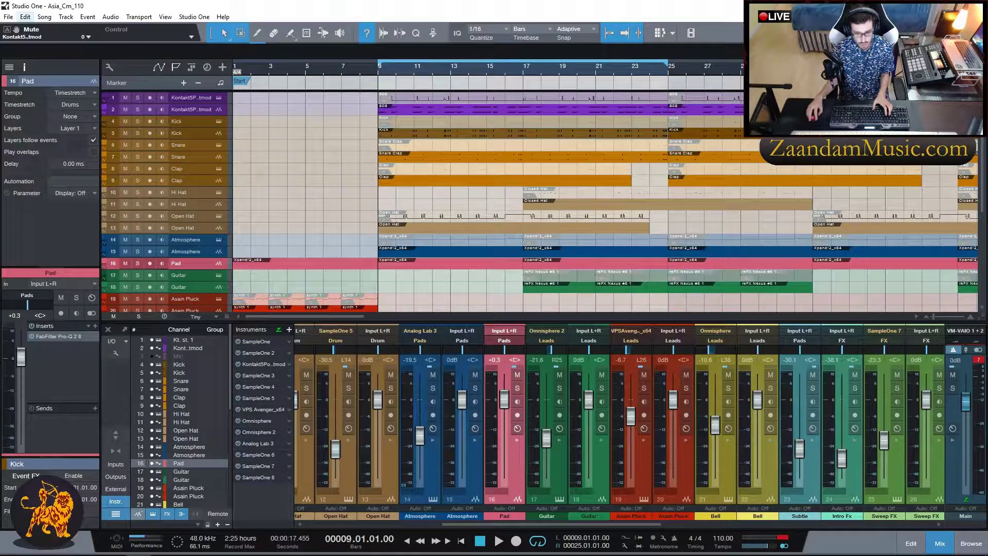
pyautogui.click(55, 335)
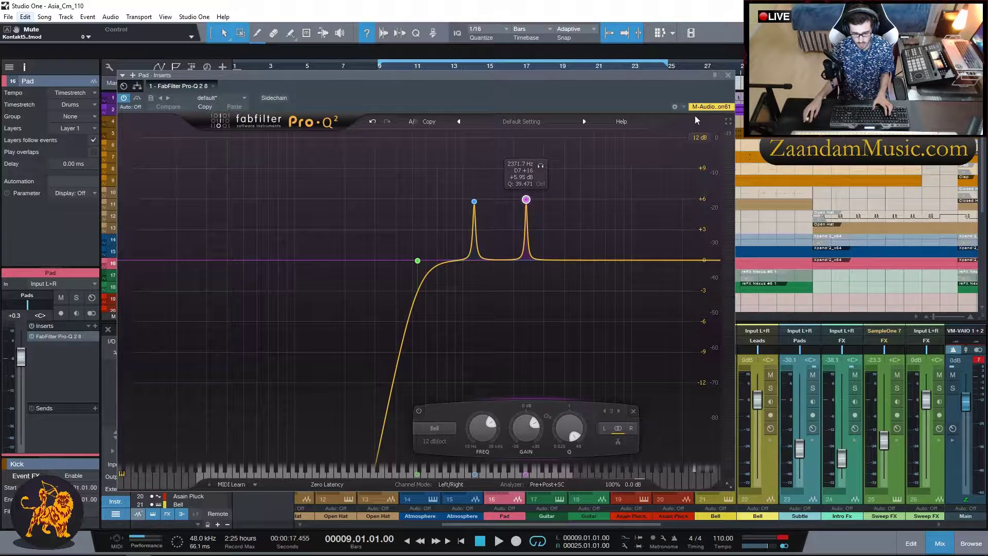
pyautogui.click(727, 75)
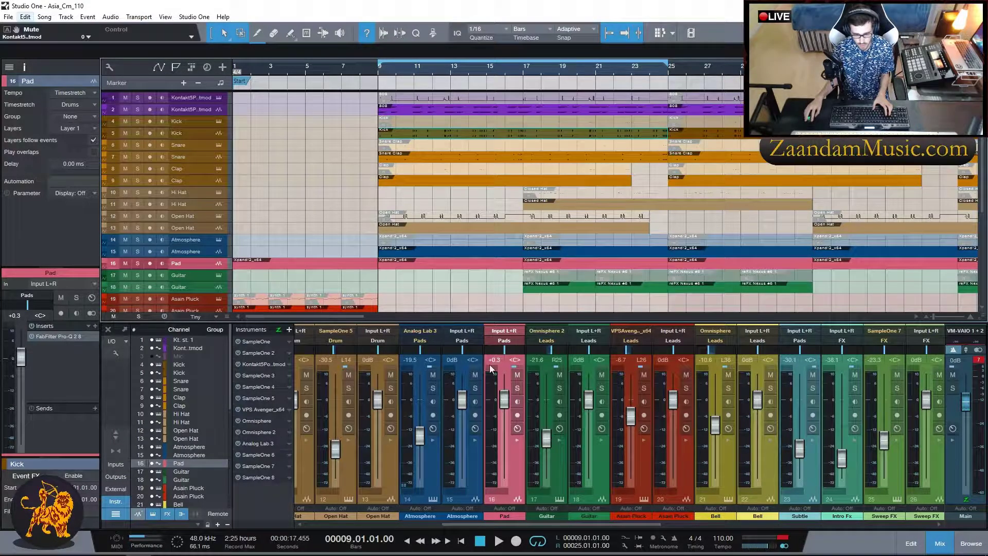
# Examine the notches, cuts and narrow boost in the Guitar instrument channel's FabFilter Pro-Q 2, and close it.
pyautogui.click(556, 476)
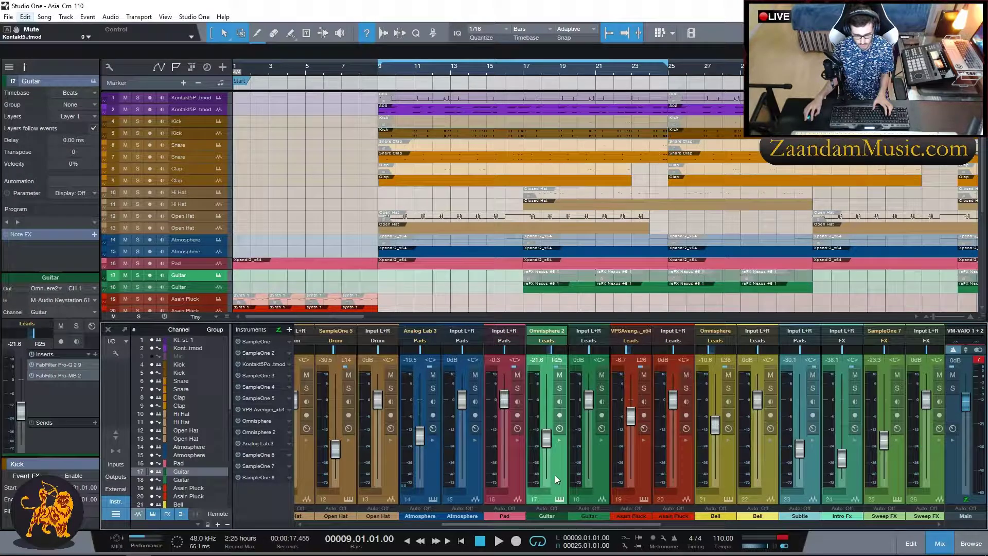
pyautogui.click(62, 363)
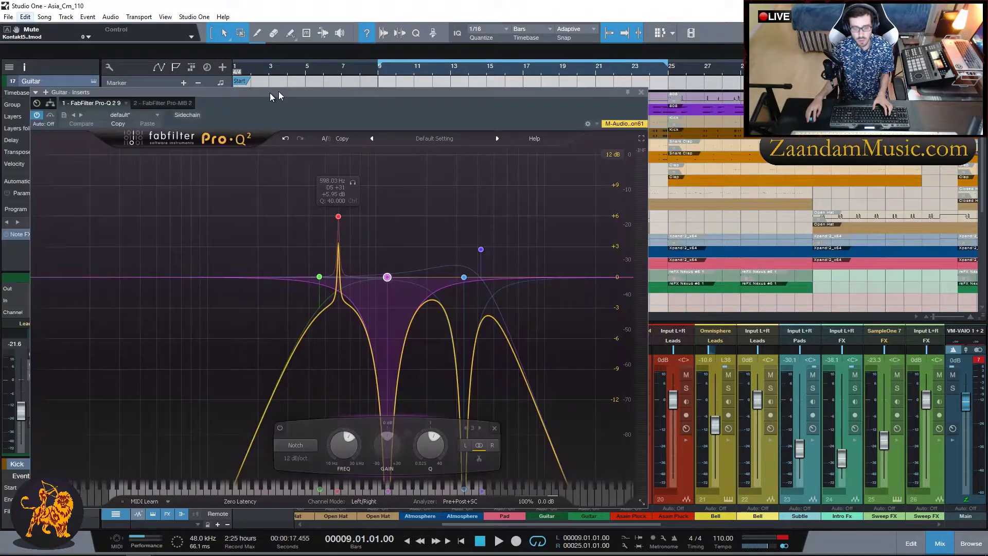
pyautogui.moveTo(359, 81); pyautogui.dragTo(366, 77)
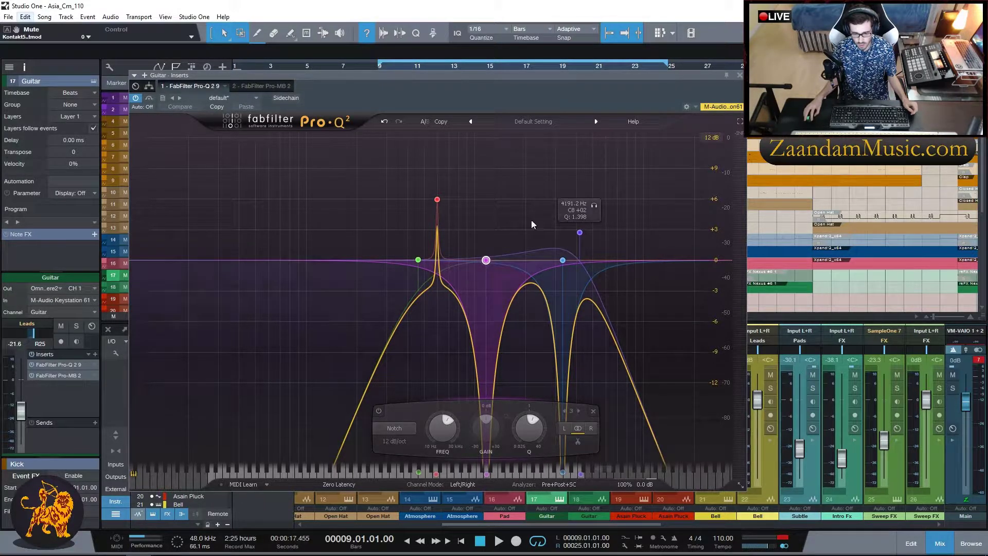
pyautogui.click(739, 75)
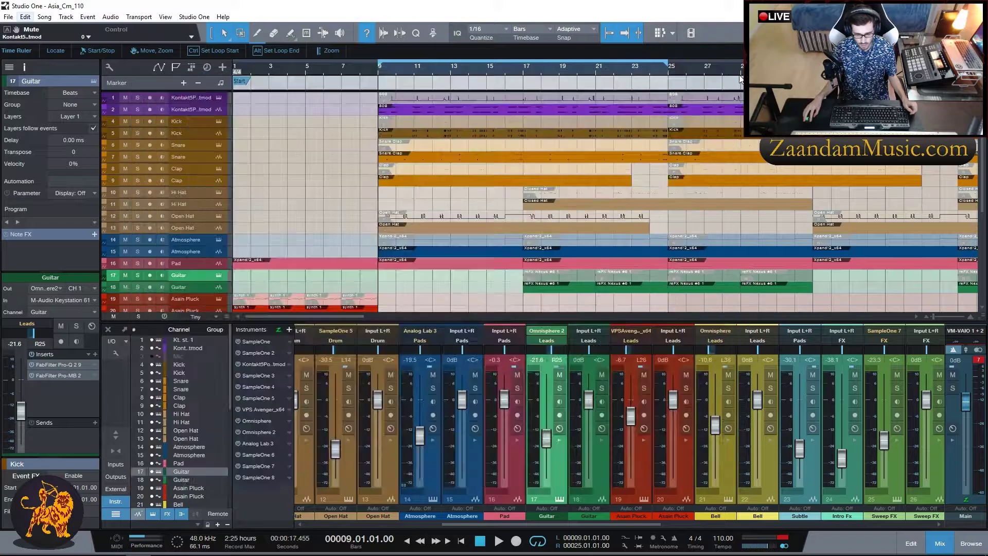
# Examine the two bands of the Guitar instrument channel's FabFilter Pro-MB, and close the insert.
pyautogui.doubleClick(58, 375)
pyautogui.moveTo(35, 86); pyautogui.dragTo(550, 119)
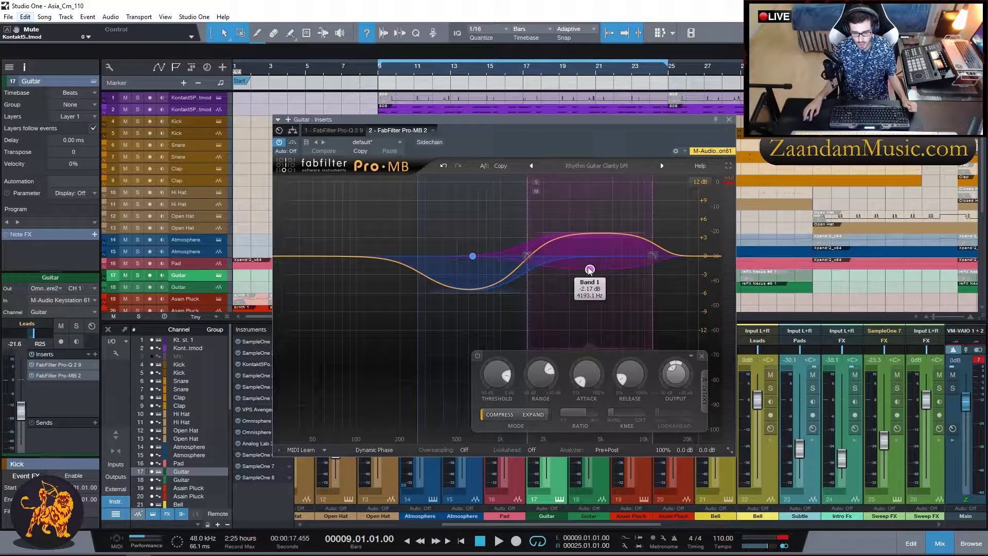
pyautogui.moveTo(477, 242)
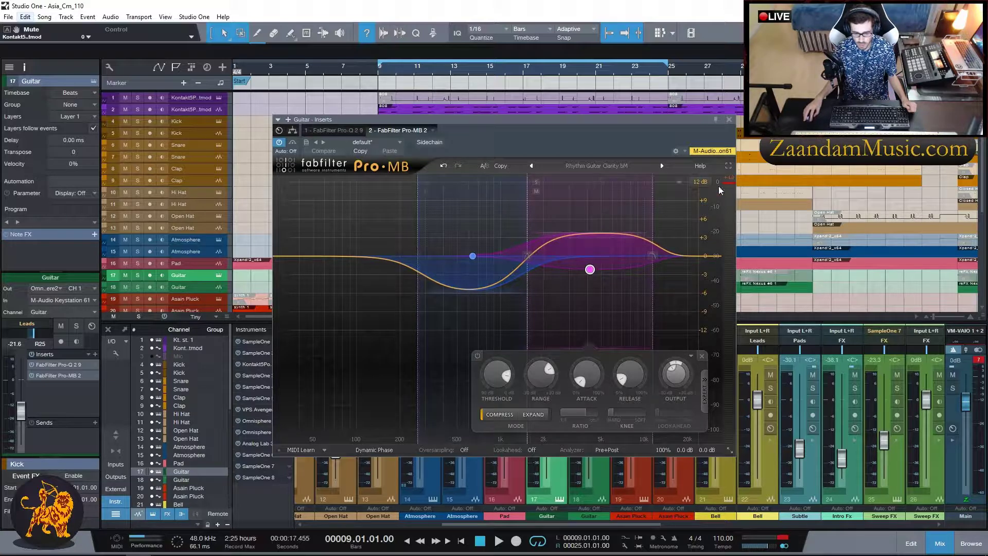
pyautogui.click(729, 119)
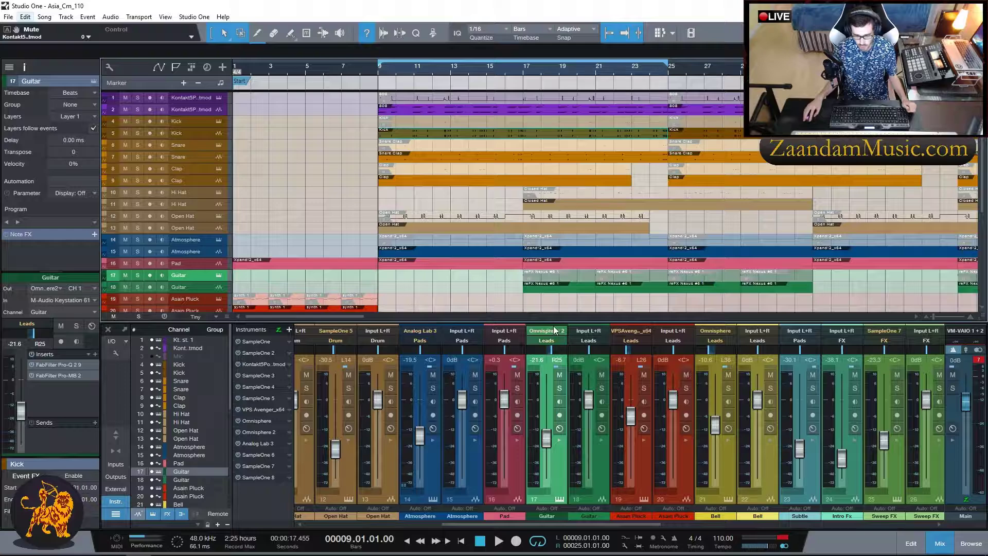
# Examine the low cut in the Asain Pluck instrument channel's FabFilter Pro-Q 2, and close it.
pyautogui.click(633, 466)
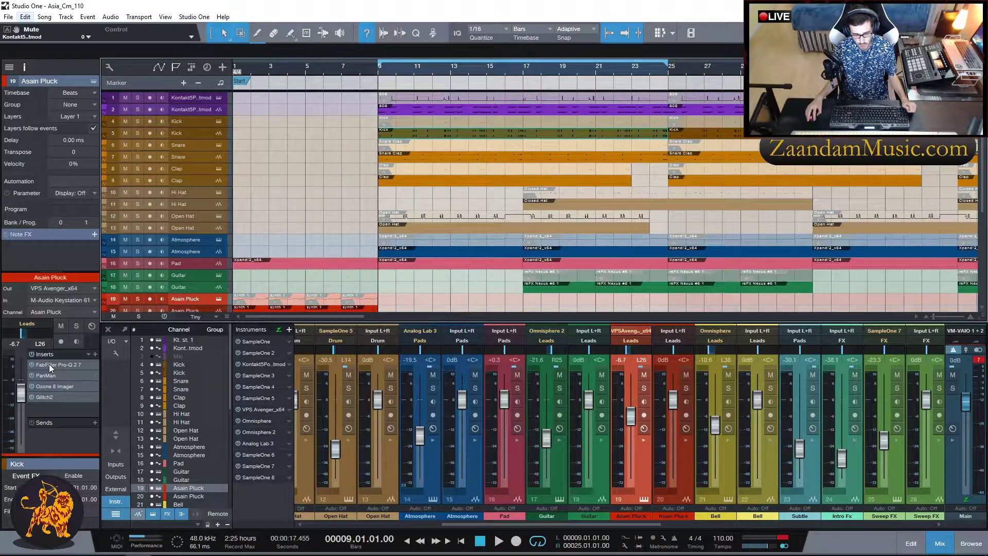
pyautogui.moveTo(0, 109); pyautogui.dragTo(428, 86)
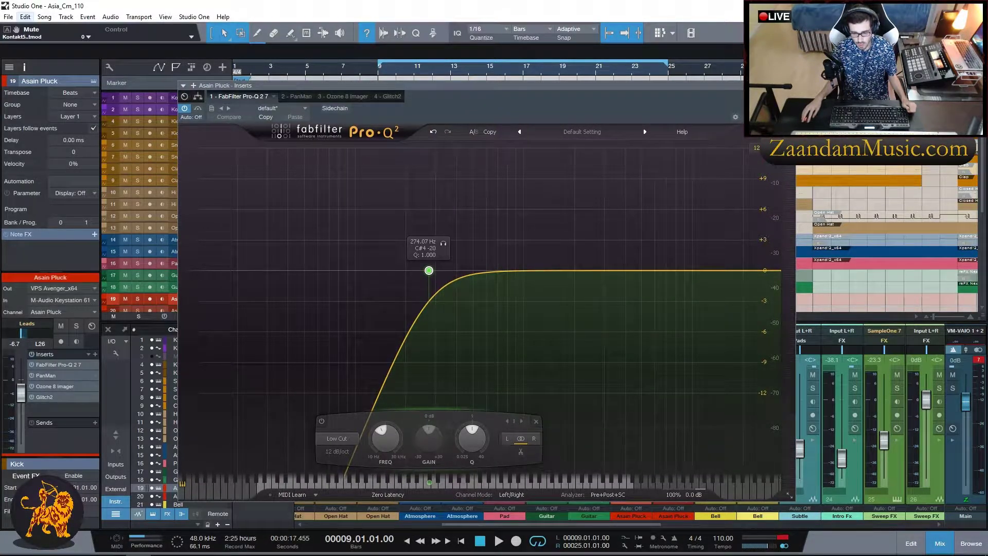
pyautogui.click(789, 85)
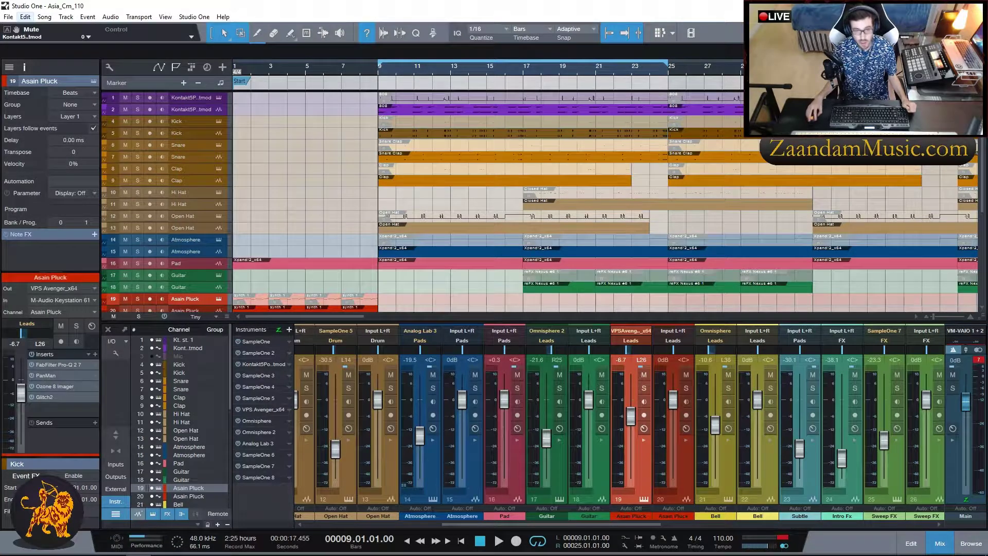
# Examine the Asain Pluck channel's PanMan and Ozone 8 Imager settings, closing each insert after viewing.
pyautogui.moveTo(0, 384); pyautogui.dragTo(511, 233)
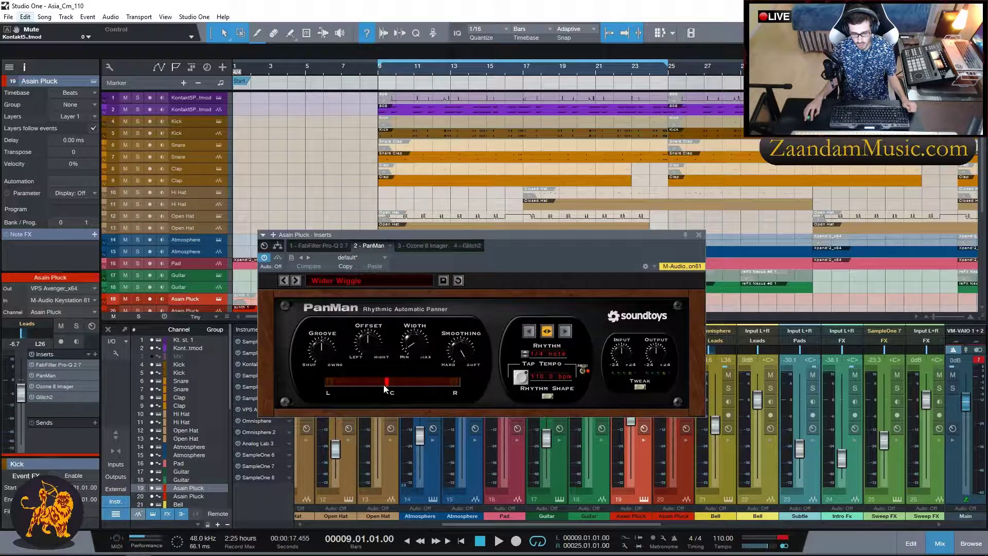
pyautogui.click(698, 234)
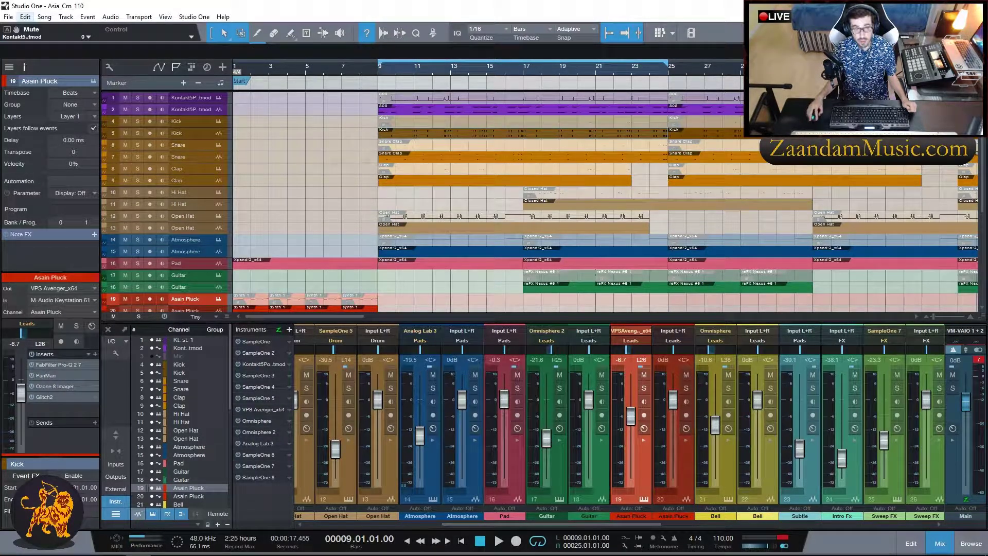
pyautogui.moveTo(234, 110); pyautogui.dragTo(430, 162)
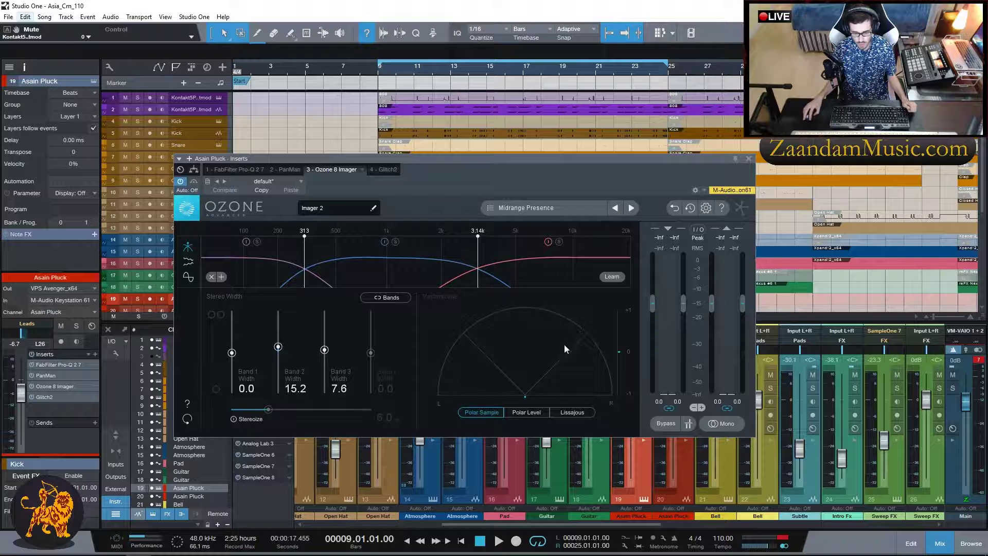
pyautogui.click(746, 160)
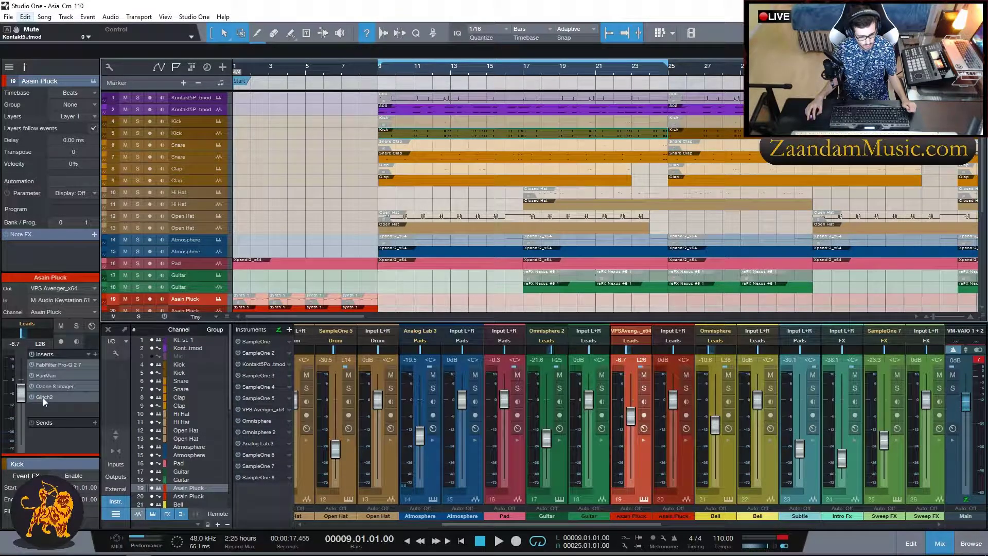
# Open the Asain Pluck channel's Glitch2 insert, solo the instrument track and set the loop around its first synth 1 clip.
pyautogui.moveTo(1, 105); pyautogui.dragTo(535, 128)
pyautogui.moveTo(434, 130); pyautogui.dragTo(530, 137)
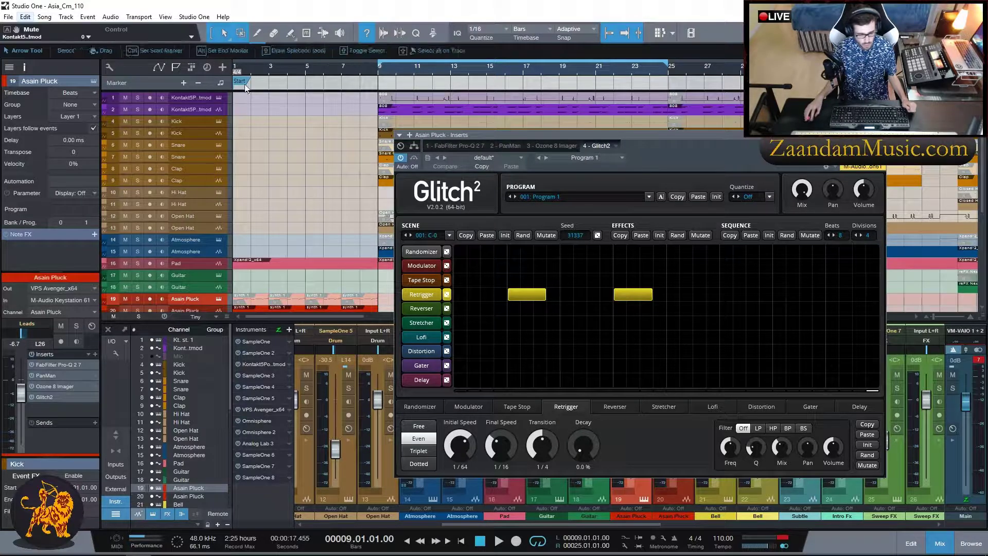
pyautogui.click(240, 66)
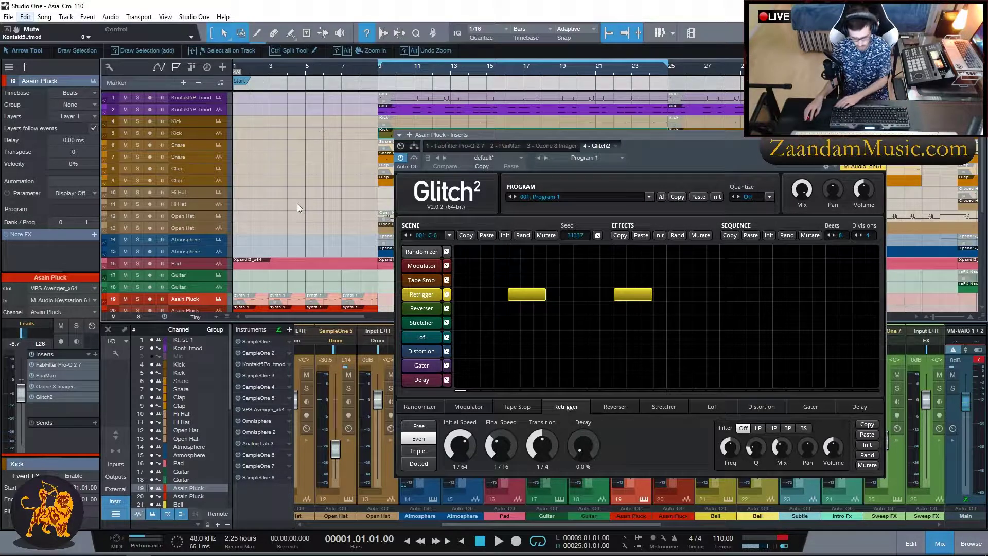
pyautogui.scroll(-4, 258, 141)
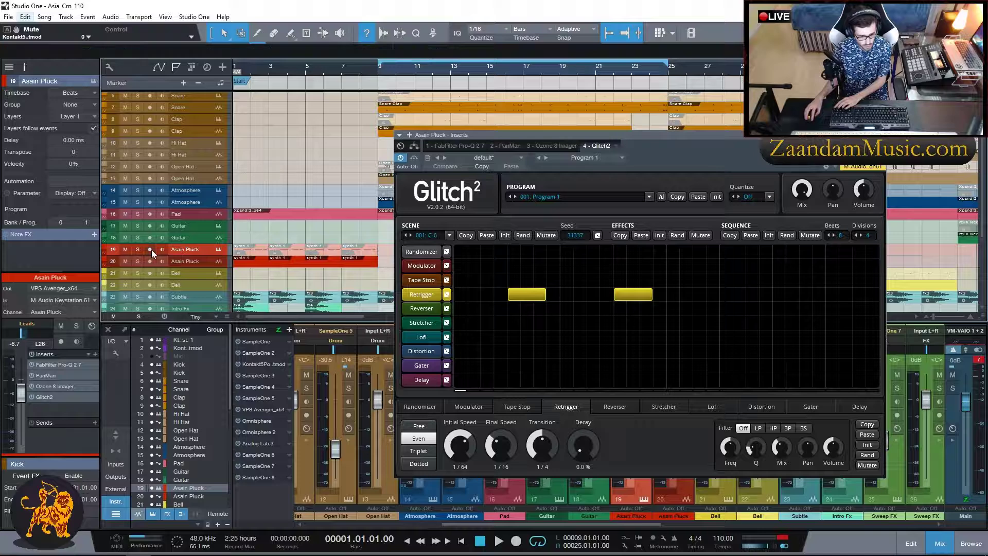
pyautogui.click(137, 249)
pyautogui.click(254, 251)
pyautogui.press('p')
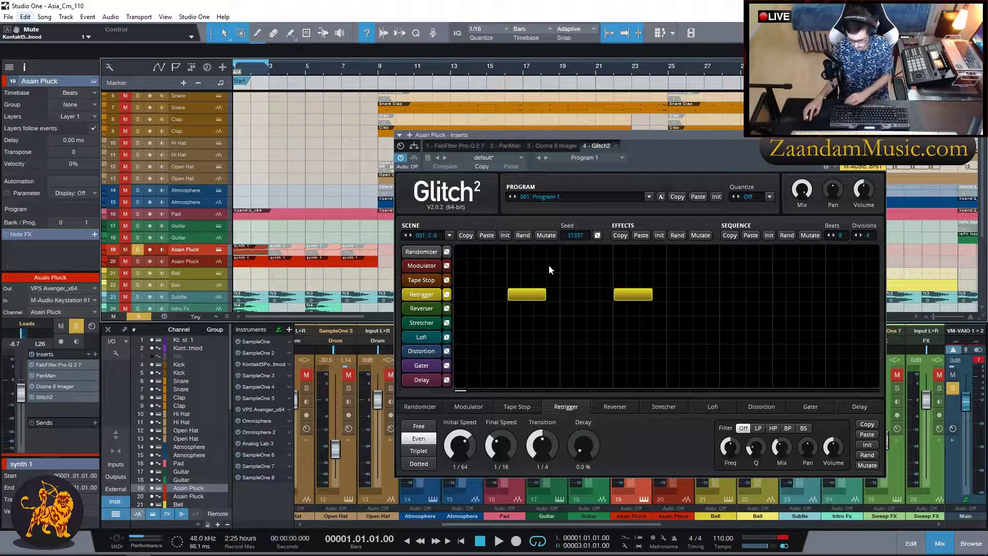
# Play the soloed pluck loop to hear Glitch2's Retrigger steps, close Glitch2 and stop playback.
pyautogui.press('space')
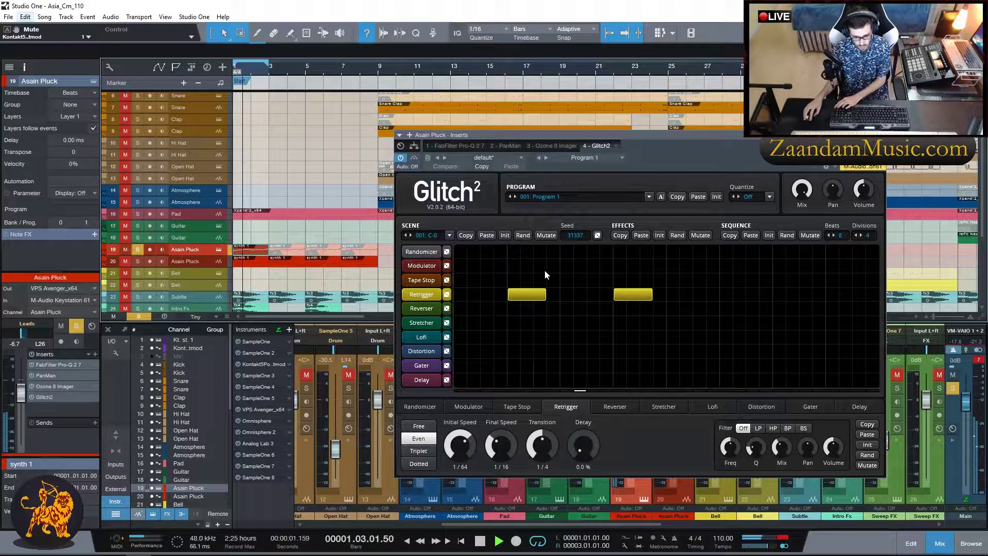
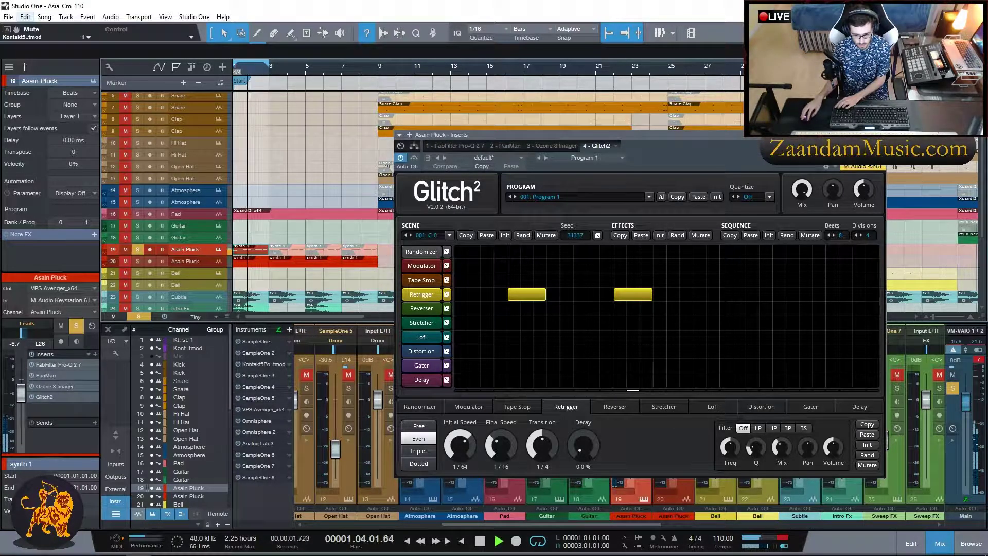
pyautogui.click(878, 135)
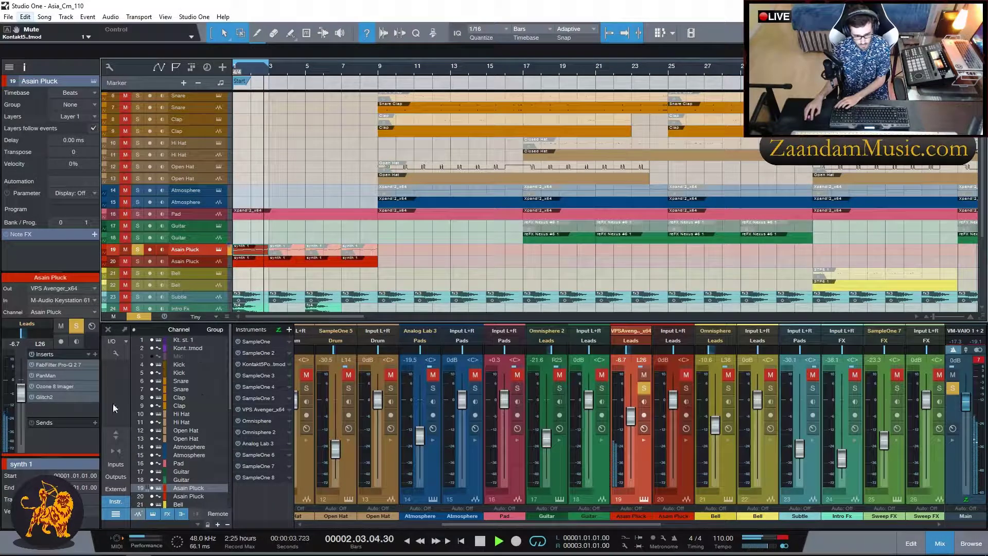
pyautogui.press('space')
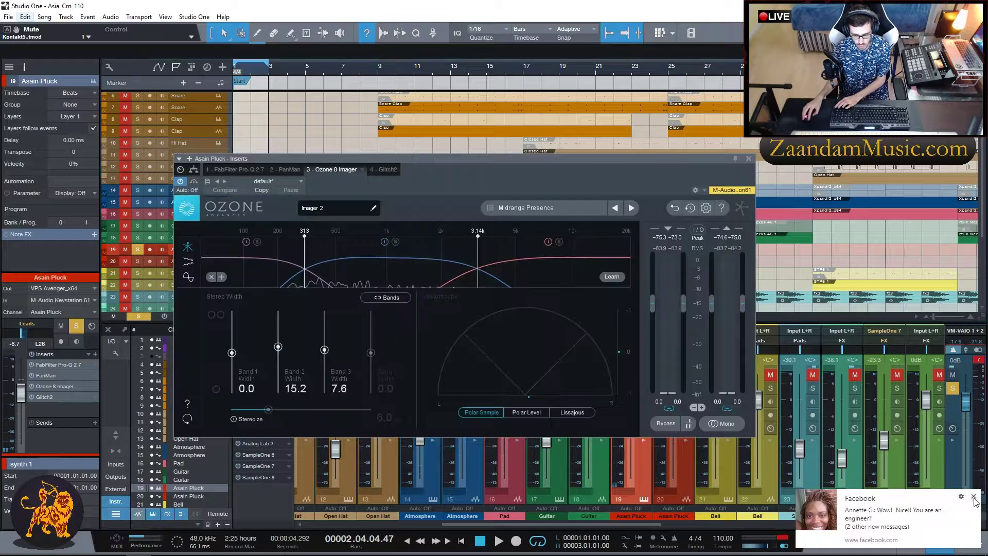
# Play the soloed pluck loop while viewing the Ozone 8 Imager and PanMan inserts, closing each one.
pyautogui.click(973, 496)
pyautogui.press('space')
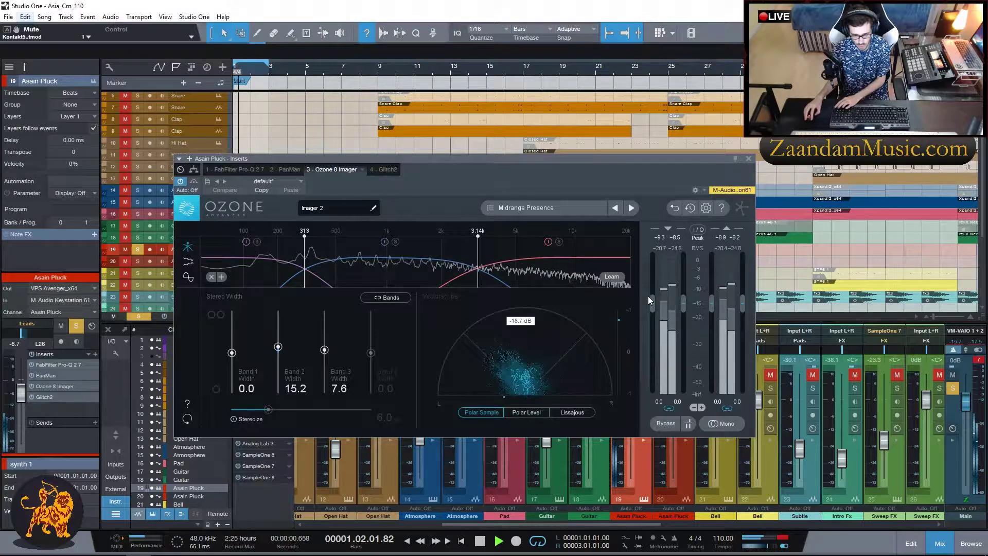
pyautogui.click(749, 160)
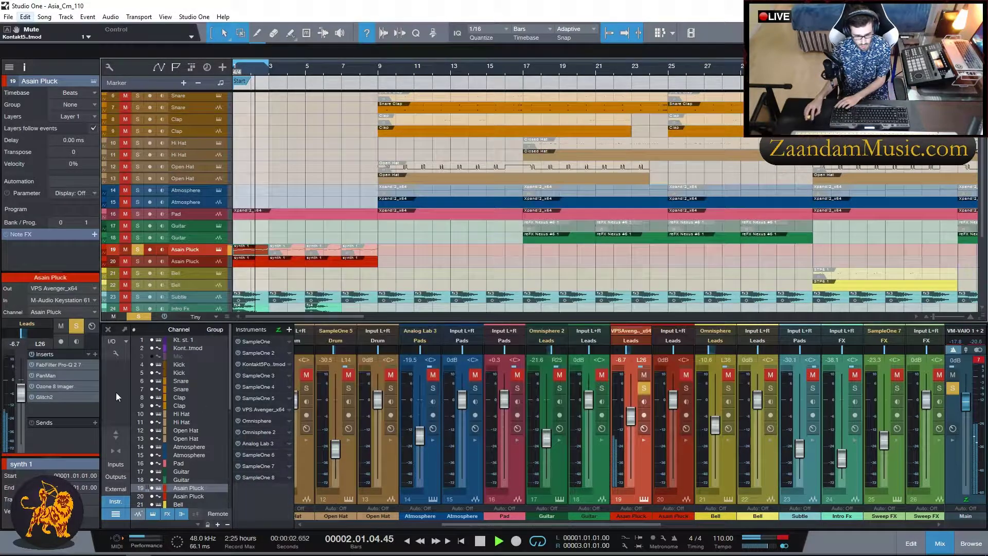
pyautogui.click(46, 375)
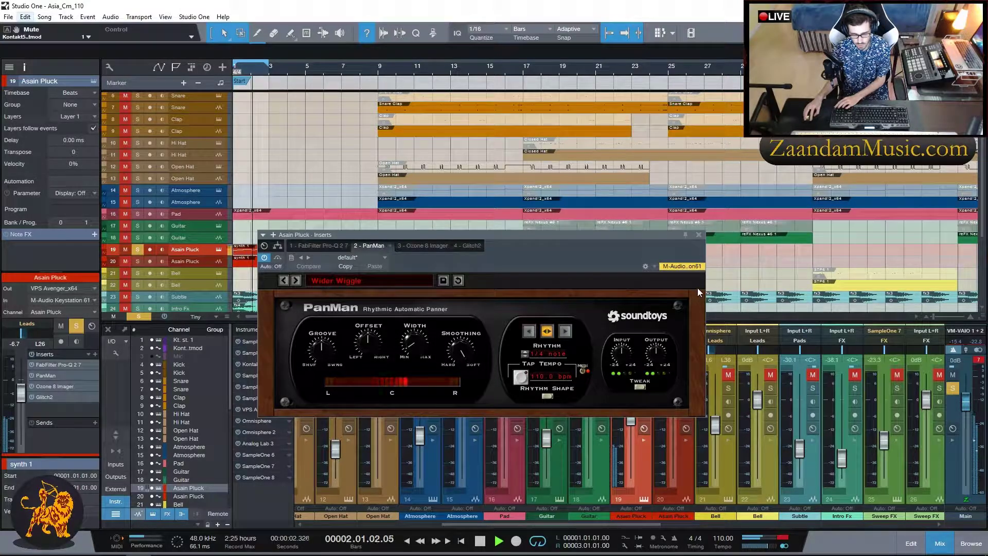
pyautogui.click(698, 235)
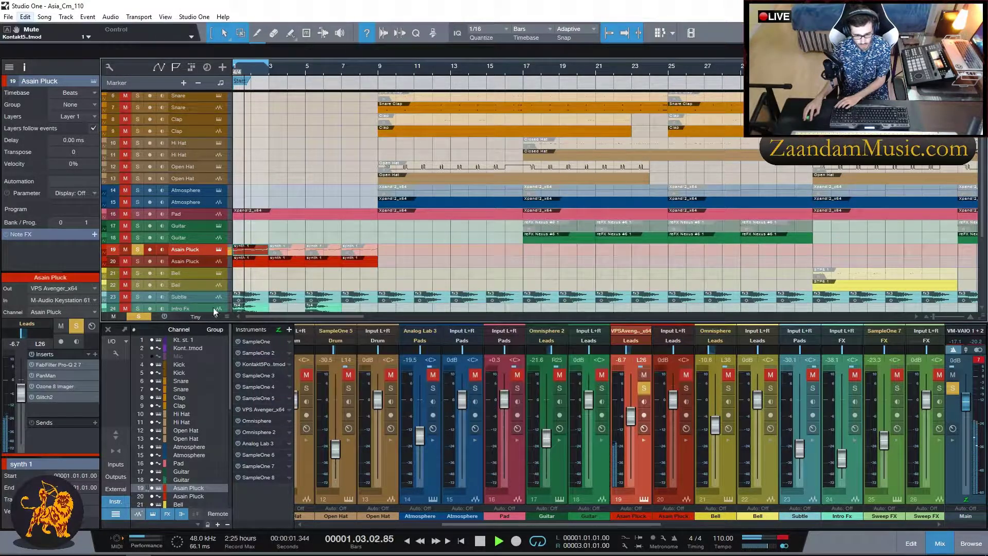
# Turn off solo on the Asain Pluck instrument track, stop playback and dismiss the desktop notification.
pyautogui.click(135, 251)
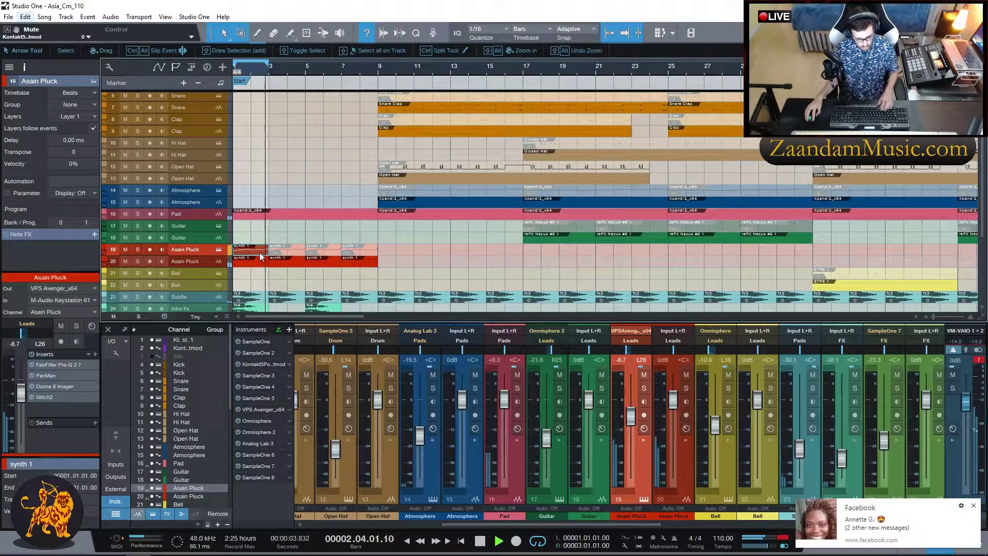
pyautogui.press('space')
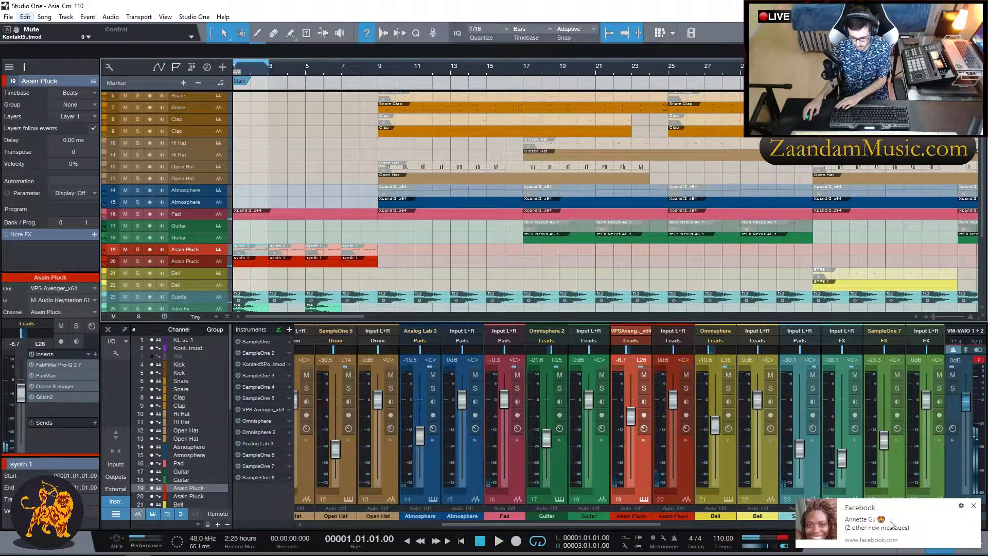
pyautogui.click(973, 506)
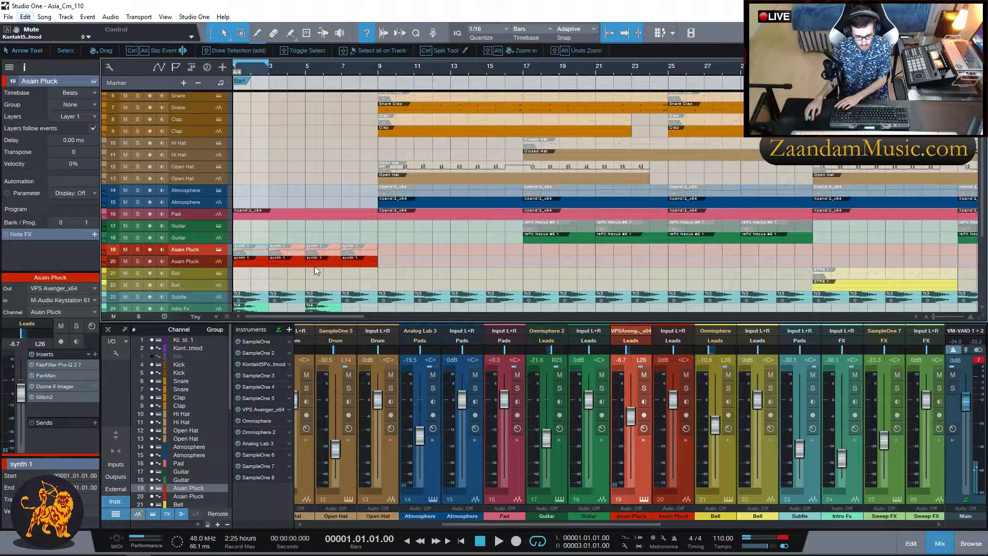
# View the Bell instrument channel's FabFilter Pro-MB 3 and Pro-Q 2 inserts, closing each one.
pyautogui.moveTo(517, 523); pyautogui.dragTo(540, 526)
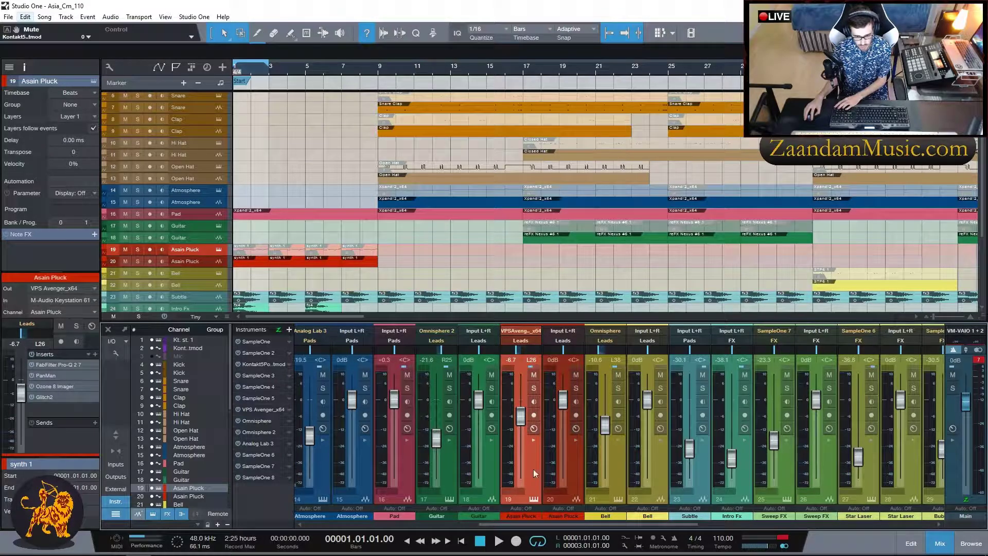
pyautogui.click(613, 471)
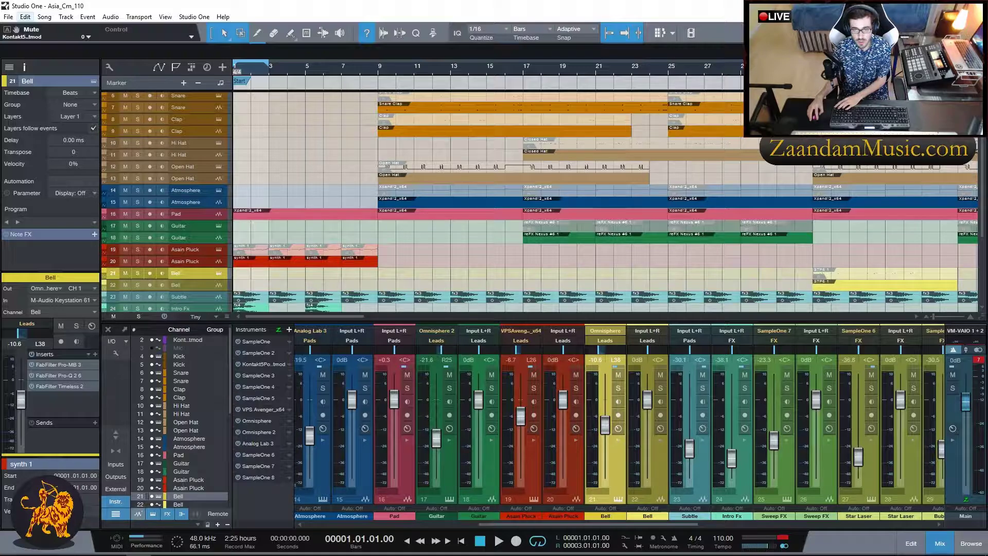
pyautogui.doubleClick(58, 364)
pyautogui.moveTo(146, 180); pyautogui.dragTo(394, 129)
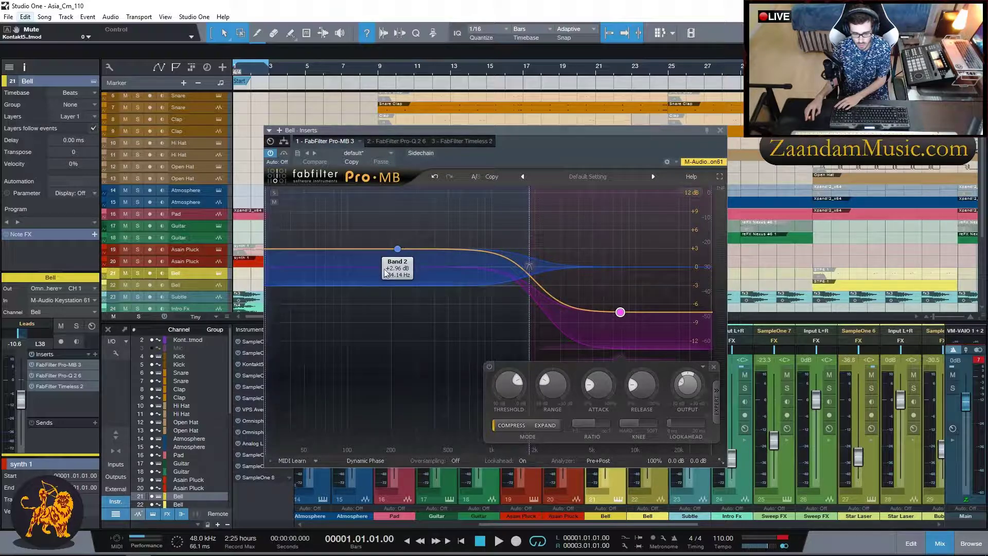
pyautogui.click(720, 131)
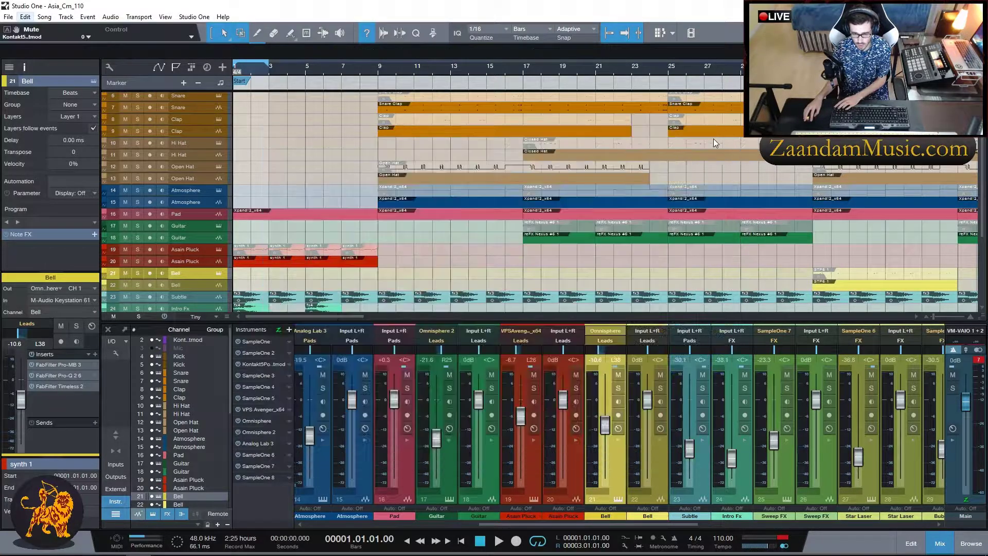
pyautogui.click(55, 375)
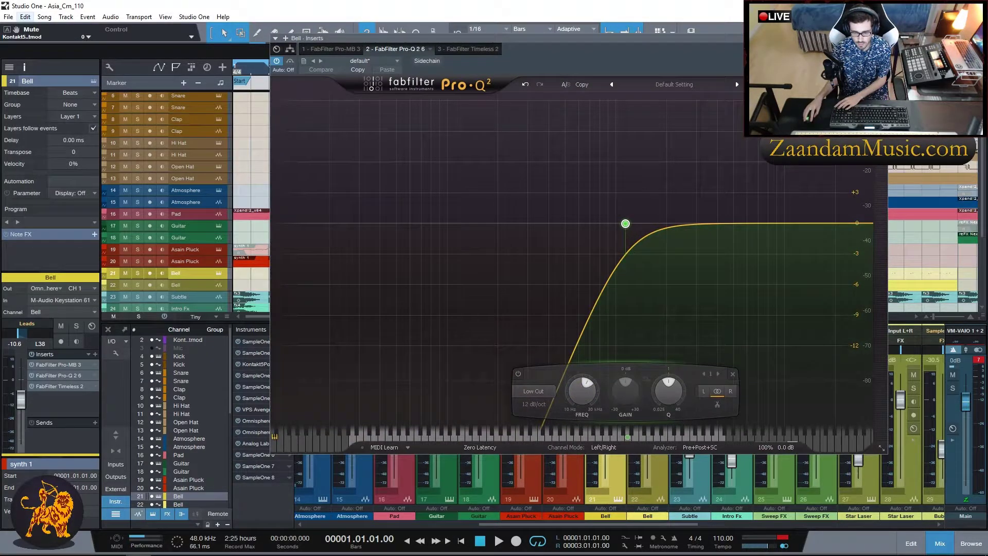
pyautogui.click(881, 38)
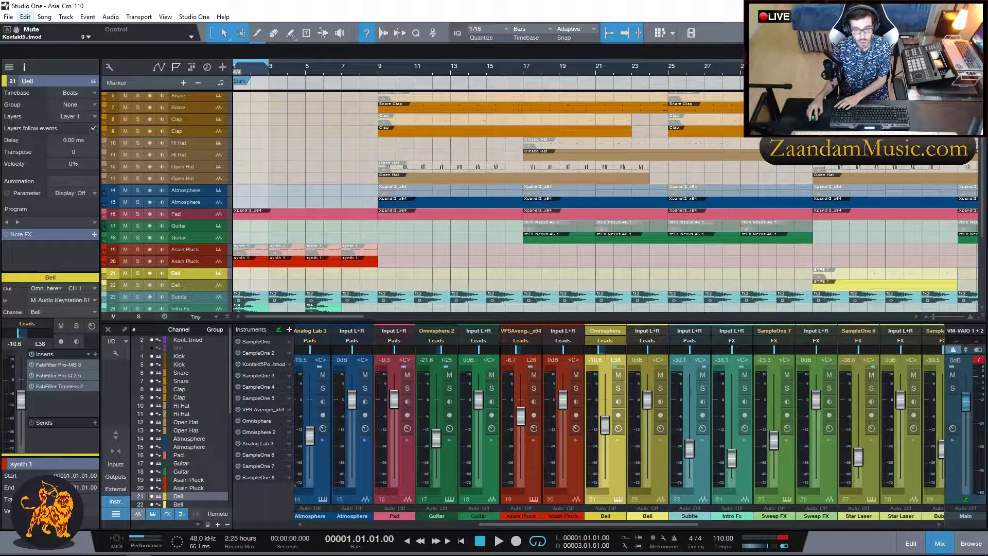
# Open the Bell channel's FabFilter Timeless 2 insert, set the loop around the STP6 1 clip and solo the instrument track.
pyautogui.doubleClick(58, 386)
pyautogui.moveTo(174, 275); pyautogui.dragTo(379, 234)
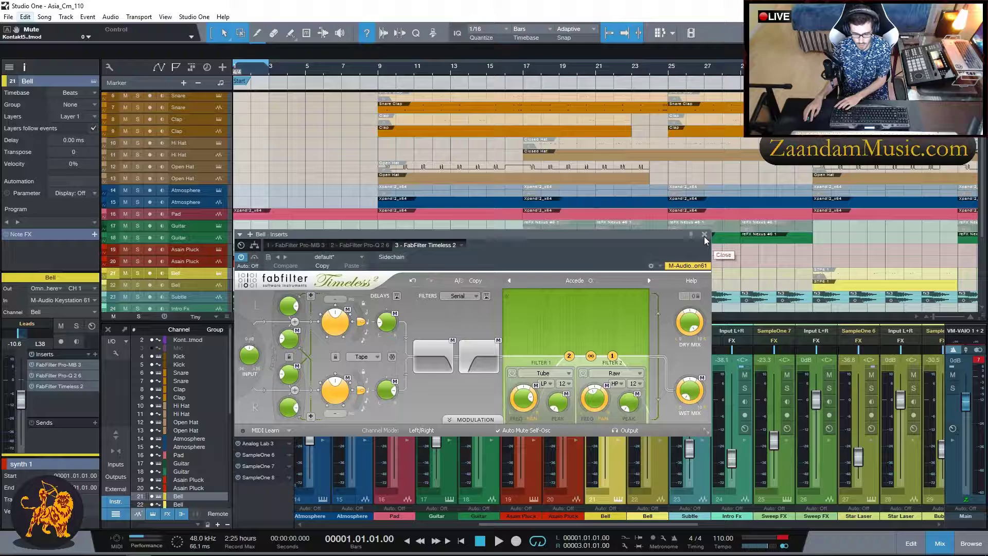
pyautogui.moveTo(612, 234); pyautogui.dragTo(675, 236)
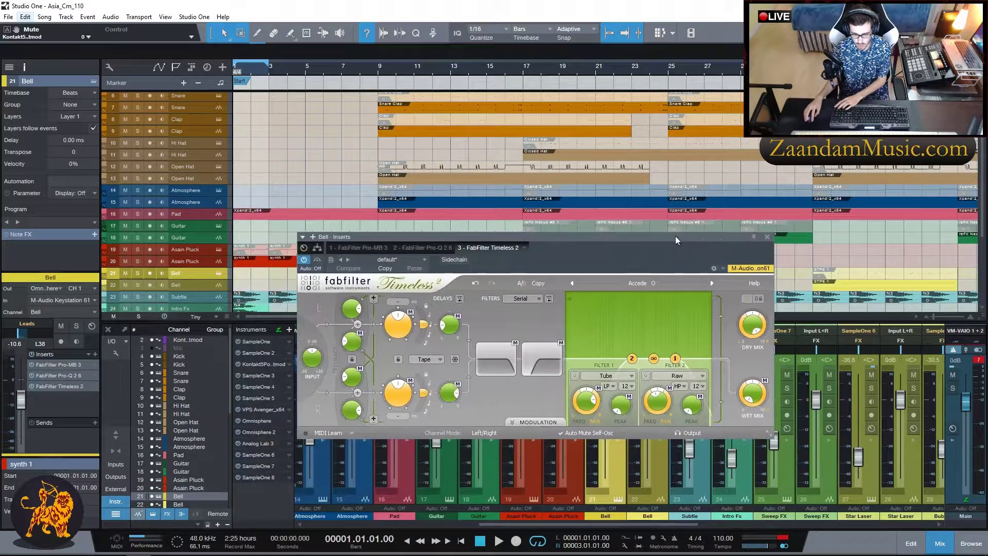
pyautogui.click(863, 276)
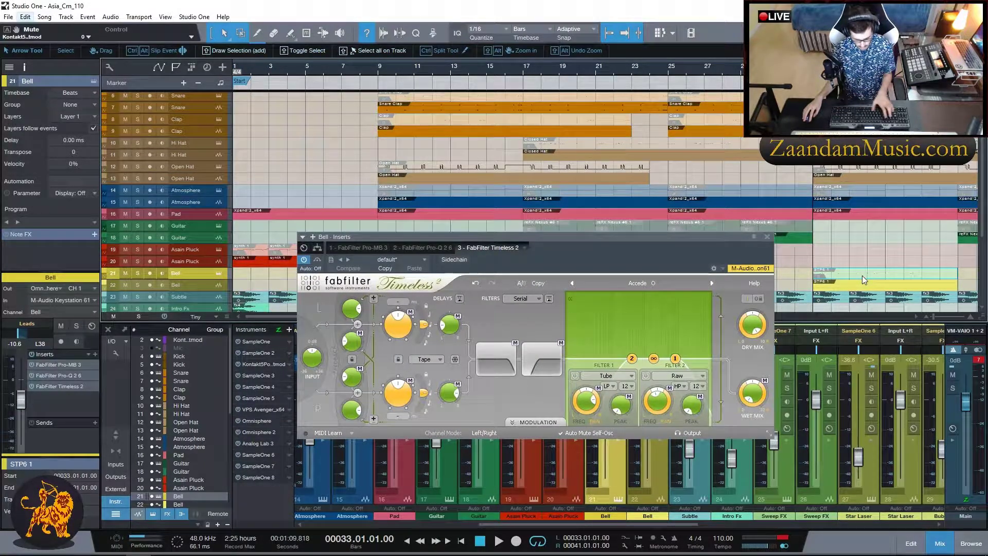
pyautogui.click(137, 272)
# Play the soloed bell part from bar 33 with Timeless 2 open, close the insert and stop playback.
pyautogui.press('space')
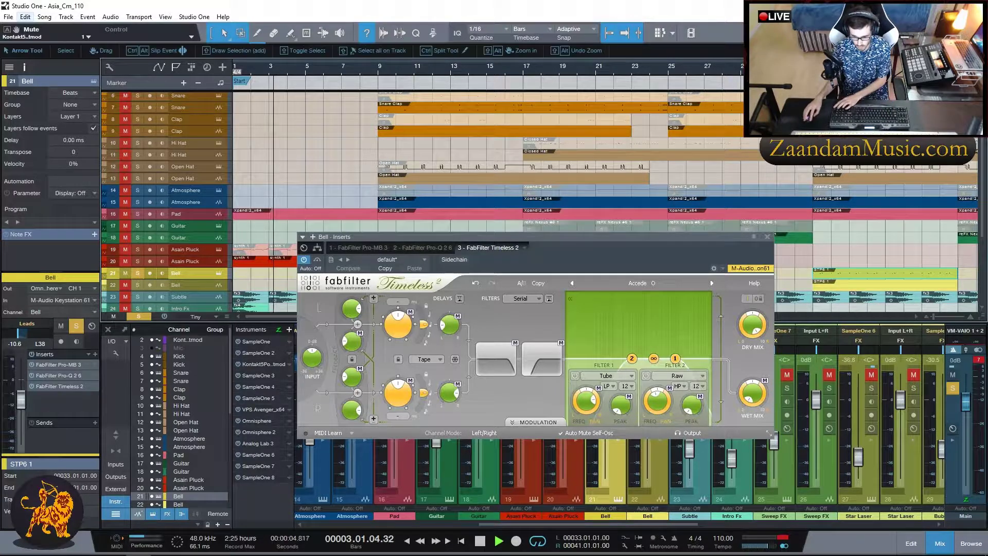
pyautogui.click(816, 71)
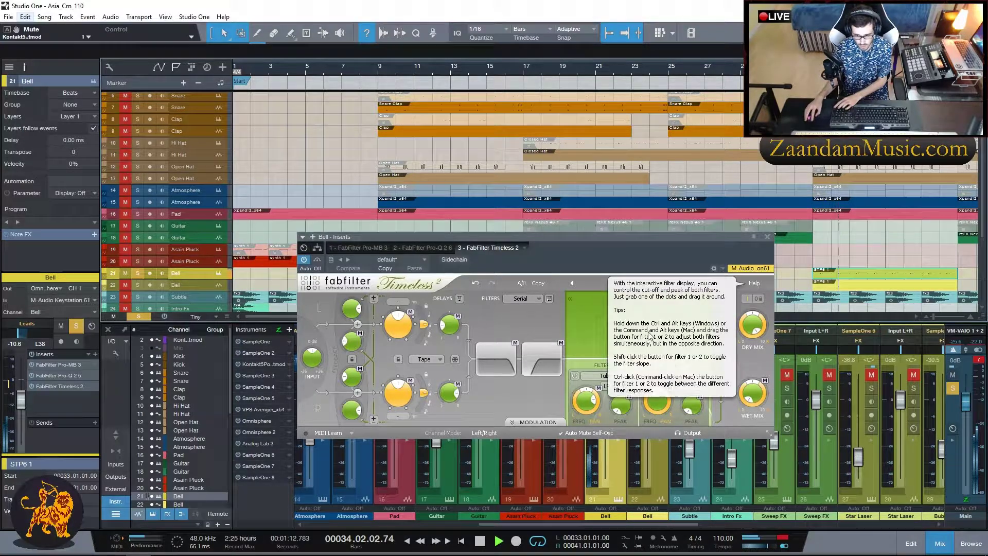
pyautogui.click(766, 238)
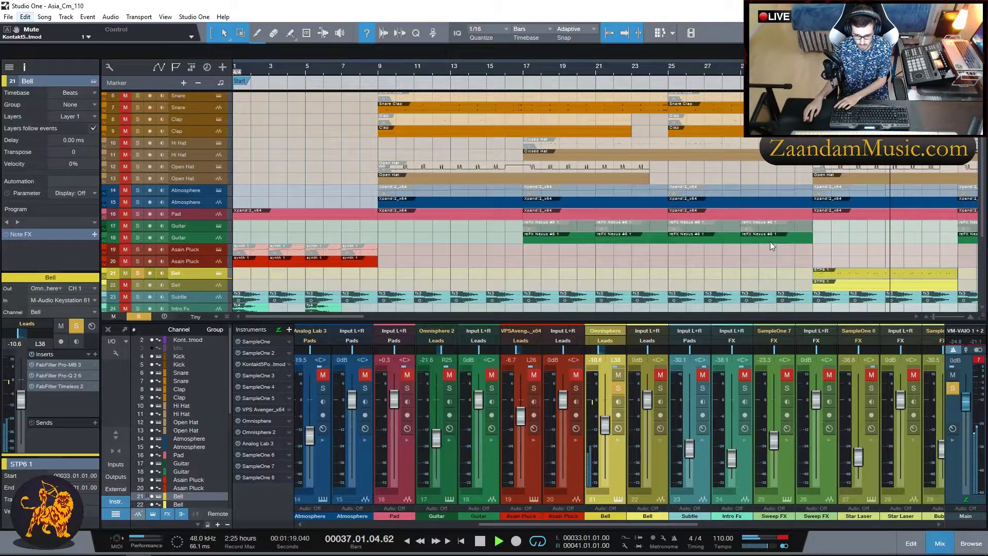
pyautogui.click(864, 276)
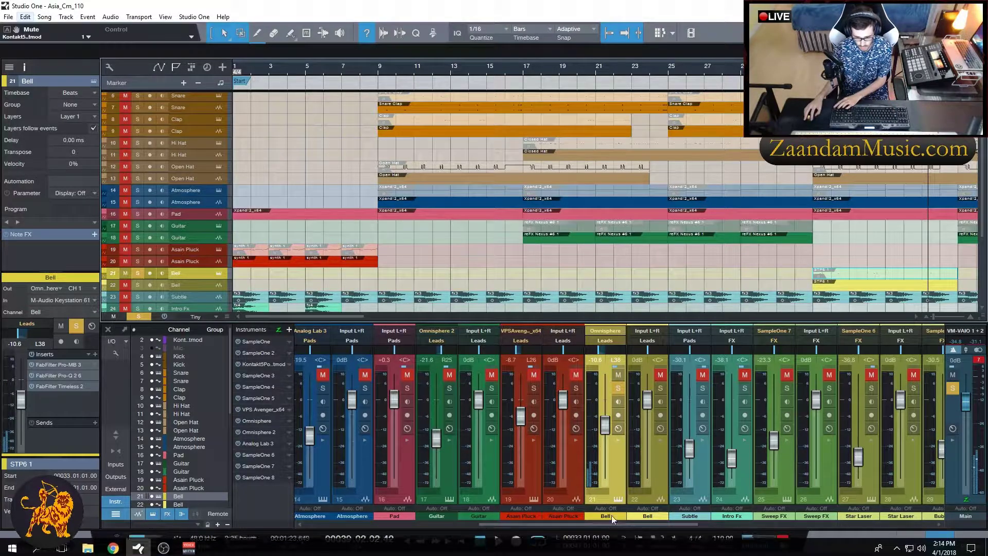
# Select the Subtle channel, expand it to view its Panman send and collapse it again.
pyautogui.moveTo(638, 524); pyautogui.dragTo(681, 522)
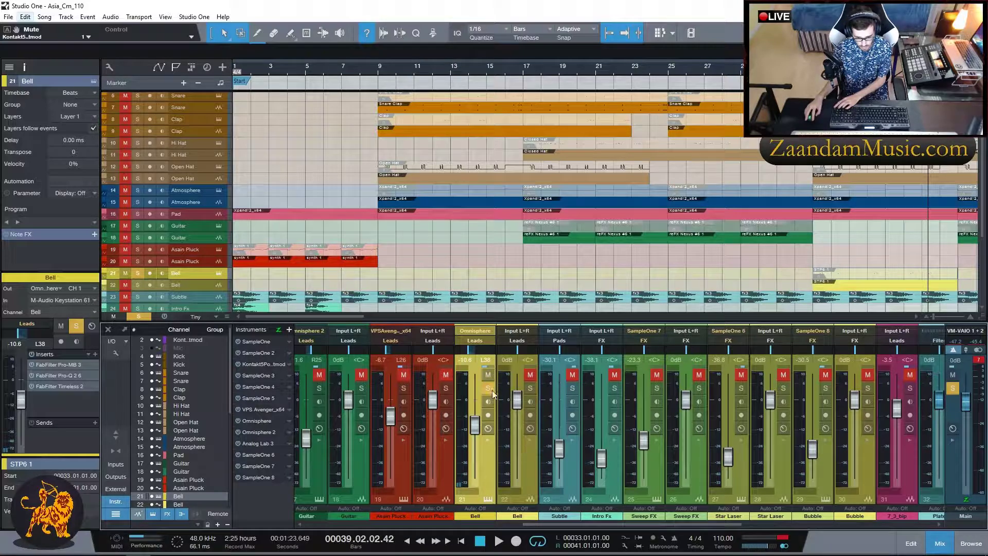
pyautogui.click(571, 474)
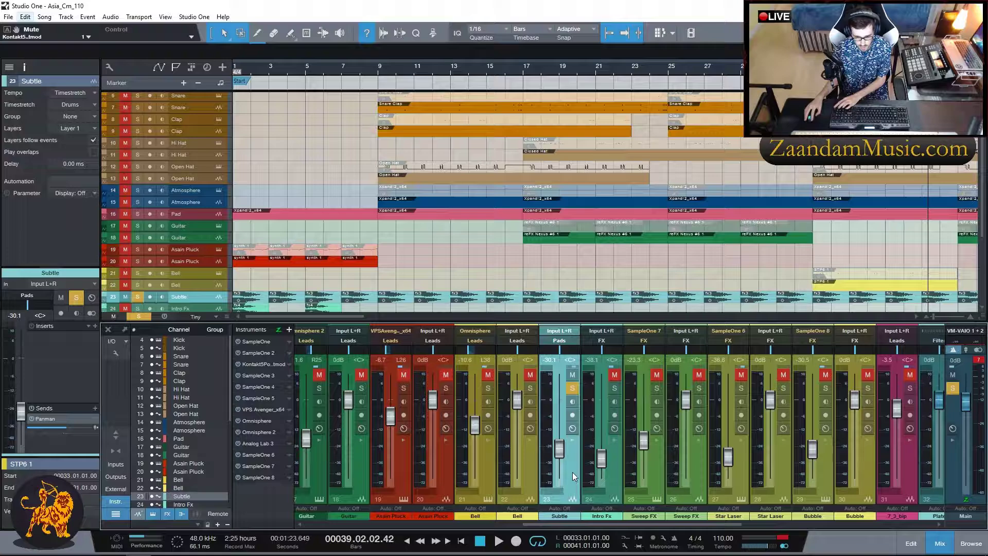
pyautogui.moveTo(583, 524); pyautogui.dragTo(588, 524)
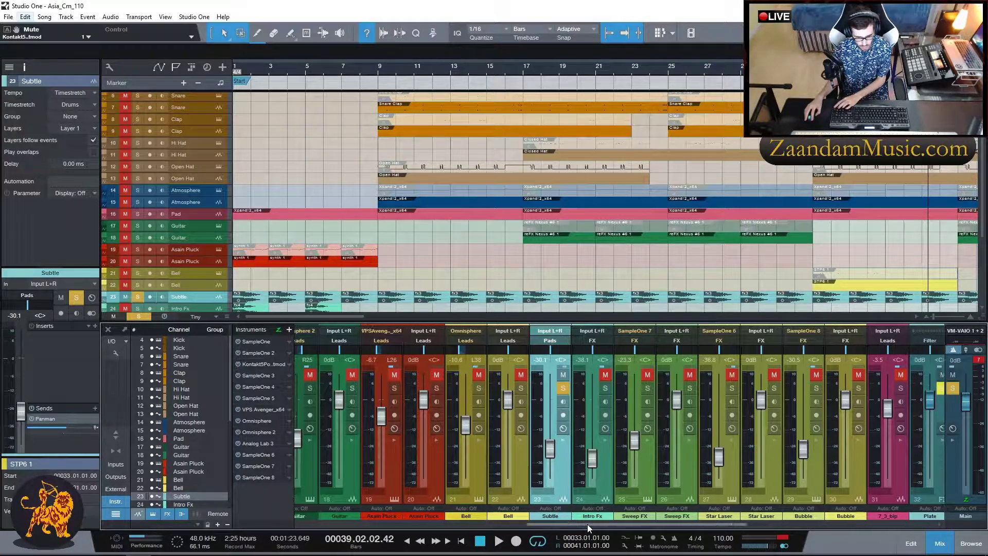
pyautogui.click(562, 440)
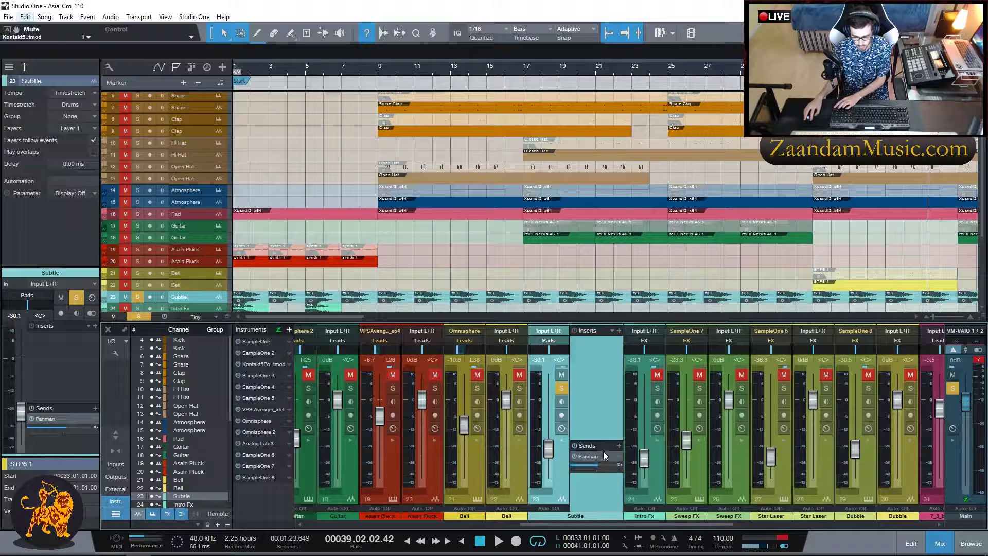
pyautogui.moveTo(594, 465)
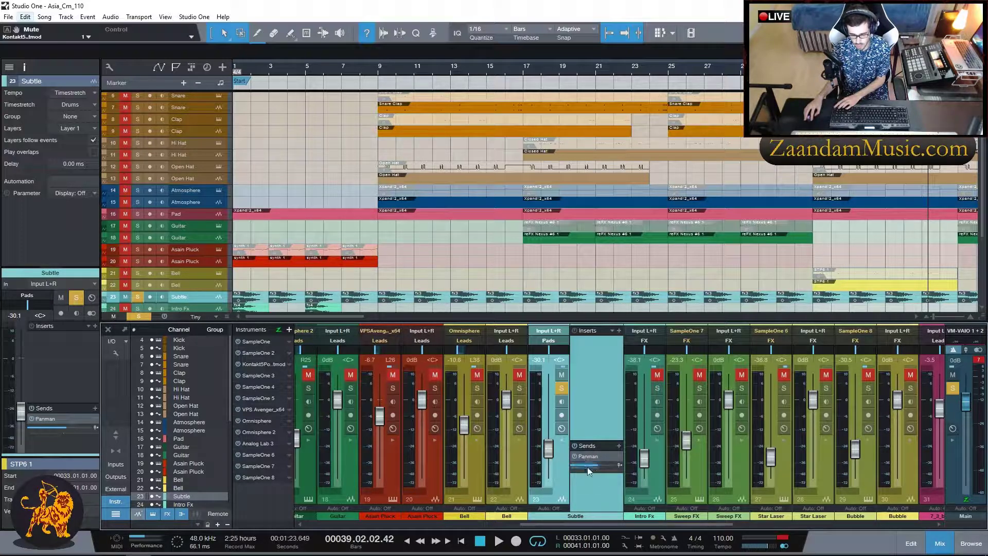
pyautogui.click(560, 442)
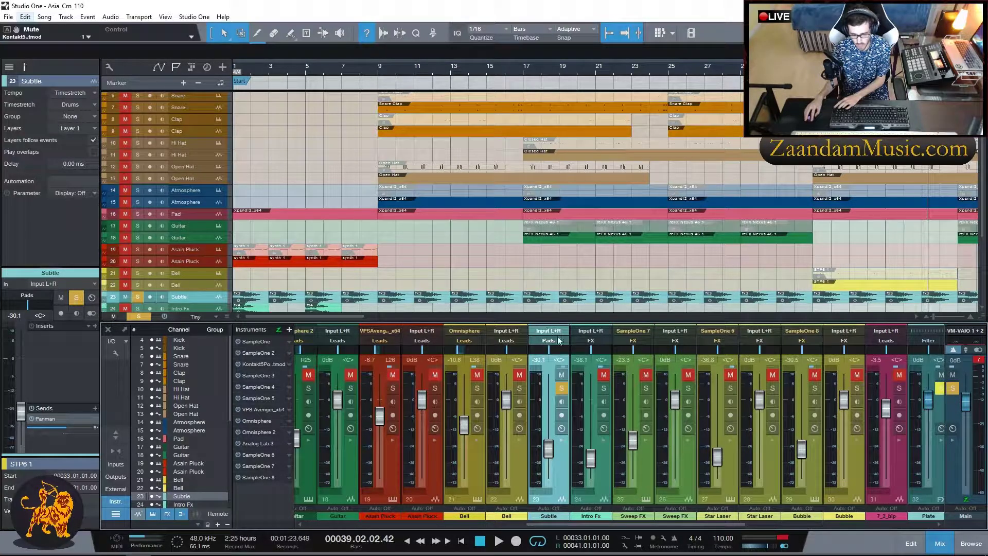
# Remove the HoRNetSongKeyMK2 insert from the Intro Fx channel and collapse the channel.
pyautogui.click(601, 471)
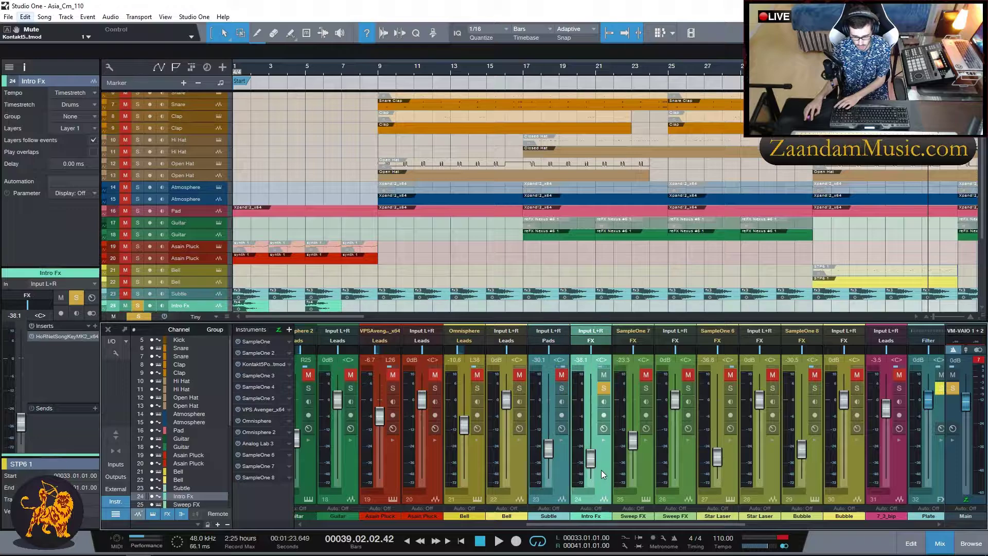
pyautogui.moveTo(590, 522); pyautogui.dragTo(612, 521)
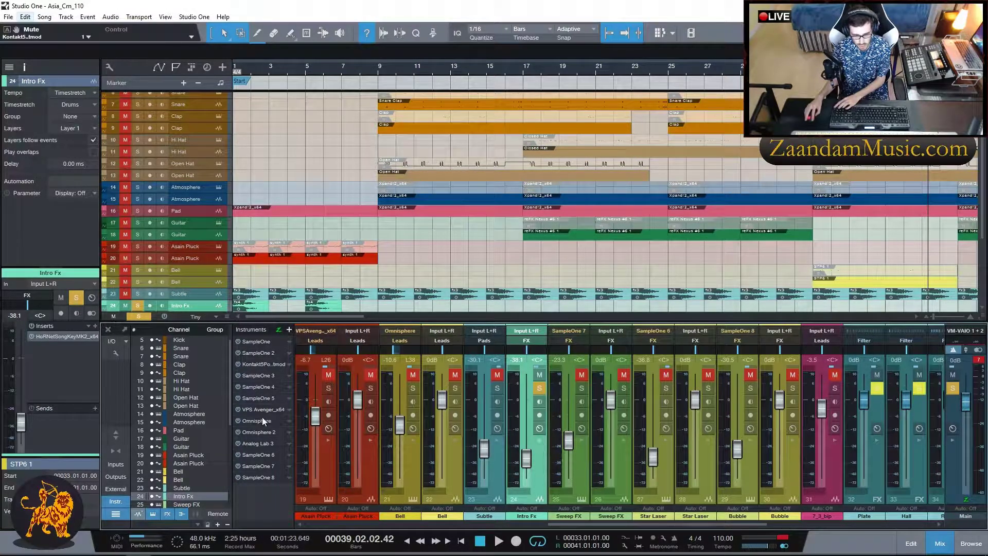
pyautogui.click(539, 441)
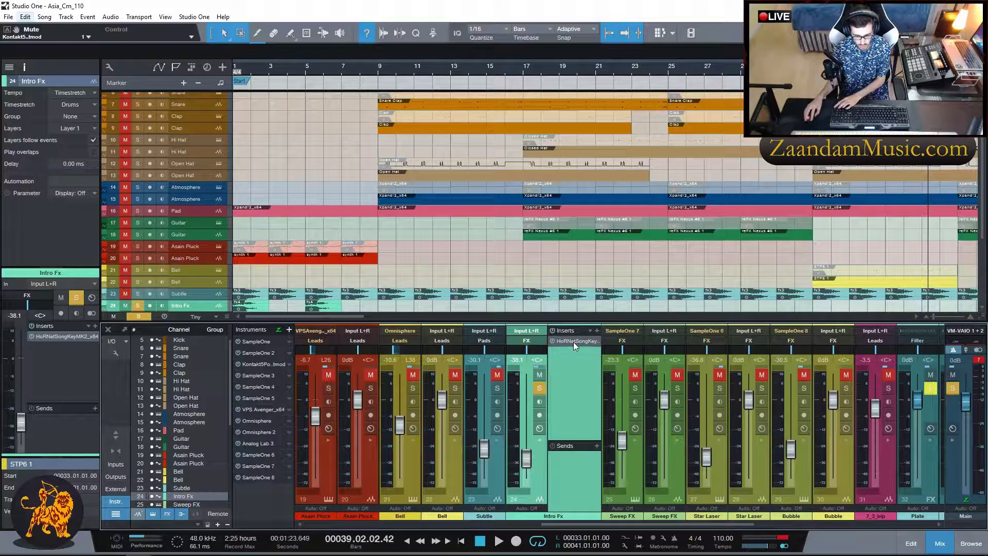
pyautogui.rightClick(573, 341)
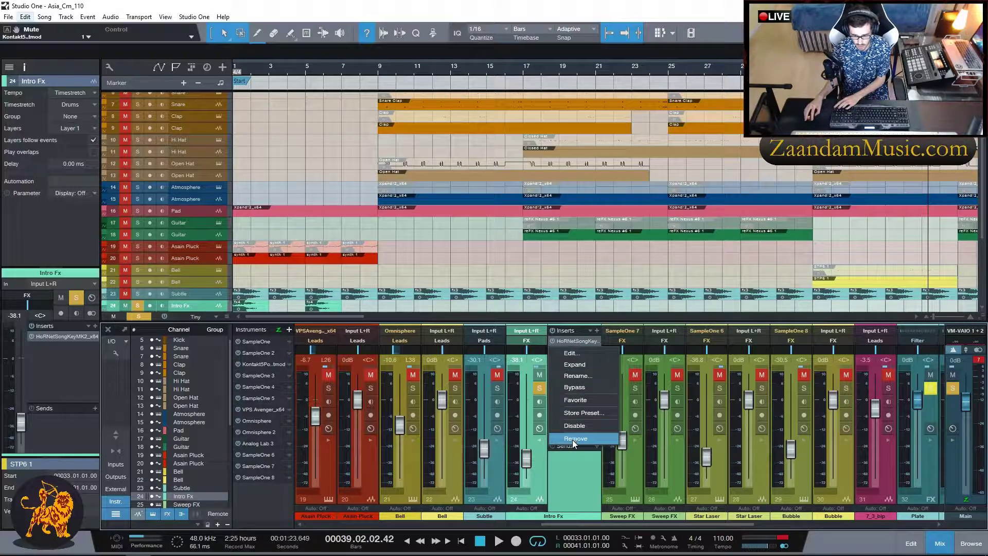
pyautogui.click(573, 439)
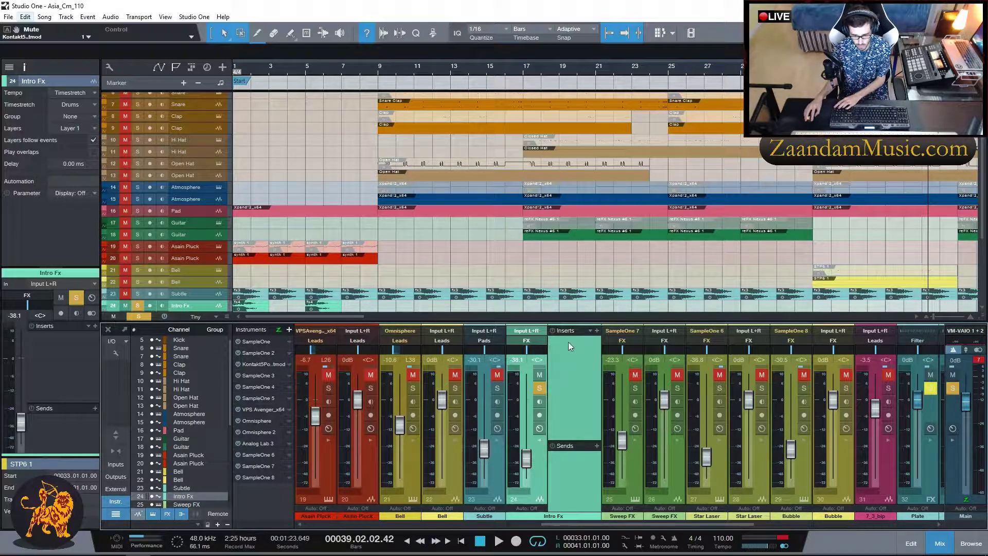
pyautogui.click(539, 440)
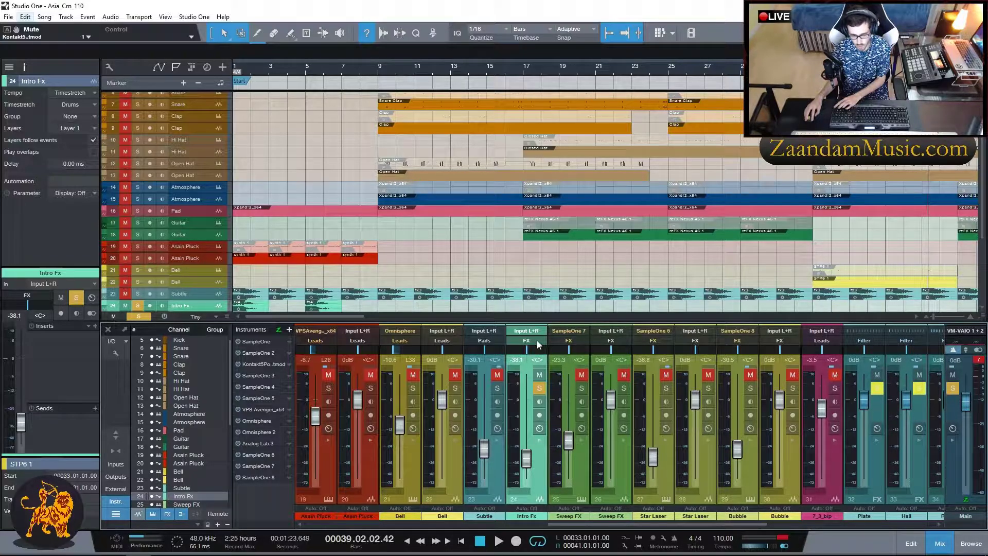
# Select the first Sweep FX channel, expand it to check its inserts and sends, and collapse it.
pyautogui.click(579, 473)
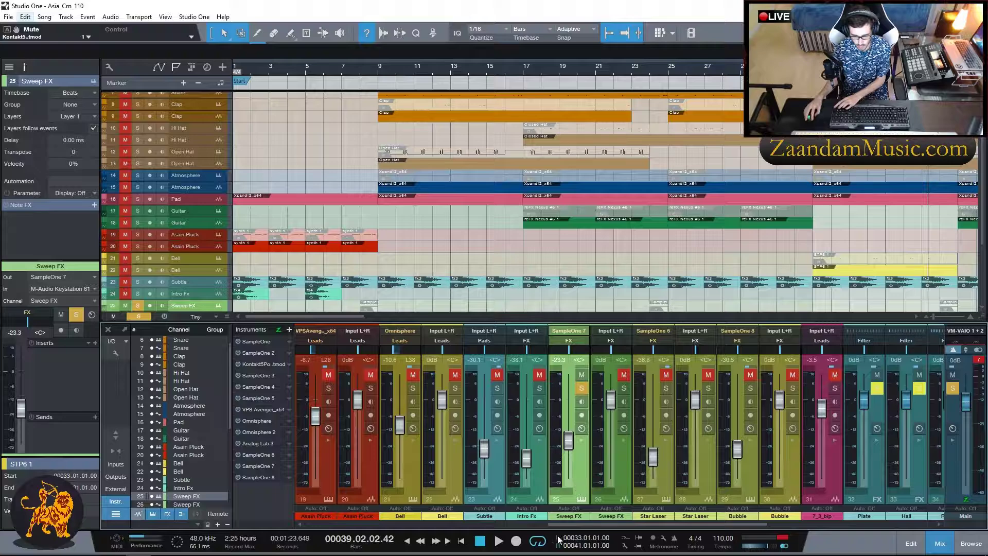
pyautogui.moveTo(569, 524); pyautogui.dragTo(587, 522)
pyautogui.click(531, 440)
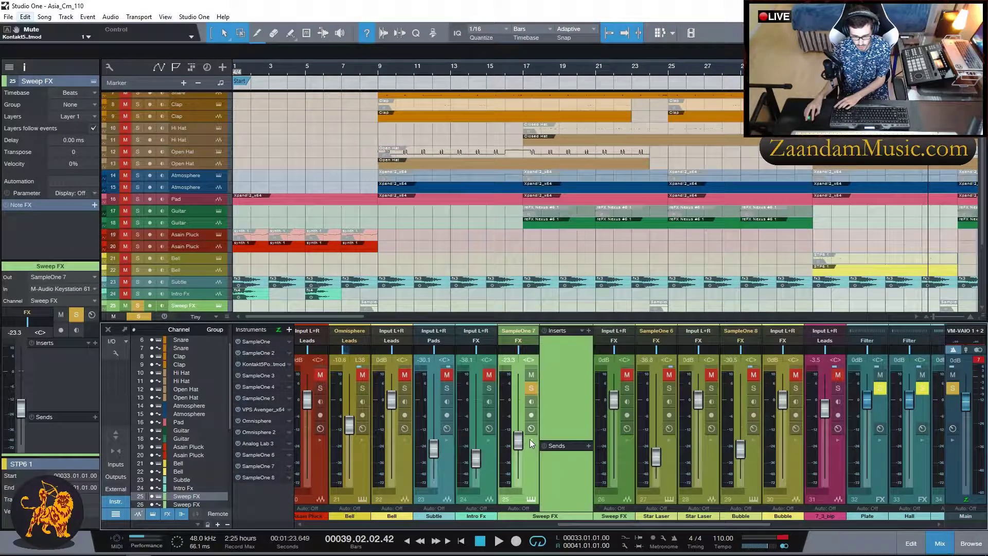
pyautogui.click(530, 440)
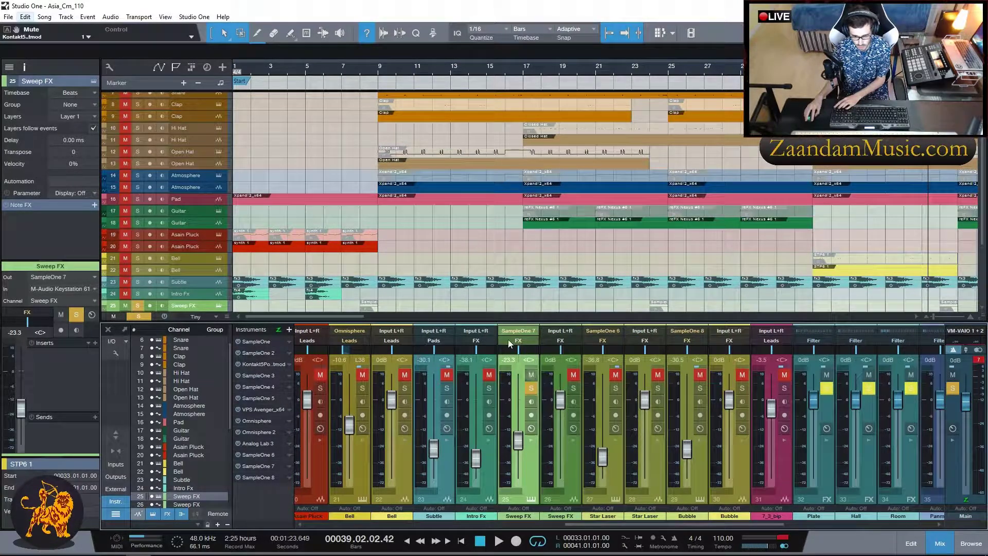
# Select the first Star Laser channel, expand it to view its Panman send and collapse it.
pyautogui.moveTo(571, 523); pyautogui.dragTo(586, 523)
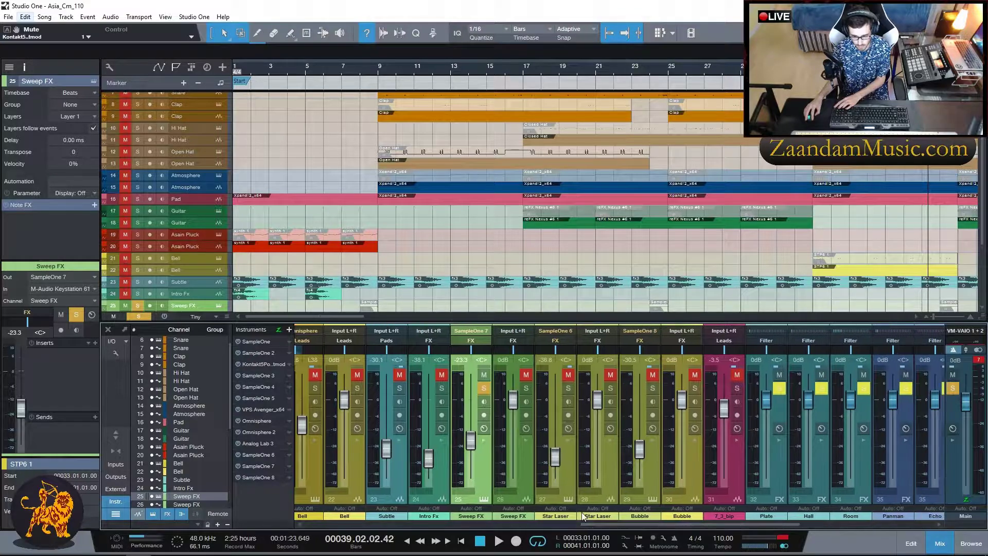
pyautogui.click(566, 454)
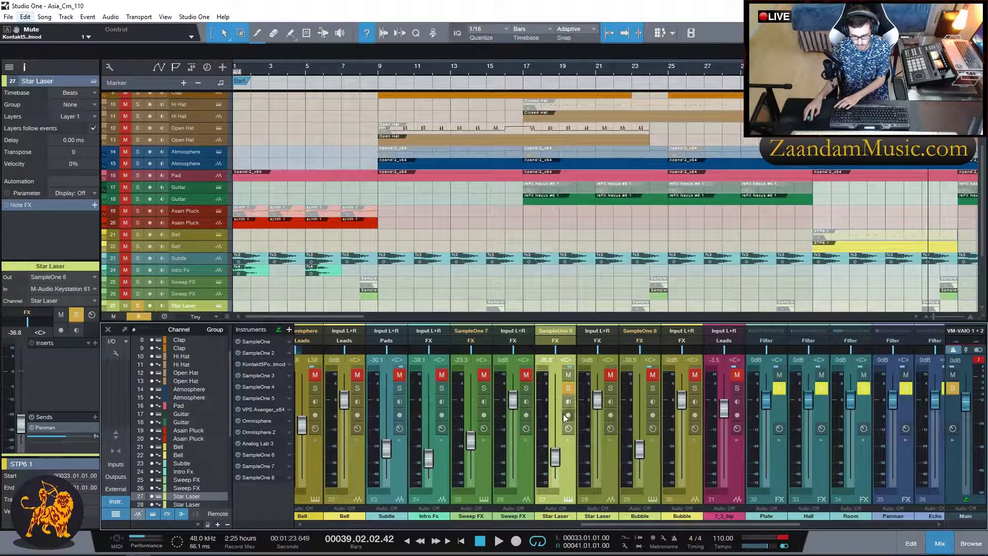
pyautogui.click(567, 440)
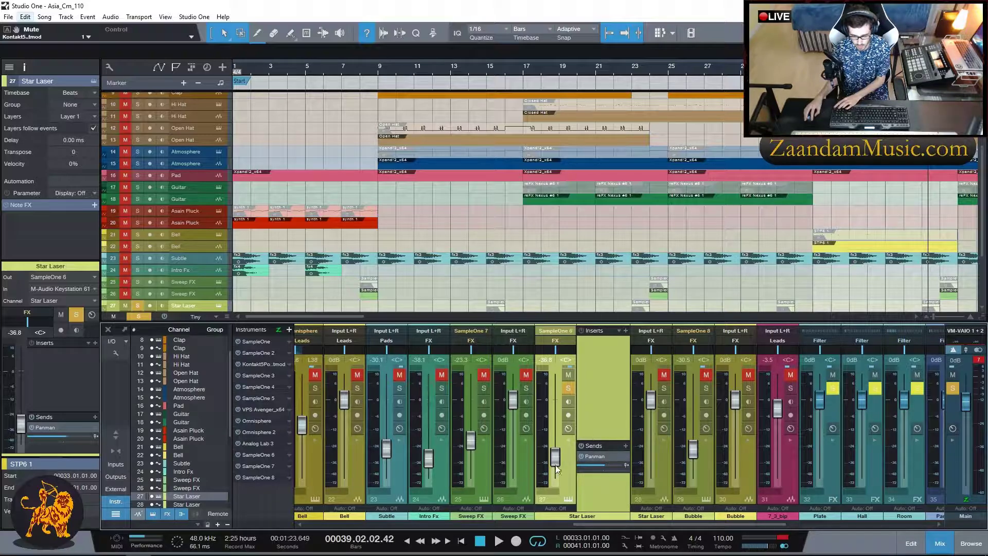
pyautogui.click(569, 442)
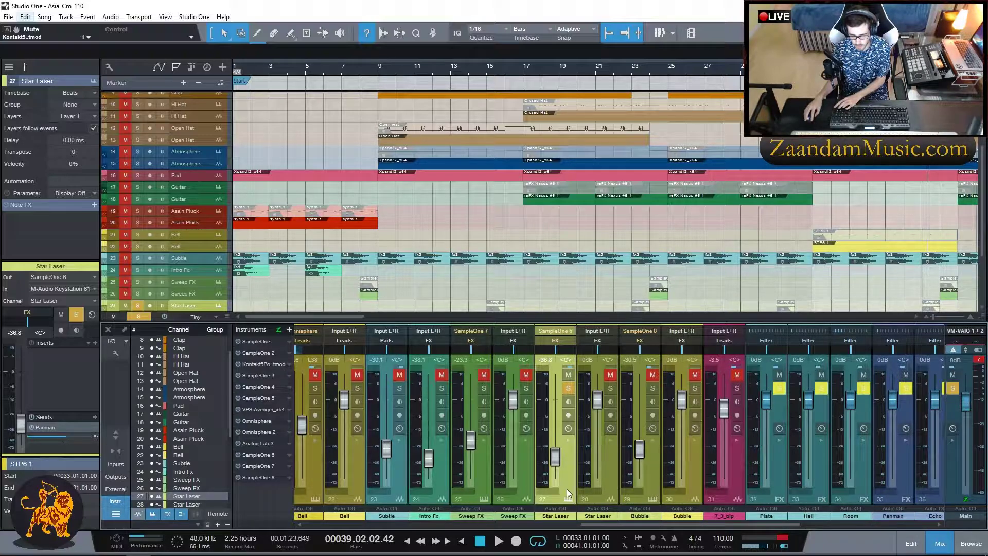
# Expand the first Bubble channel to show its Ozone 8 Imager insert and save the song.
pyautogui.moveTo(620, 524); pyautogui.dragTo(640, 516)
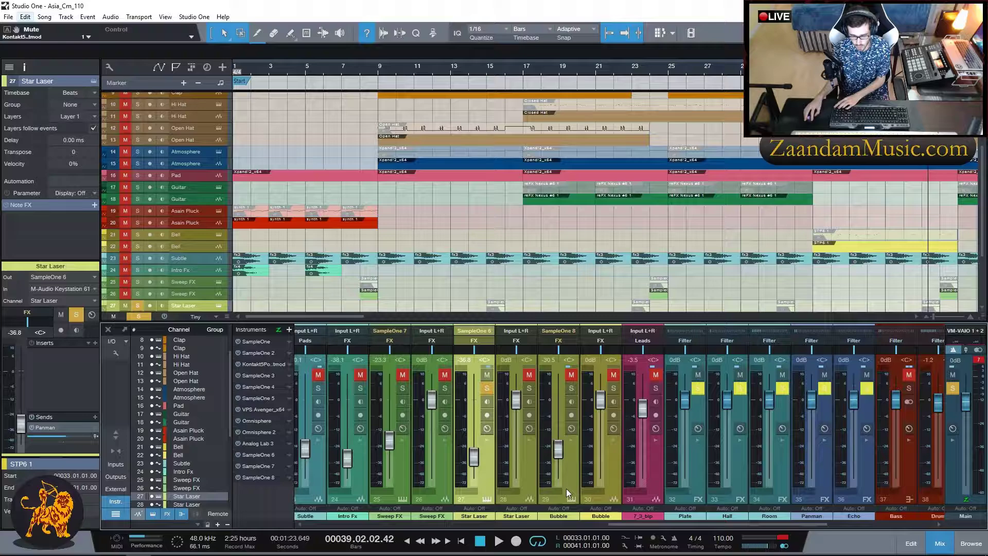
pyautogui.click(569, 441)
pyautogui.click(598, 342)
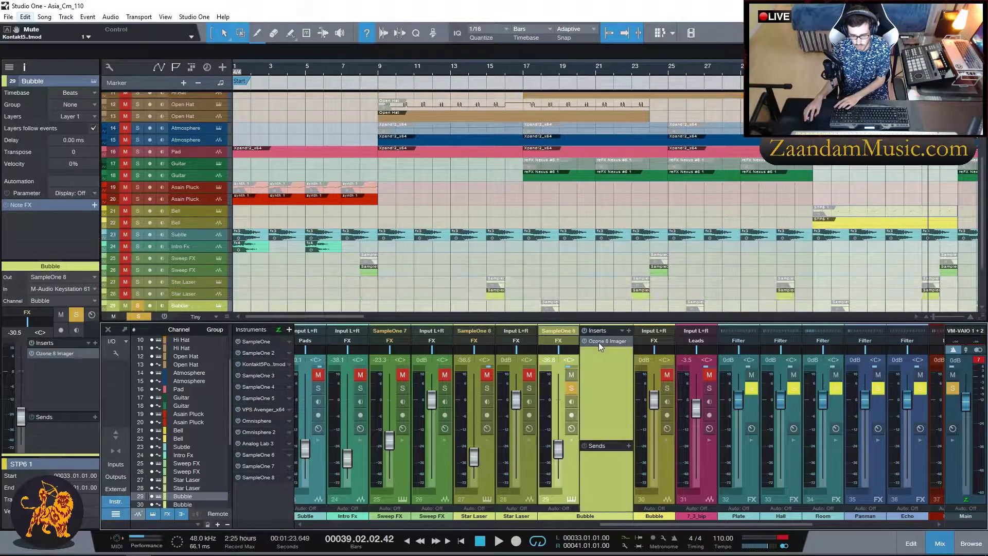
pyautogui.hotkey('ctrl', 's')
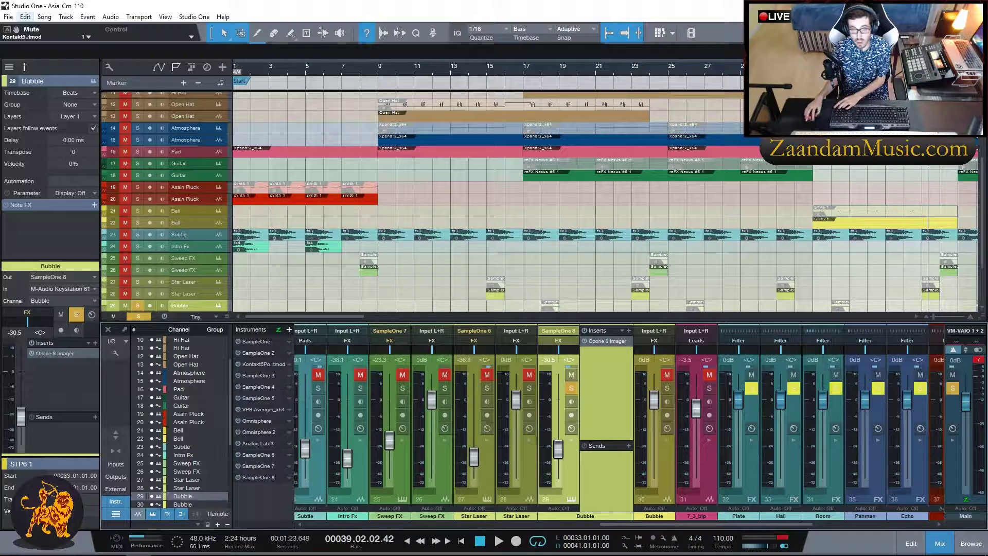
# Bring the first Bubble channel's Ozone 8 Imager window into view to review its band widths, close it and collapse the channel.
pyautogui.moveTo(1, 126); pyautogui.dragTo(534, 147)
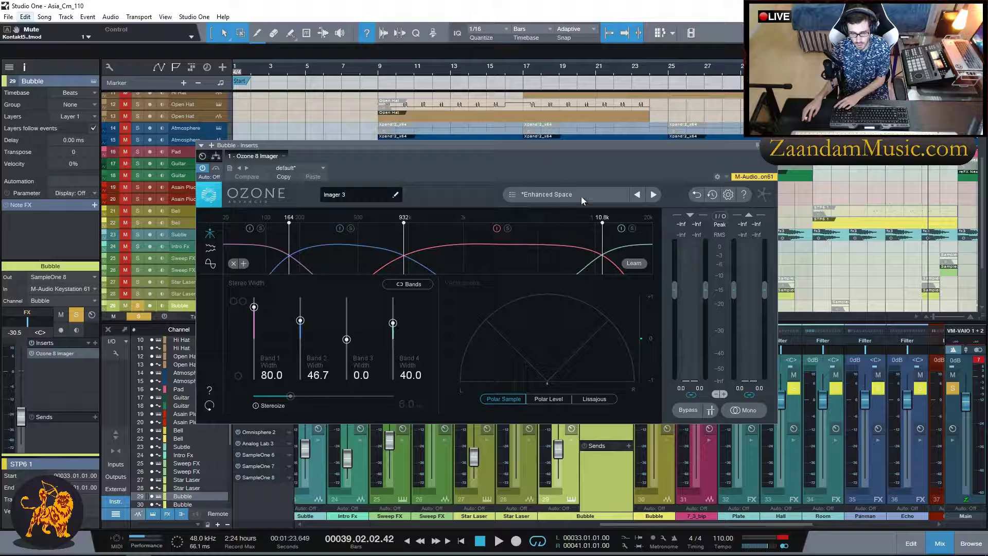
pyautogui.click(771, 145)
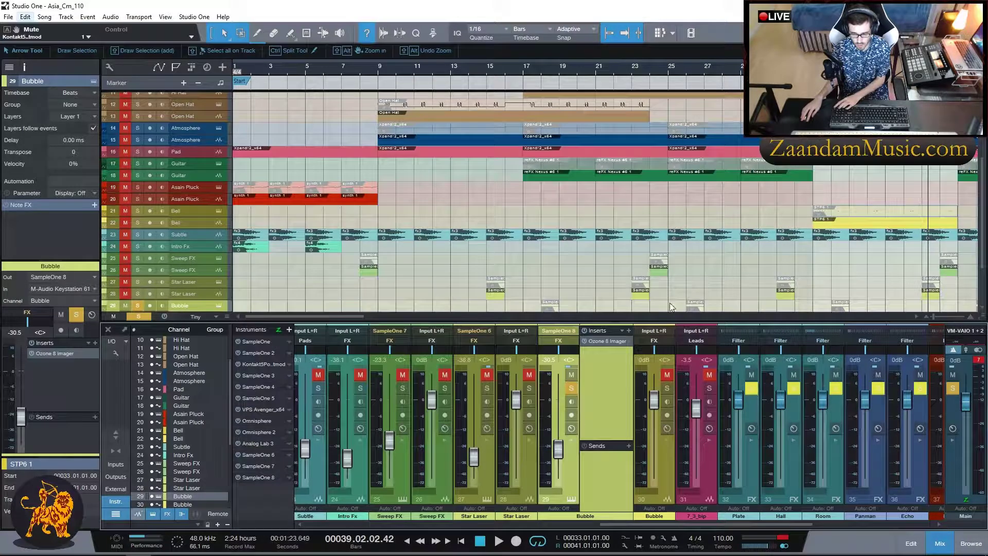
pyautogui.click(571, 427)
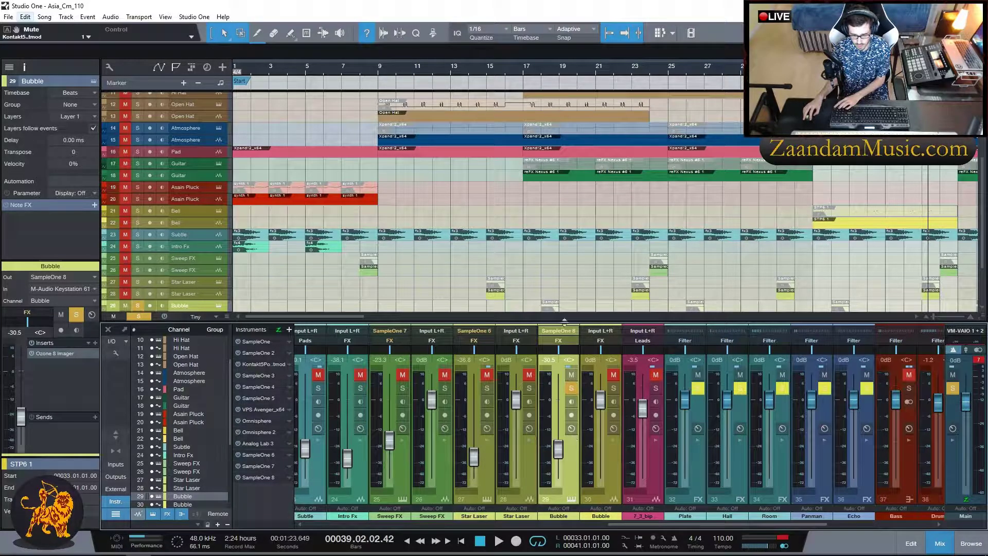
# Select the 7_3_bip channel, expand it, review its Auto-Tune 8.1 2 insert's key and scale, and collapse it.
pyautogui.click(654, 480)
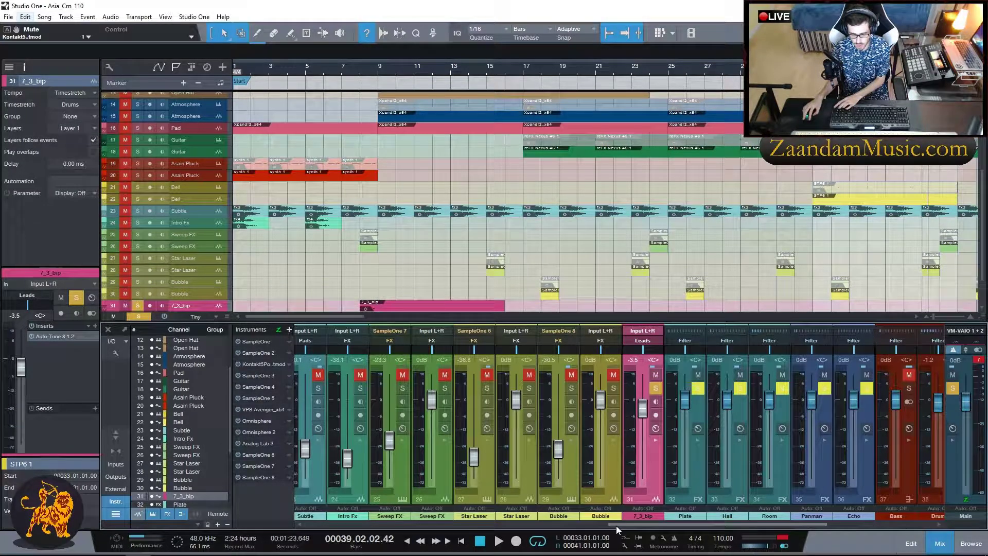
pyautogui.moveTo(617, 524); pyautogui.dragTo(677, 520)
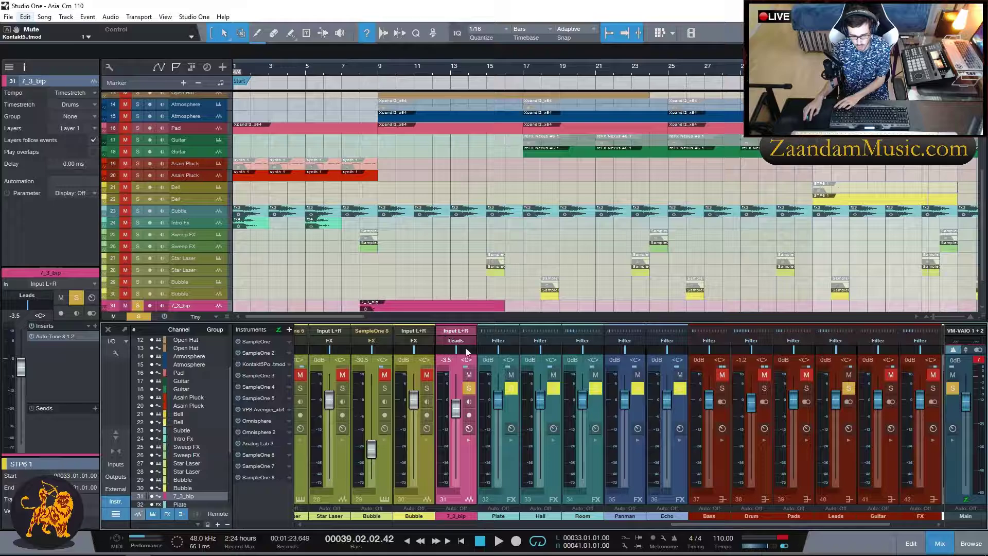
pyautogui.click(468, 442)
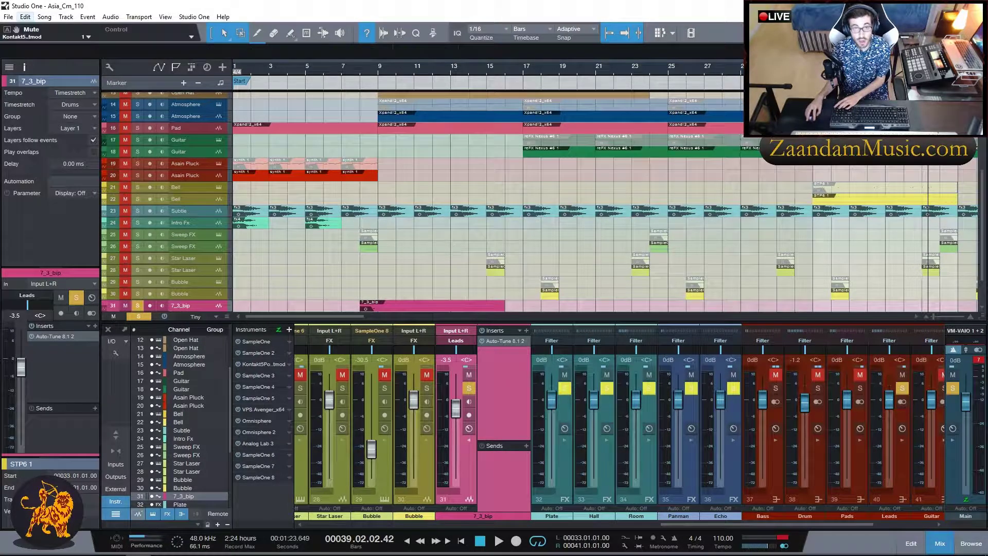
pyautogui.click(86, 337)
pyautogui.moveTo(251, 180); pyautogui.dragTo(373, 133)
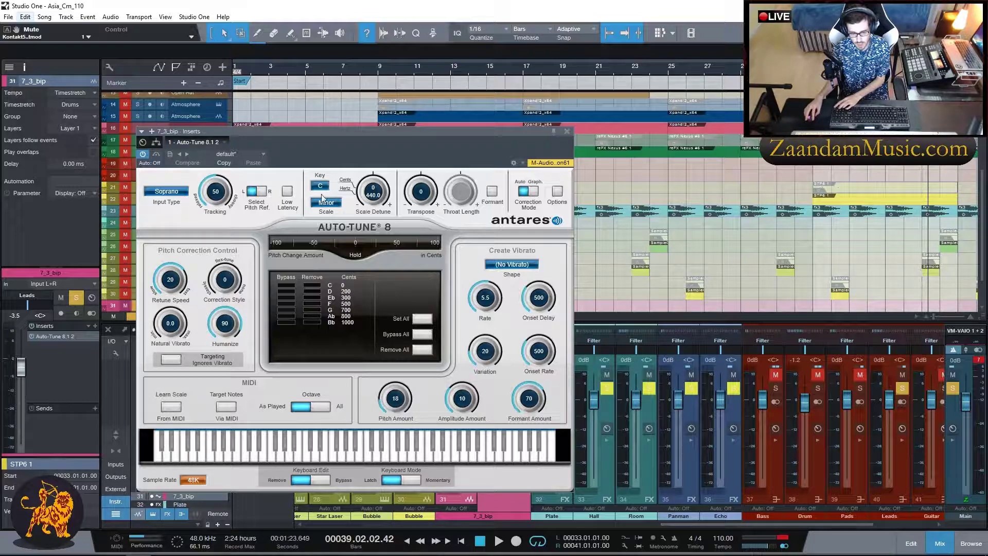
pyautogui.click(567, 131)
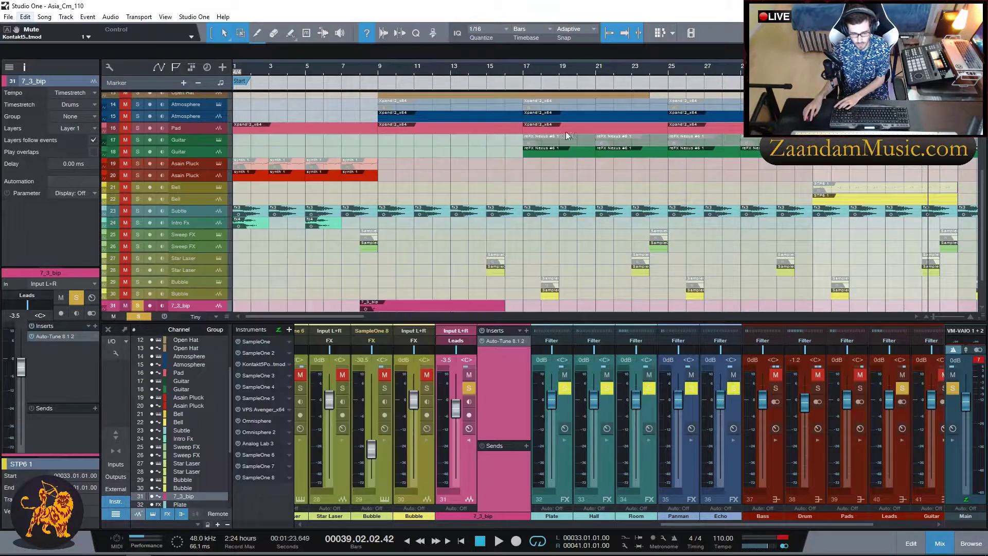
pyautogui.click(469, 440)
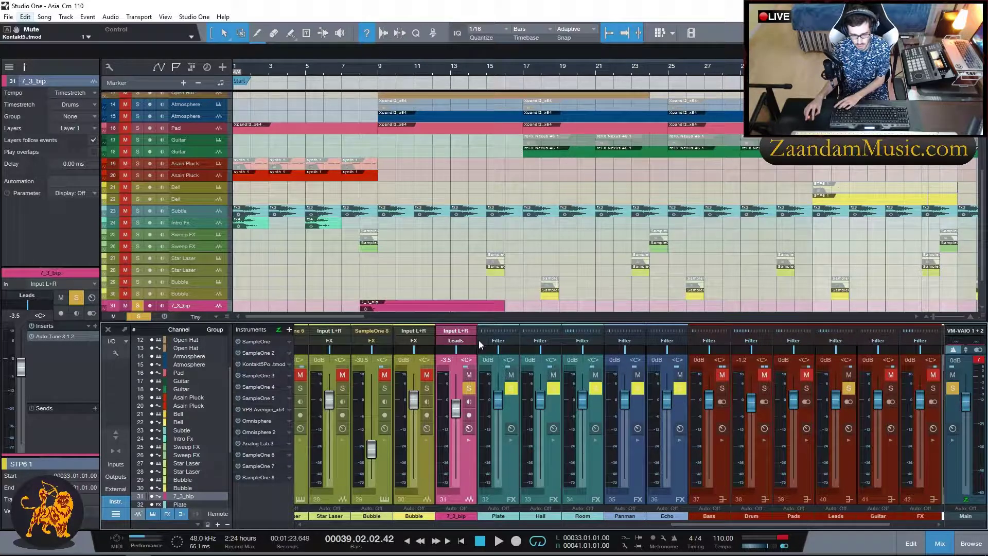
# Expand the Plate FX channel, review its ValhallaVintageVerb insert's settings, close the plug-in and collapse the channel.
pyautogui.click(508, 465)
pyautogui.click(511, 438)
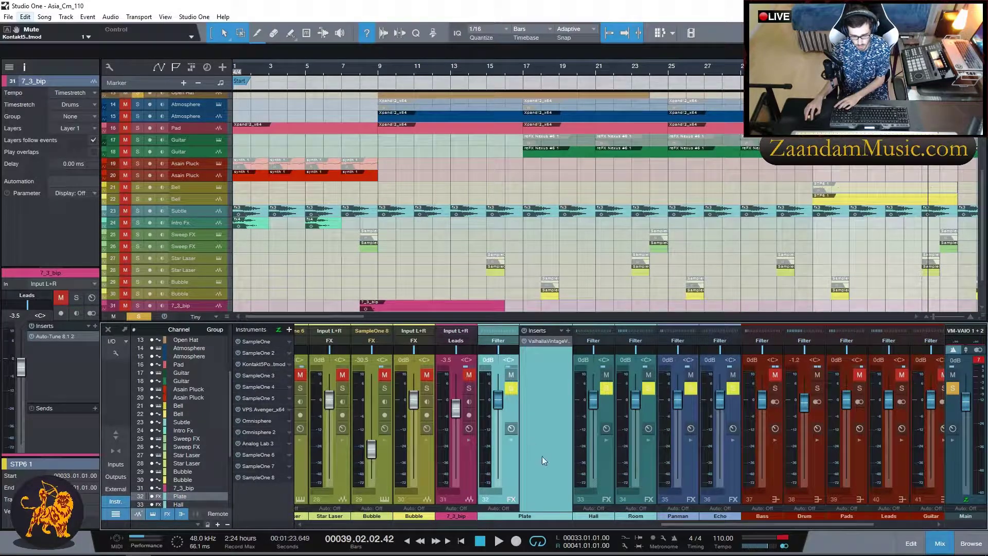
pyautogui.click(539, 342)
pyautogui.moveTo(470, 127); pyautogui.dragTo(352, 150)
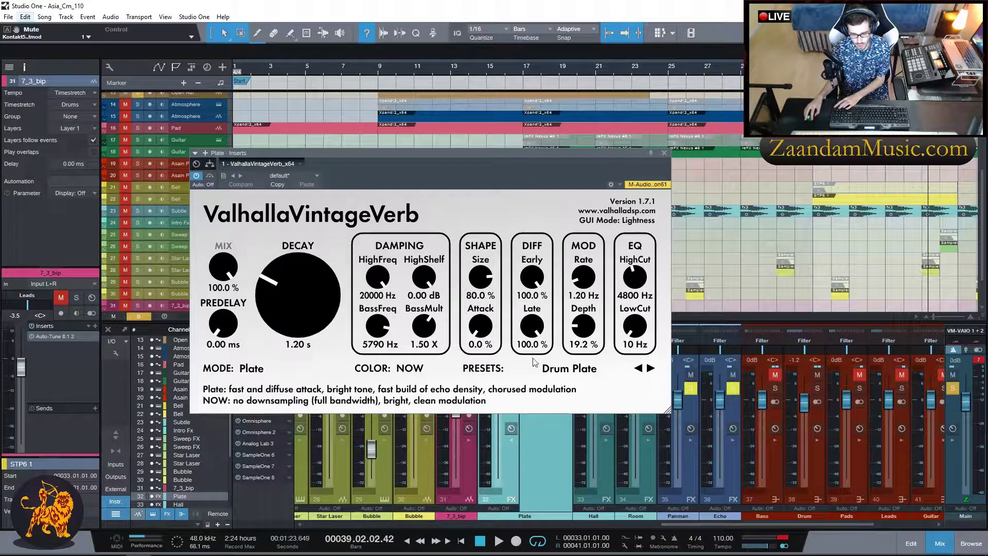
pyautogui.click(663, 153)
pyautogui.click(510, 439)
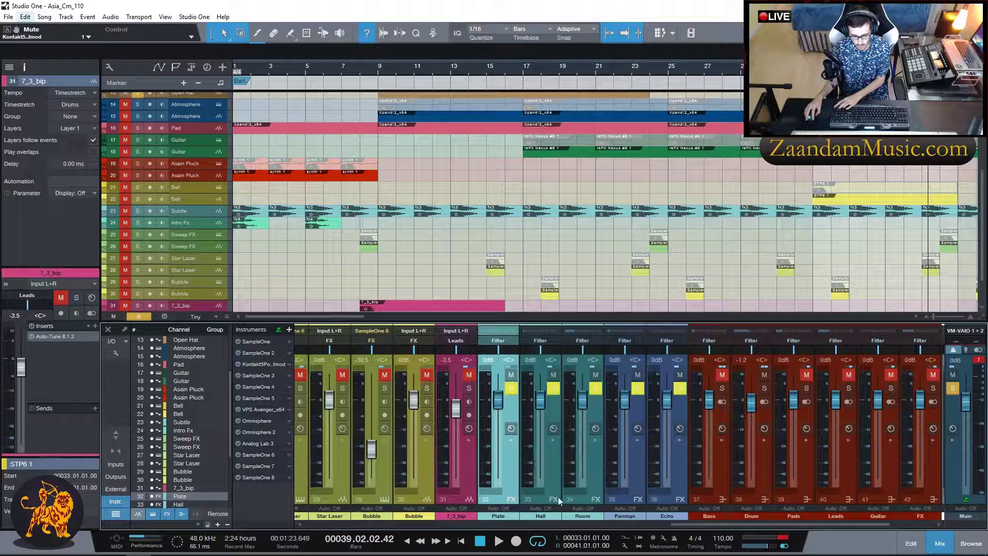
# Expand the Hall FX channel, inspect the settings of its ValhallaVintageVerb reverb, and close the plug-in and channel strip.
pyautogui.click(551, 443)
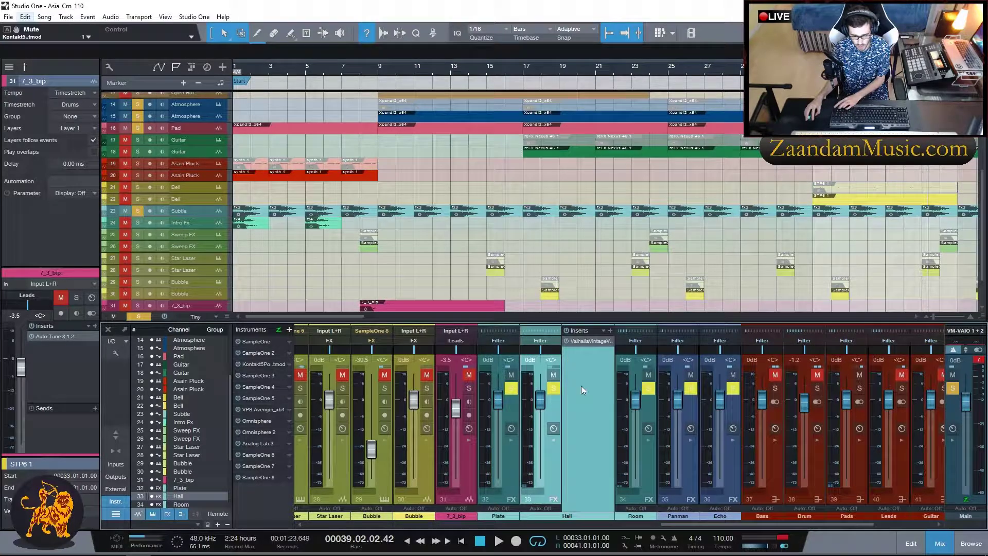
pyautogui.click(581, 343)
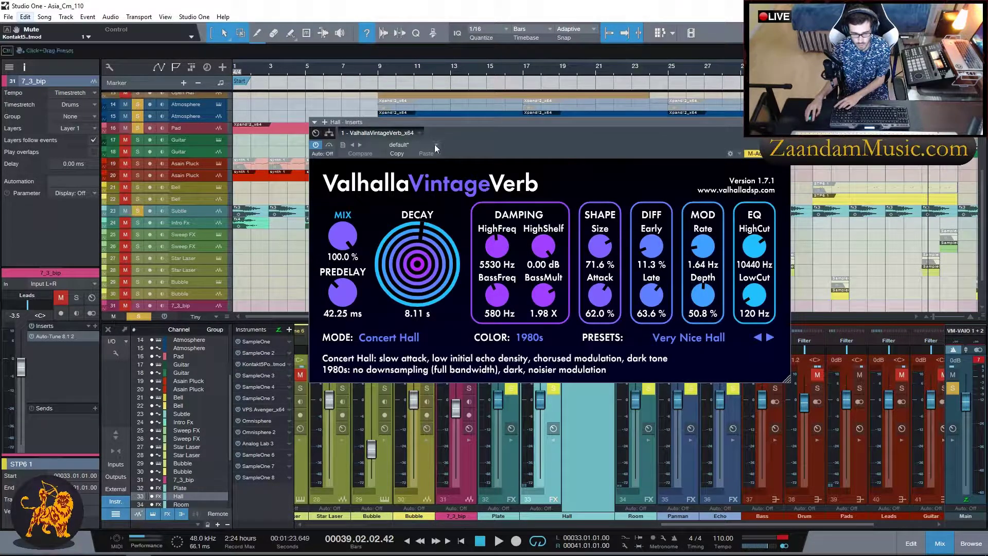
pyautogui.moveTo(444, 130); pyautogui.dragTo(311, 154)
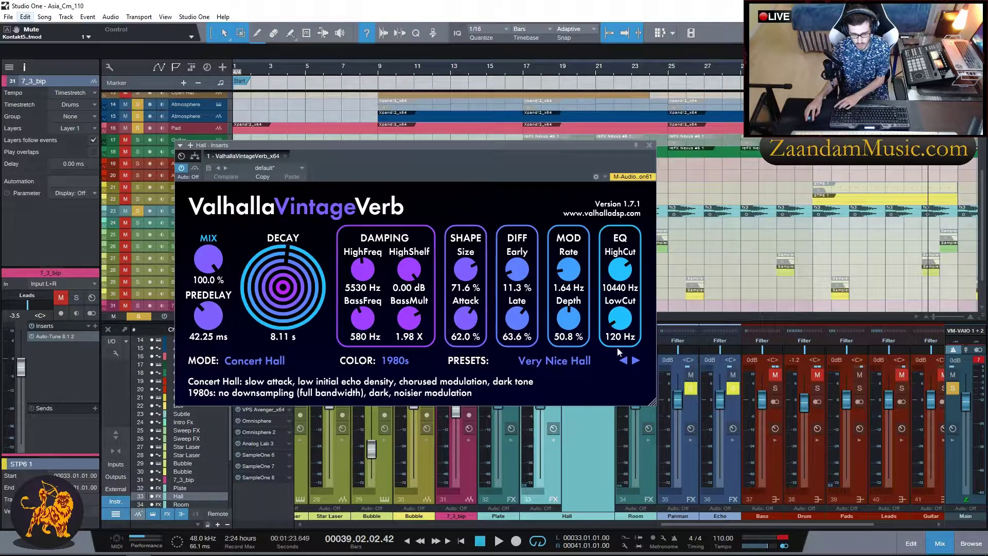
pyautogui.click(649, 145)
pyautogui.click(554, 442)
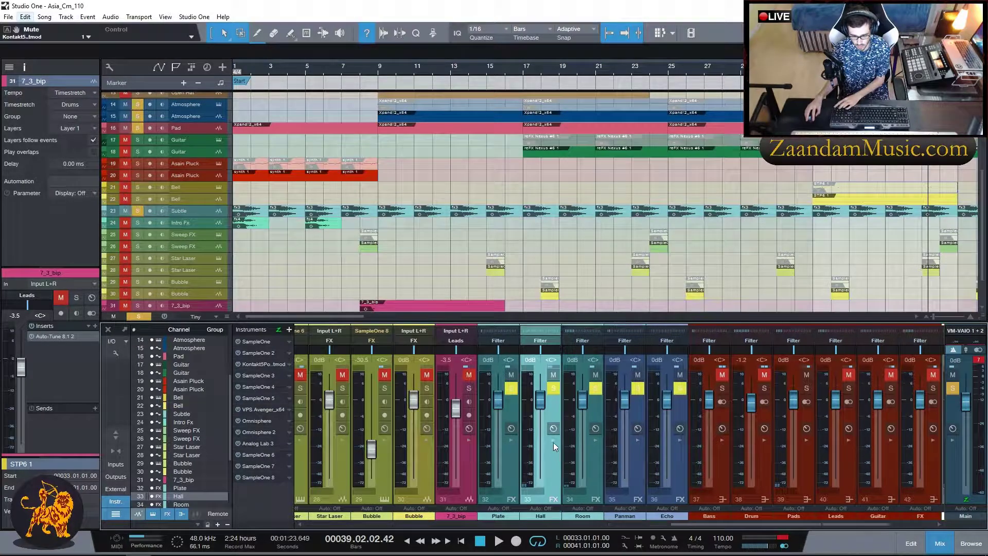
# Expand the Room FX channel, view its Altiverb 7 insert, close the plug-in and collapse the channel.
pyautogui.click(596, 441)
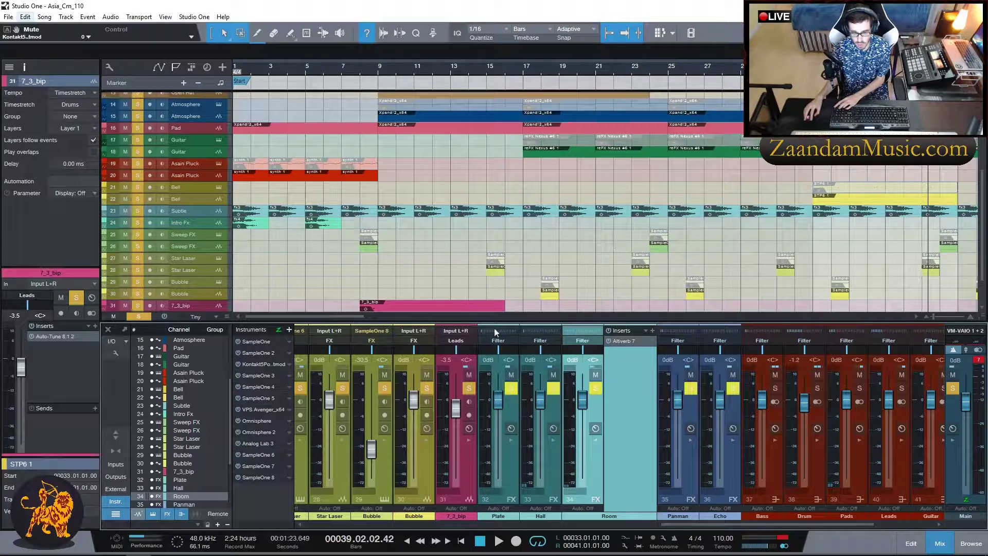
pyautogui.click(622, 340)
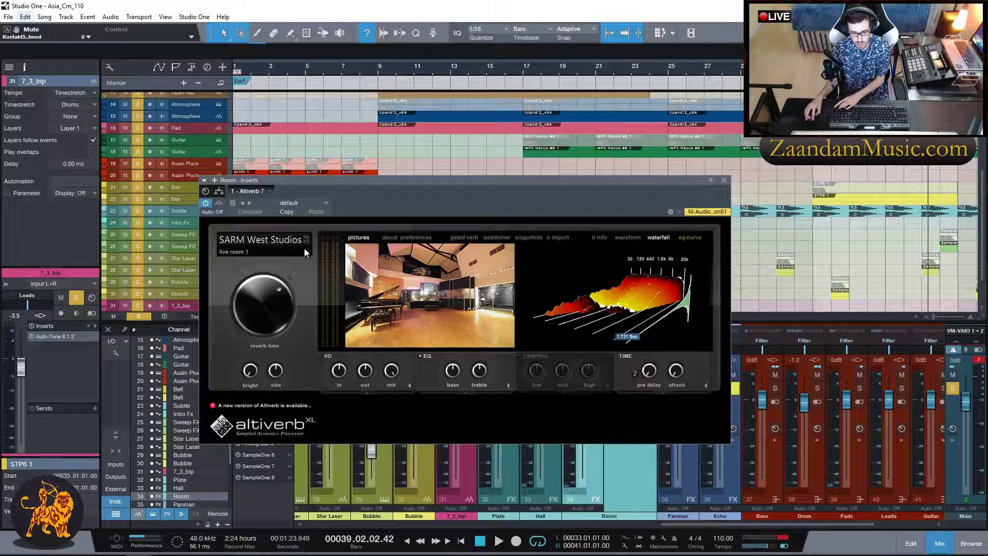
pyautogui.click(723, 180)
pyautogui.click(595, 440)
# Expand the Panman FX channel to review its PanMan insert, collapse it and select the Echo channel.
pyautogui.click(632, 479)
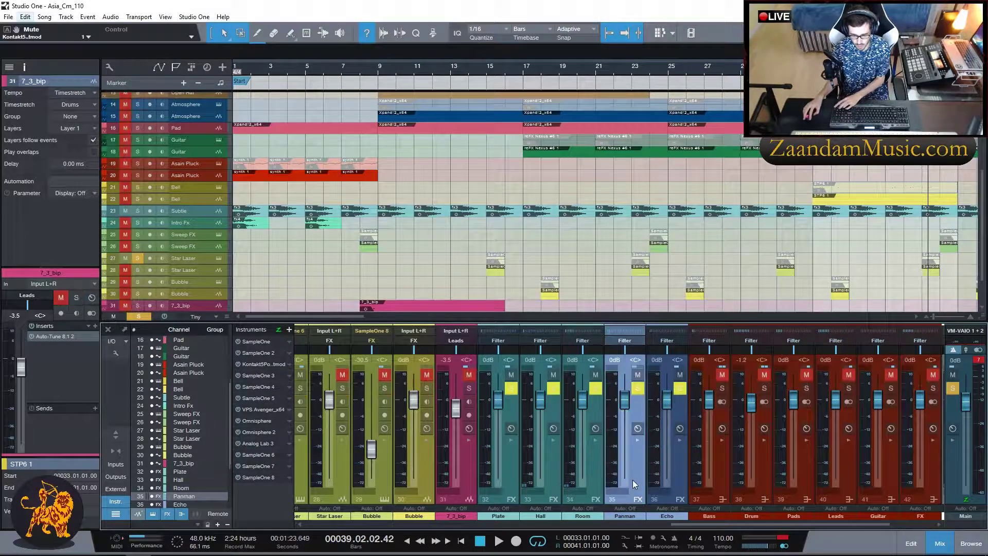
pyautogui.click(637, 439)
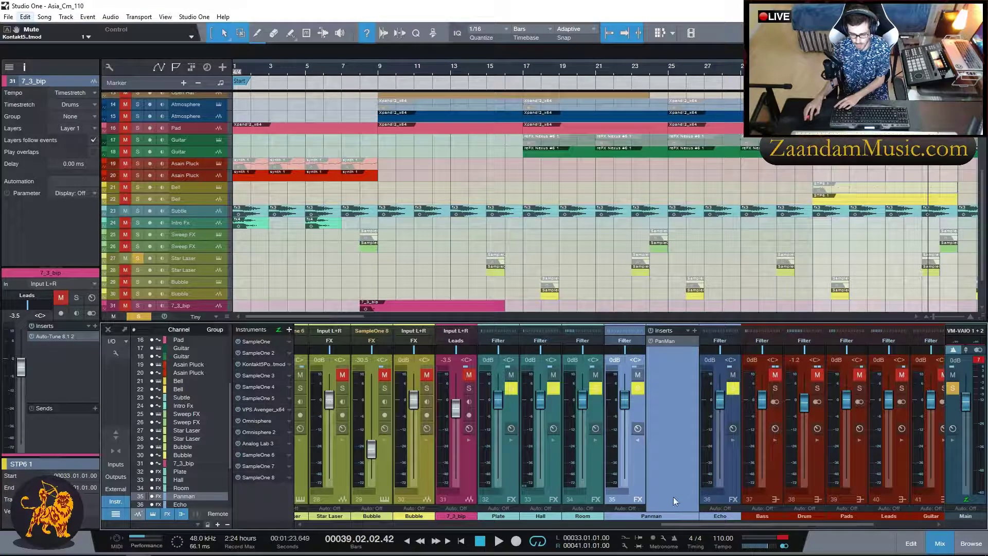
pyautogui.click(663, 341)
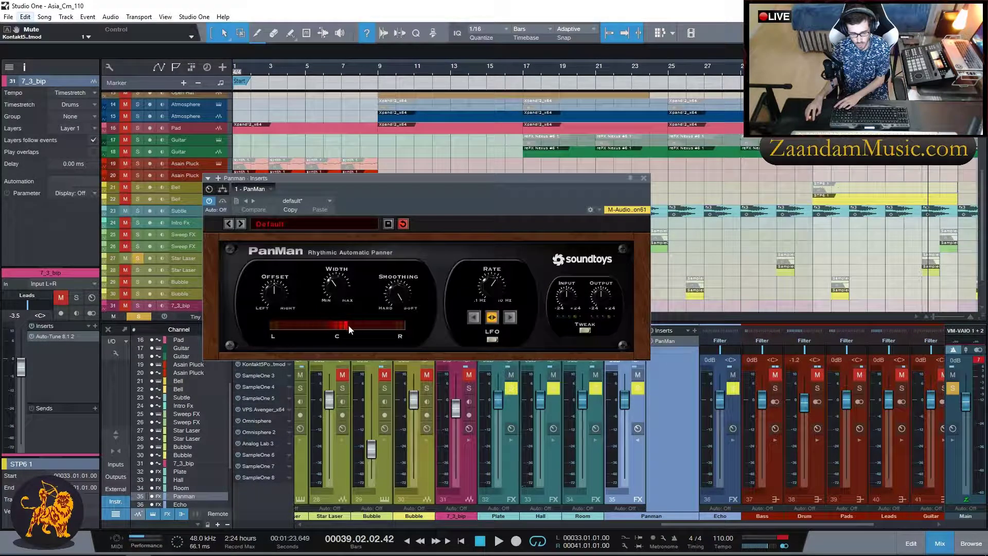
pyautogui.click(643, 178)
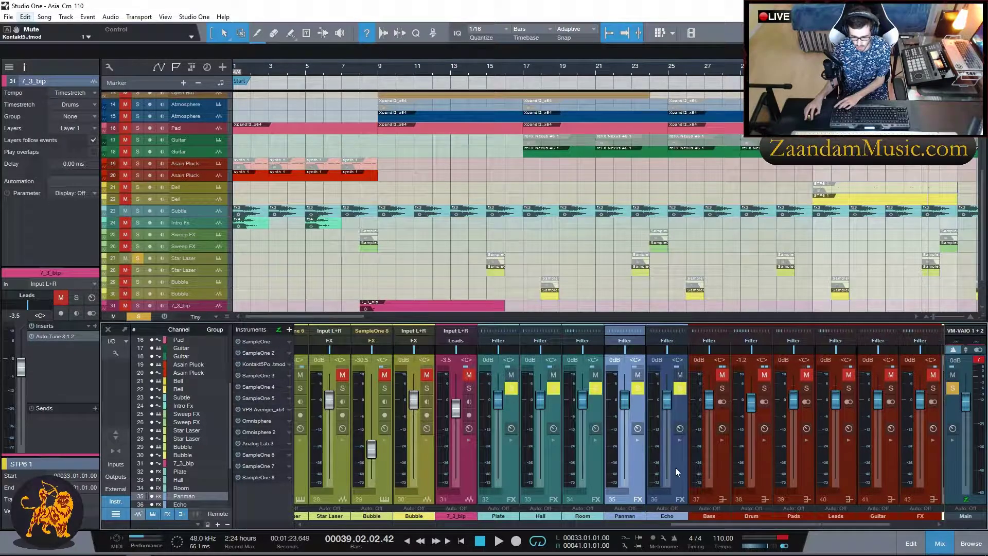
pyautogui.click(656, 450)
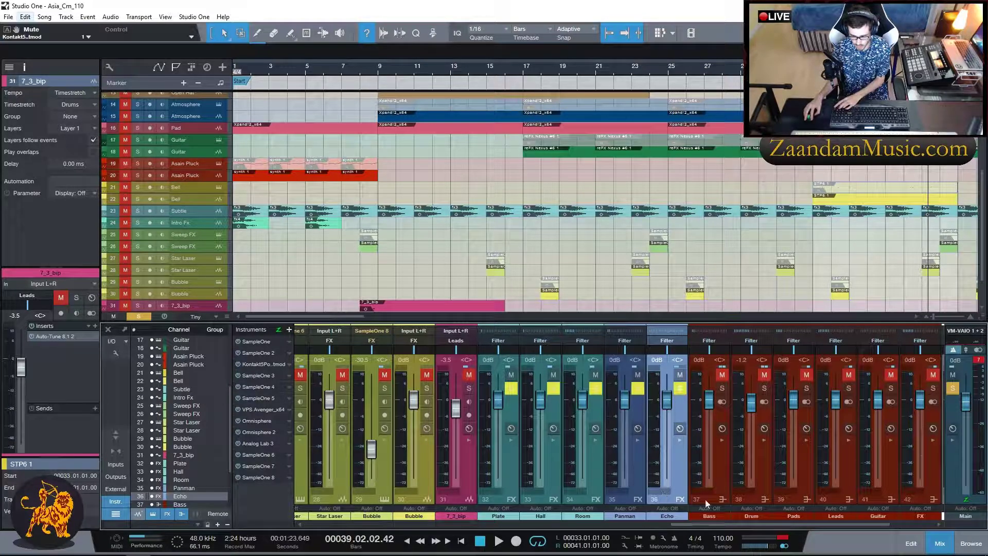
# Select the Bass bus, expand it to review its Ozone 8 Imager insert and Room send, and collapse it.
pyautogui.click(721, 471)
pyautogui.moveTo(702, 526); pyautogui.dragTo(792, 528)
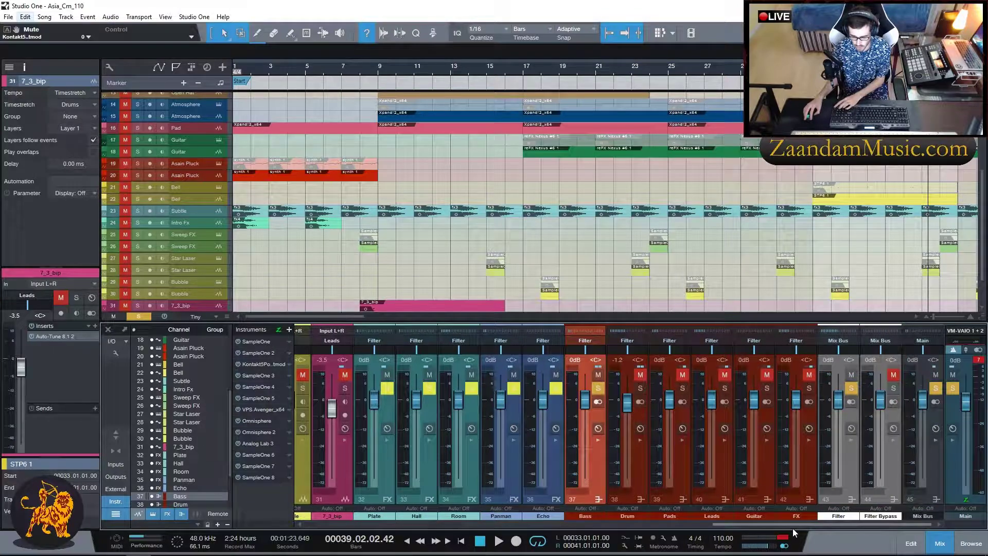
pyautogui.click(598, 440)
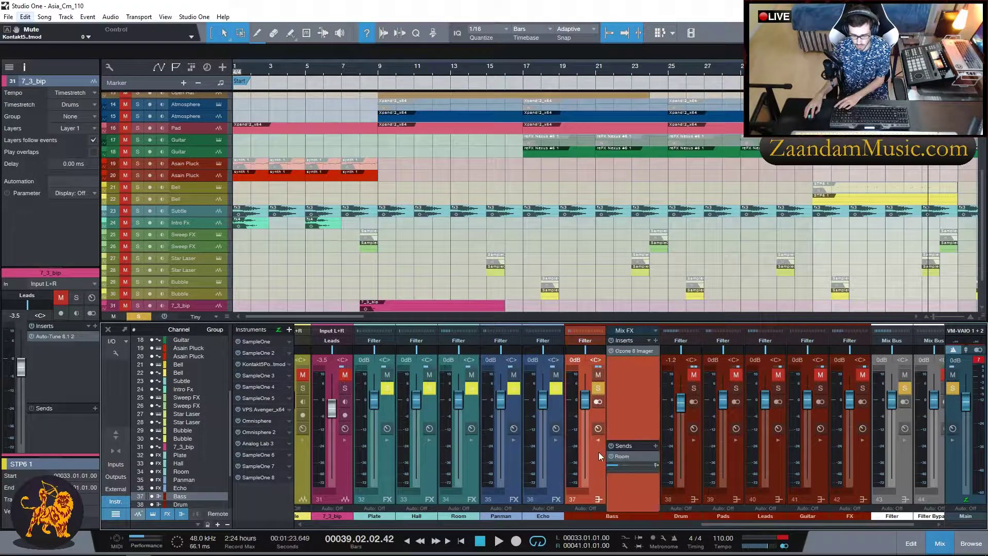
pyautogui.click(622, 350)
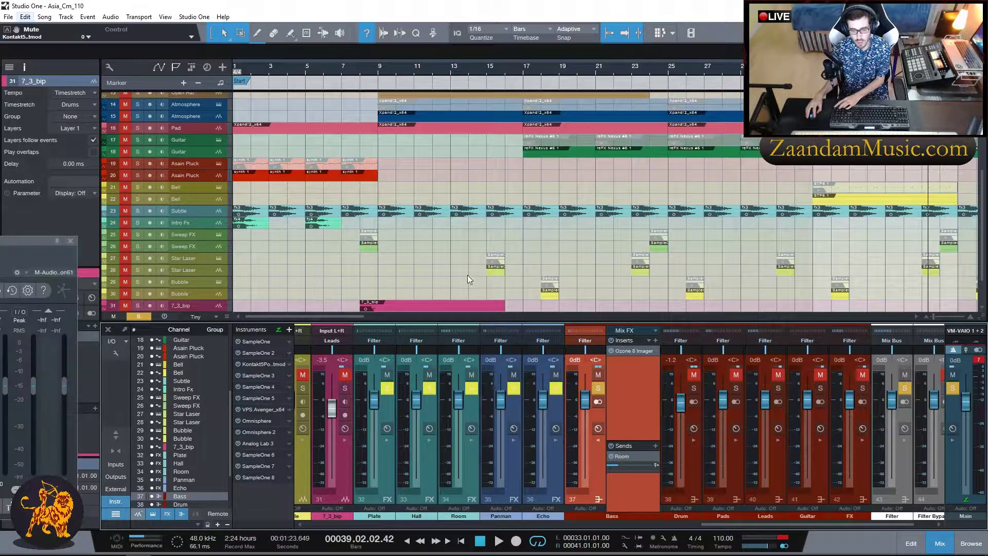
pyautogui.moveTo(0, 240); pyautogui.dragTo(551, 144)
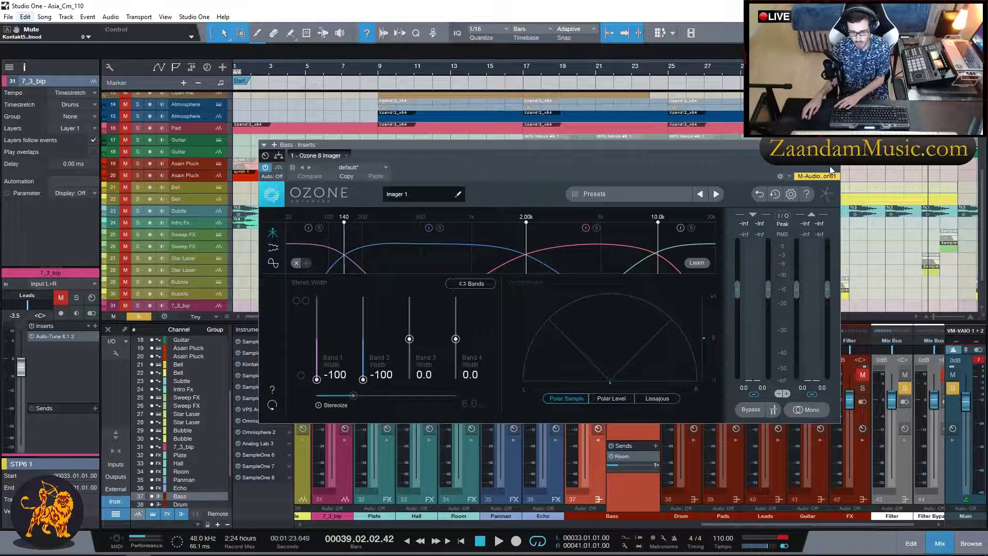
pyautogui.click(834, 145)
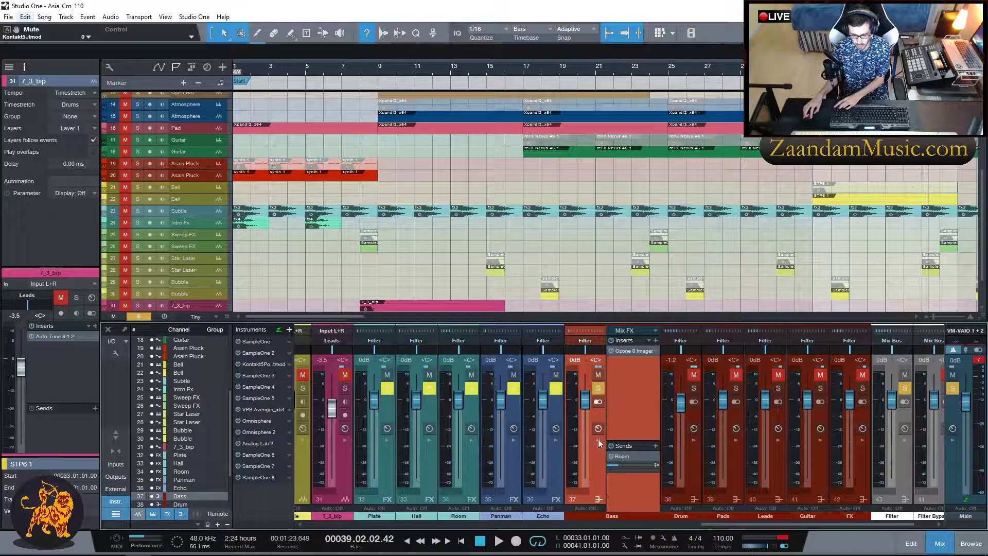
pyautogui.click(597, 499)
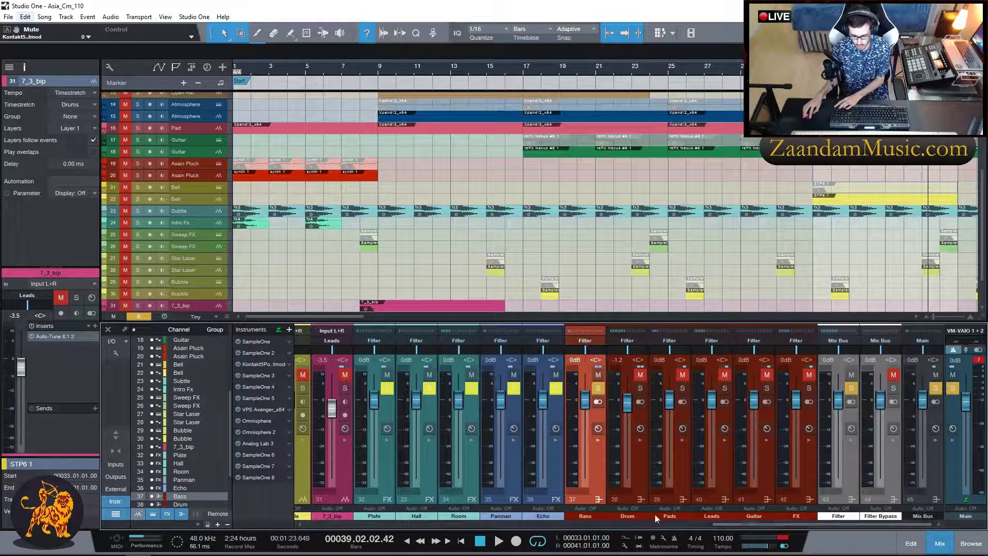
# Expand the Drum bus, review its FabFilter Pro-MB insert and its Plate and Room sends, and collapse it.
pyautogui.click(640, 440)
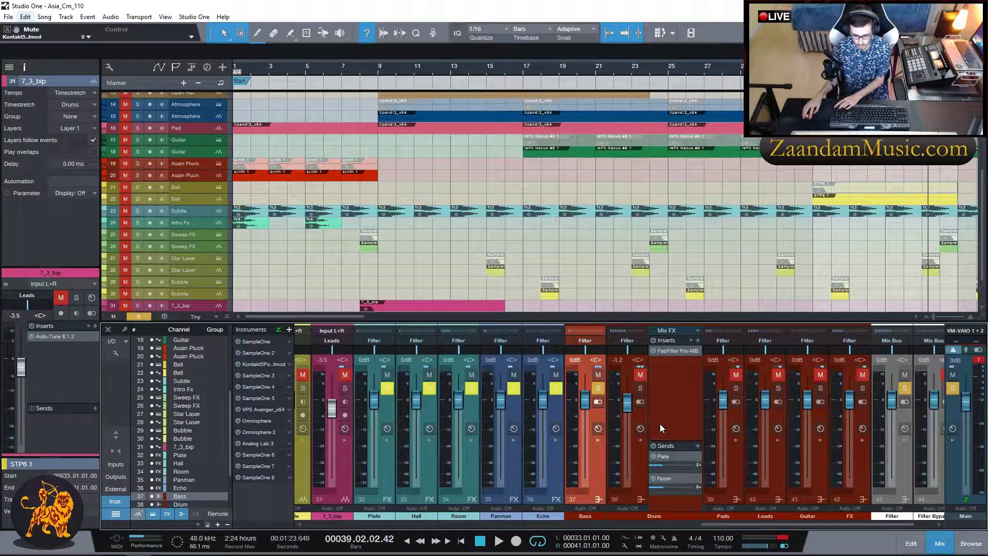
pyautogui.click(672, 350)
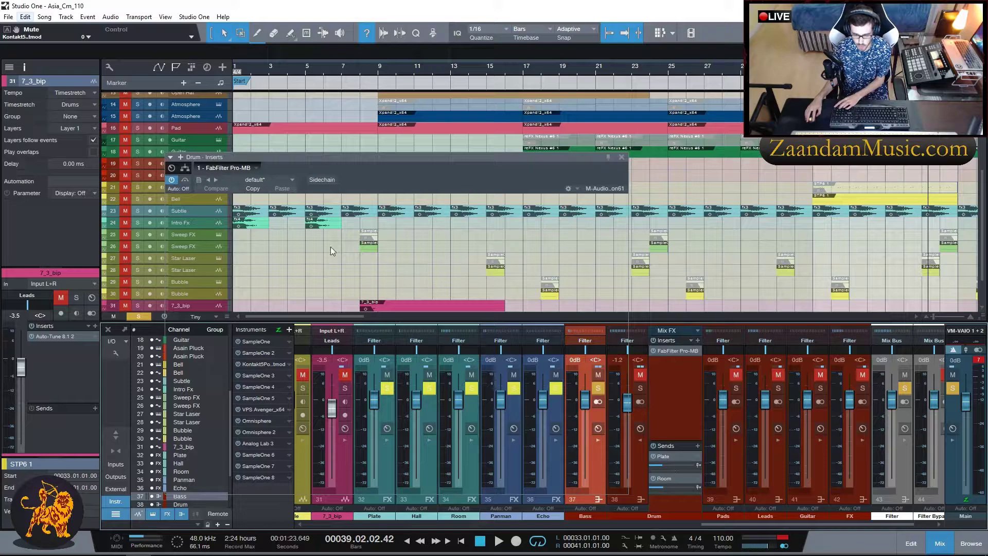
pyautogui.moveTo(359, 164); pyautogui.dragTo(455, 128)
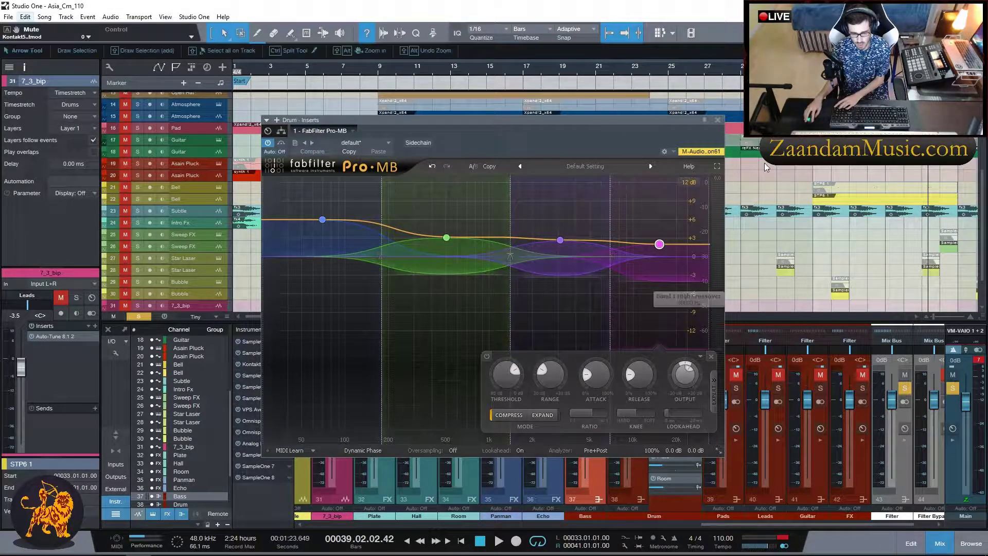
pyautogui.click(717, 120)
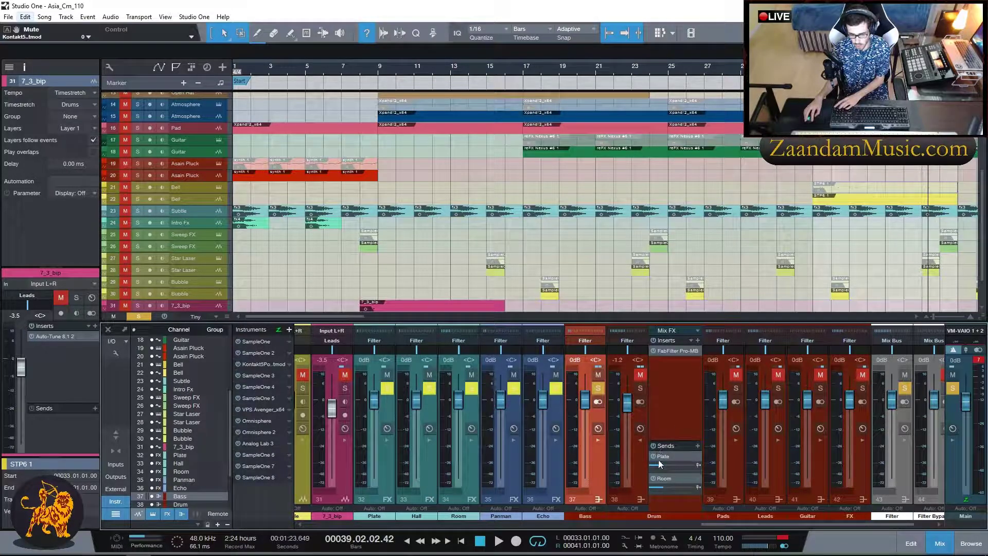
pyautogui.click(640, 440)
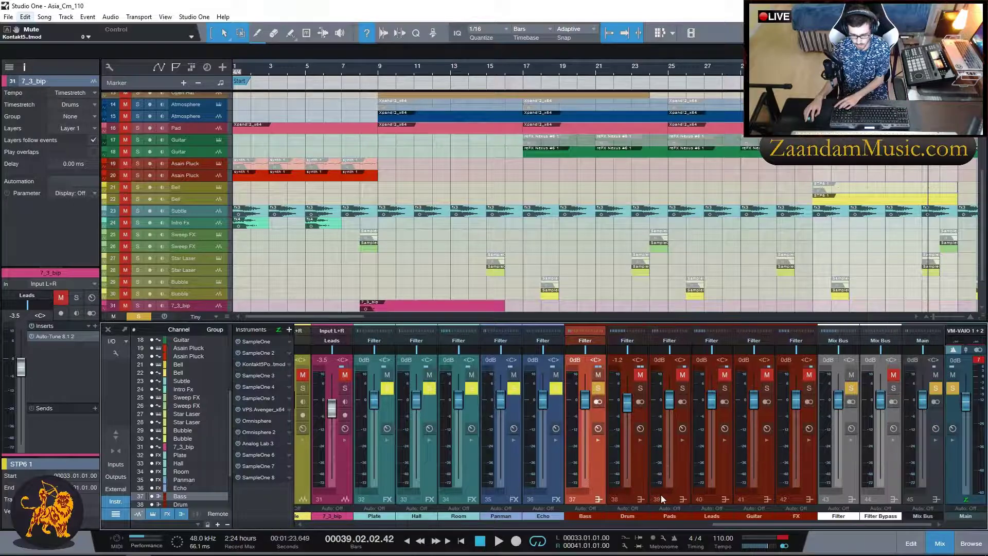
# Select the Pads bus, expand it to review its Room and Hall sends, and collapse it.
pyautogui.click(678, 465)
pyautogui.click(682, 441)
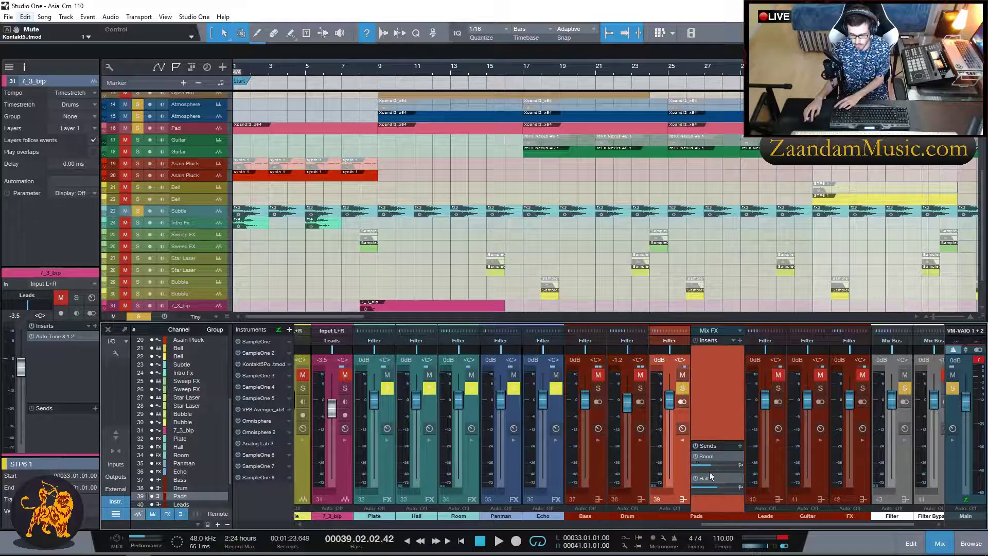
pyautogui.click(682, 441)
# Select the Leads bus, expand it to review its Room send, and collapse it.
pyautogui.click(721, 450)
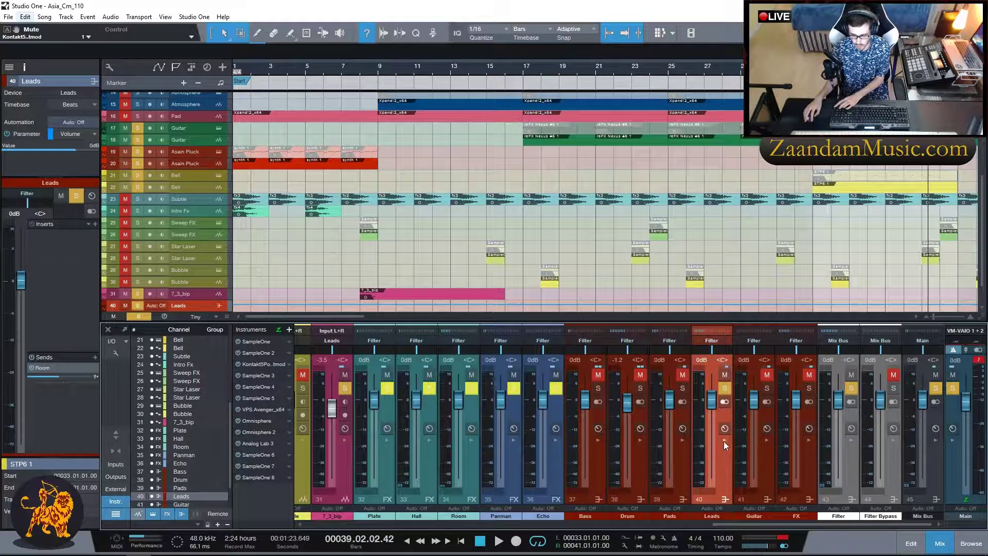
pyautogui.click(724, 440)
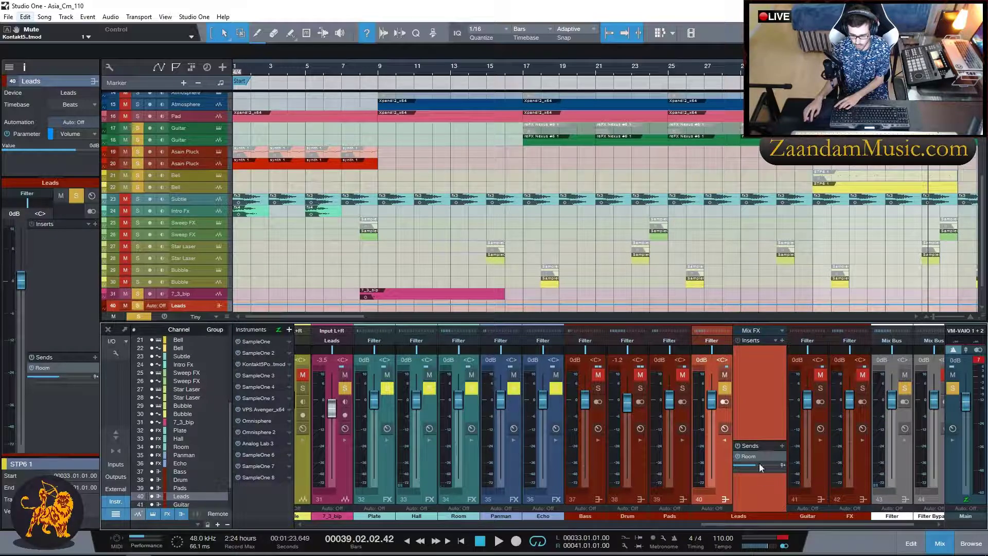
pyautogui.click(724, 439)
# Select the Guitar bus, expand it to review its Room send, and collapse it.
pyautogui.click(763, 460)
pyautogui.click(766, 439)
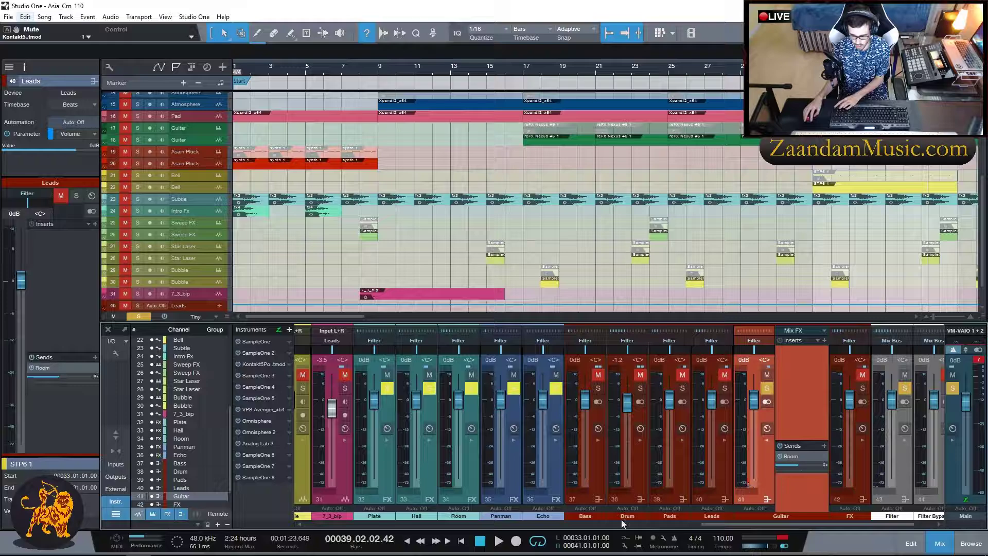
pyautogui.moveTo(732, 524); pyautogui.dragTo(527, 534)
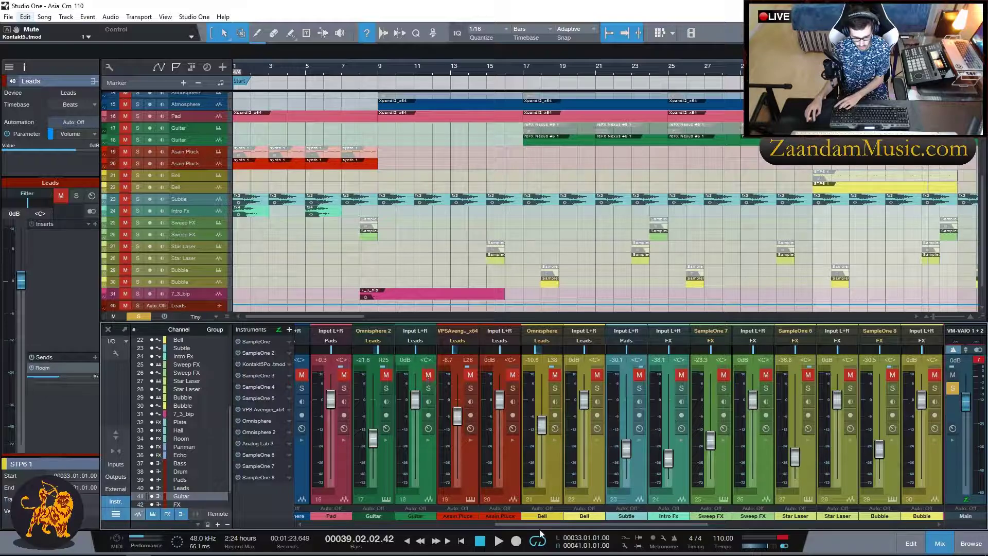
pyautogui.moveTo(543, 524); pyautogui.dragTo(797, 520)
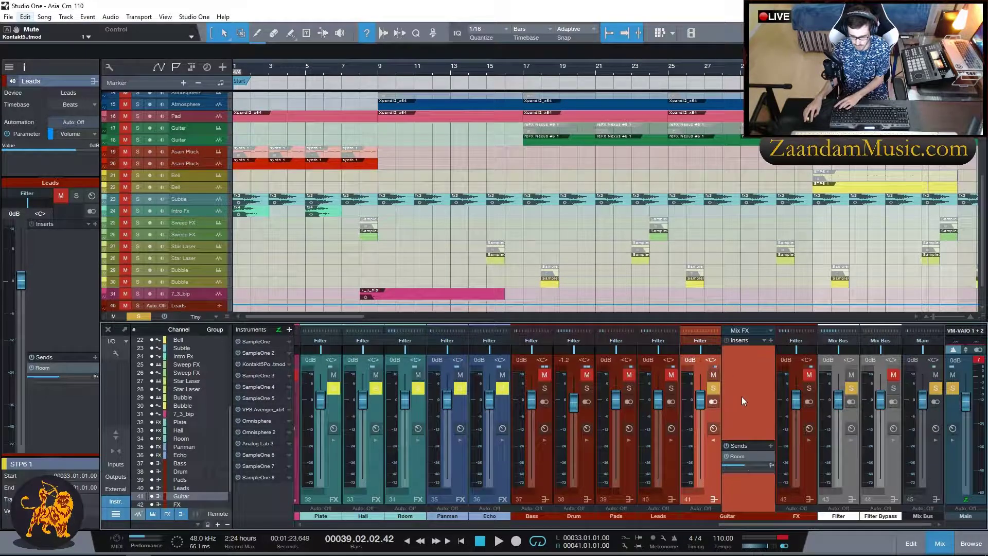
pyautogui.click(712, 439)
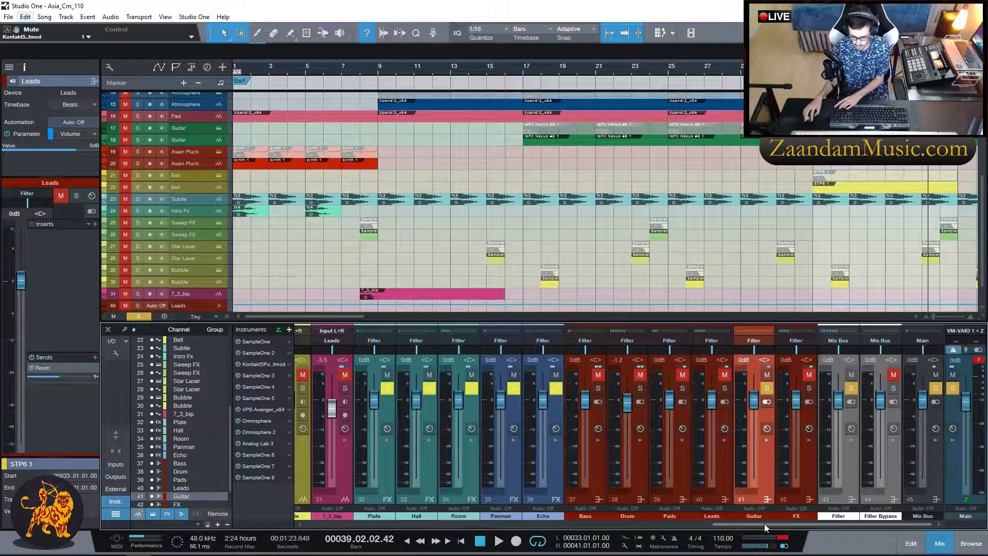
# Select the FX bus, expand it to review its Room send, and collapse it.
pyautogui.click(801, 477)
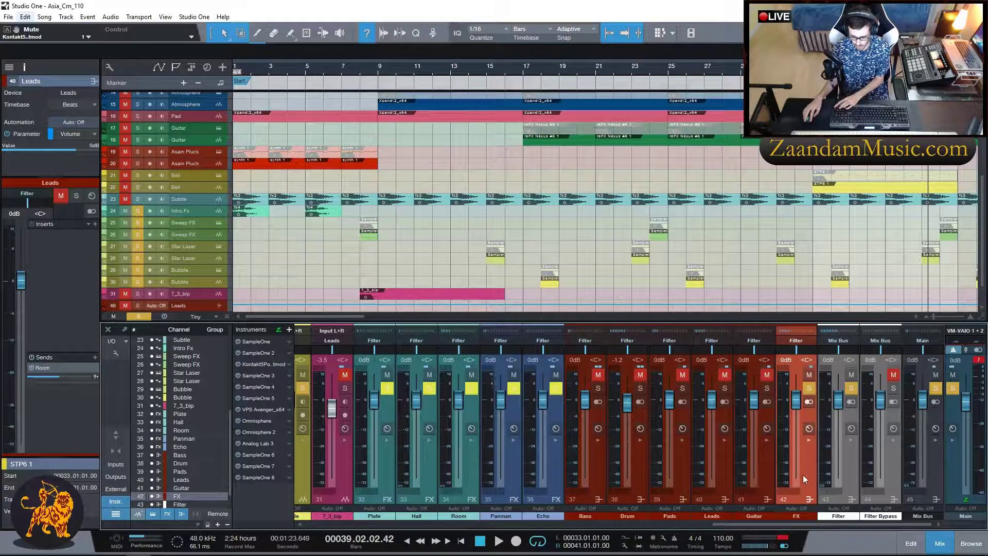
pyautogui.click(808, 441)
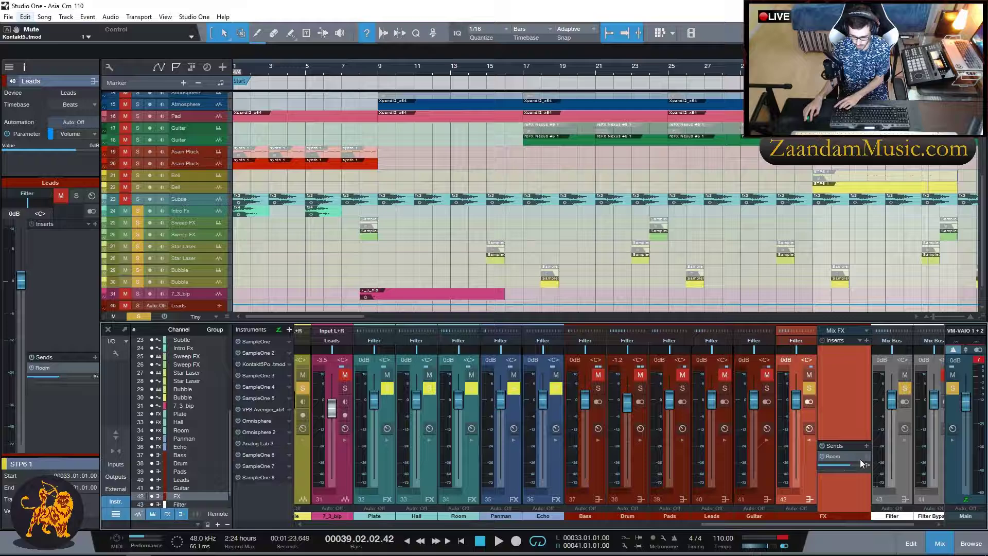
pyautogui.moveTo(846, 468); pyautogui.dragTo(840, 445)
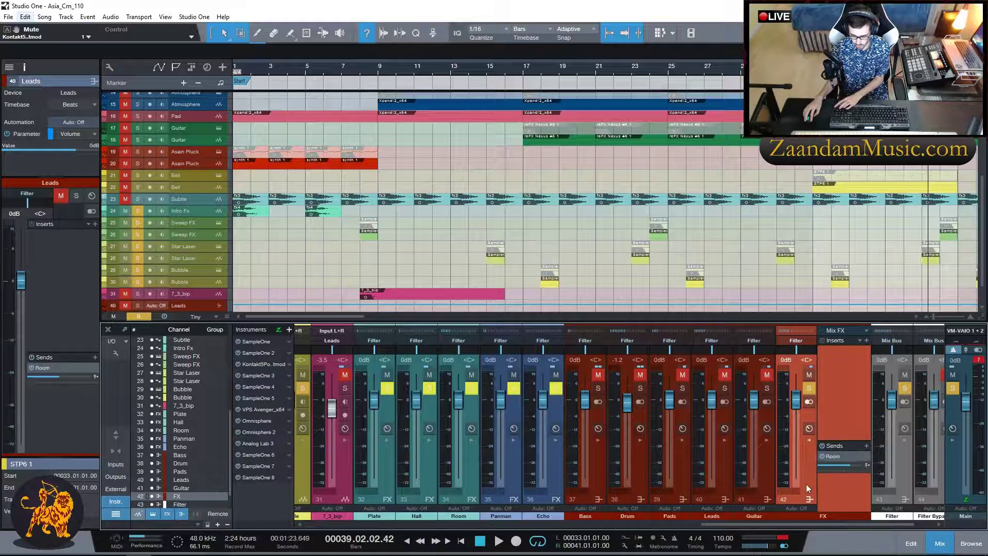
pyautogui.click(809, 440)
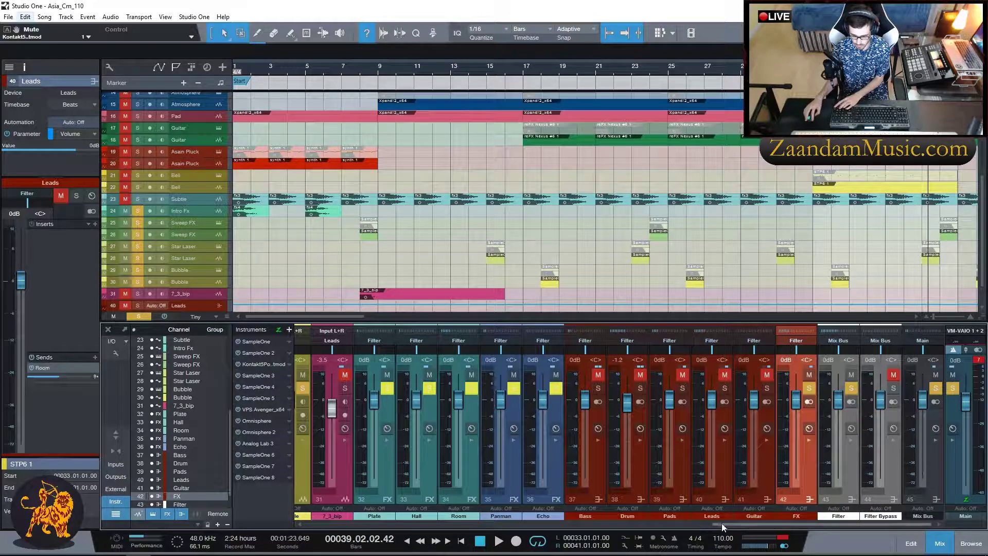
# Go through the Filter, Filter Bypass and Mix Bus channels, view the Mix Bus's Autofilter insert, close it and collapse the channel.
pyautogui.click(846, 453)
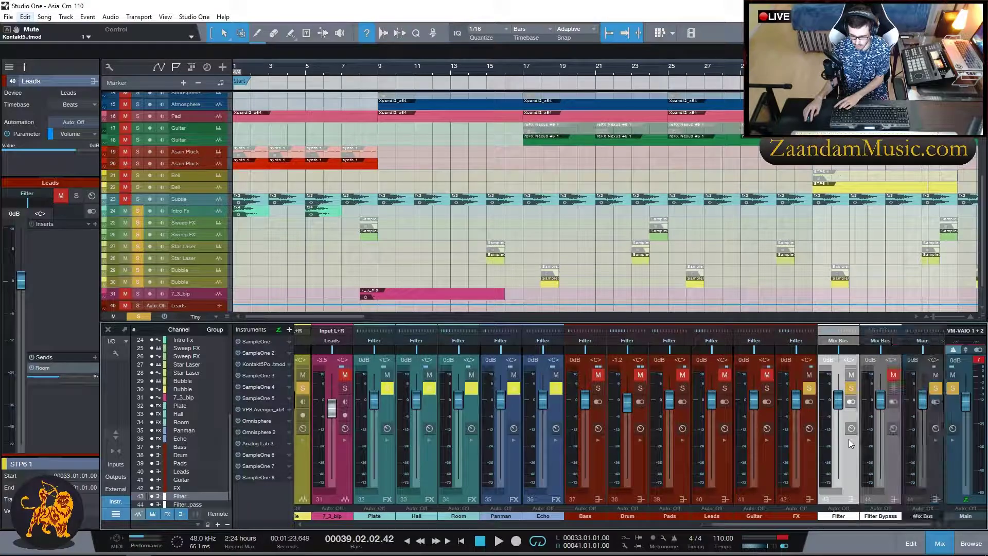
pyautogui.click(874, 471)
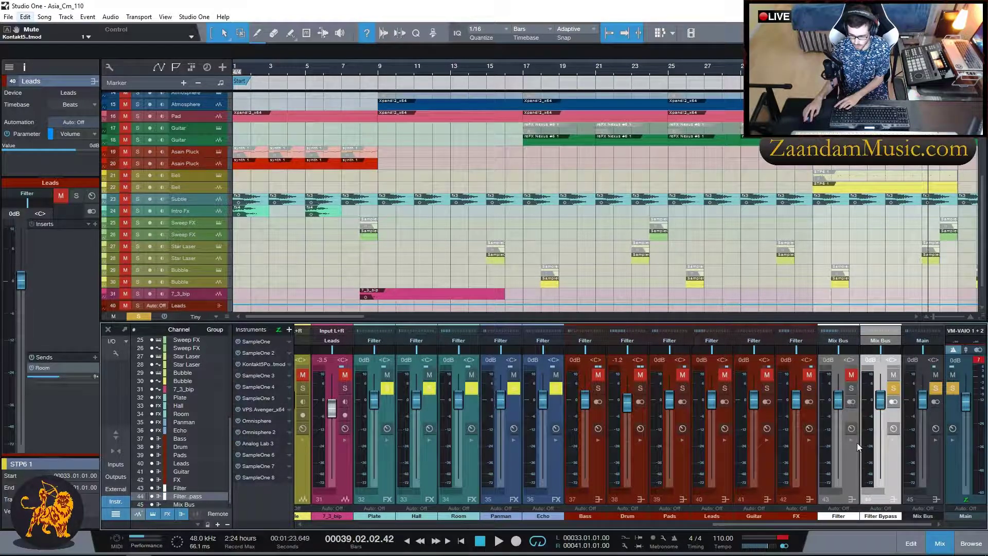
pyautogui.click(928, 464)
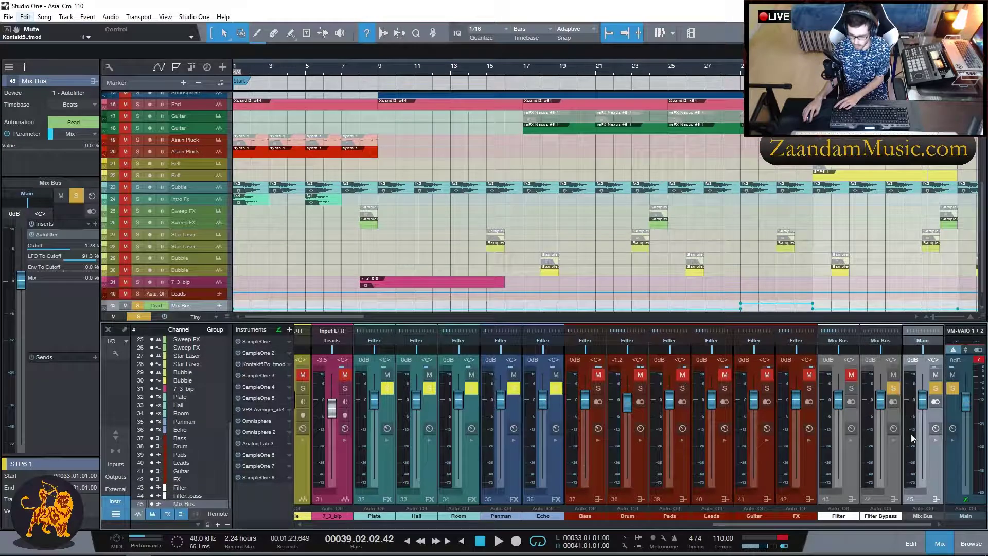
pyautogui.click(935, 441)
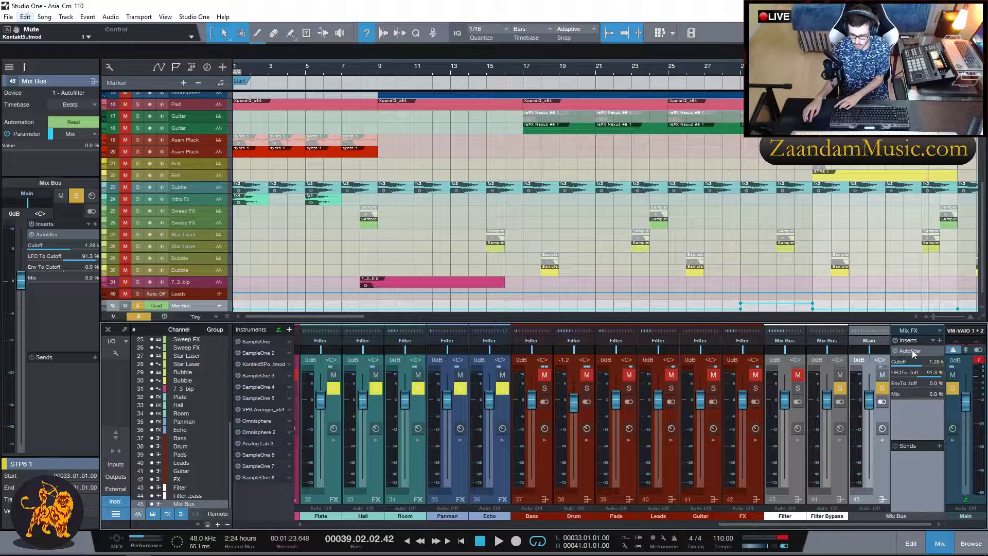
pyautogui.moveTo(277, 273); pyautogui.dragTo(558, 239)
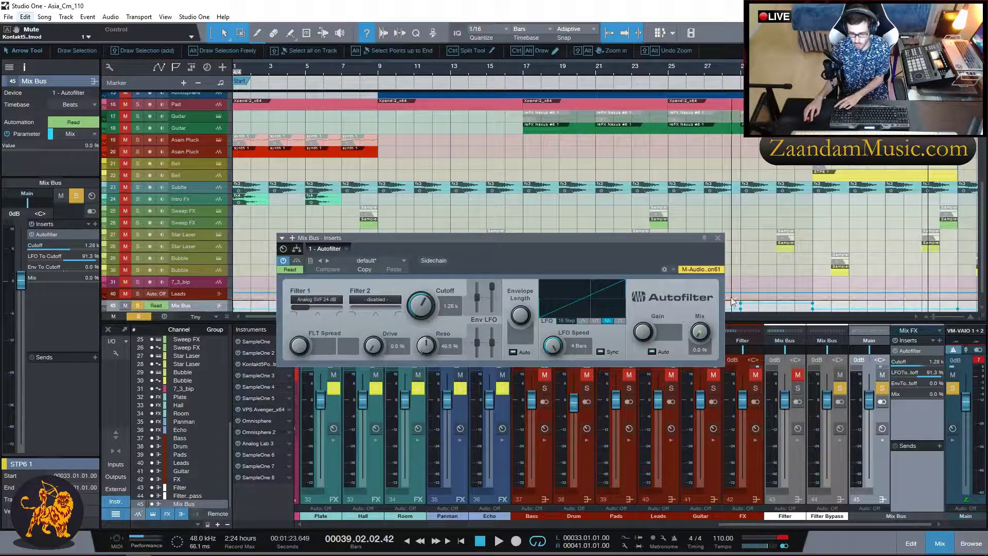
pyautogui.click(718, 238)
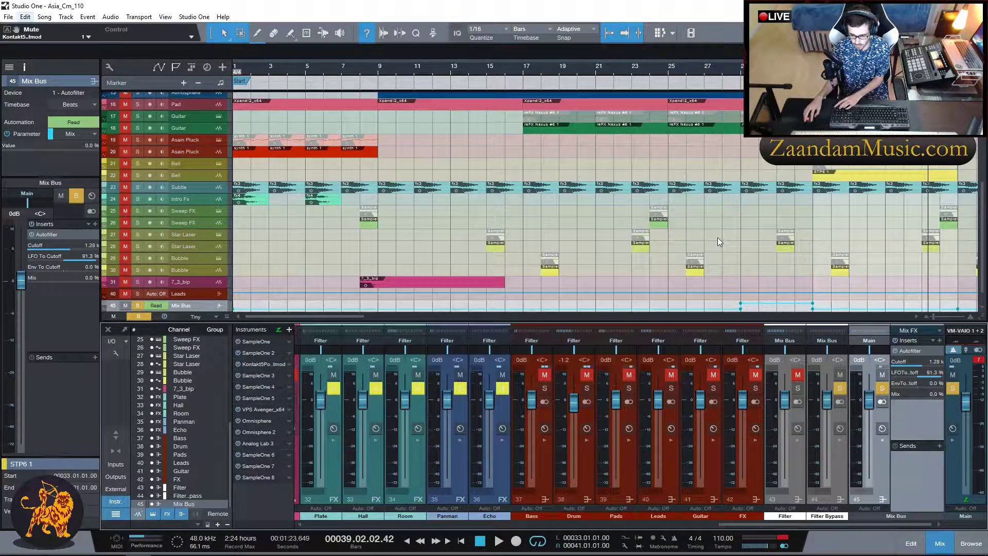
pyautogui.hscroll(-1, 881, 439)
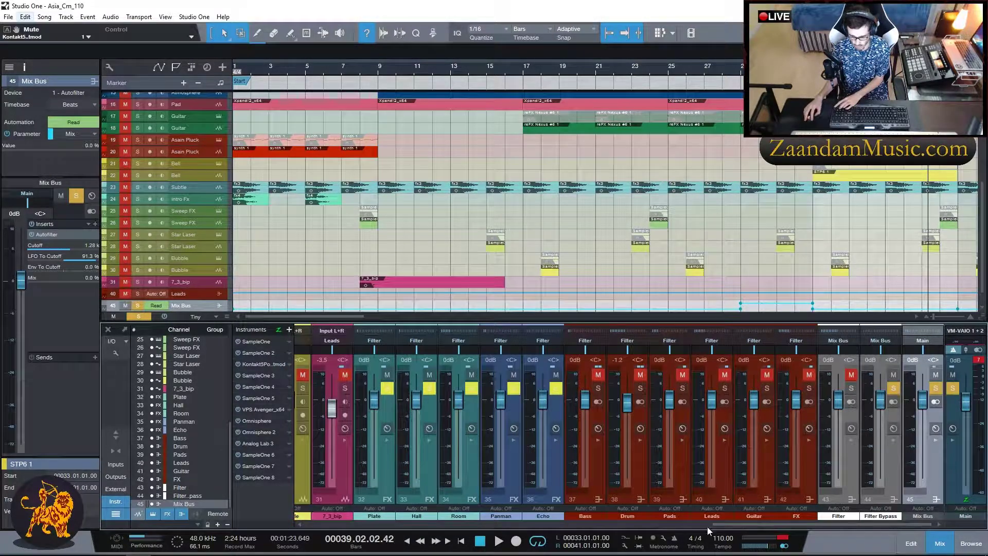
# Expand the Main channel, view its NUGEN Visualizer2 insert with the Spectrum settings shown, and close the plug-in.
pyautogui.click(952, 441)
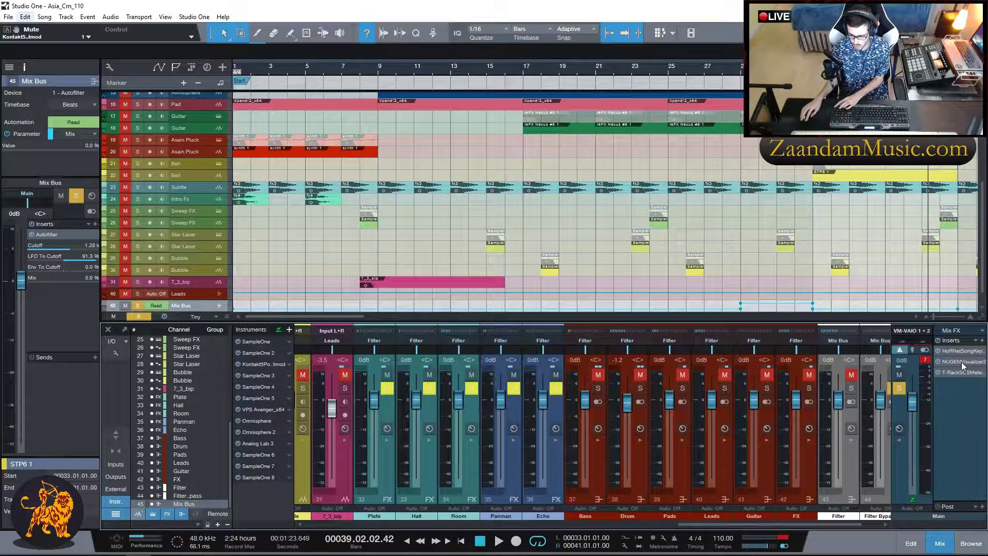
pyautogui.moveTo(0, 142); pyautogui.dragTo(472, 92)
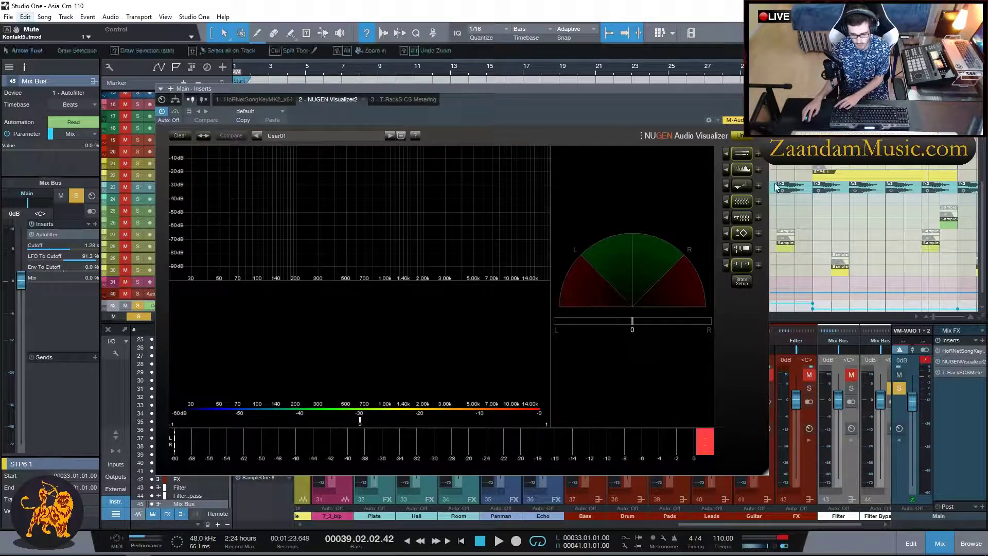
pyautogui.click(726, 170)
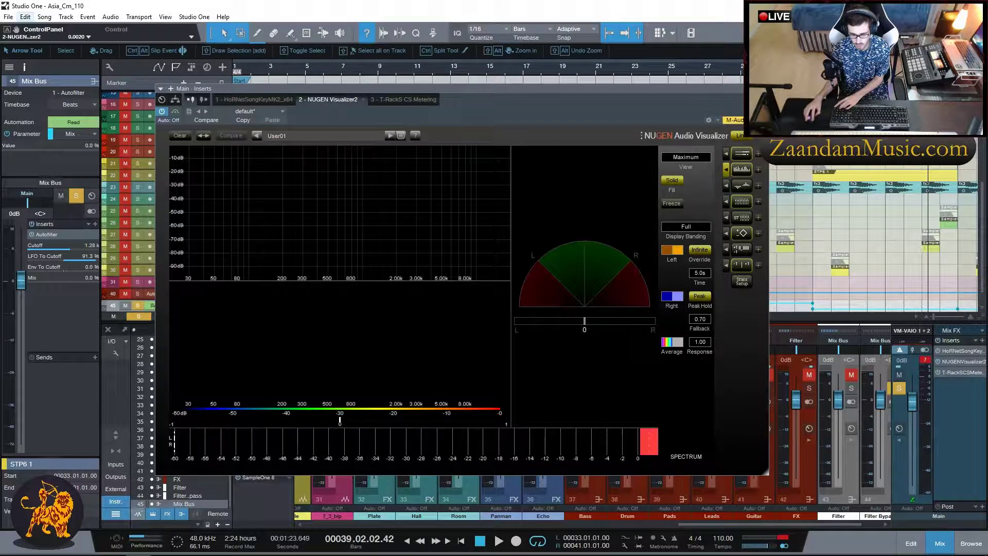
pyautogui.click(763, 88)
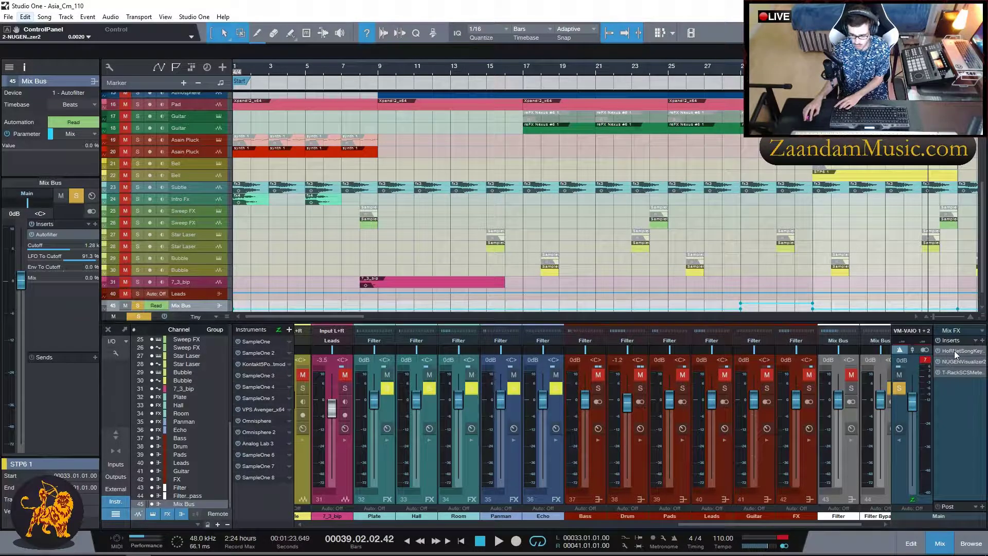
# View the Main channel's HoRNet SongKeyMK2 and T-RackS CS Metering inserts, close them and collapse the channel.
pyautogui.moveTo(987, 146); pyautogui.dragTo(631, 146)
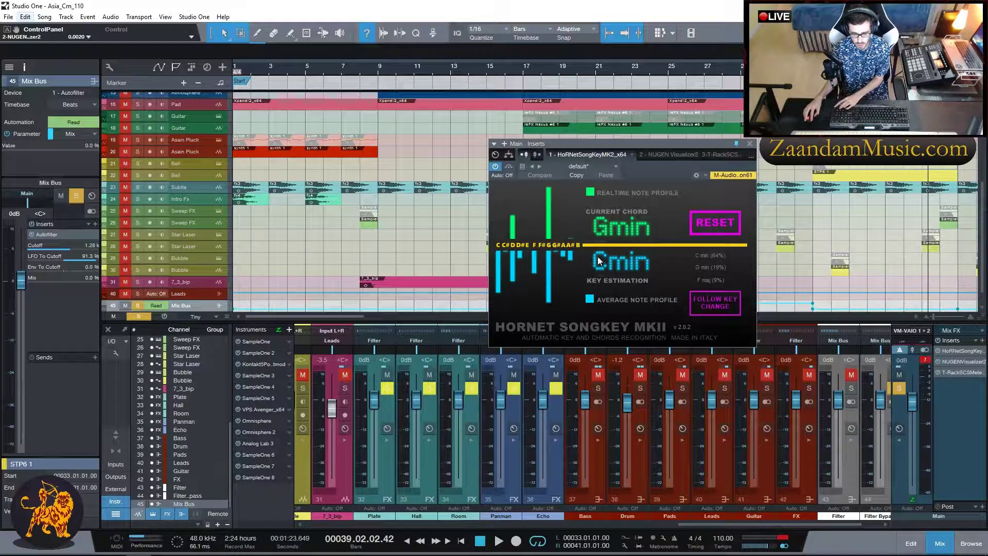
pyautogui.click(748, 146)
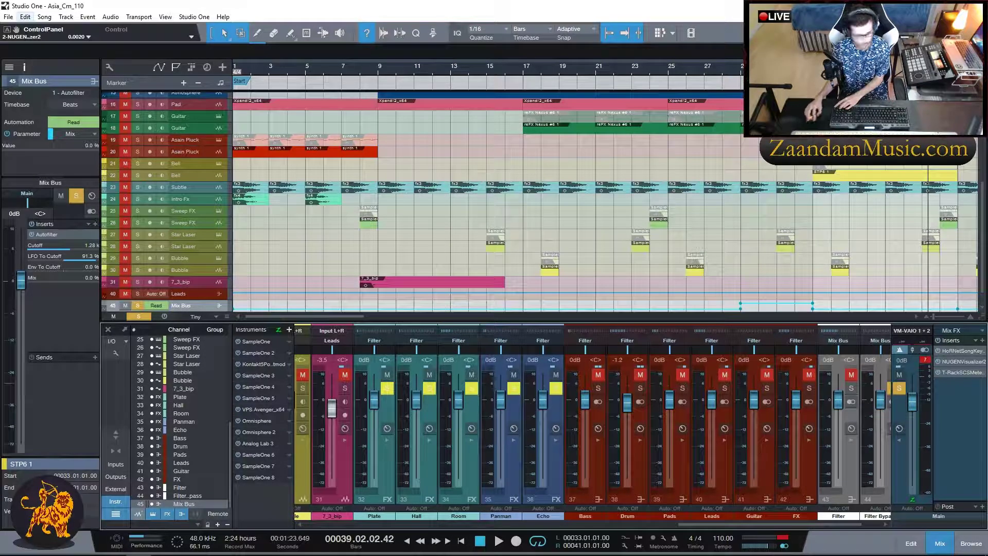
pyautogui.moveTo(1, 164); pyautogui.dragTo(664, 215)
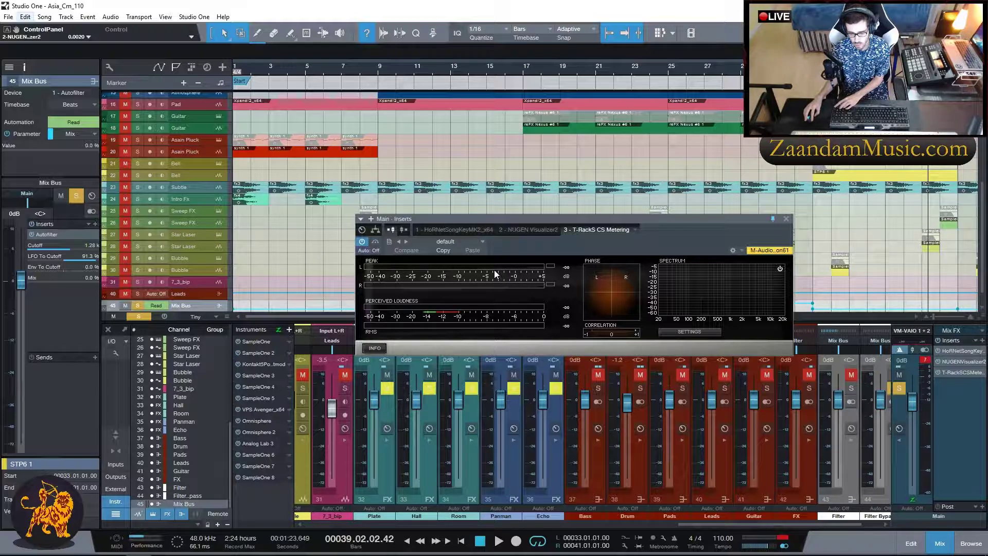
pyautogui.click(784, 220)
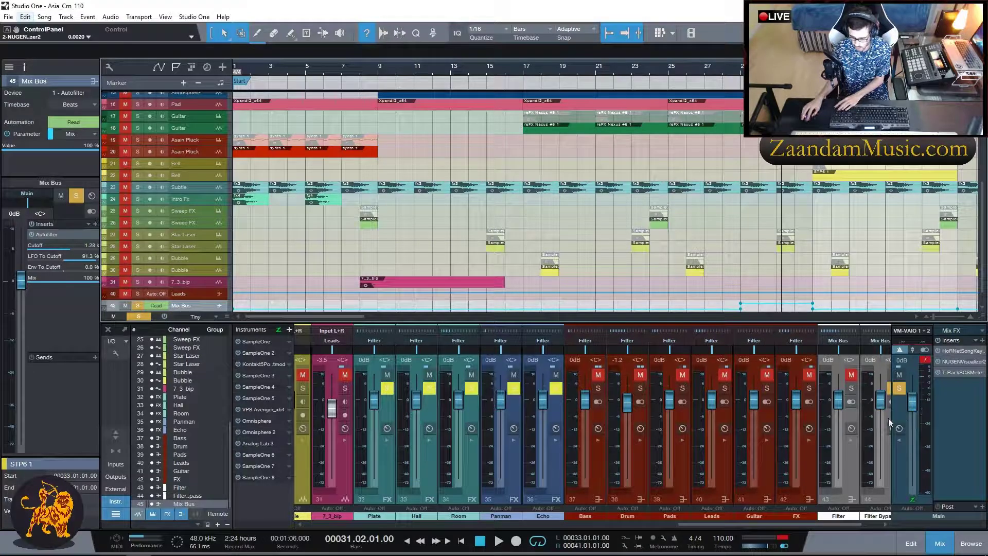
pyautogui.click(902, 442)
pyautogui.click(899, 441)
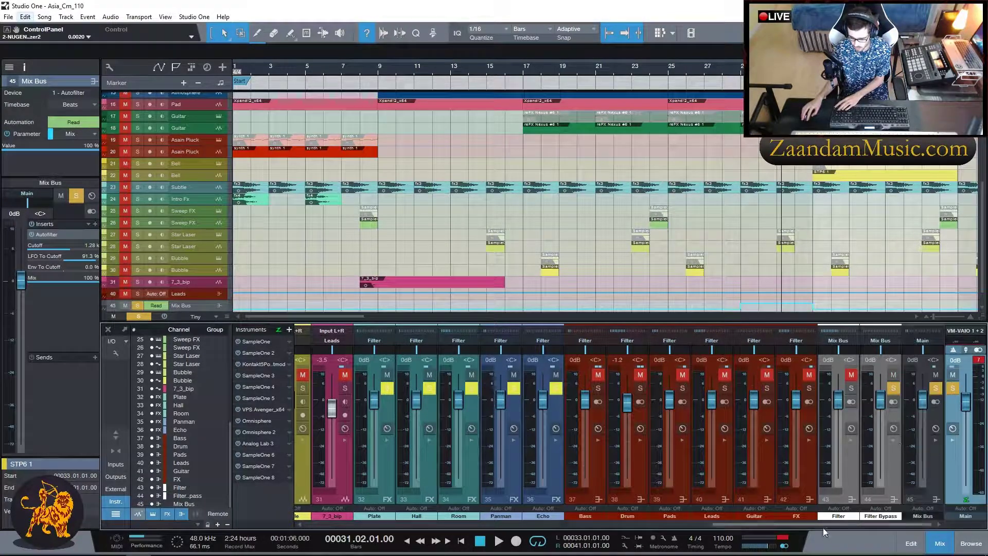
# Increase the height of the Mix Bus track in the arrangement to show its Autofilter Mix automation lane.
pyautogui.moveTo(847, 525); pyautogui.dragTo(433, 525)
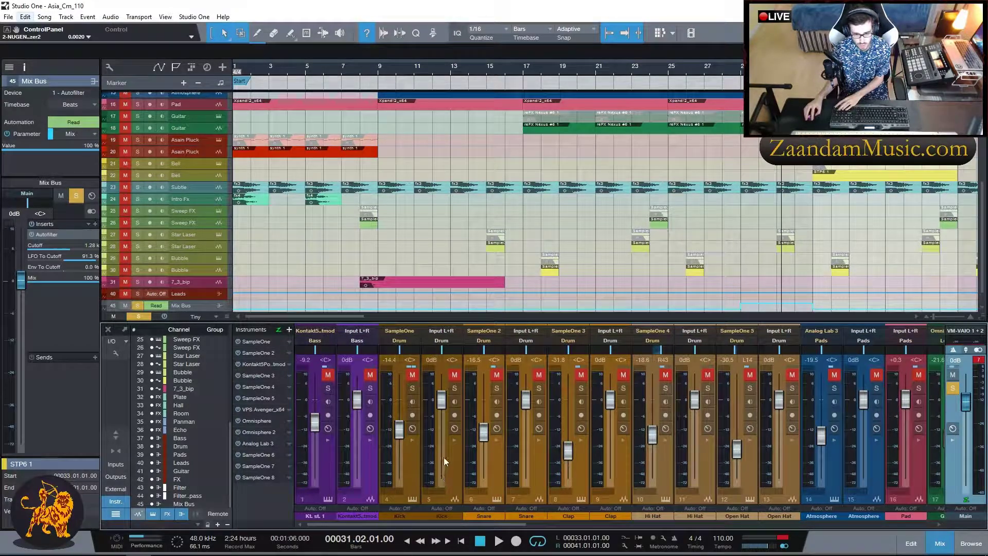
pyautogui.scroll(-2, 396, 248)
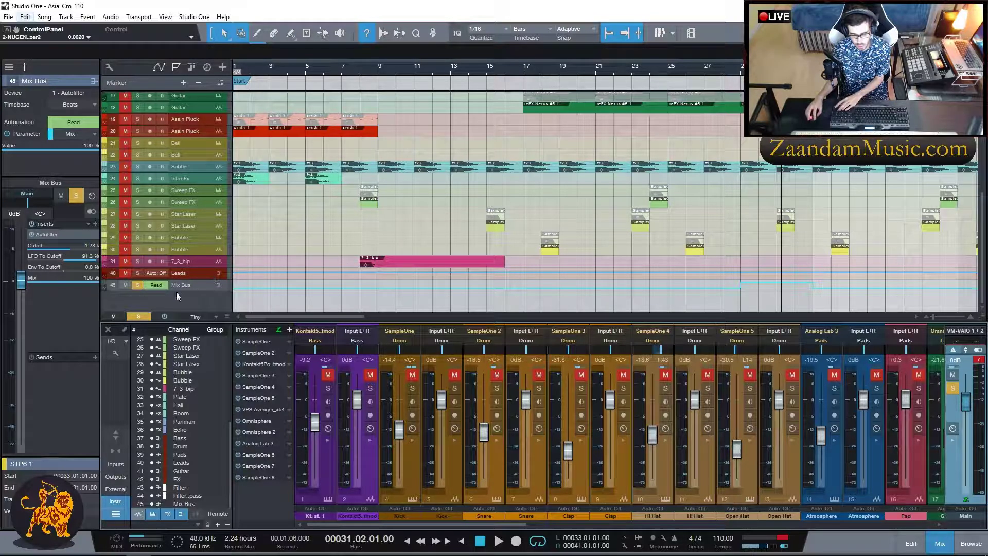
pyautogui.moveTo(186, 292); pyautogui.dragTo(199, 303)
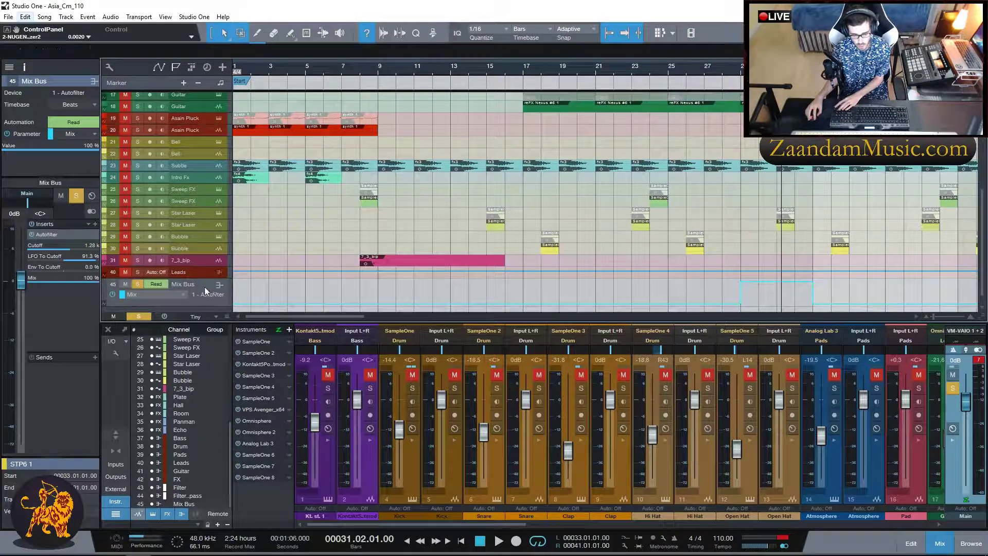
# Reopen the Mix Bus's Autofilter insert, move its window over the upper tracks, and hide the mixer to enlarge the arrangement.
pyautogui.moveTo(498, 525); pyautogui.dragTo(918, 524)
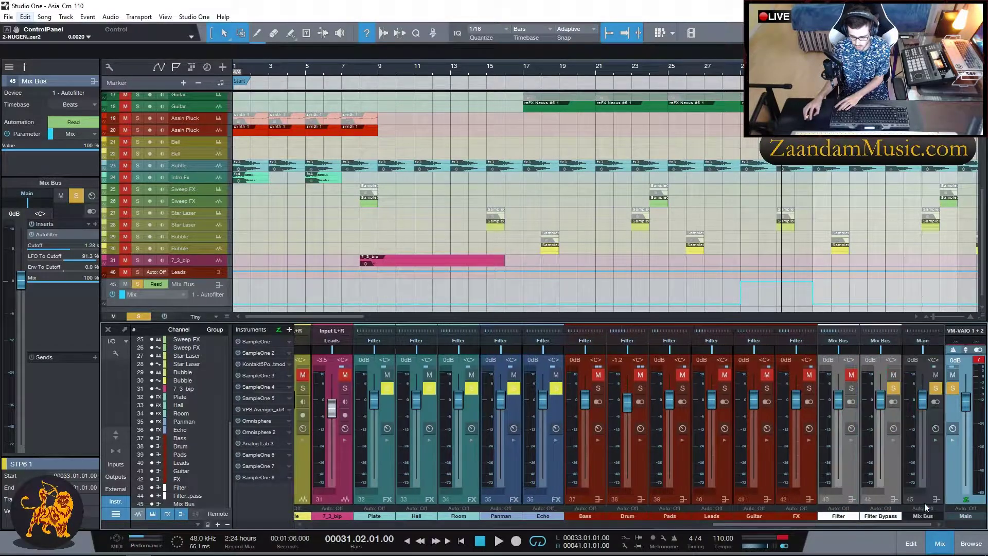
pyautogui.click(935, 440)
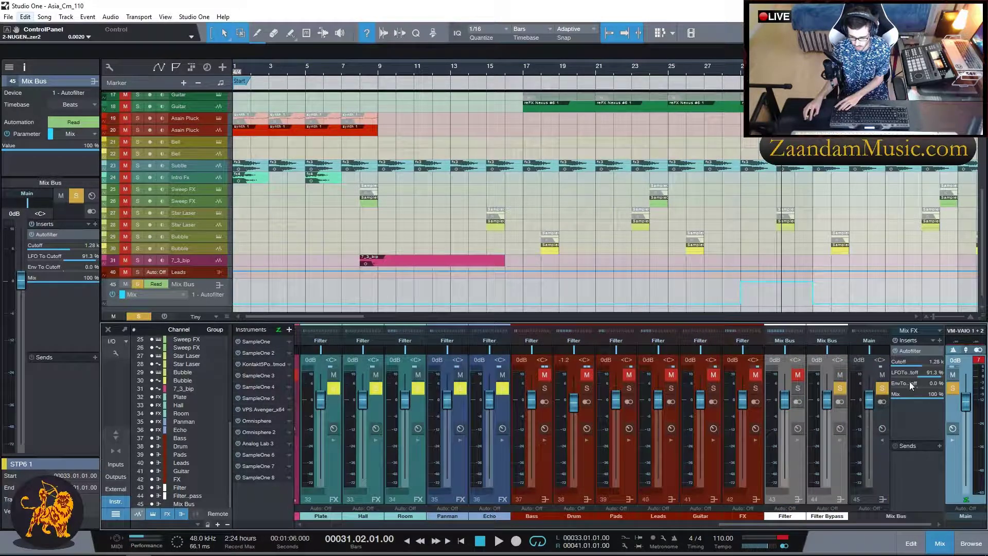
pyautogui.click(912, 350)
pyautogui.moveTo(536, 238); pyautogui.dragTo(491, 115)
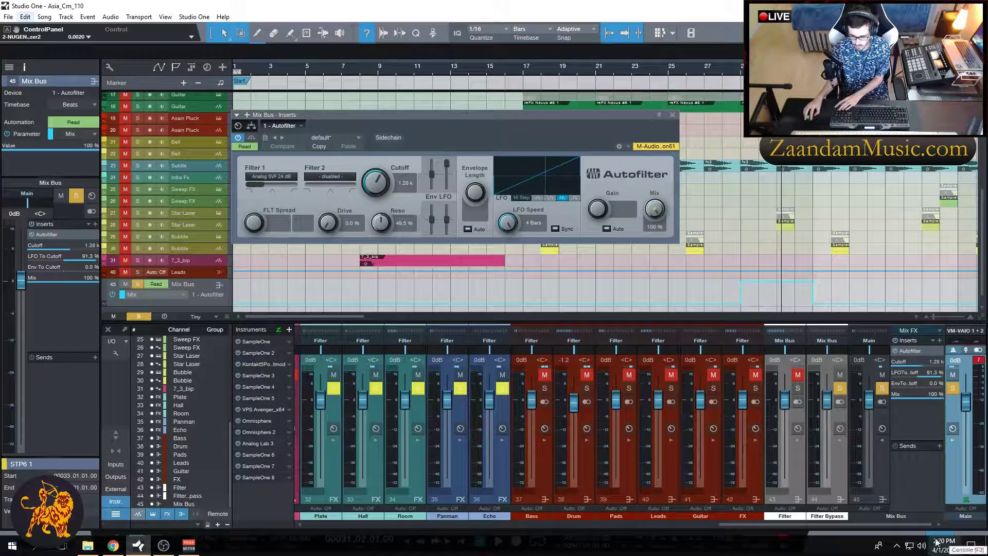
pyautogui.click(941, 540)
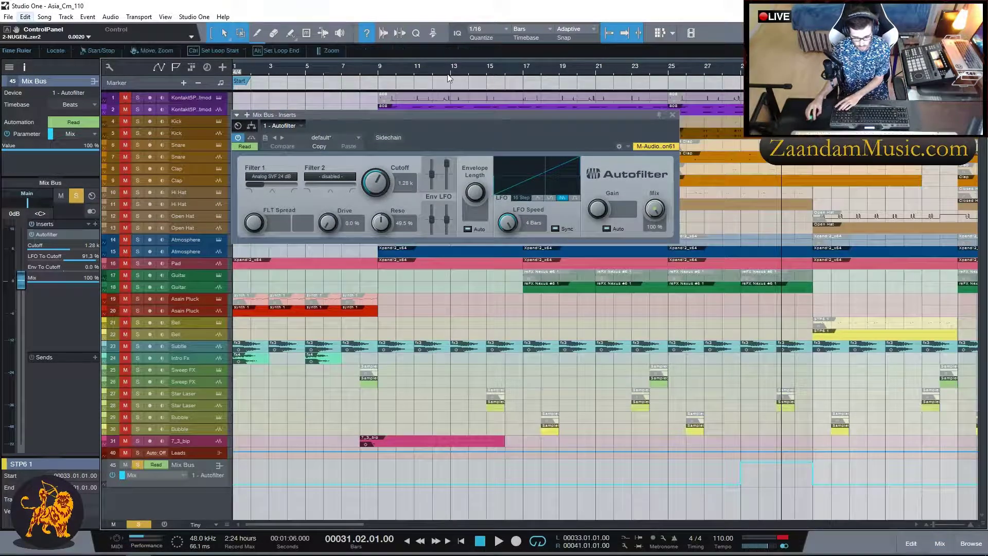
pyautogui.scroll(2, 433, 71)
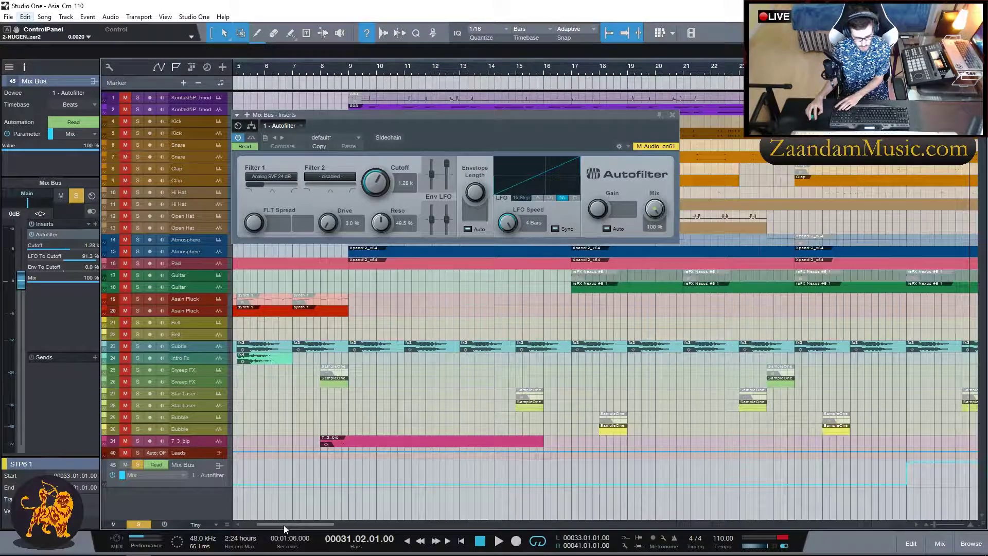
# Unsolo the Mix Bus and play from bar 27 through the Autofilter Mix automation between bars 29 and 33, stopping shortly after it.
pyautogui.moveTo(283, 524); pyautogui.dragTo(322, 535)
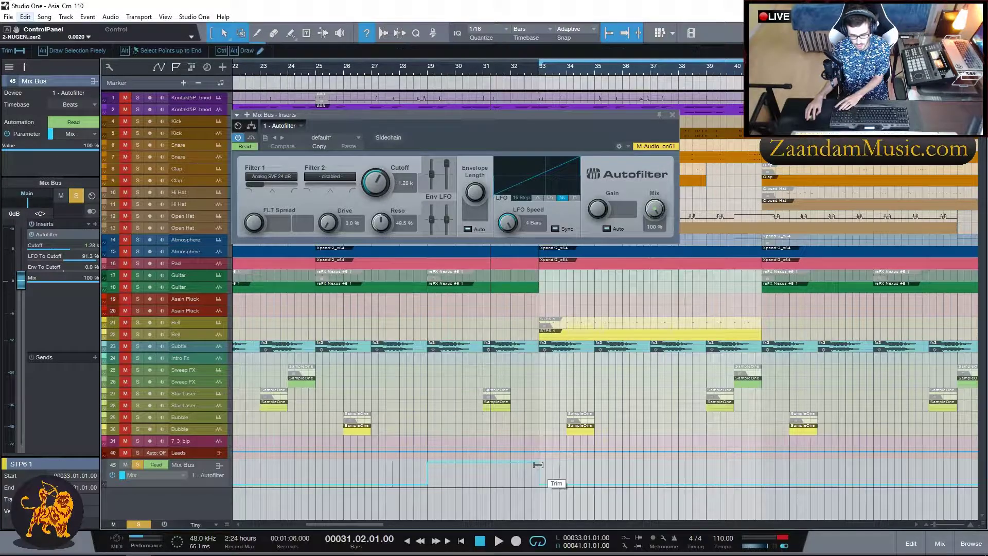
pyautogui.moveTo(538, 467); pyautogui.dragTo(542, 487)
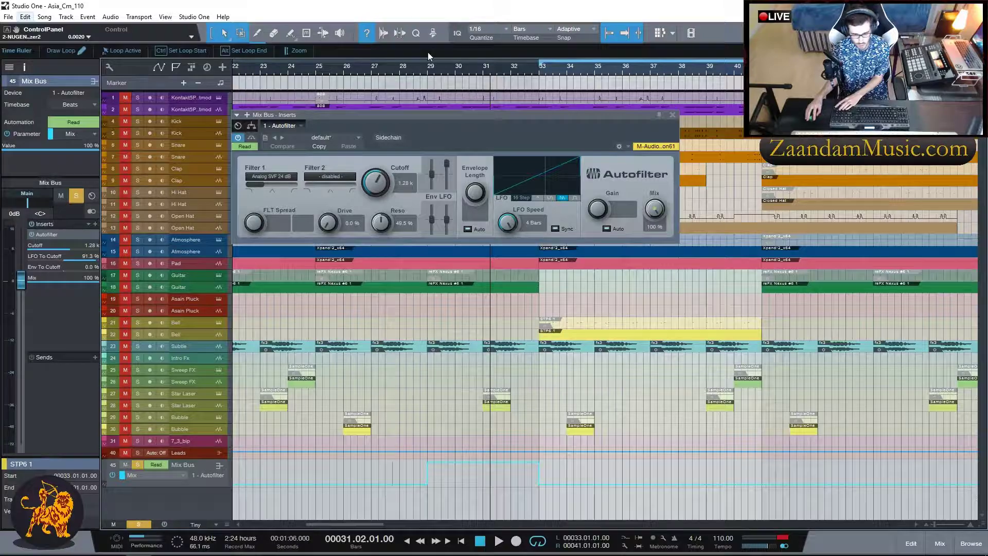
pyautogui.click(421, 70)
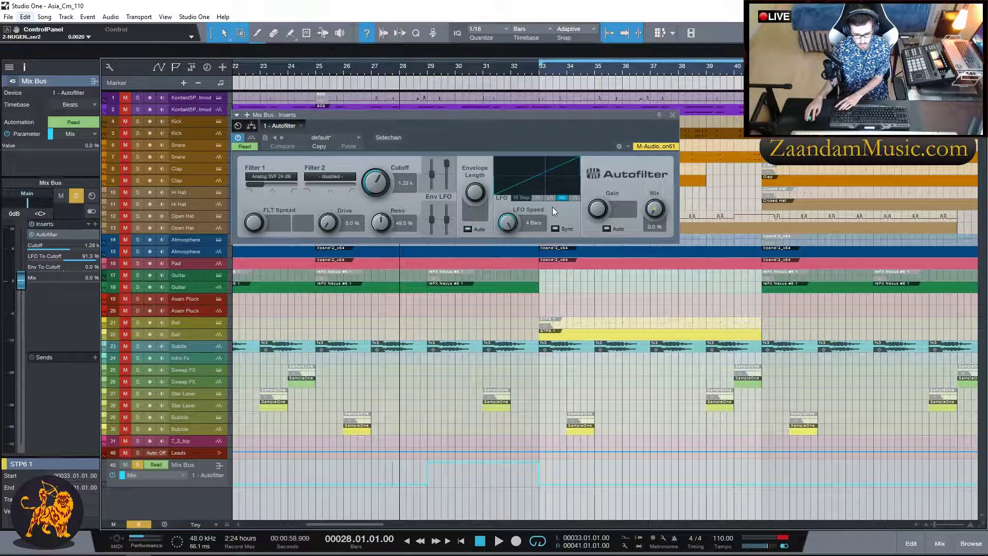
pyautogui.press('Home')
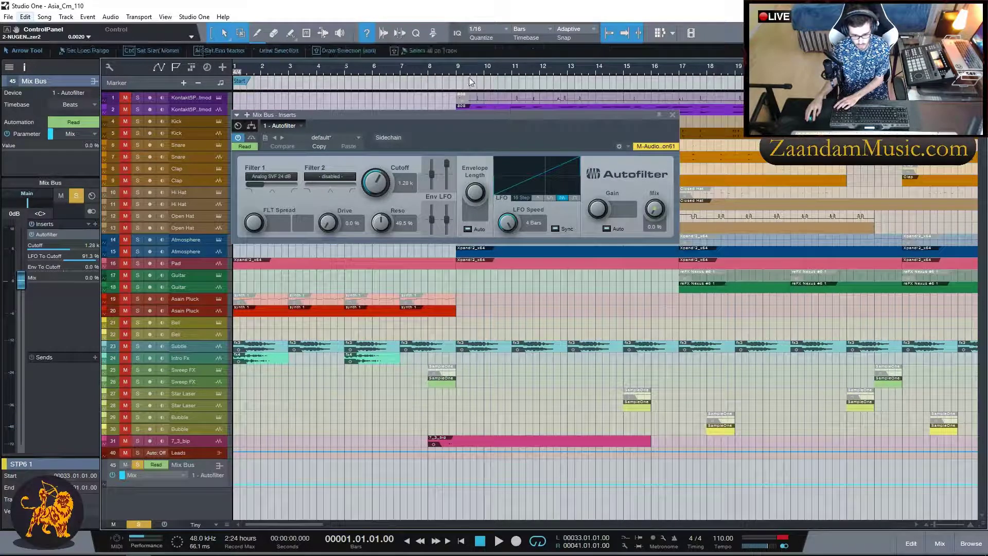
pyautogui.moveTo(307, 522); pyautogui.dragTo(375, 522)
pyautogui.click(372, 70)
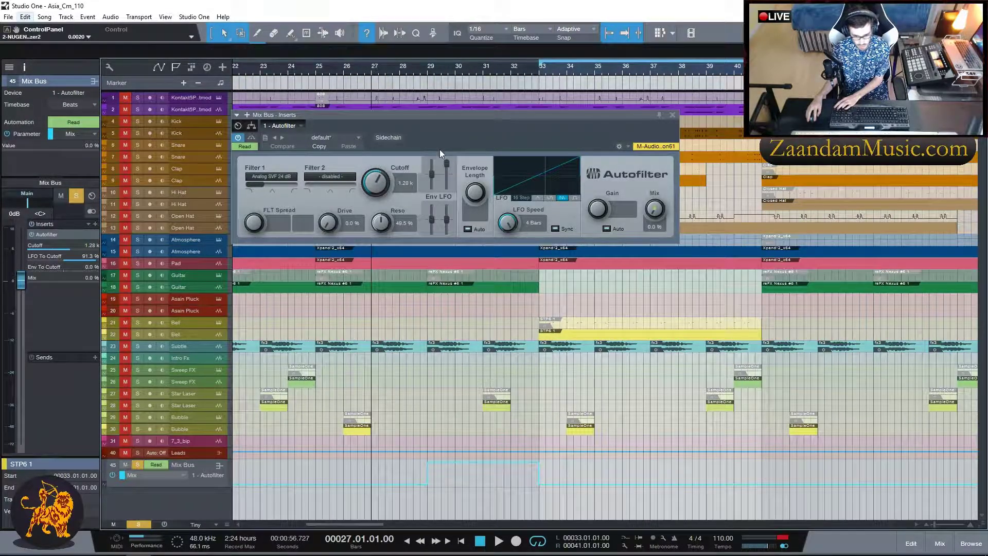
pyautogui.click(136, 464)
pyautogui.press('space')
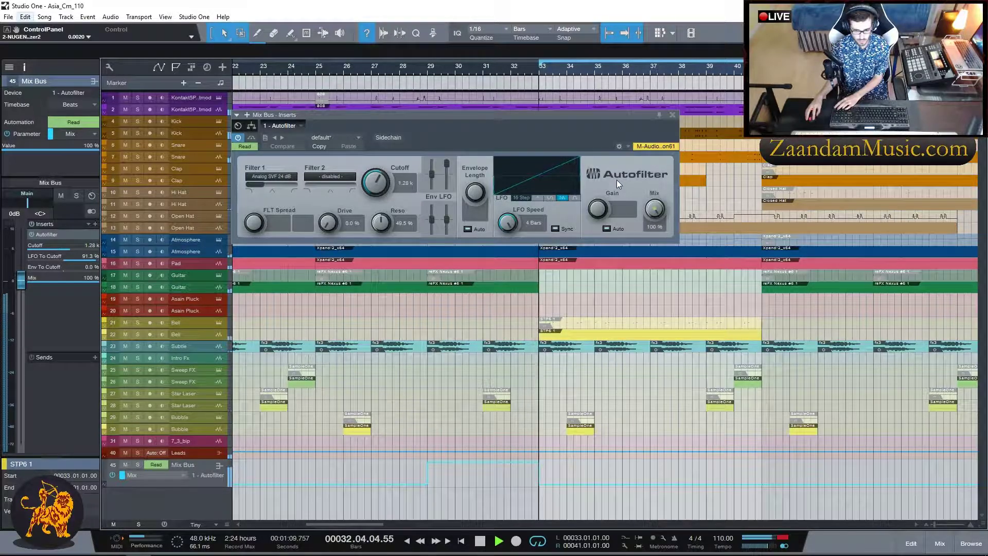
pyautogui.press('space')
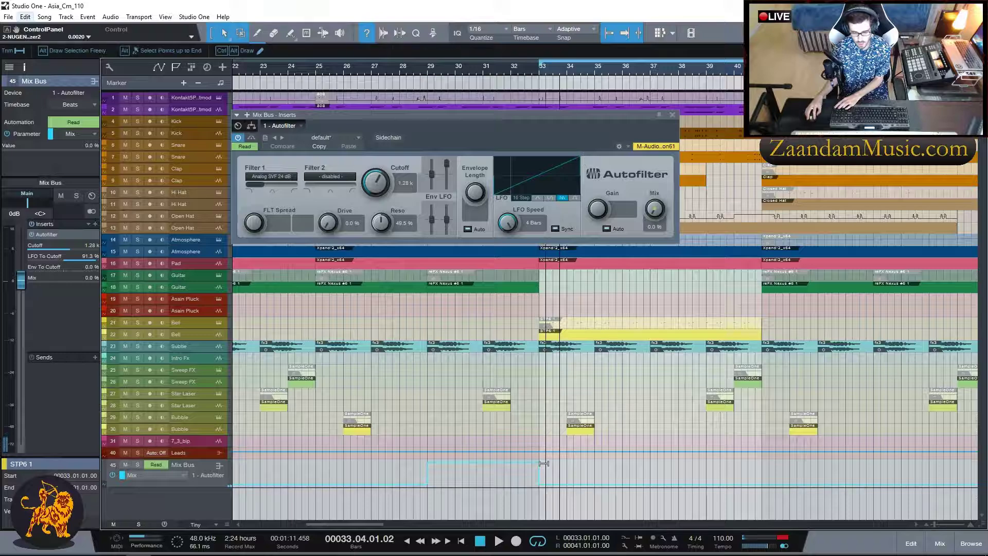
# Close the Autofilter and move the Mix automation's 0% point just before bar 69 onto bar 69, making the rise vertical.
pyautogui.click(672, 116)
pyautogui.moveTo(369, 523); pyautogui.dragTo(486, 505)
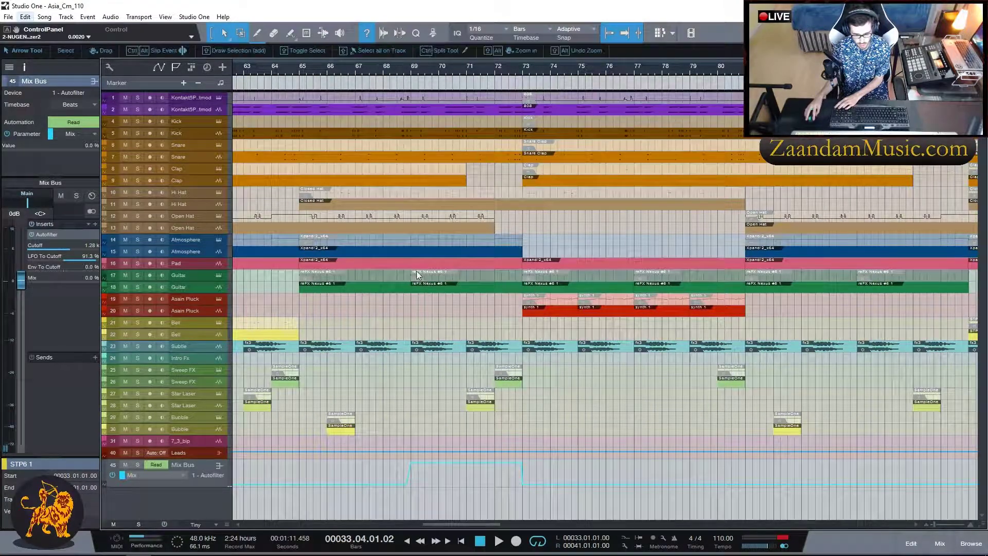
pyautogui.moveTo(430, 524); pyautogui.dragTo(427, 524)
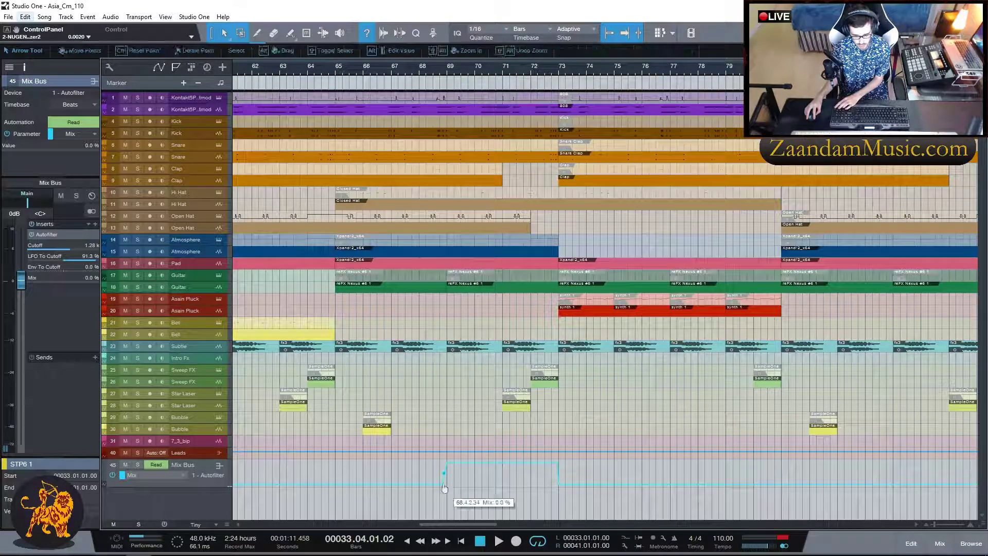
pyautogui.moveTo(442, 487); pyautogui.dragTo(447, 486)
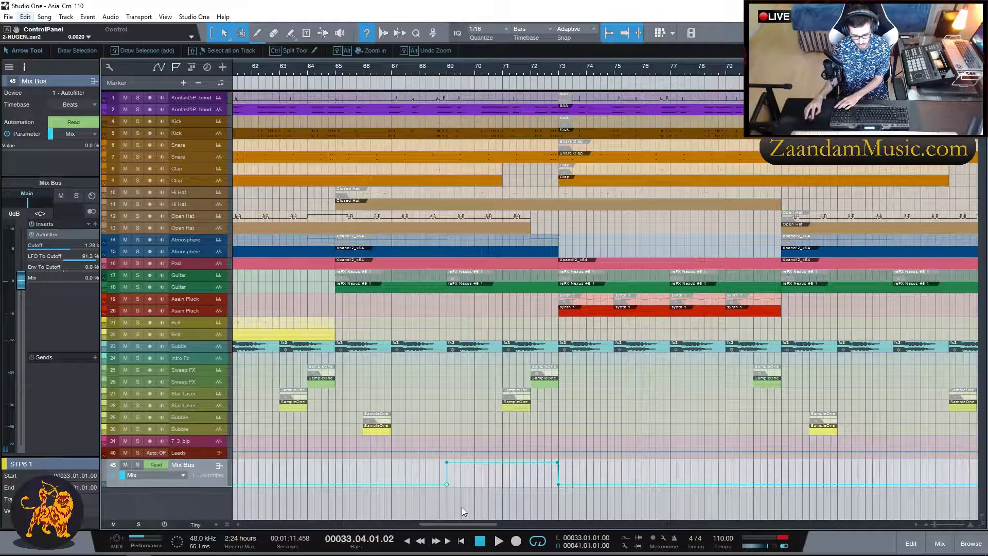
pyautogui.moveTo(443, 524); pyautogui.dragTo(252, 525)
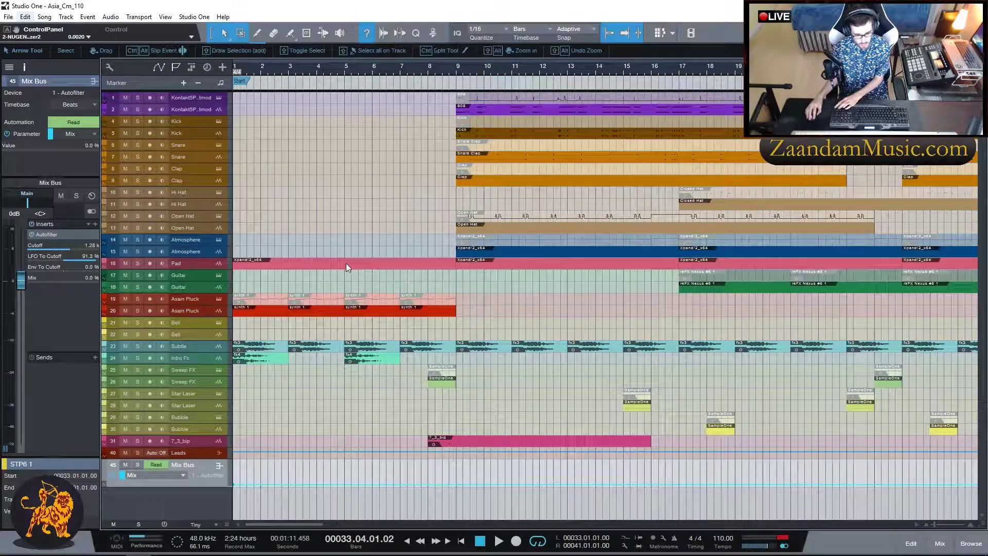